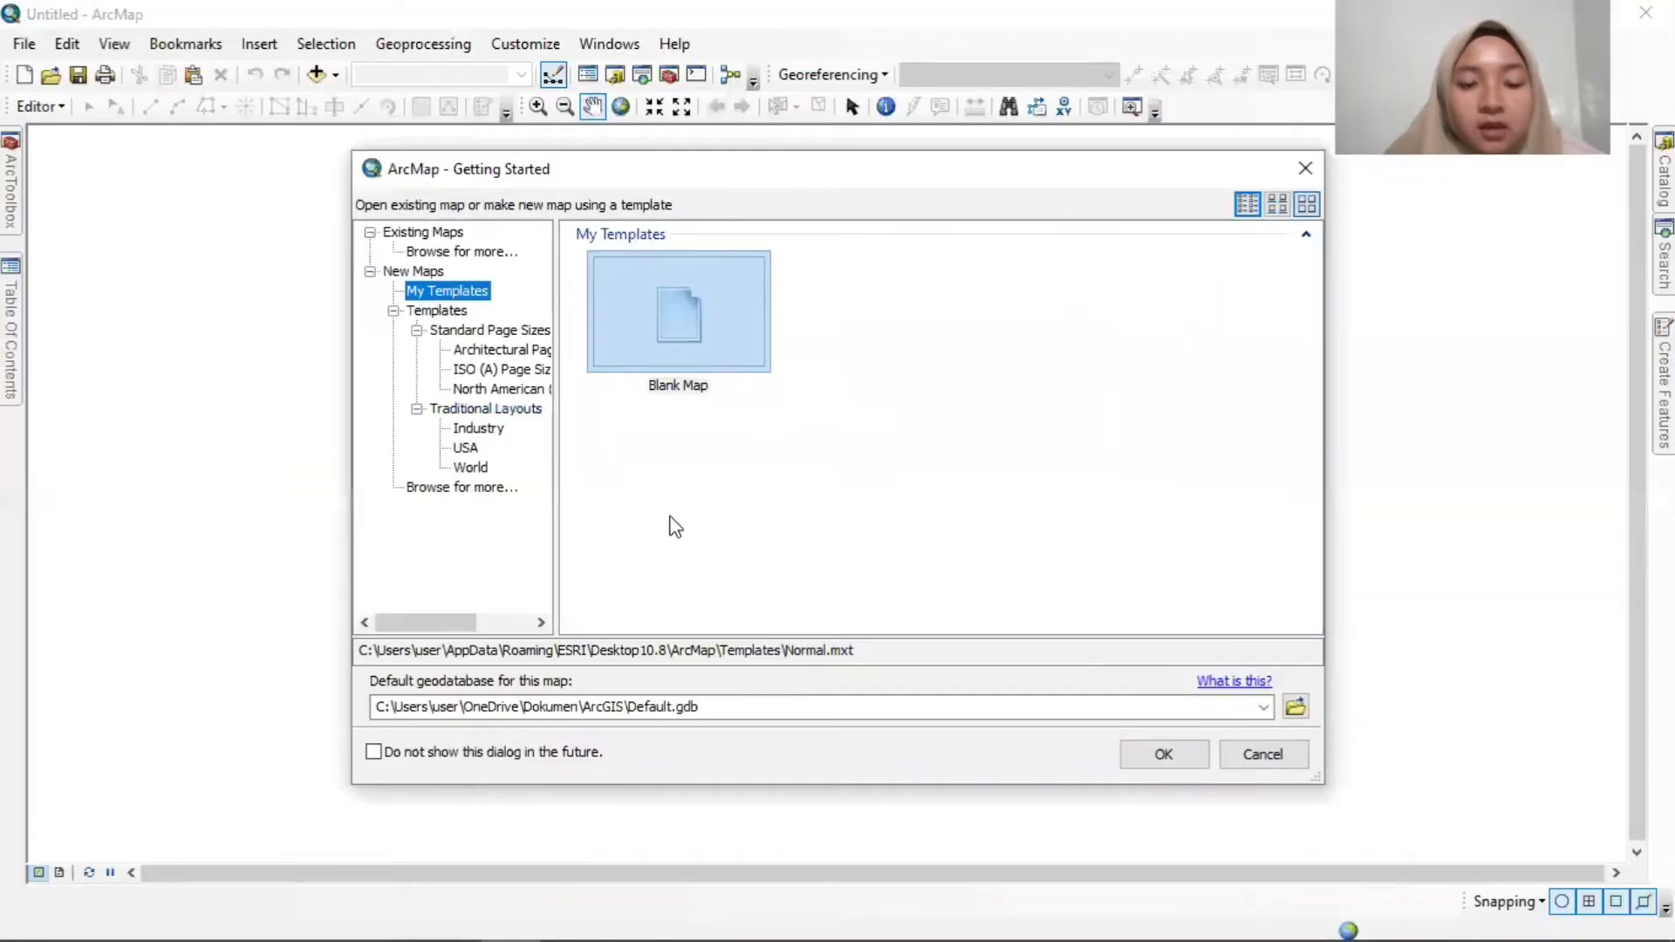
Start a blank map and add the Kec_Panji_Situbondo.shp shapefile from the Downloads\Kec. Panji folder connection.
{"action": "left_click", "coordinate": [1167, 760]}
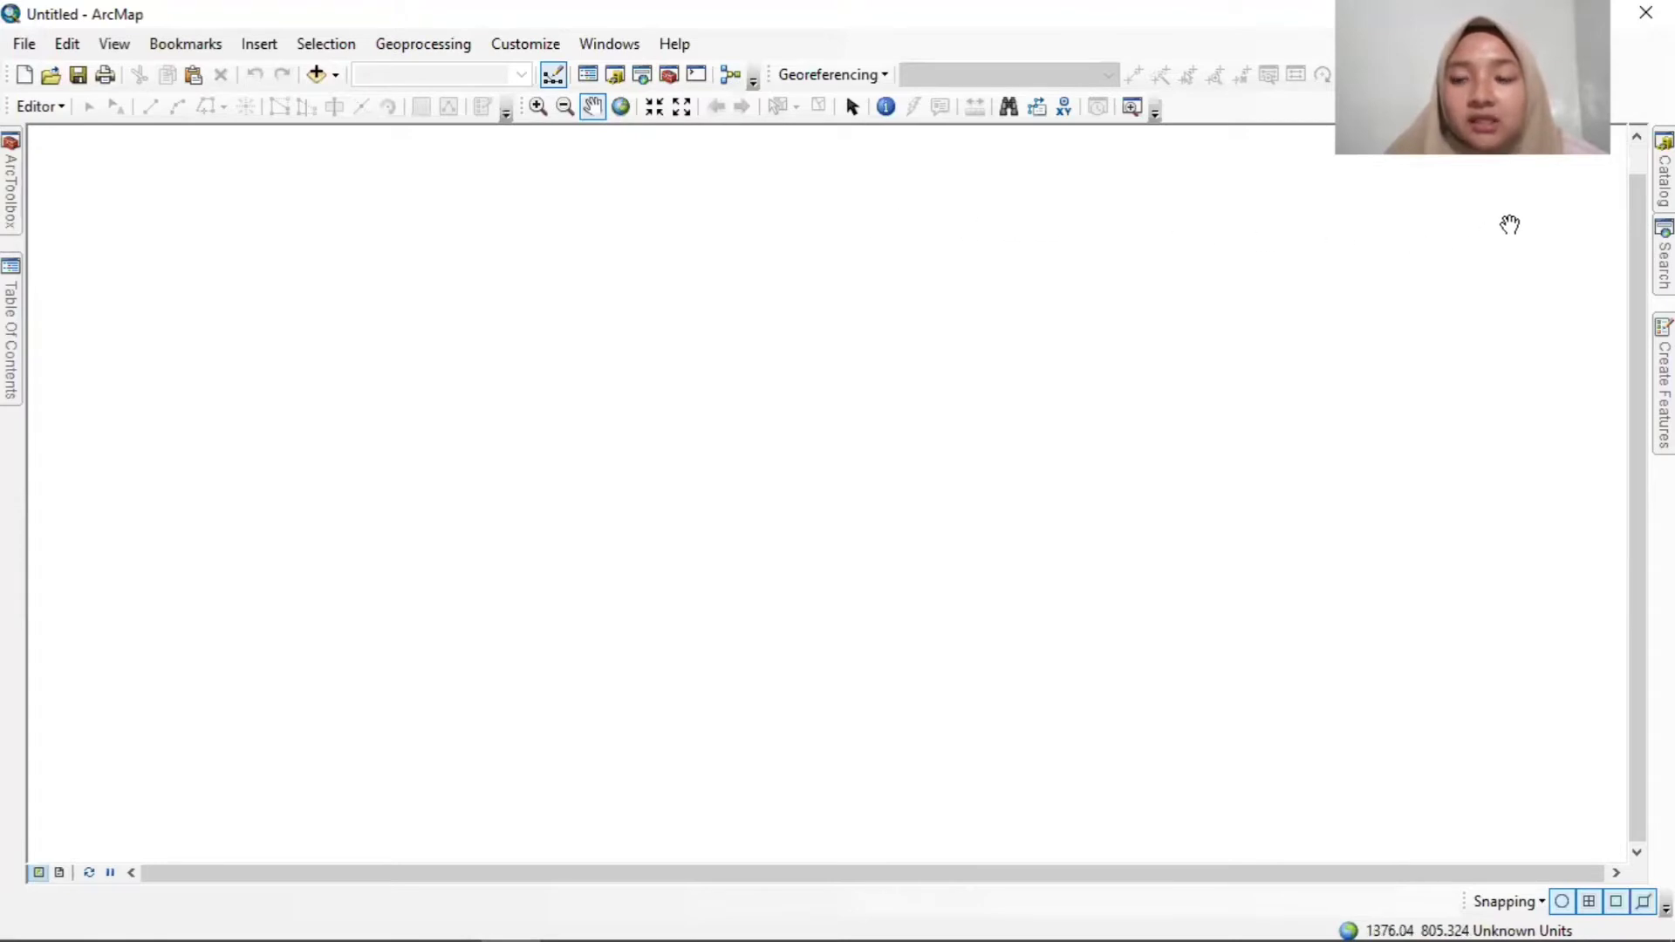
{"action": "left_click", "coordinate": [1664, 179]}
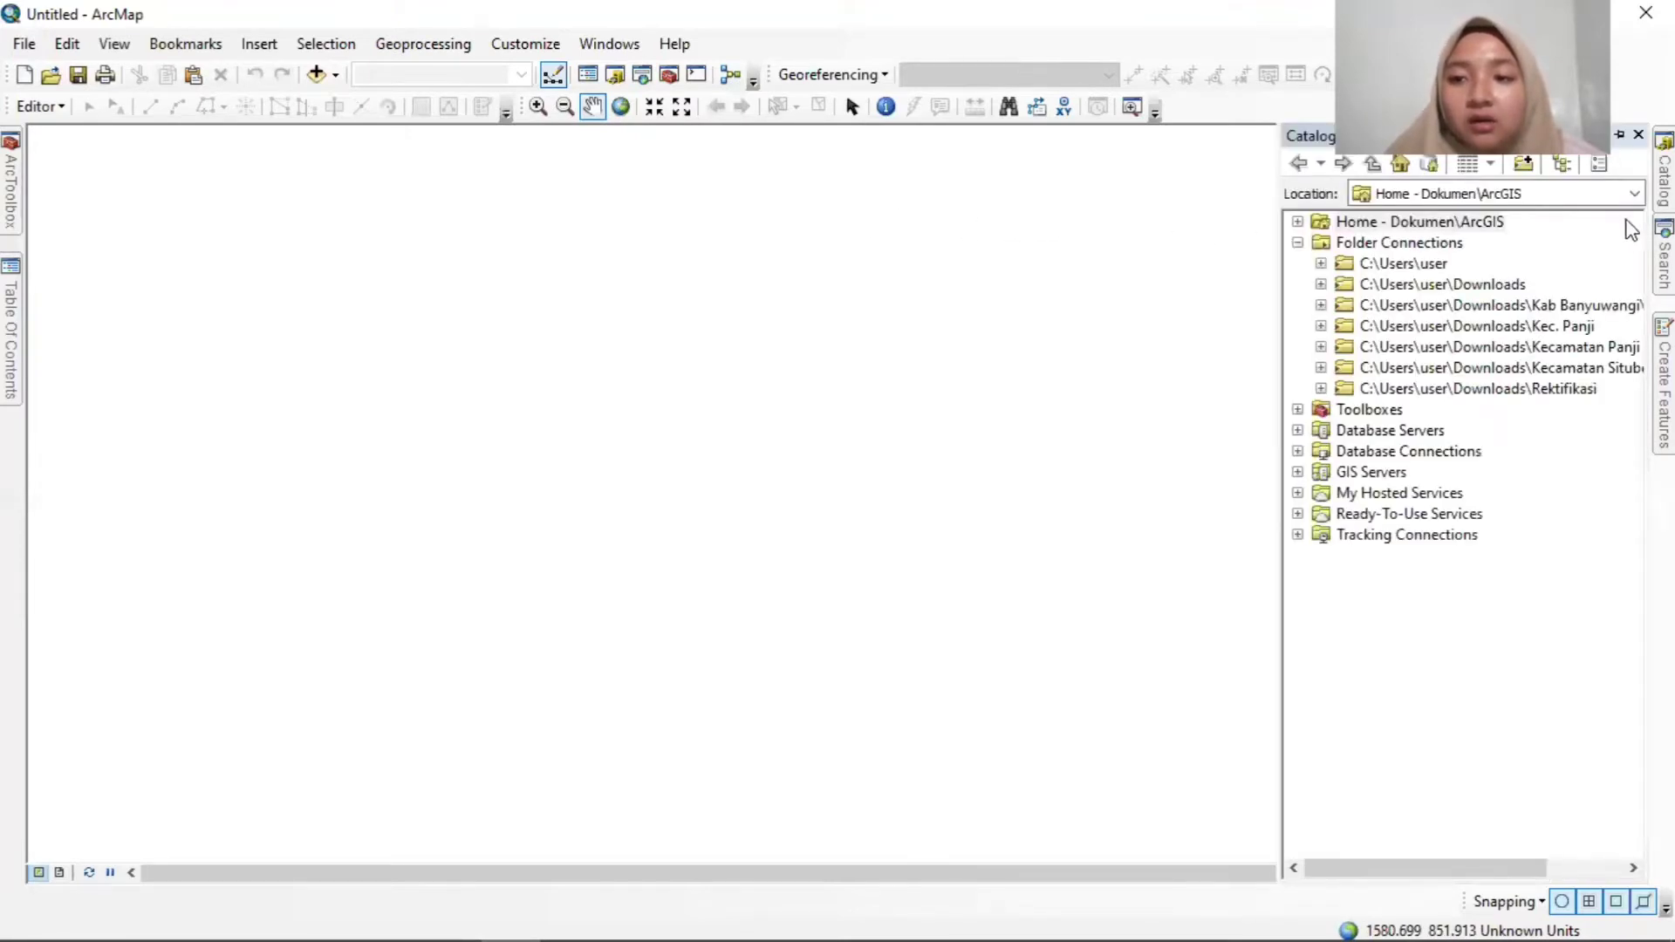
{"action": "left_click", "coordinate": [1589, 326]}
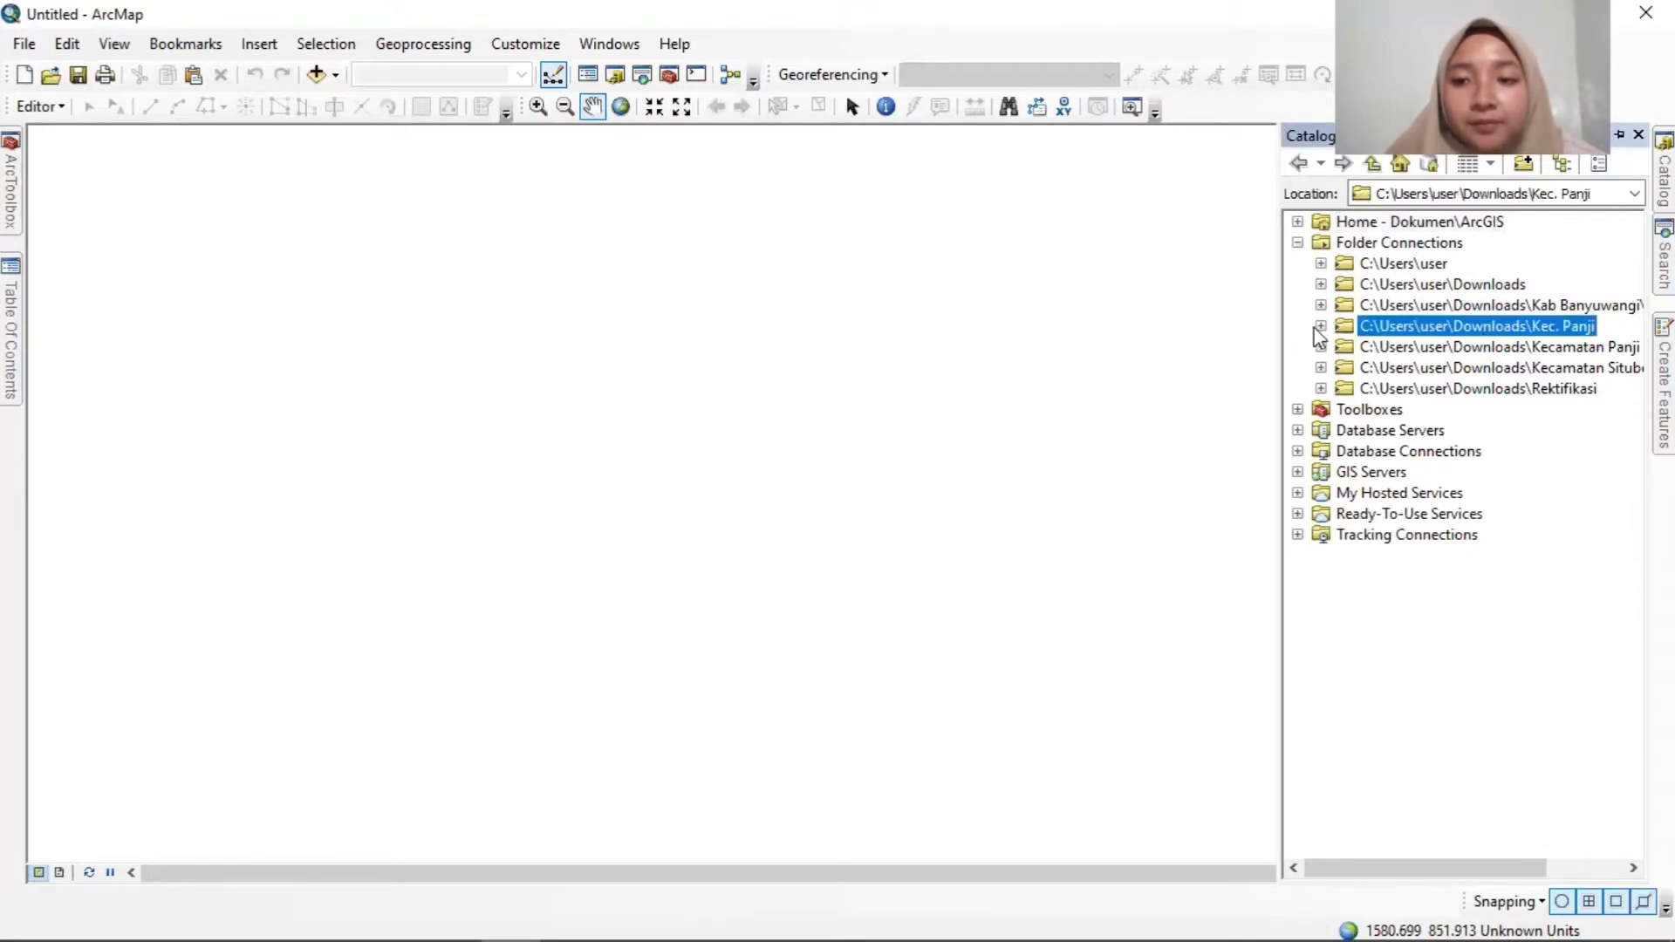
{"action": "left_click", "coordinate": [1321, 327]}
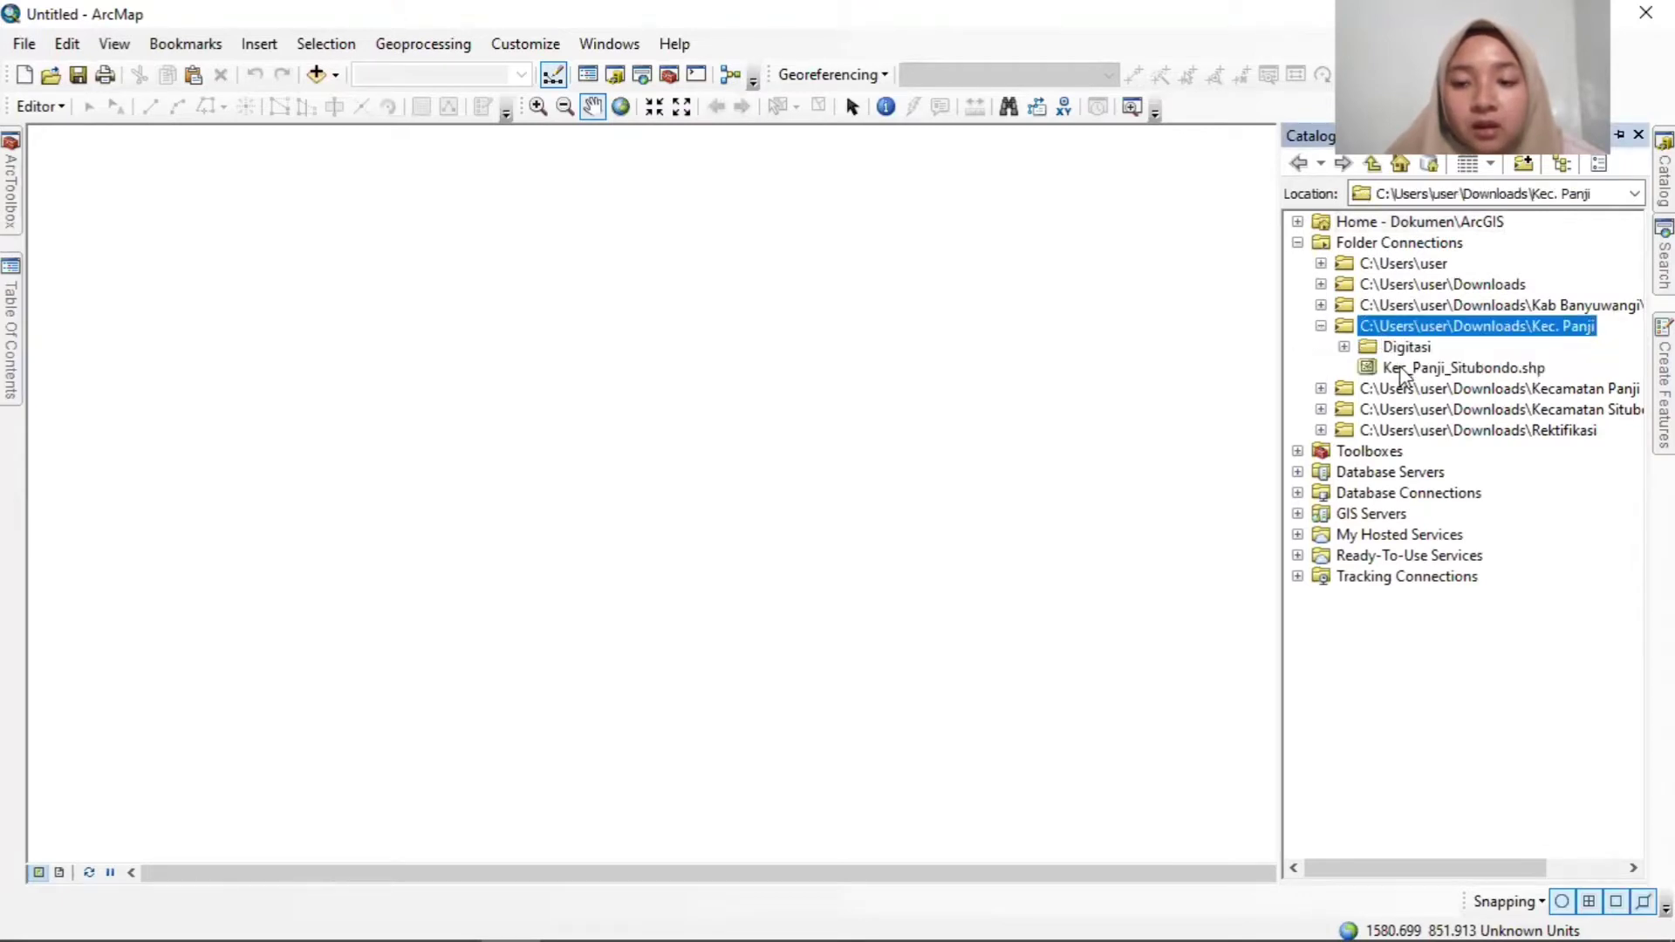
{"action": "mouse_move", "coordinate": [1399, 370]}
{"action": "left_mouse_down"}
{"action": "mouse_move", "coordinate": [1238, 363]}
{"action": "mouse_move", "coordinate": [677, 274]}
{"action": "mouse_move", "coordinate": [657, 296]}
{"action": "left_mouse_up"}
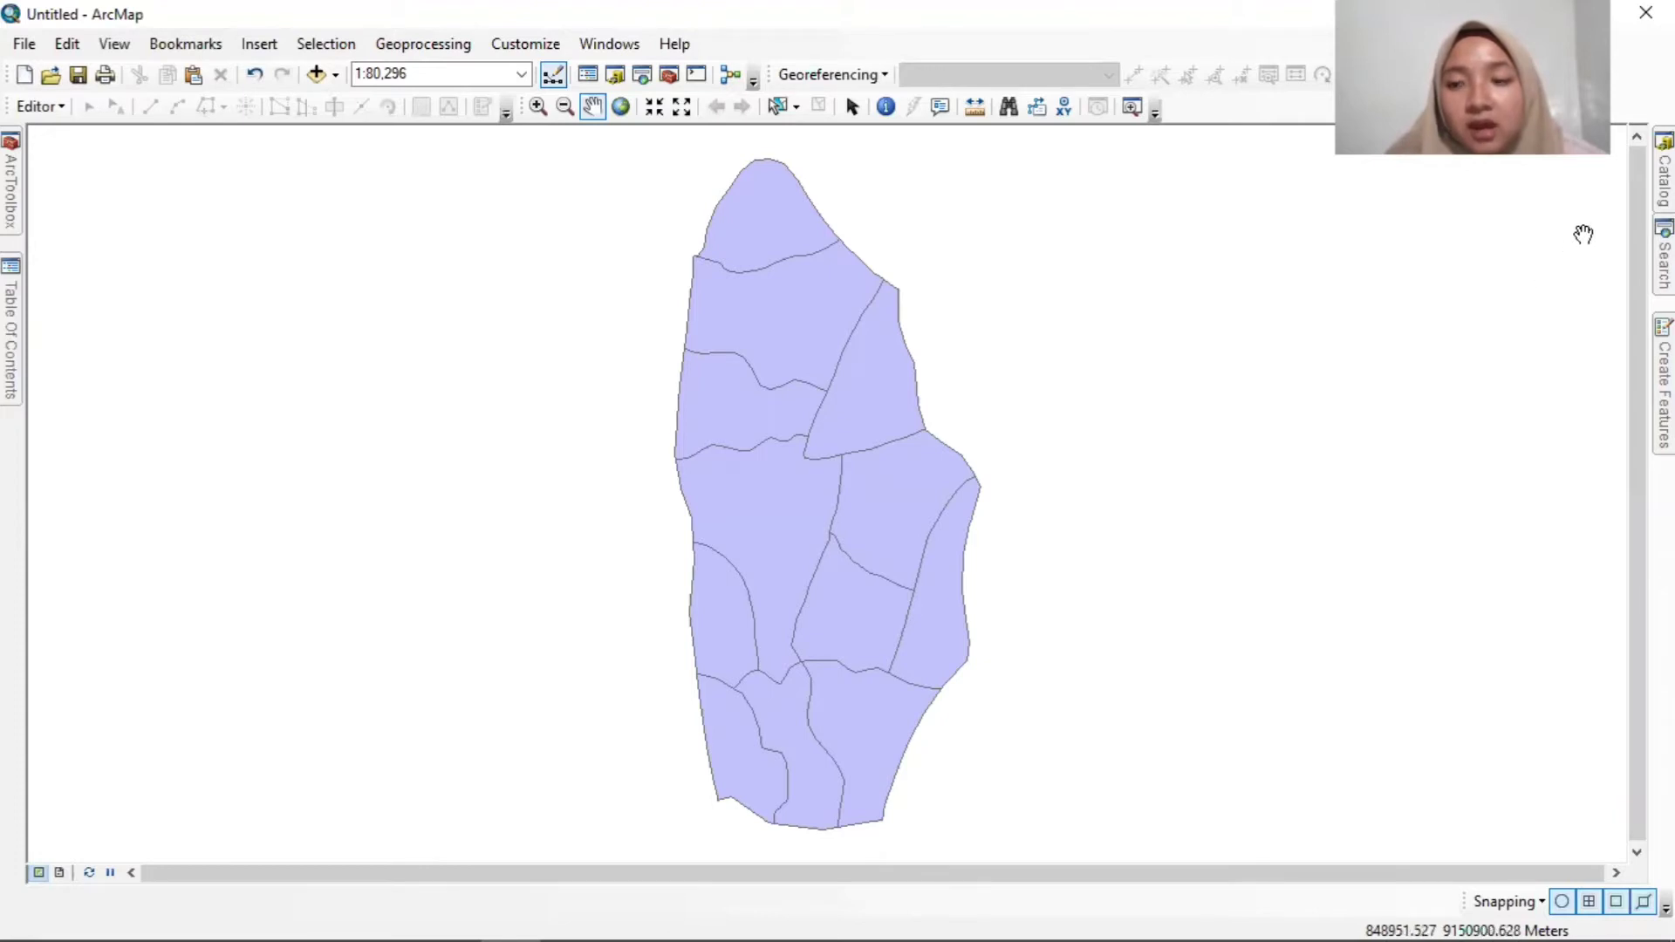
Add the satellite image peta citra satelit.ecw from the Downloads\Kecamatan Panji folder connection to the map.
{"action": "left_click", "coordinate": [1664, 179]}
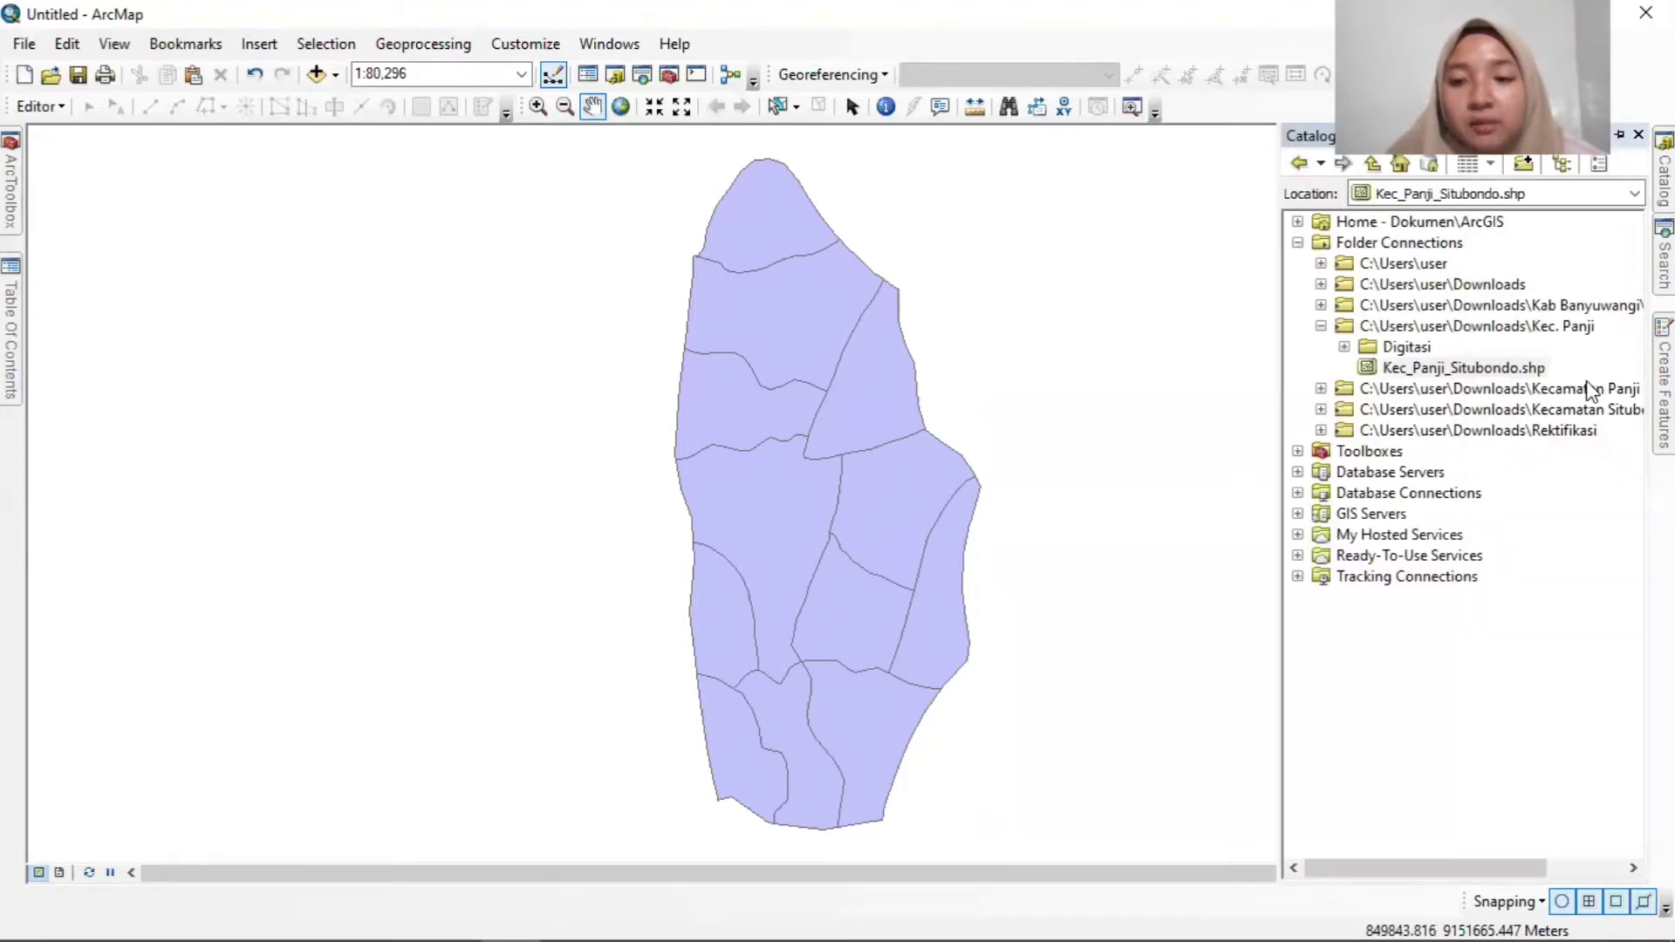
{"action": "left_click", "coordinate": [1322, 387]}
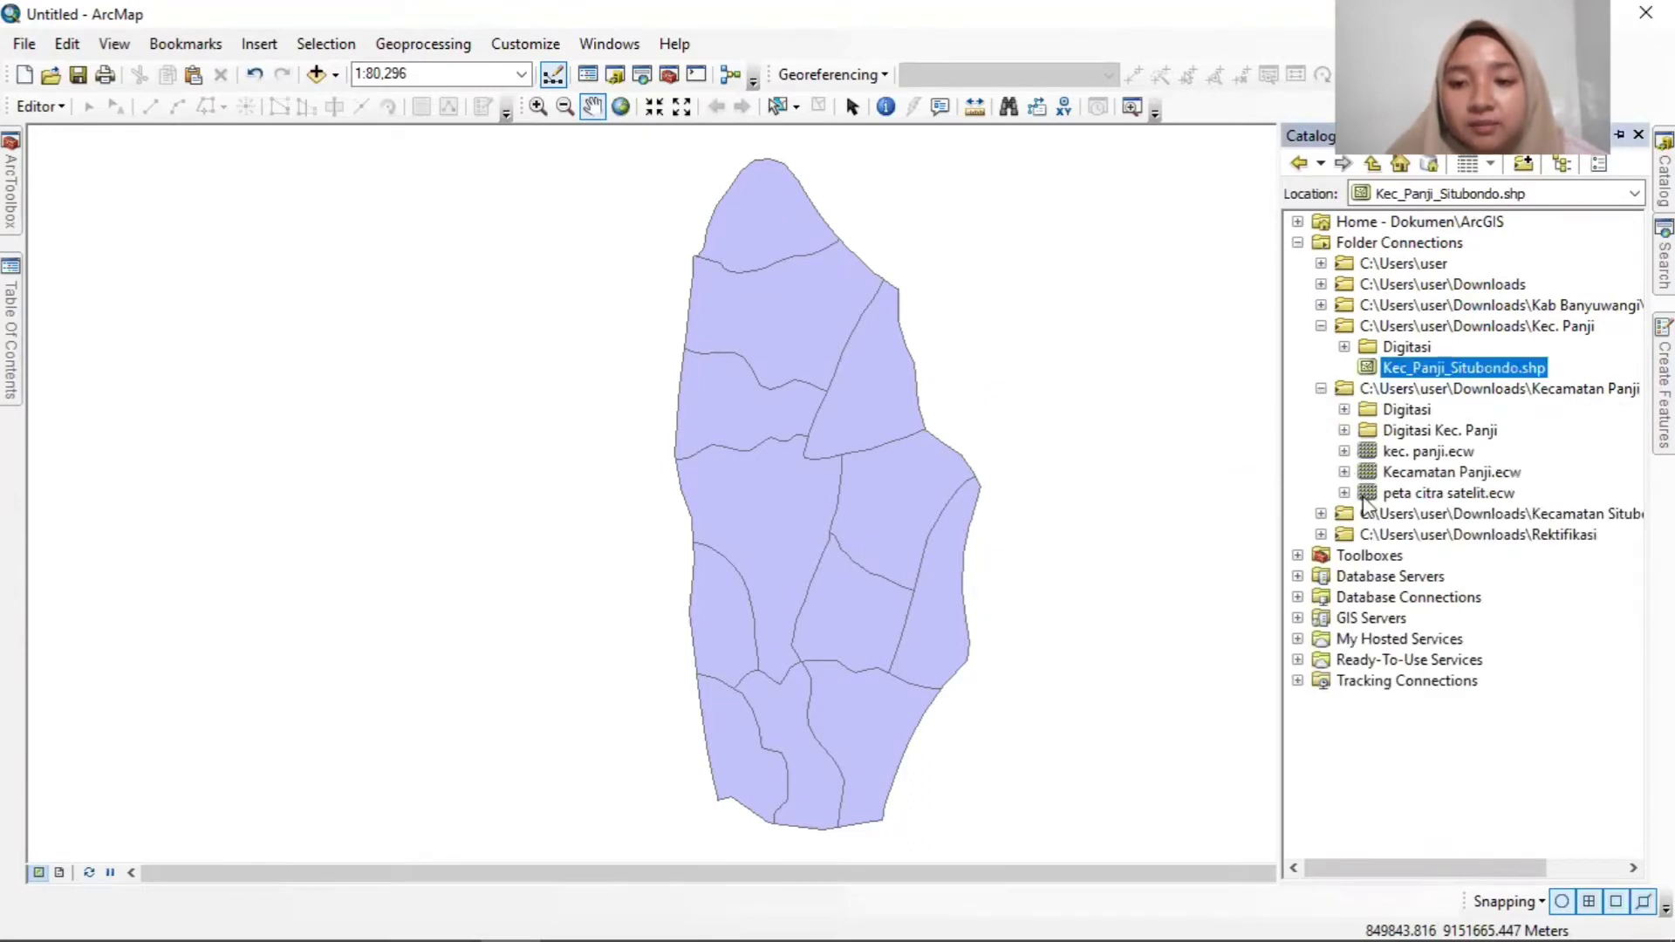
{"action": "left_click_drag", "start_coordinate": [1374, 493], "coordinate": [881, 389]}
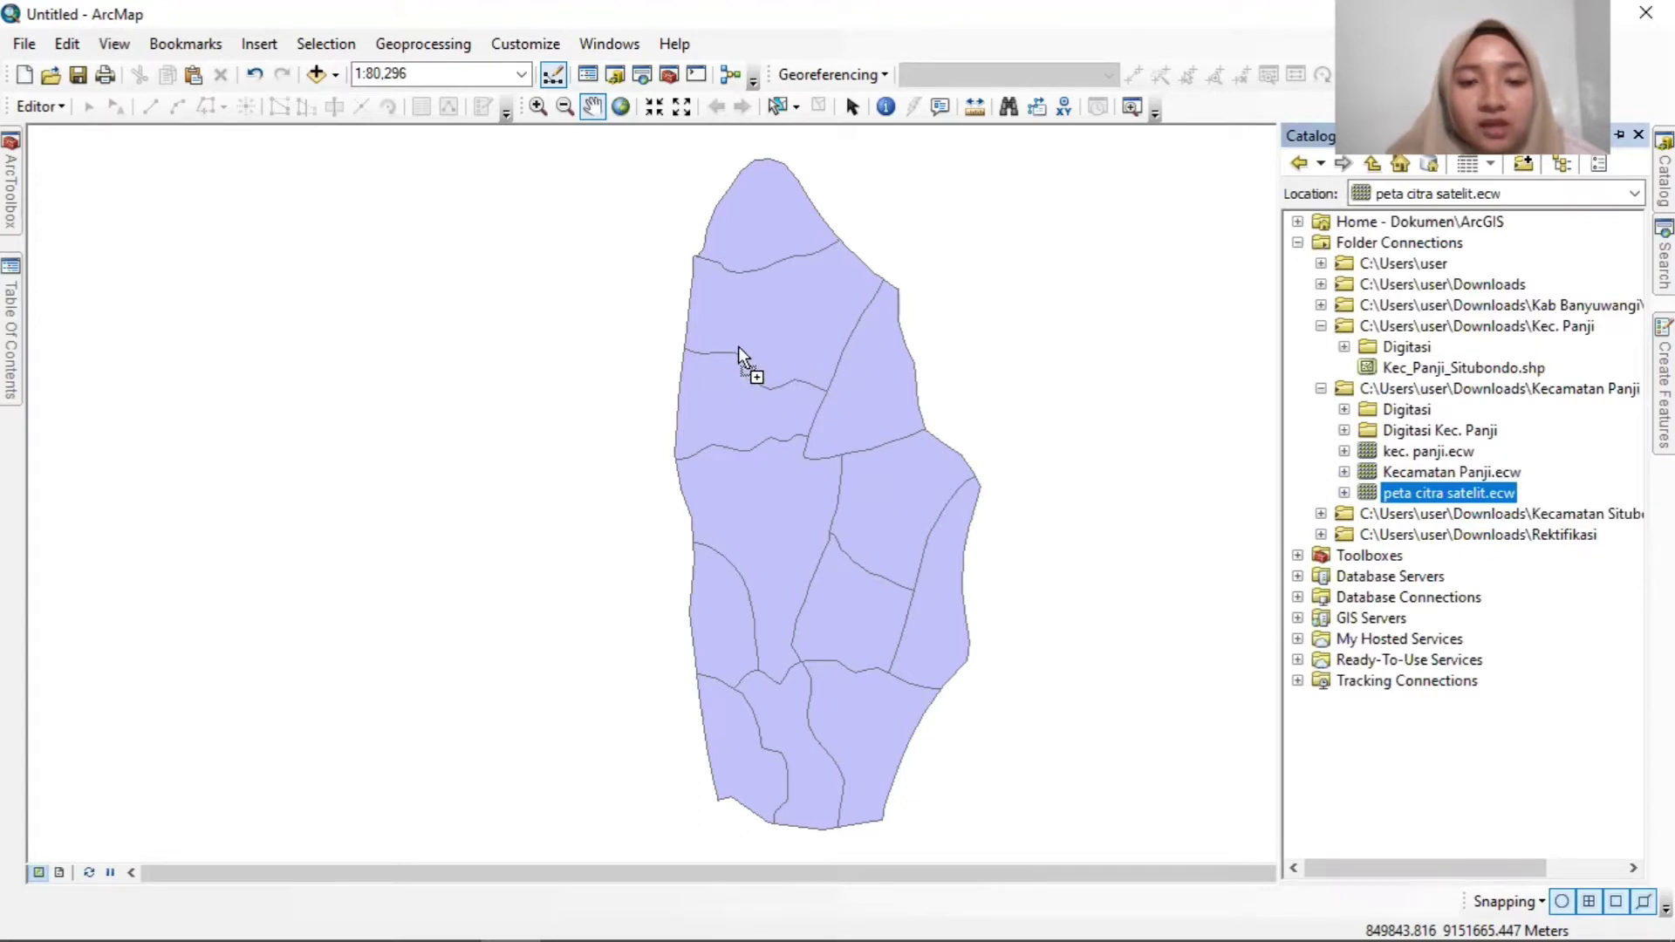
{"action": "left_click_drag", "start_coordinate": [738, 347], "coordinate": [738, 347]}
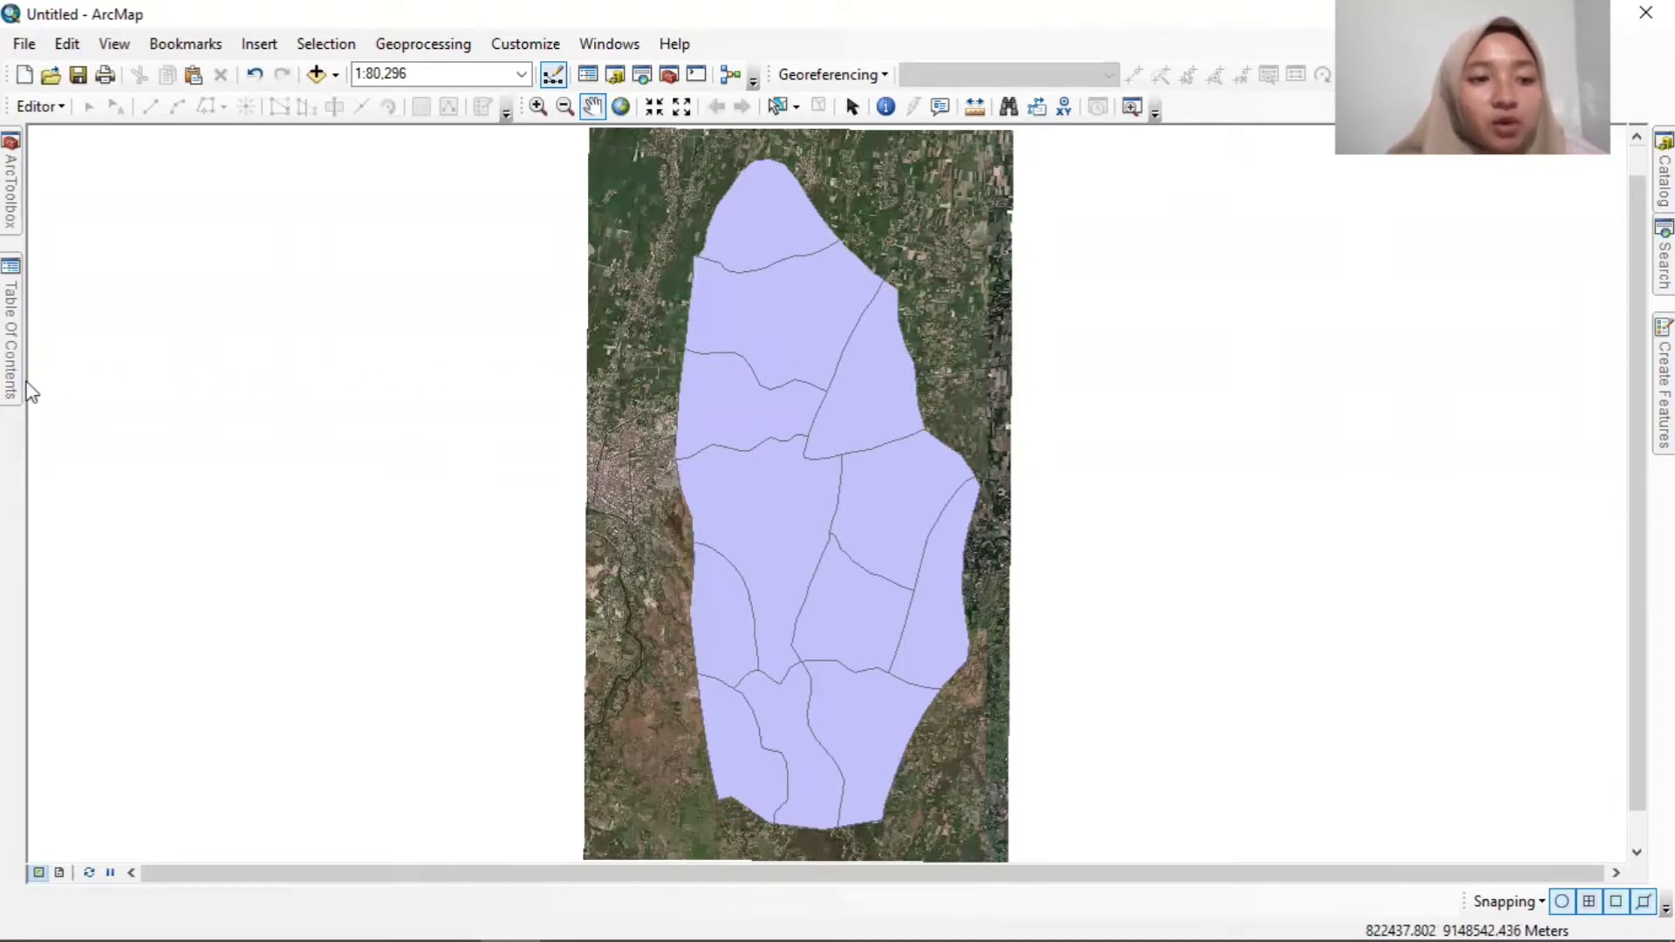
Change the Kec_Panji_Situbondo layer's symbol to Hollow so that only its black outlines are drawn over the satellite image.
{"action": "mouse_move", "coordinate": [12, 395]}
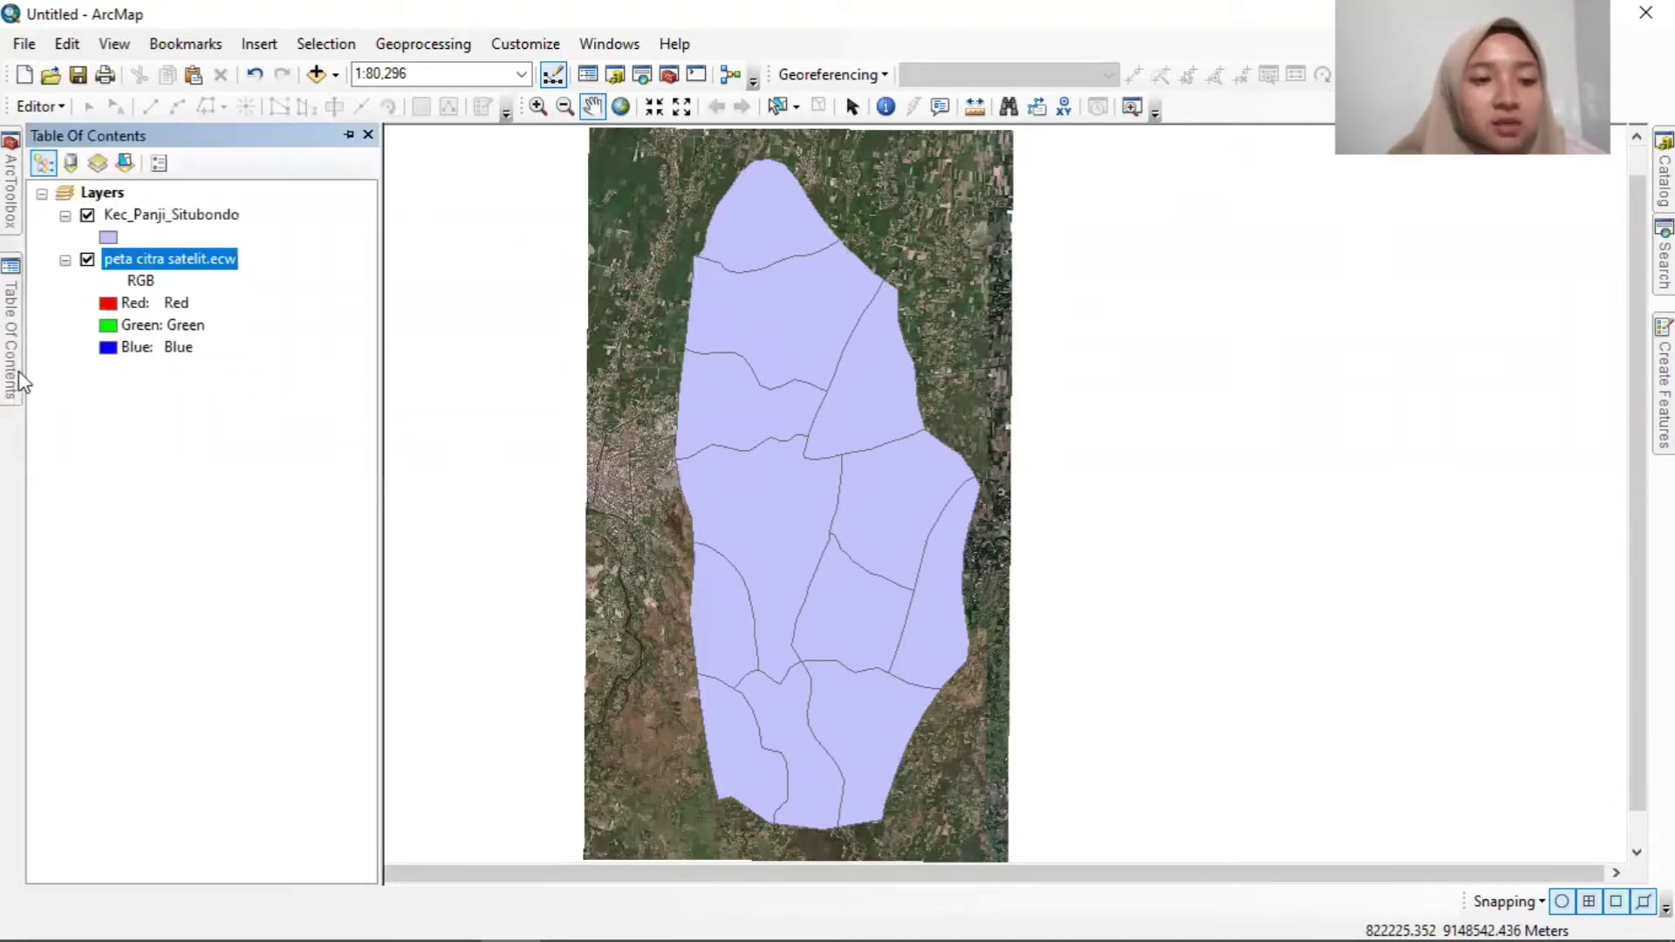
{"action": "left_click", "coordinate": [109, 238]}
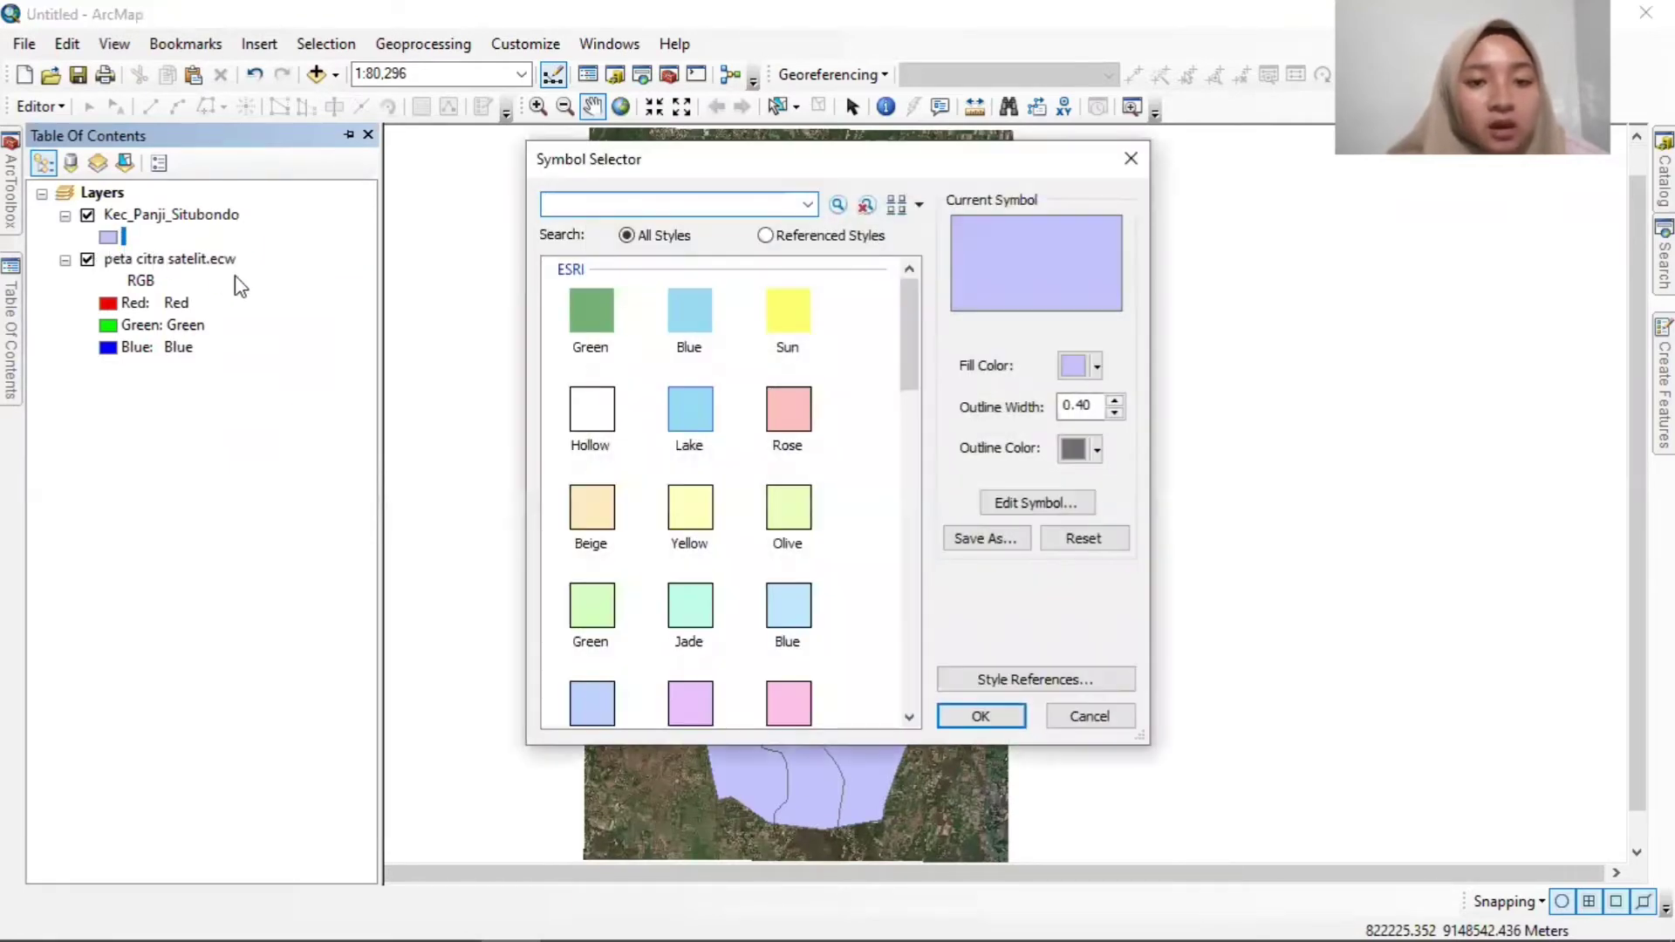
{"action": "left_click", "coordinate": [581, 422]}
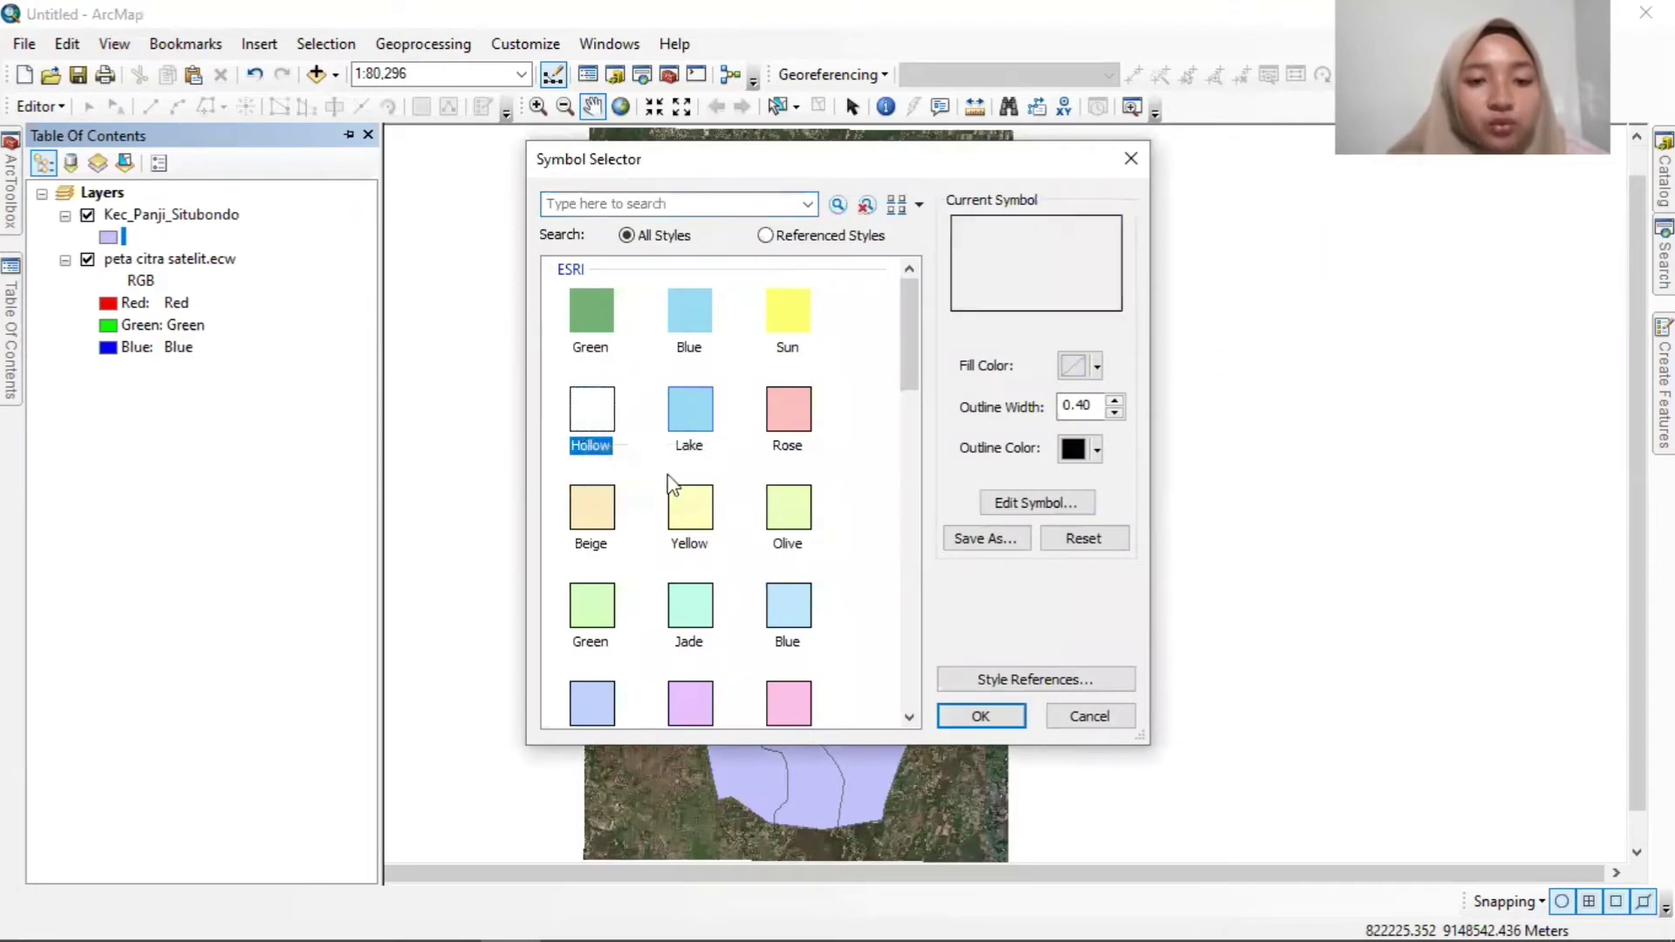
{"action": "left_click", "coordinate": [983, 716]}
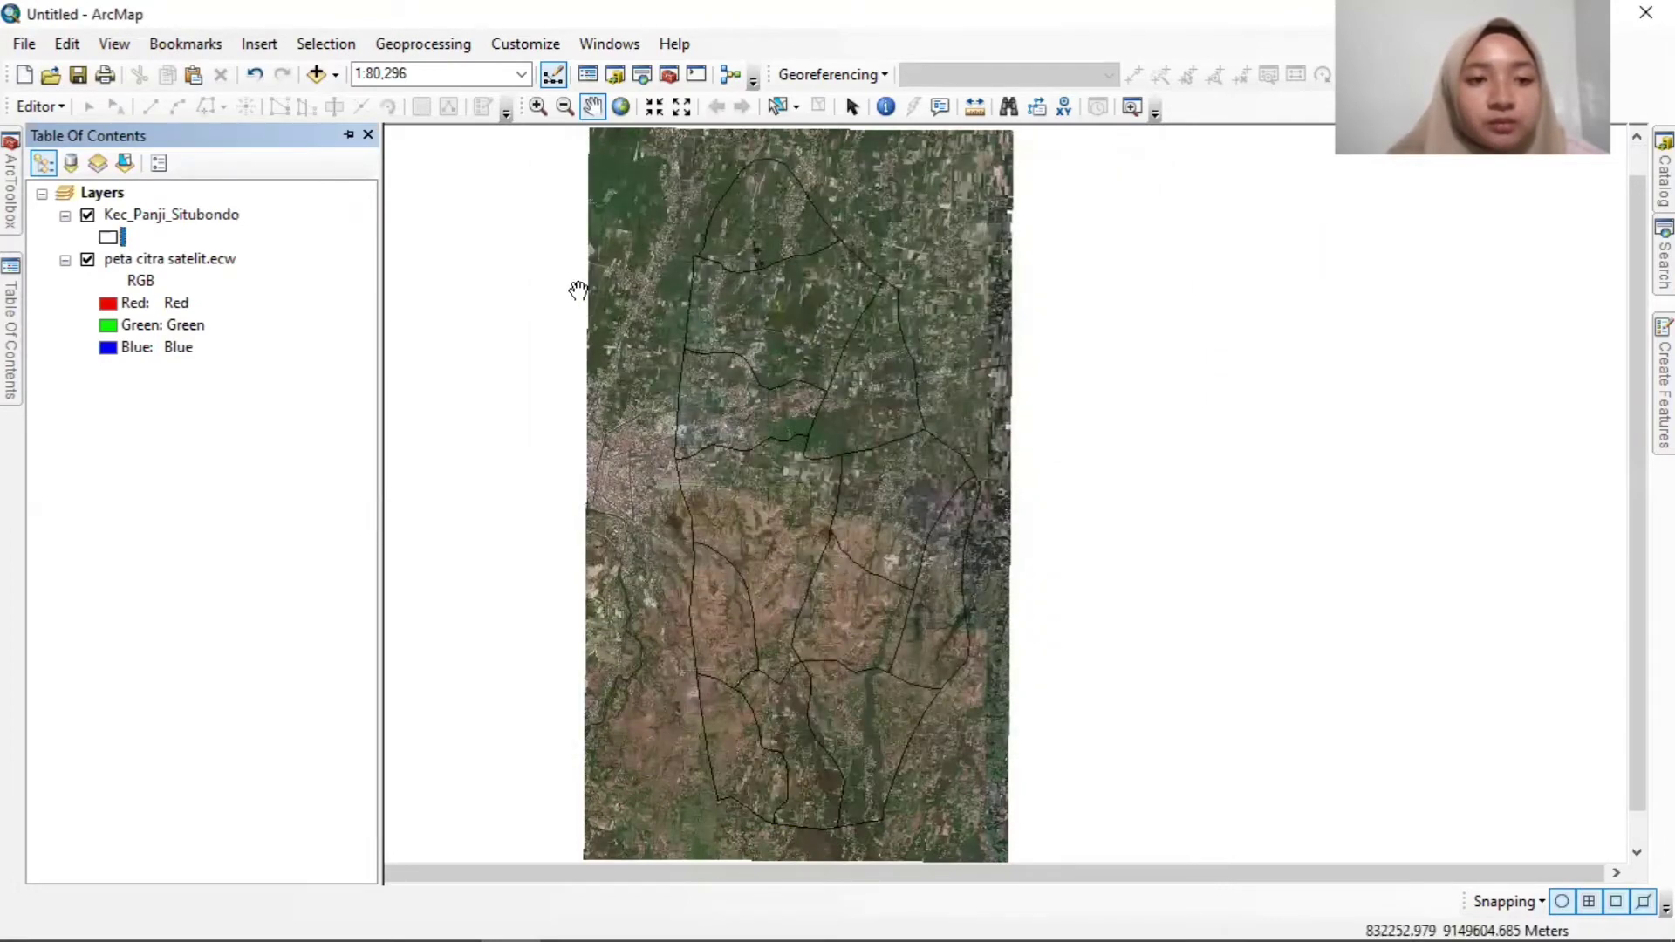
{"action": "left_click", "coordinate": [350, 140]}
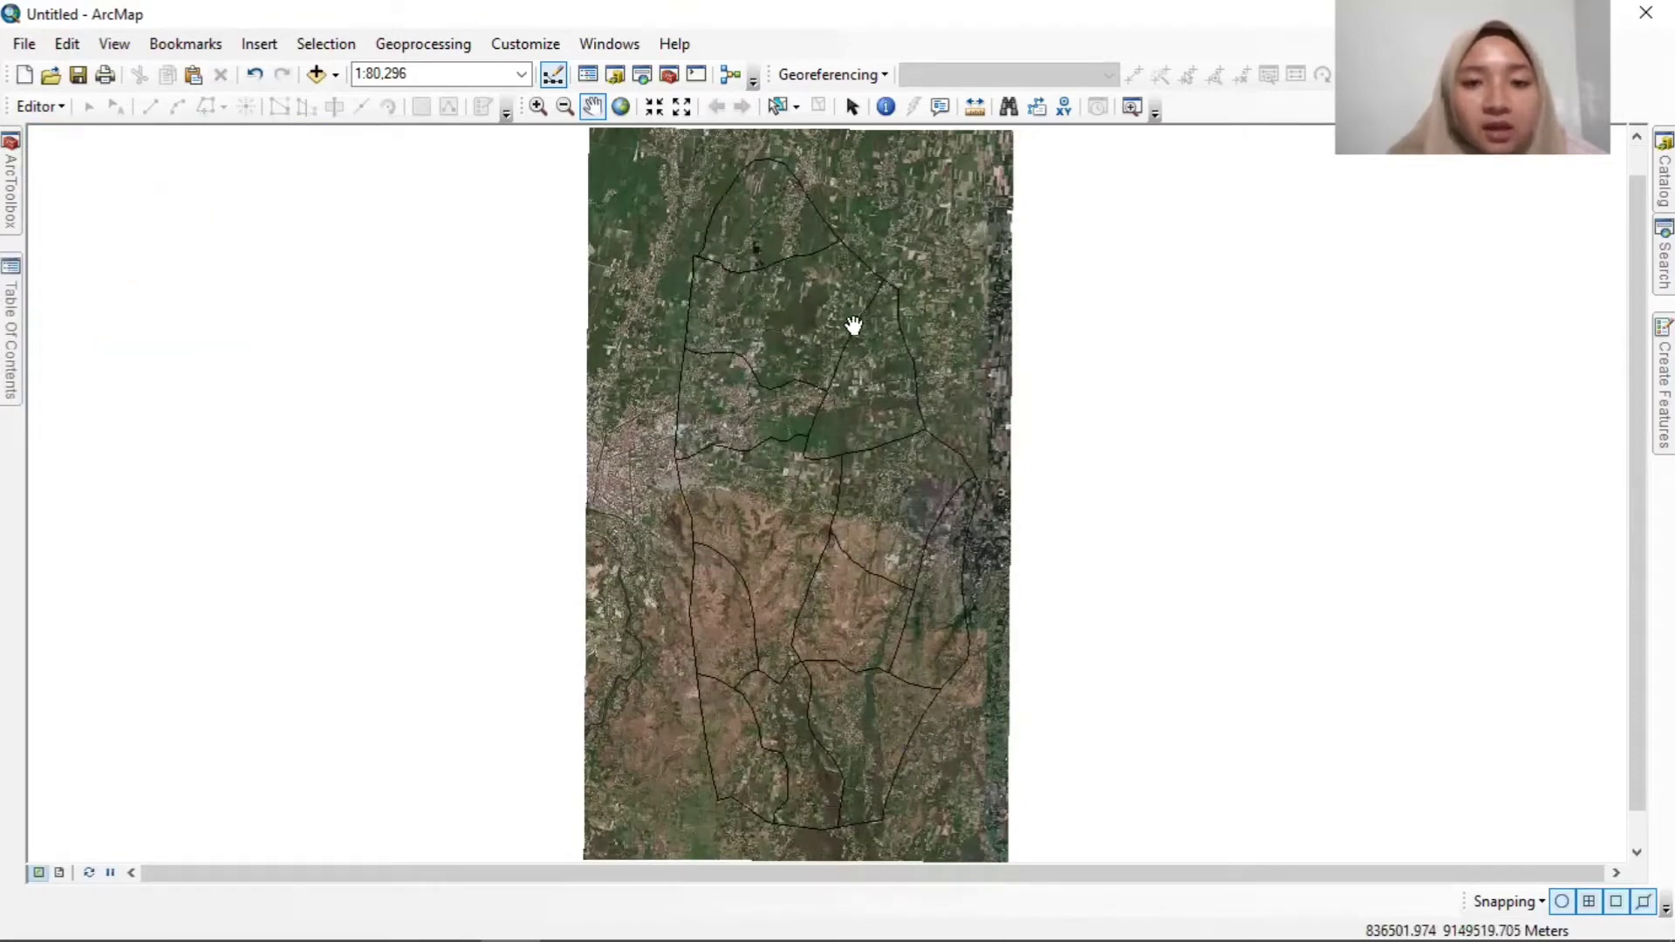
Examine the satellite image beneath the Kec_Panji_Situbondo boundaries at several scales from 1:20,000 to 1:80,000.
{"action": "scroll", "coordinate": [854, 326], "scroll_direction": "down", "scroll_amount": 4}
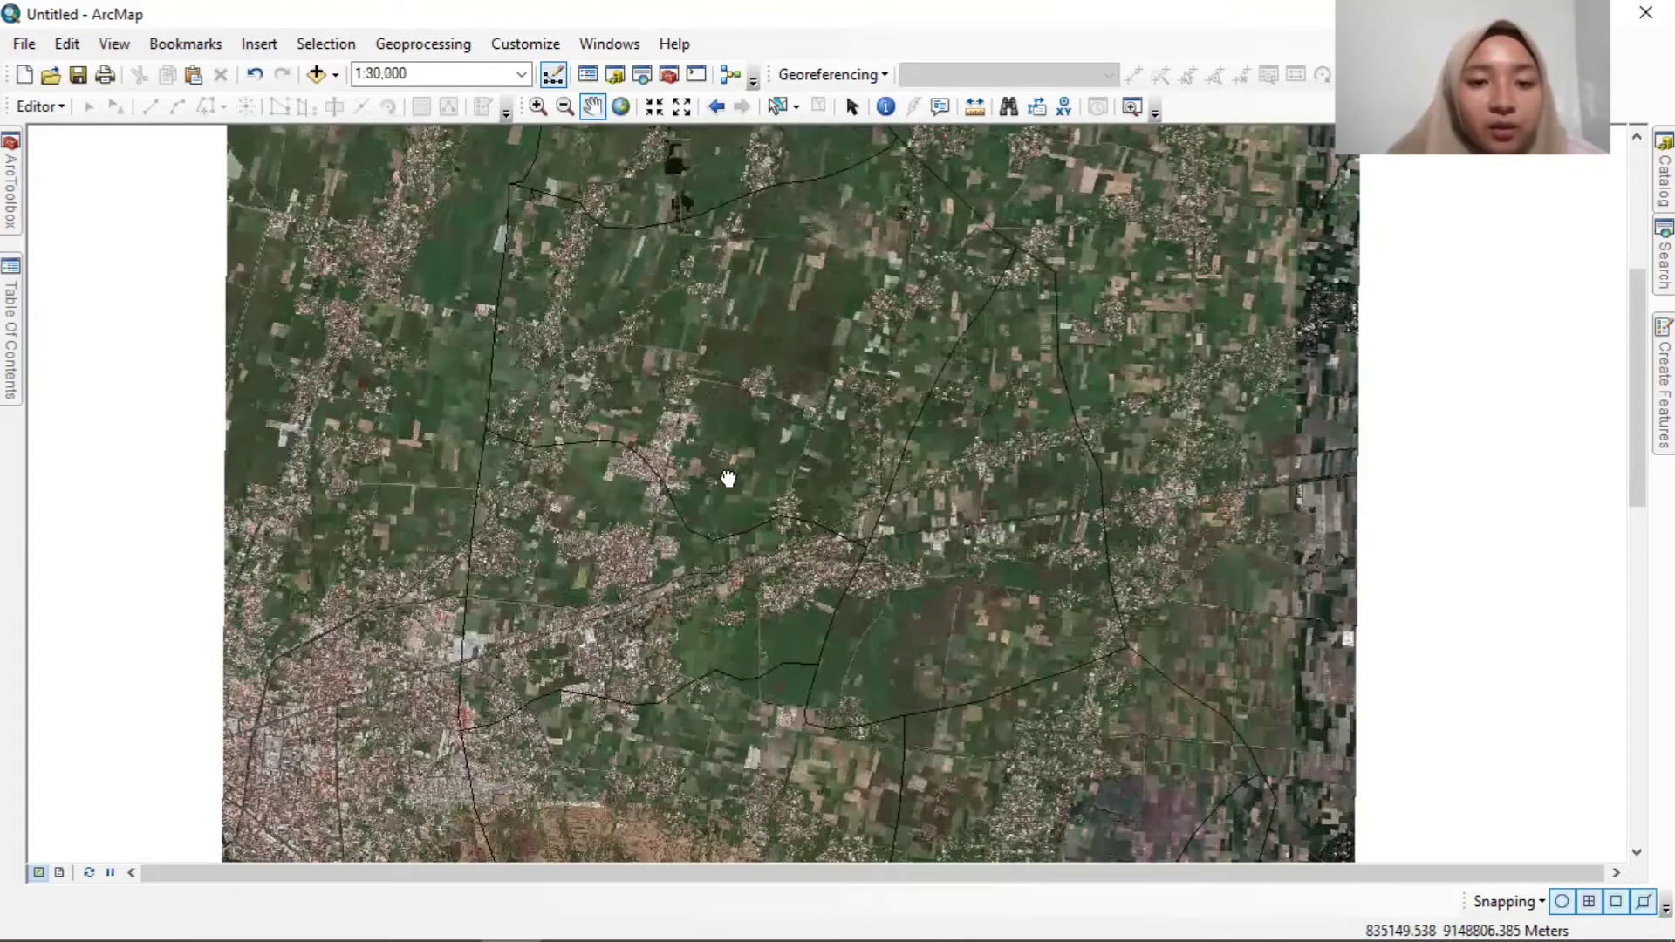
{"action": "left_click_drag", "start_coordinate": [728, 475], "coordinate": [658, 322]}
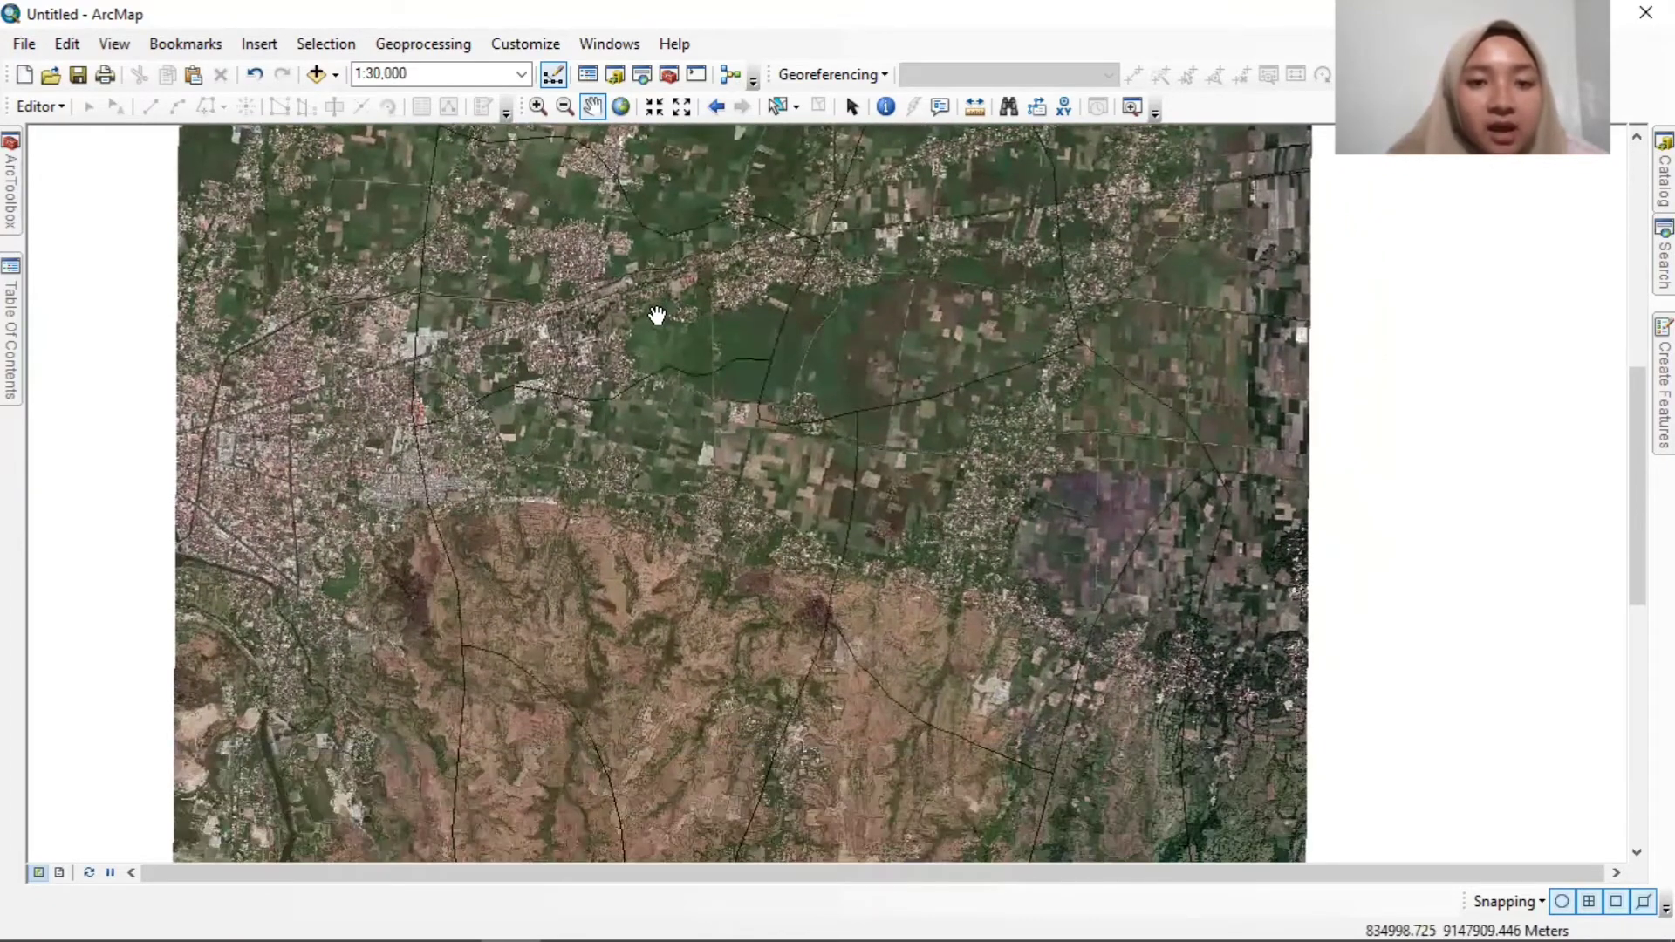
{"action": "scroll", "coordinate": [565, 351], "scroll_direction": "down", "scroll_amount": 2}
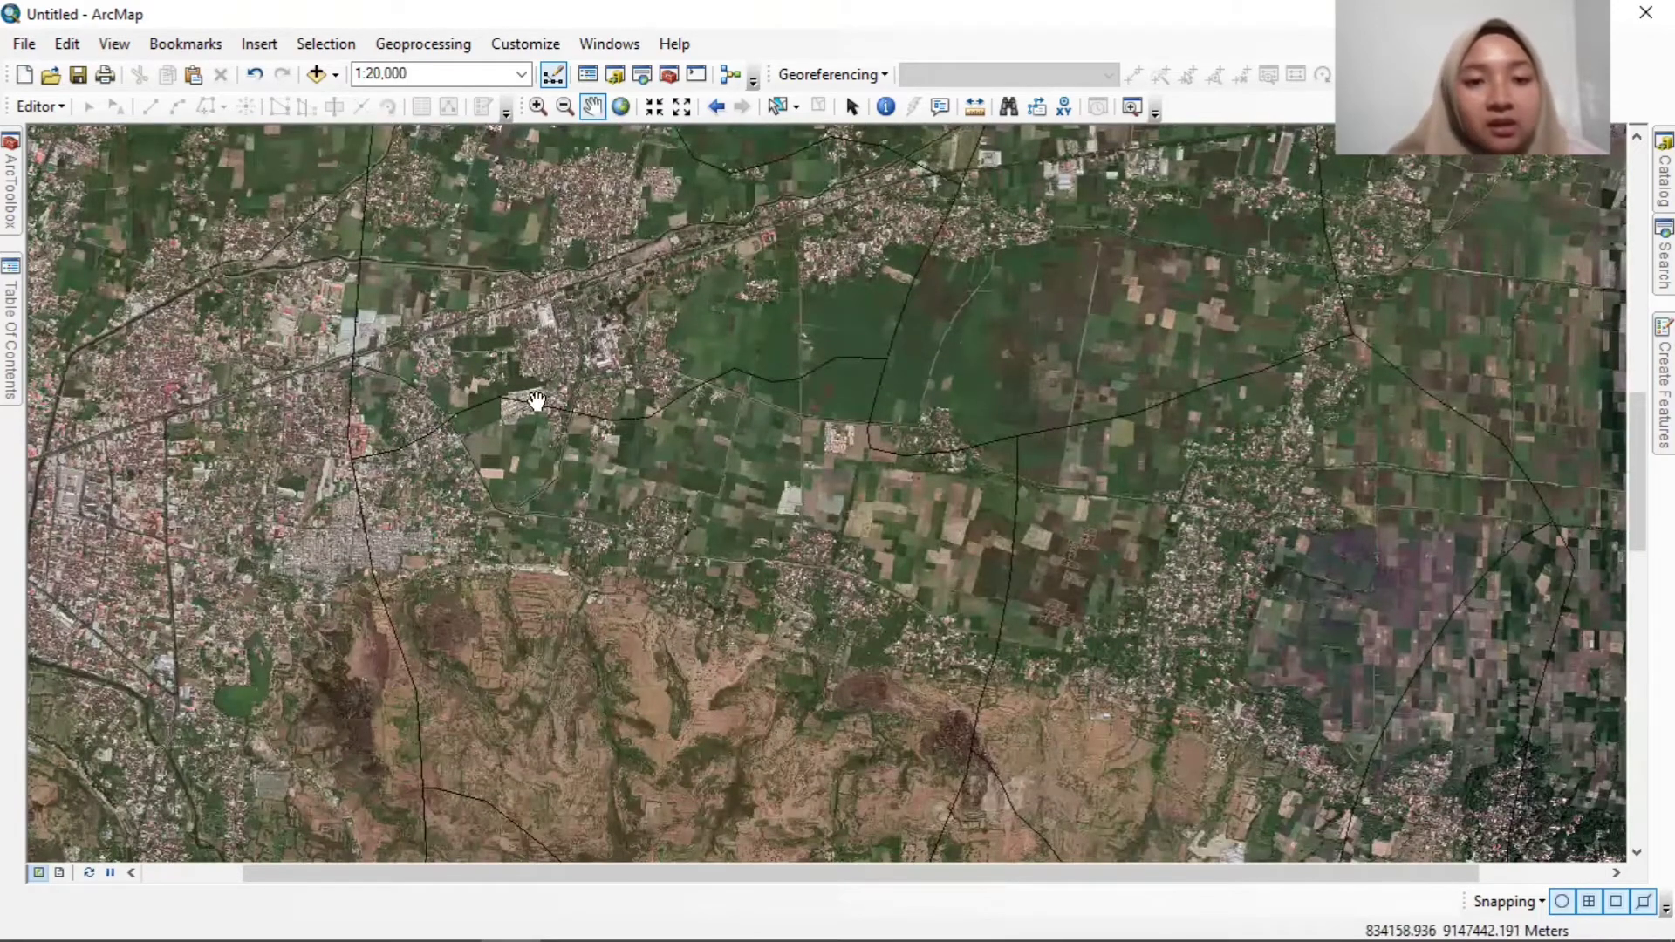
{"action": "left_click_drag", "start_coordinate": [852, 430], "coordinate": [703, 474]}
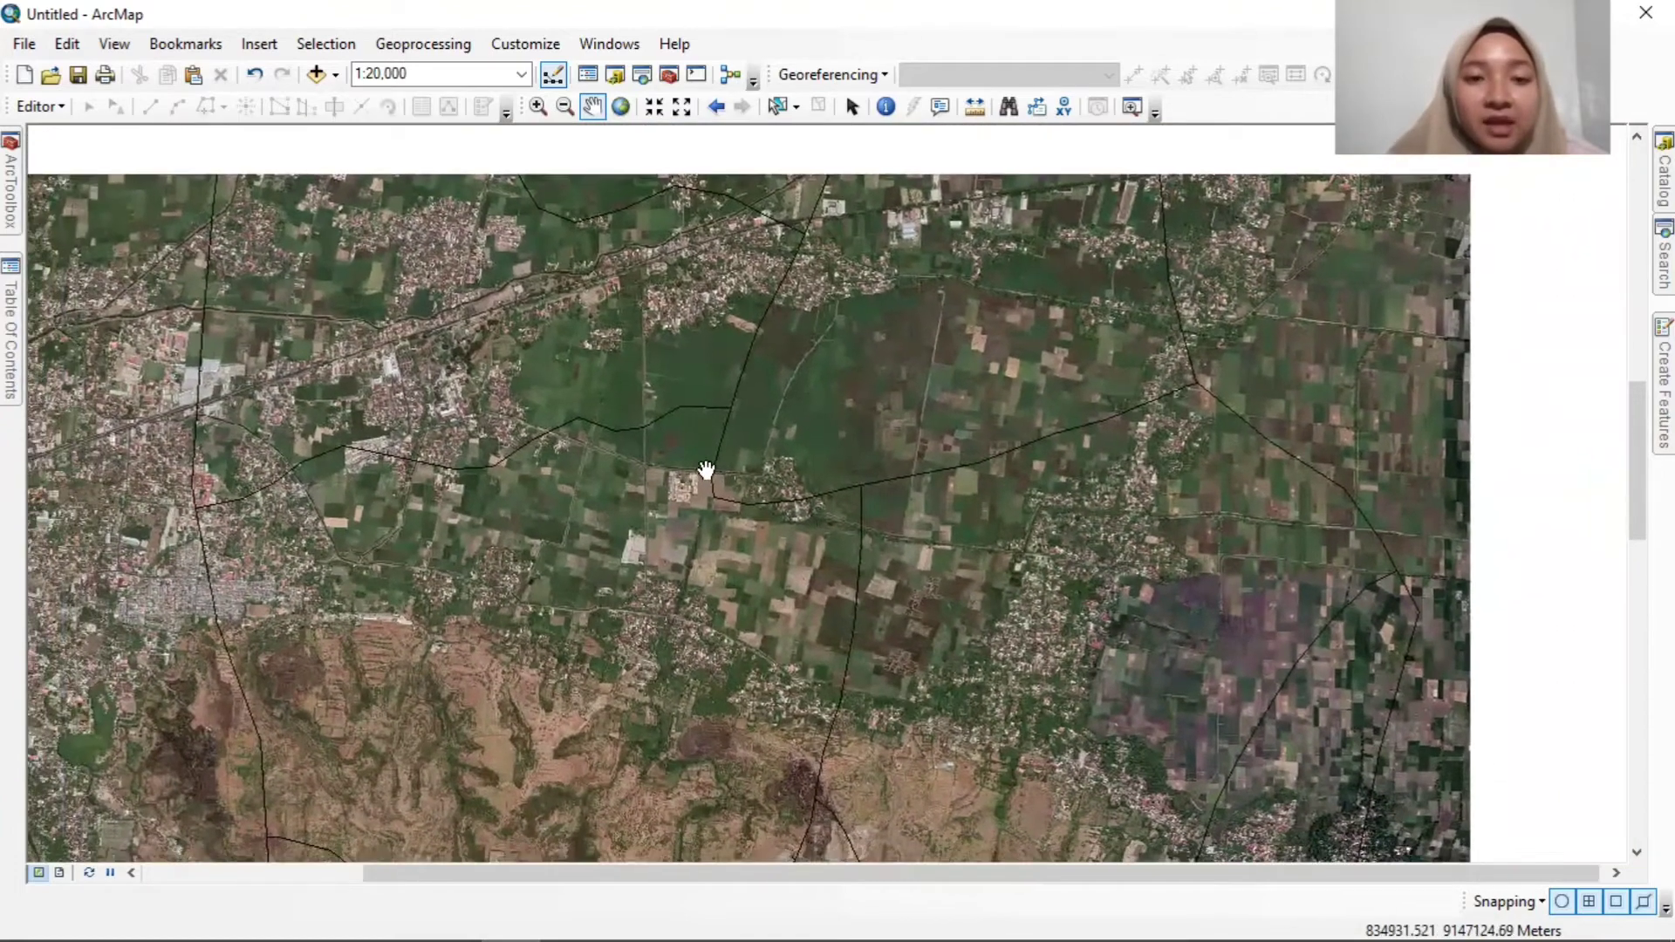
{"action": "scroll", "coordinate": [471, 340], "scroll_direction": "up", "scroll_amount": 1}
{"action": "scroll", "coordinate": [435, 310], "scroll_direction": "down", "scroll_amount": 3}
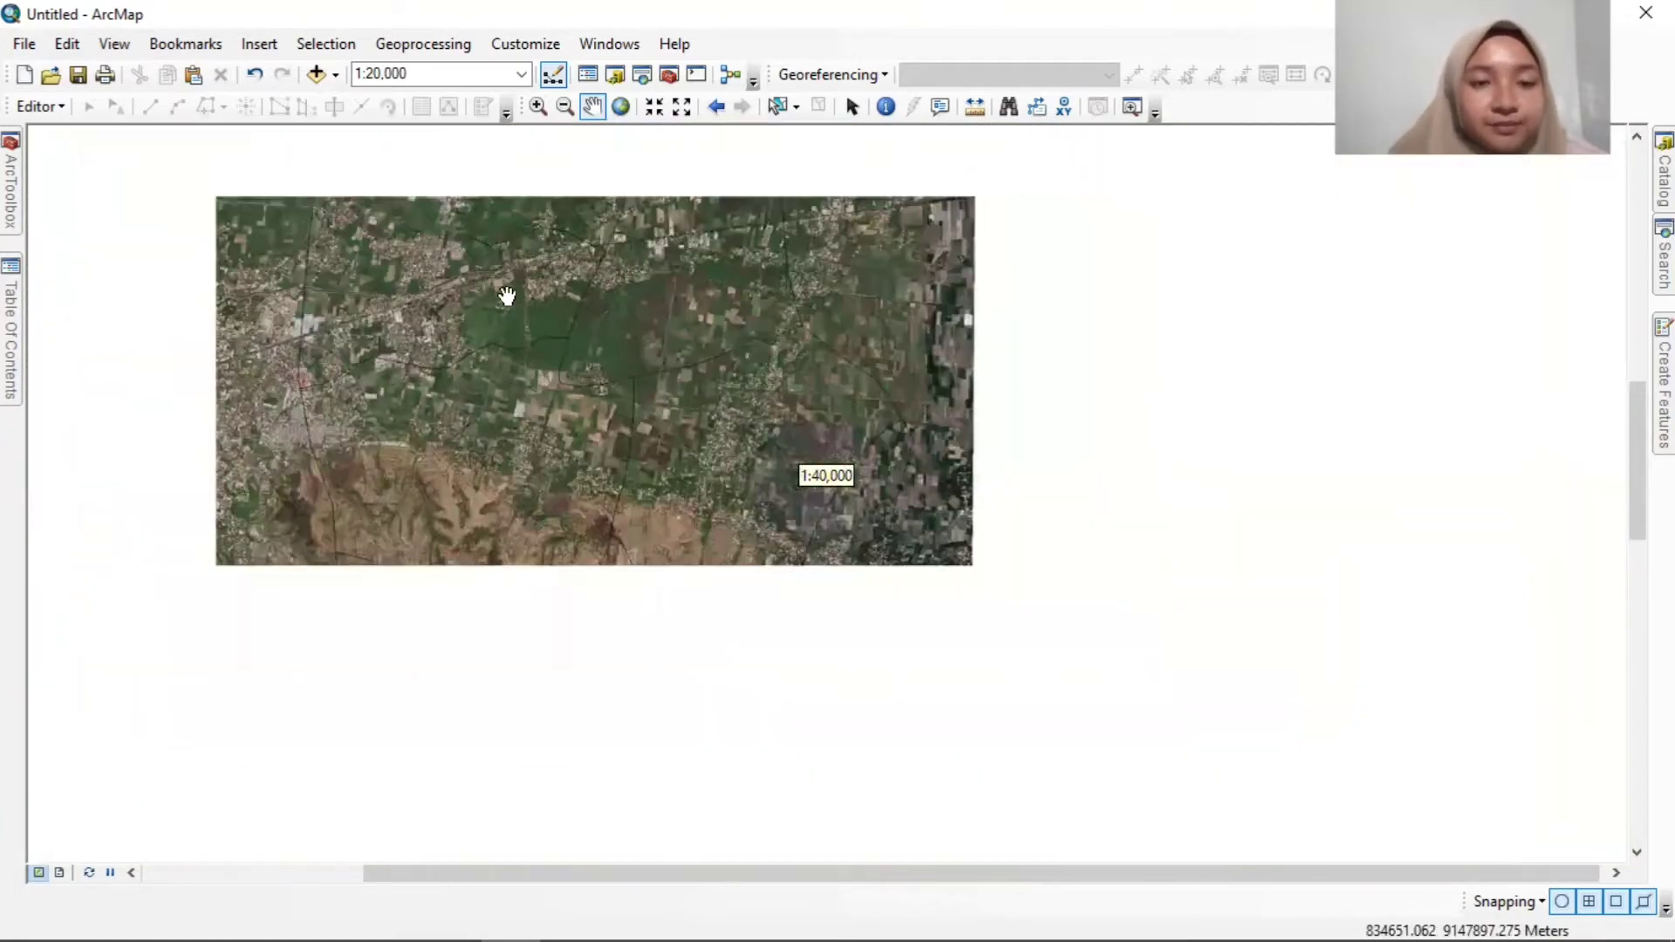
{"action": "left_click_drag", "start_coordinate": [337, 366], "coordinate": [569, 366]}
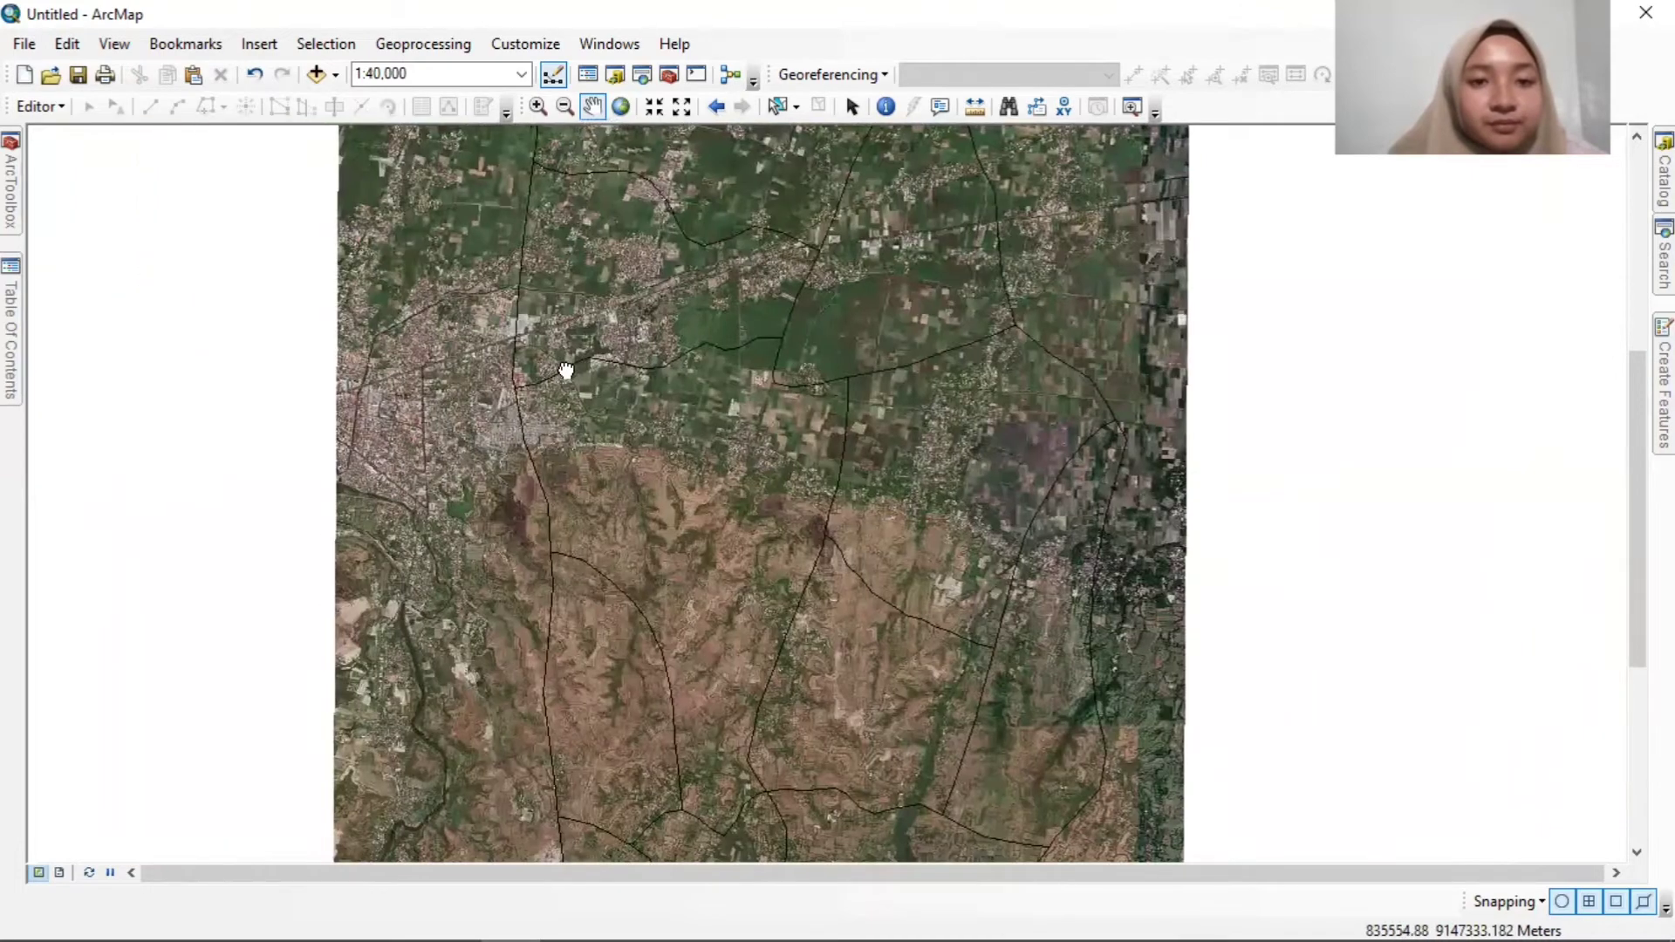
{"action": "scroll", "coordinate": [692, 389], "scroll_direction": "down", "scroll_amount": 1}
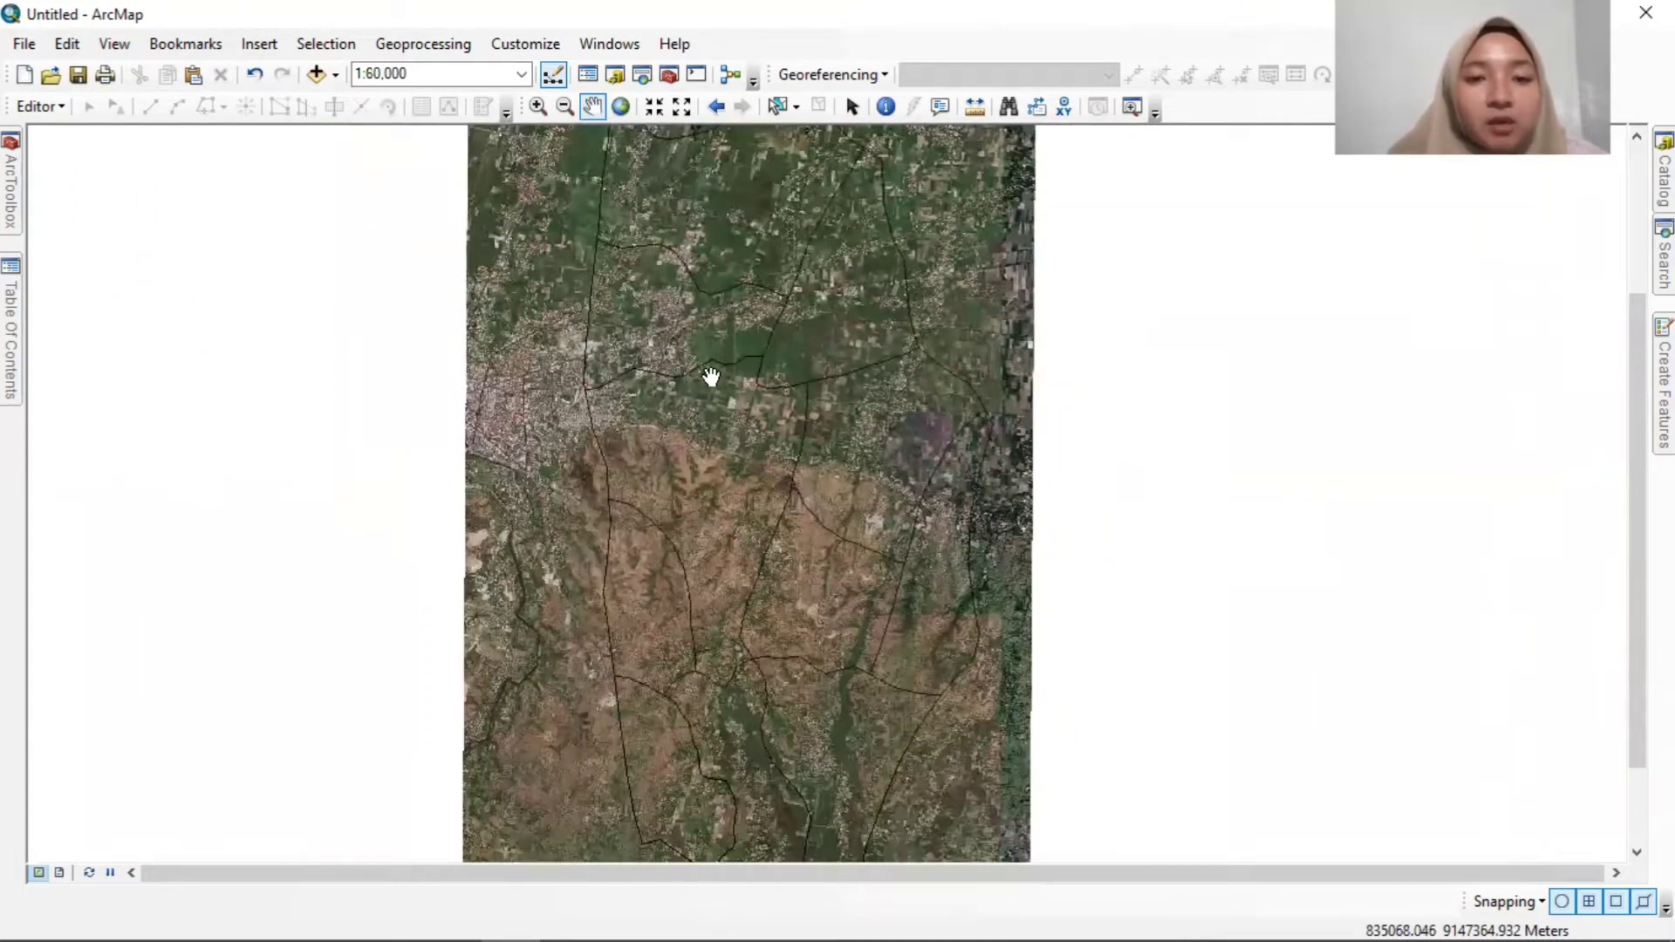
{"action": "scroll", "coordinate": [711, 377], "scroll_direction": "down", "scroll_amount": 1}
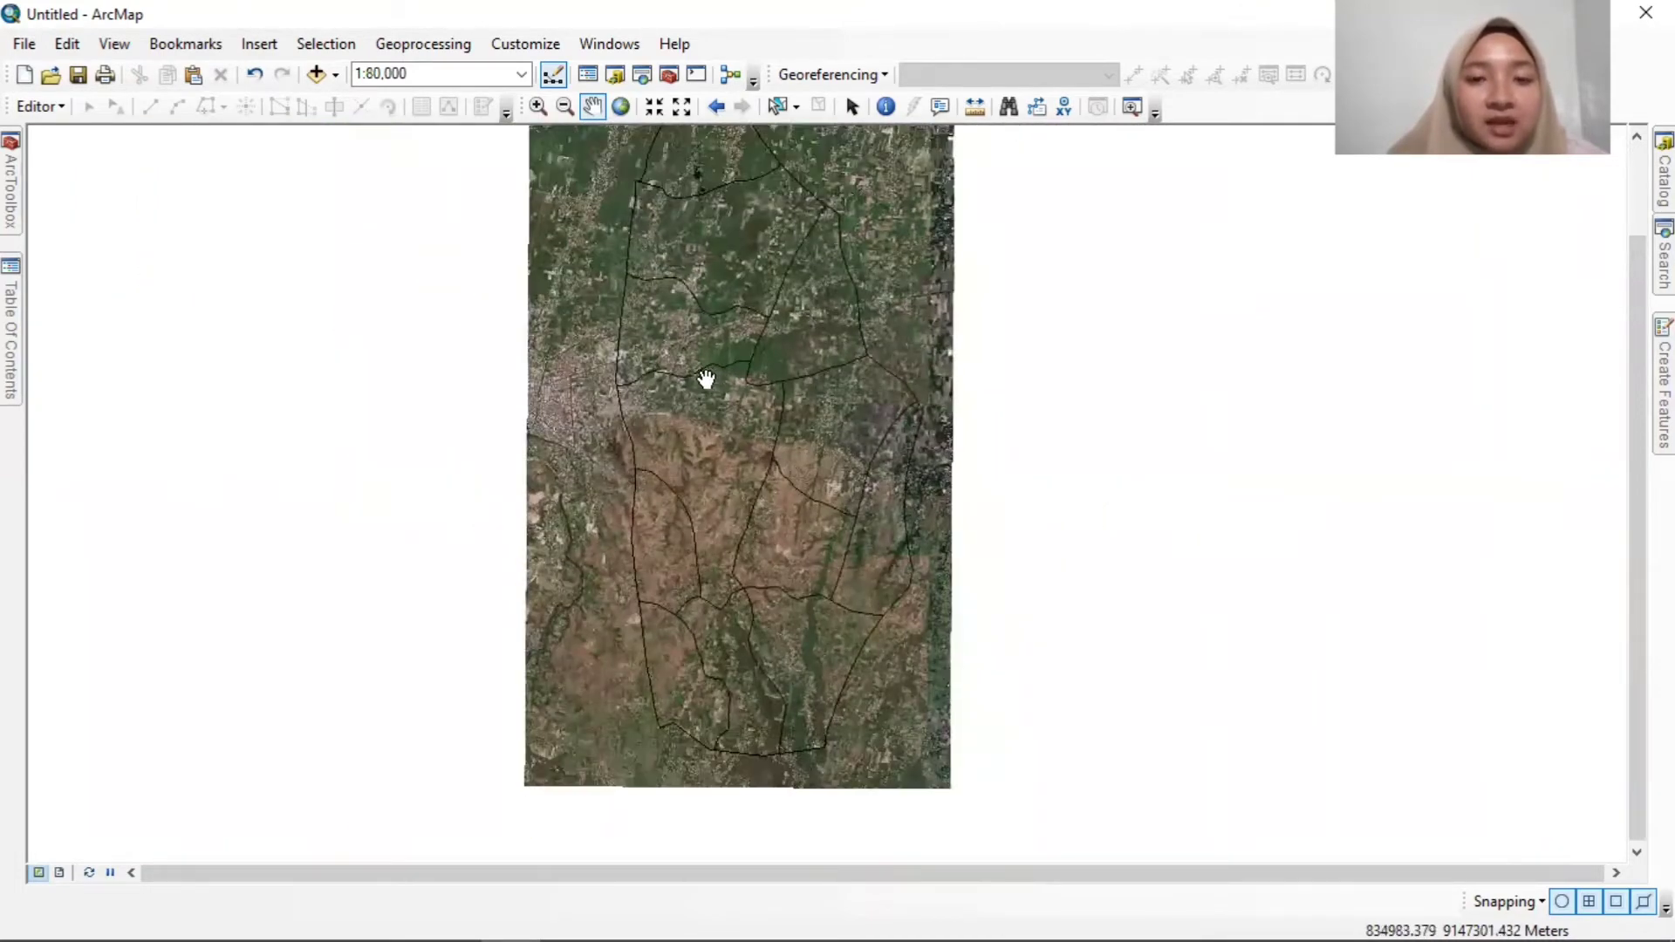
{"action": "left_click_drag", "start_coordinate": [729, 348], "coordinate": [744, 374]}
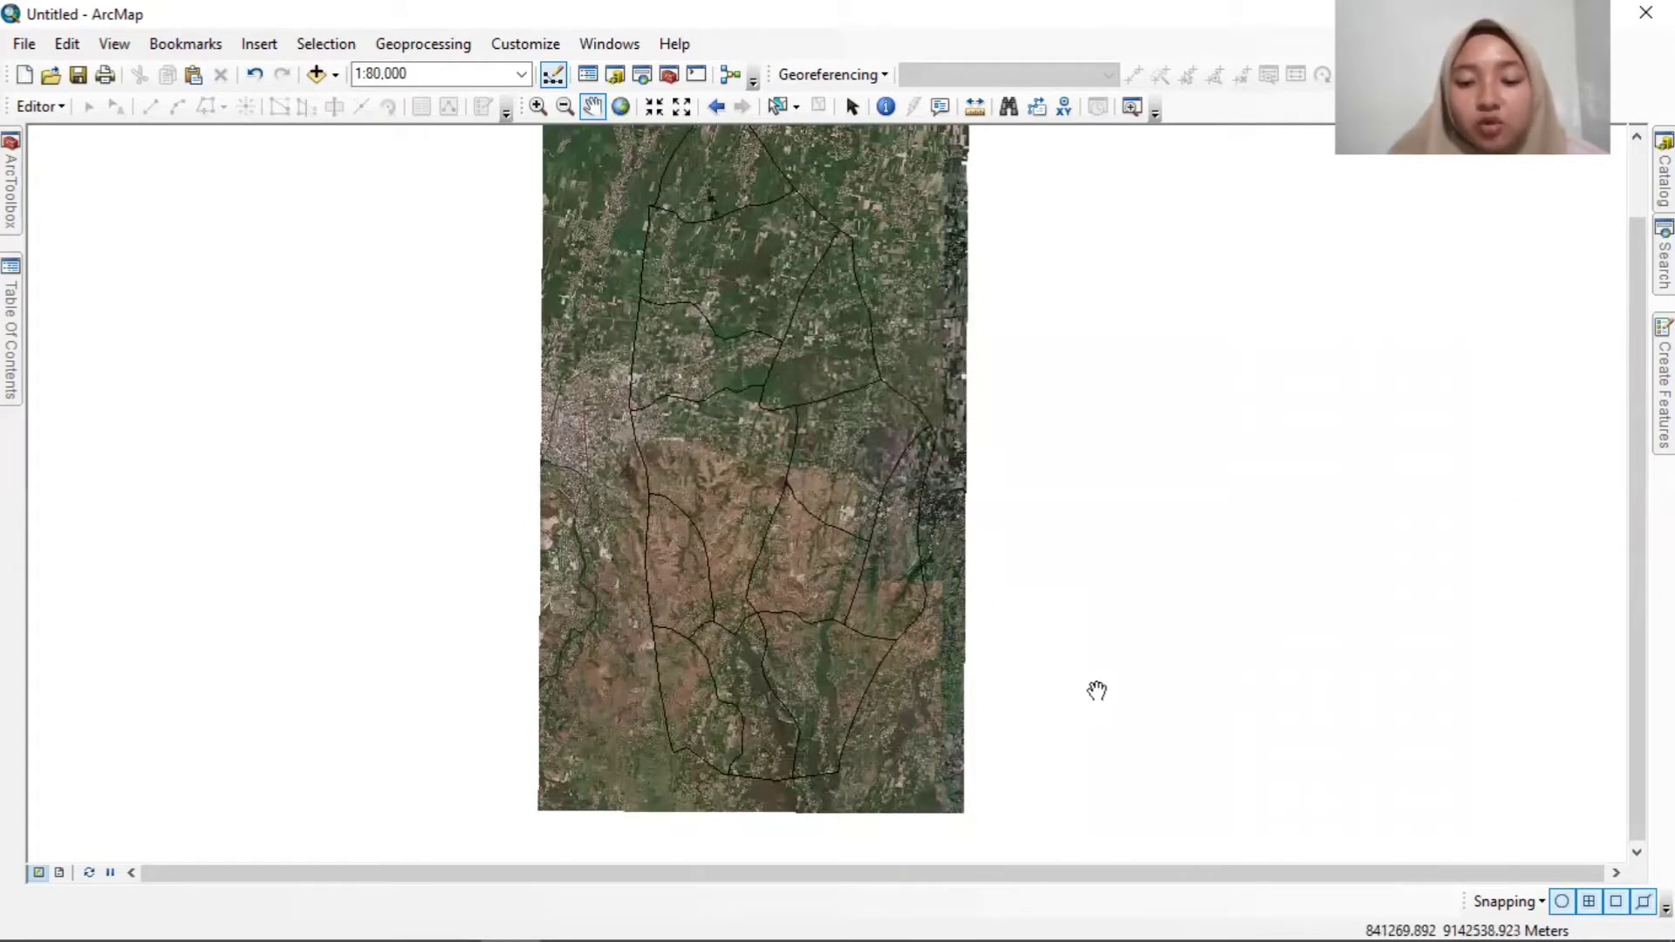
Check the ArcGIS Online connection status among the background programs, and return to the map.
{"action": "mouse_move", "coordinate": [1266, 911]}
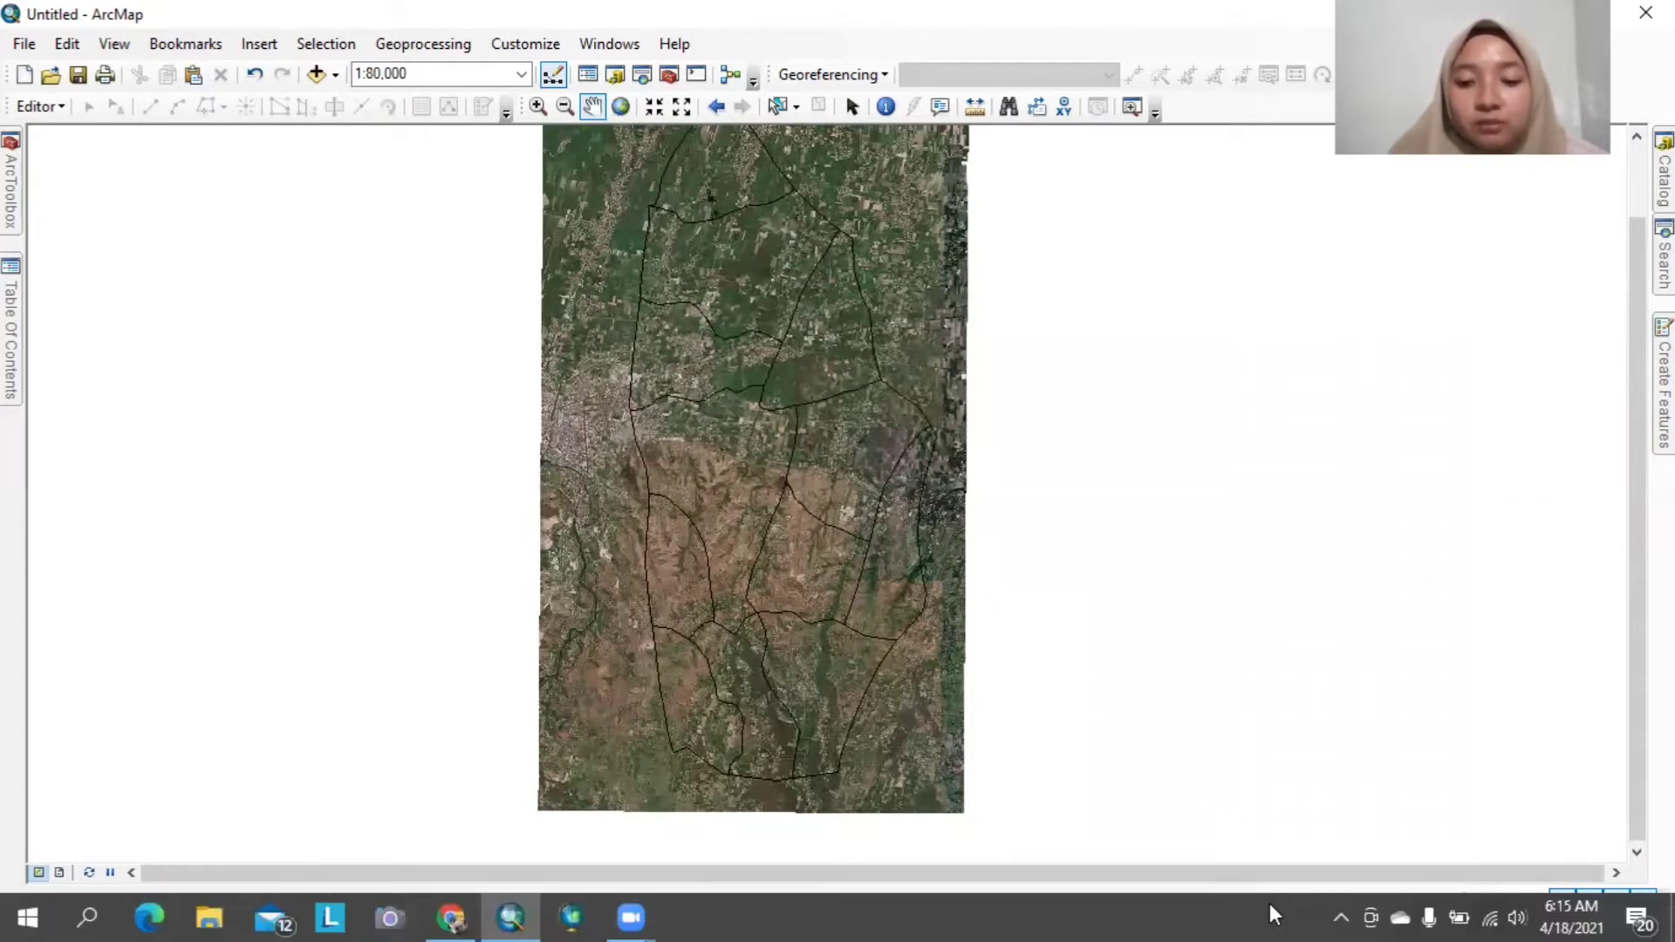
{"action": "left_click", "coordinate": [1340, 909]}
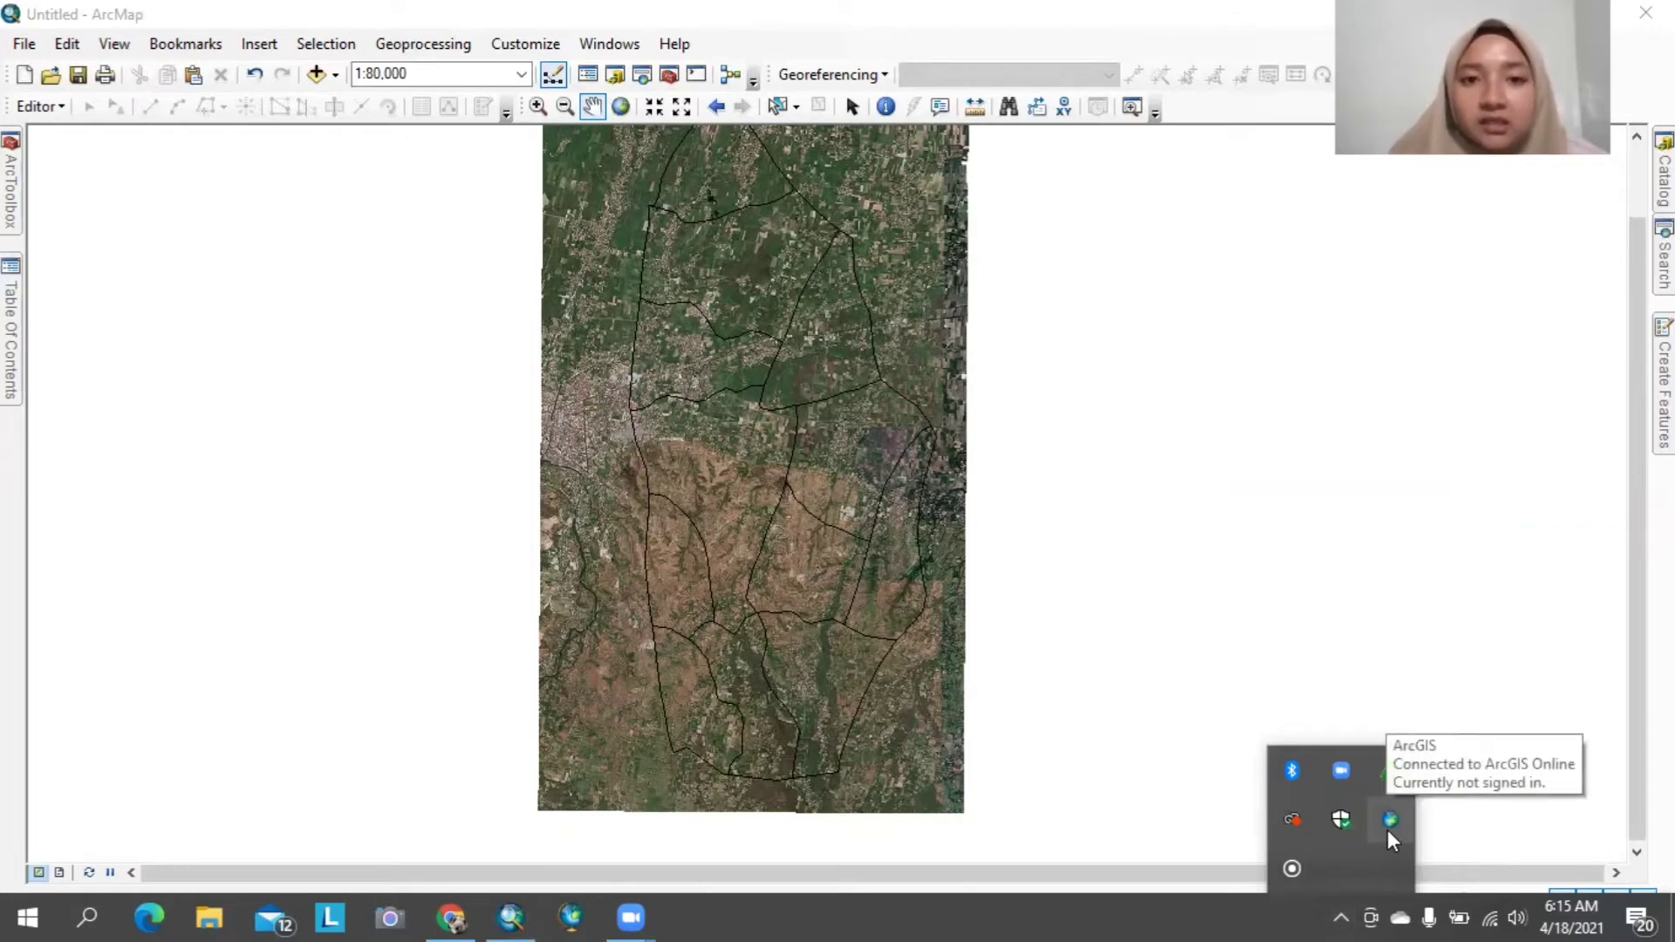
{"action": "left_click", "coordinate": [1175, 588]}
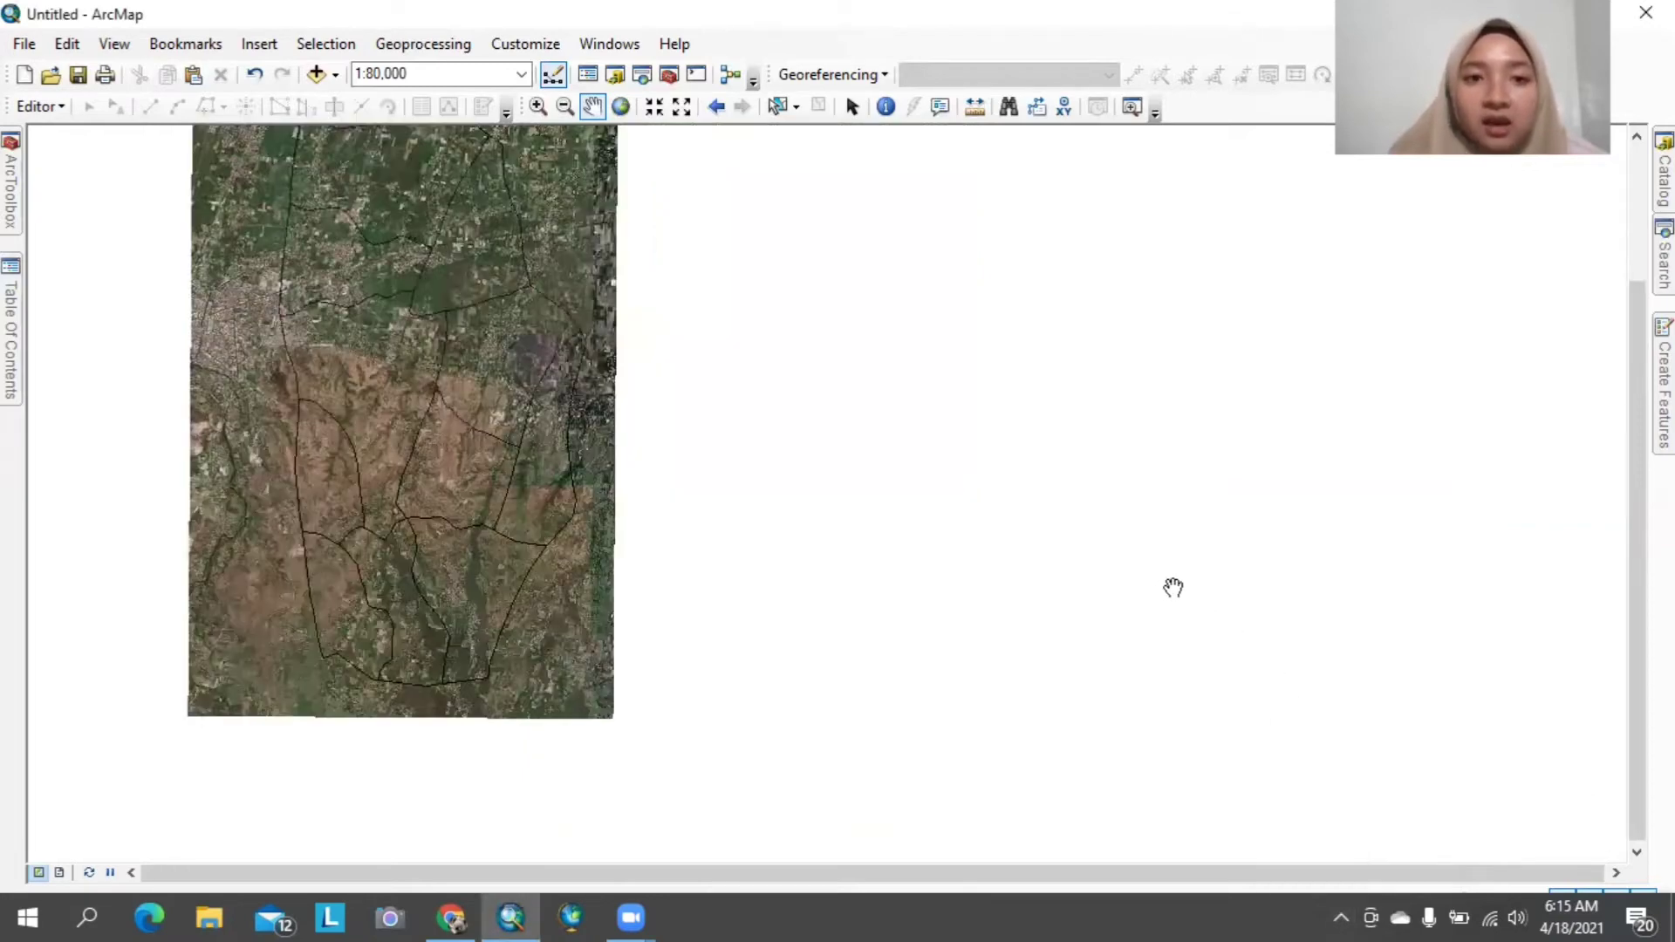
{"action": "left_click_drag", "start_coordinate": [643, 299], "coordinate": [867, 367]}
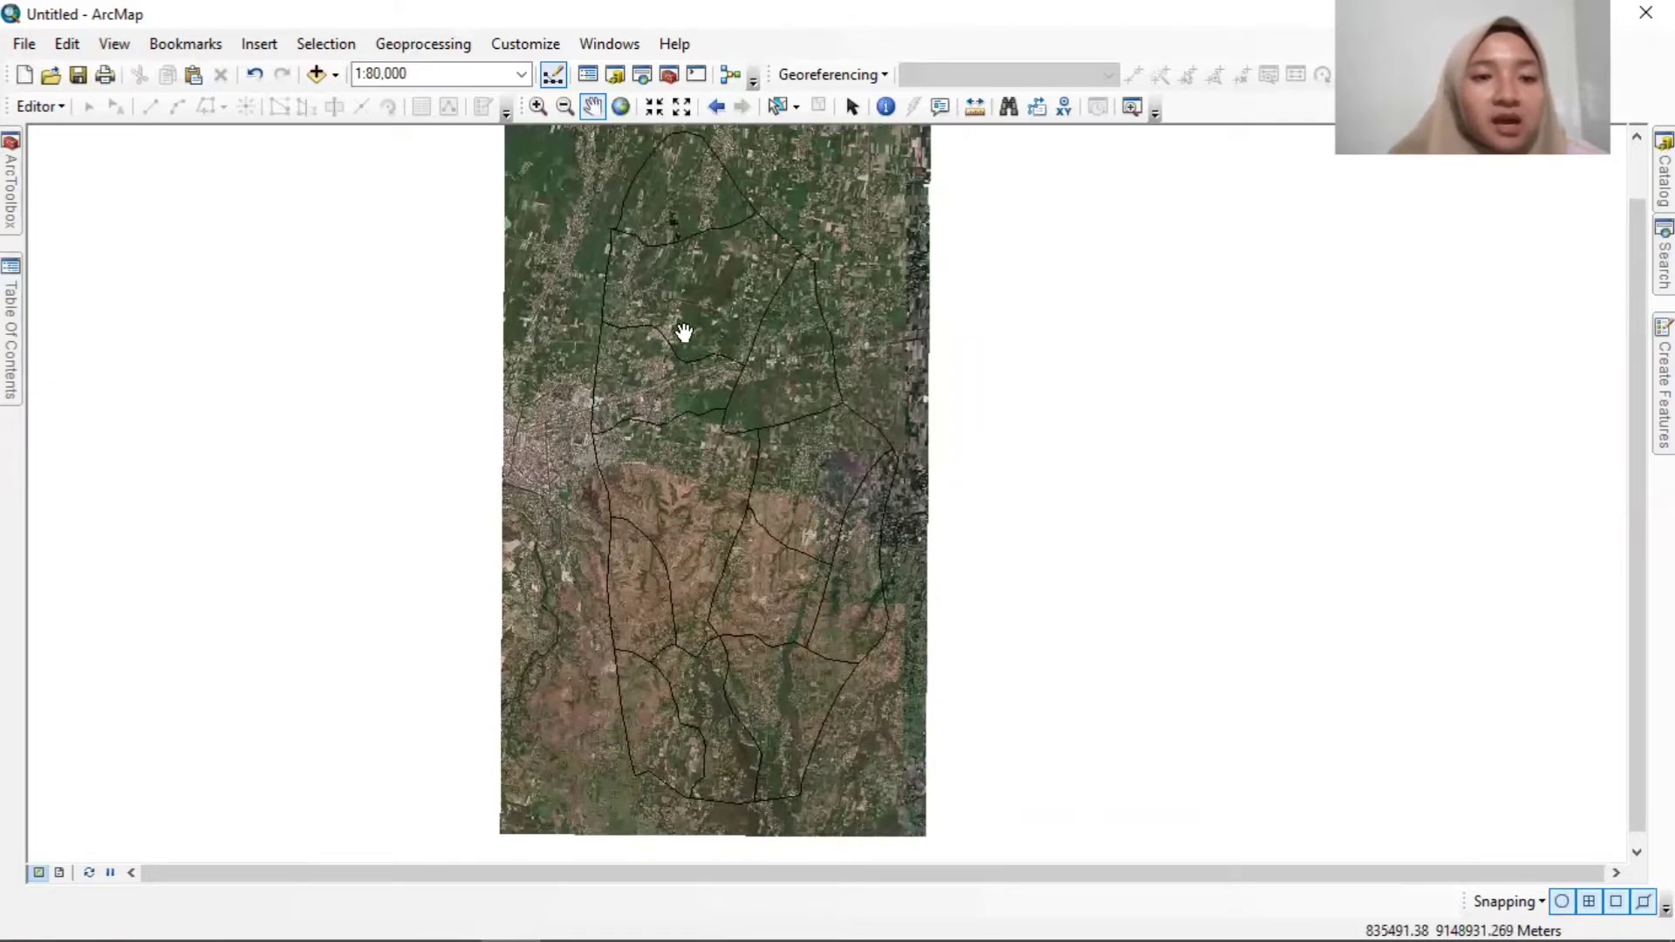
Look through the available basemaps, including Imagery, and close the basemap gallery without adding one.
{"action": "left_click", "coordinate": [336, 77]}
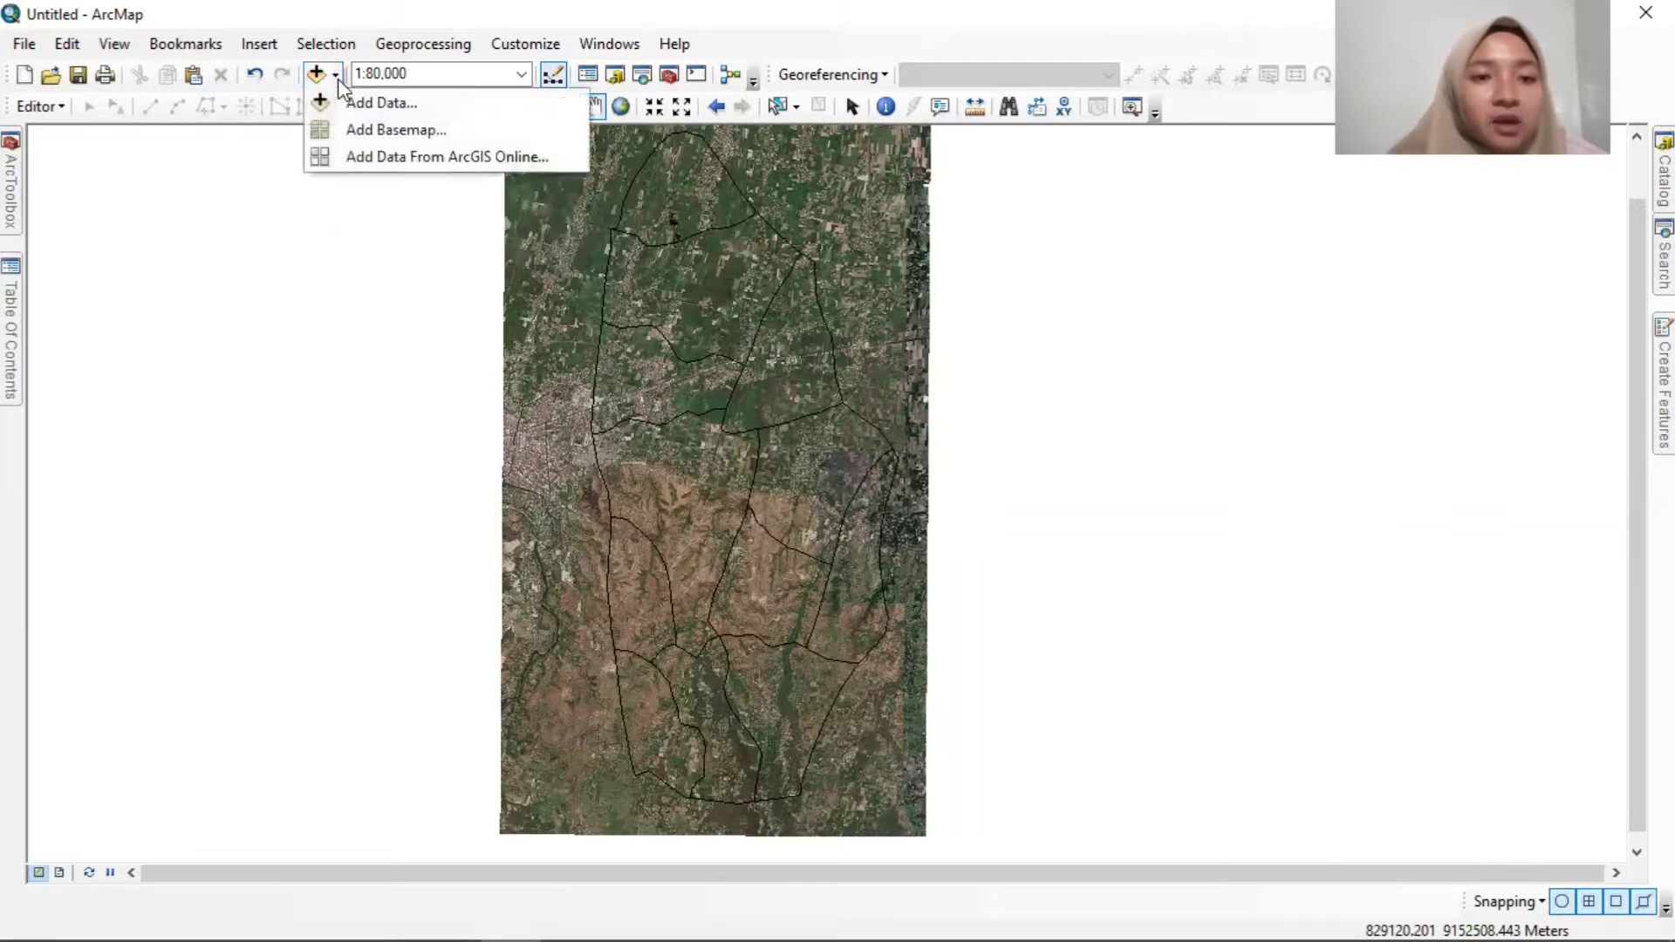
{"action": "left_click", "coordinate": [352, 135]}
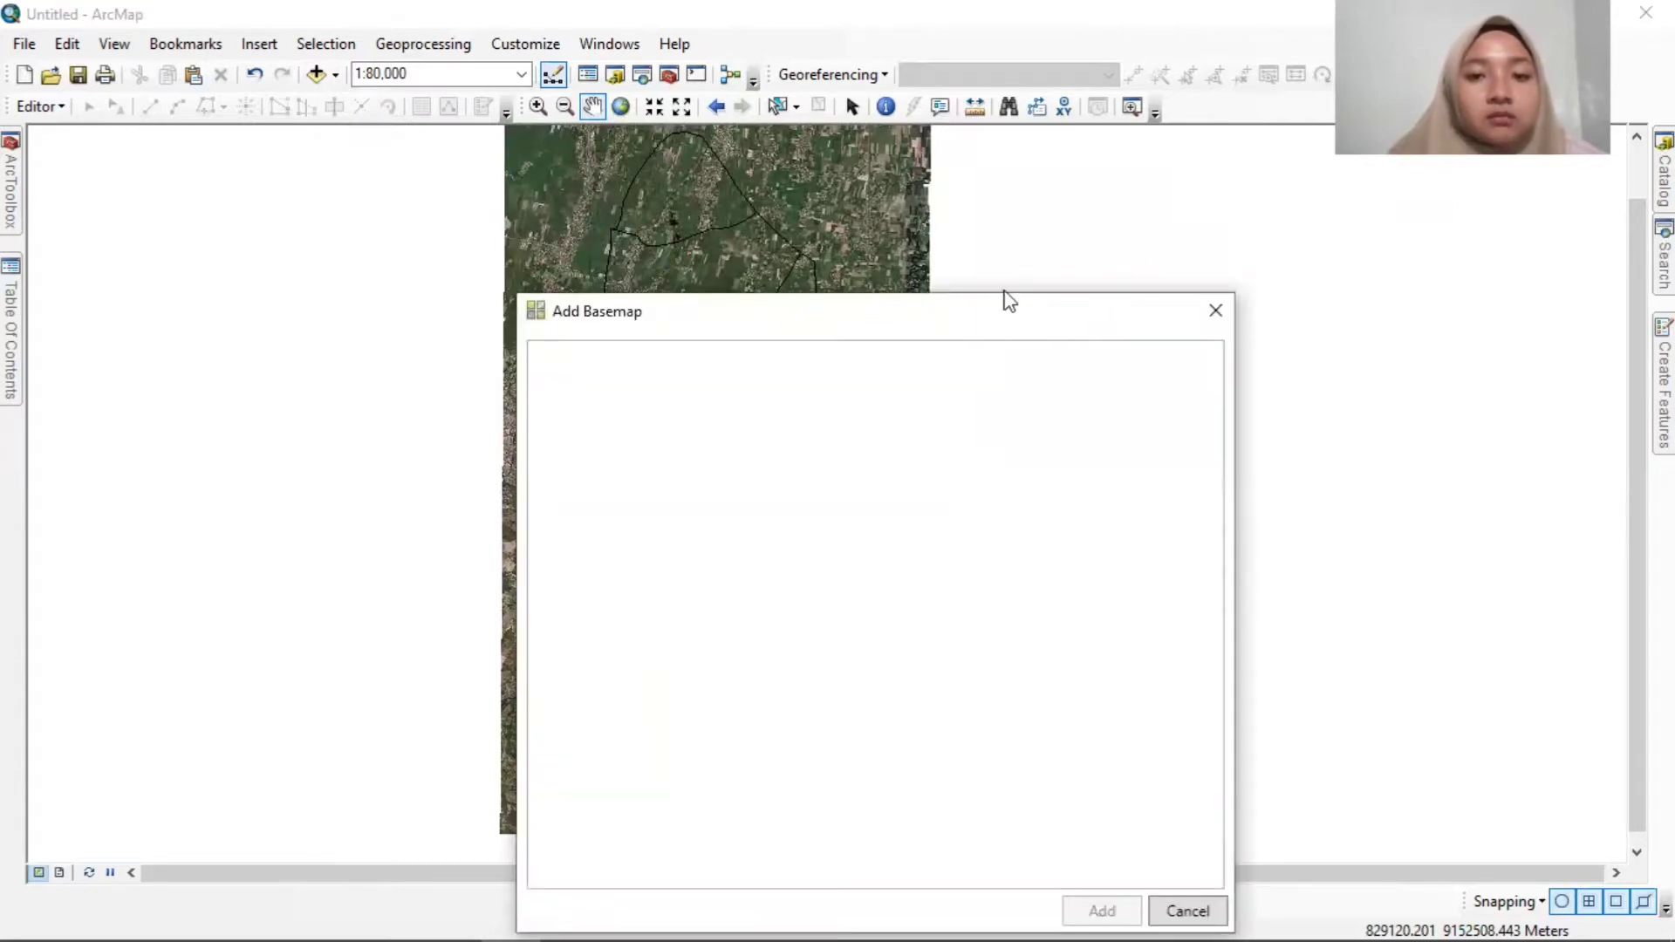
{"action": "left_click_drag", "start_coordinate": [1009, 301], "coordinate": [981, 157]}
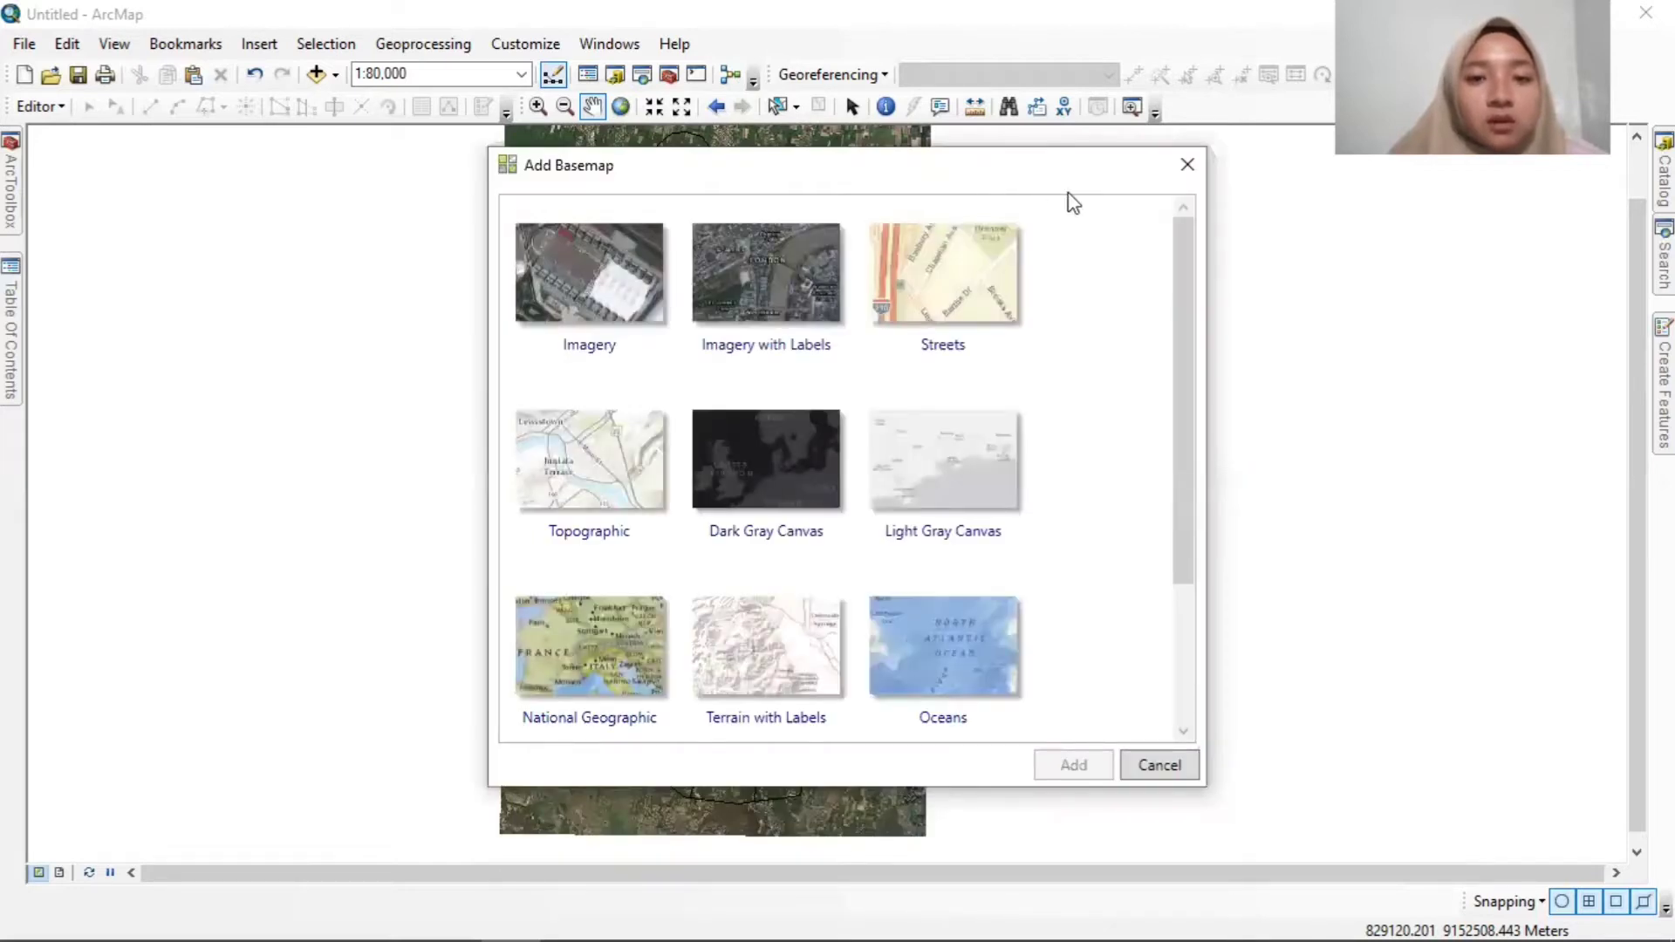
{"action": "scroll", "coordinate": [1114, 281], "scroll_direction": "down", "scroll_amount": 2}
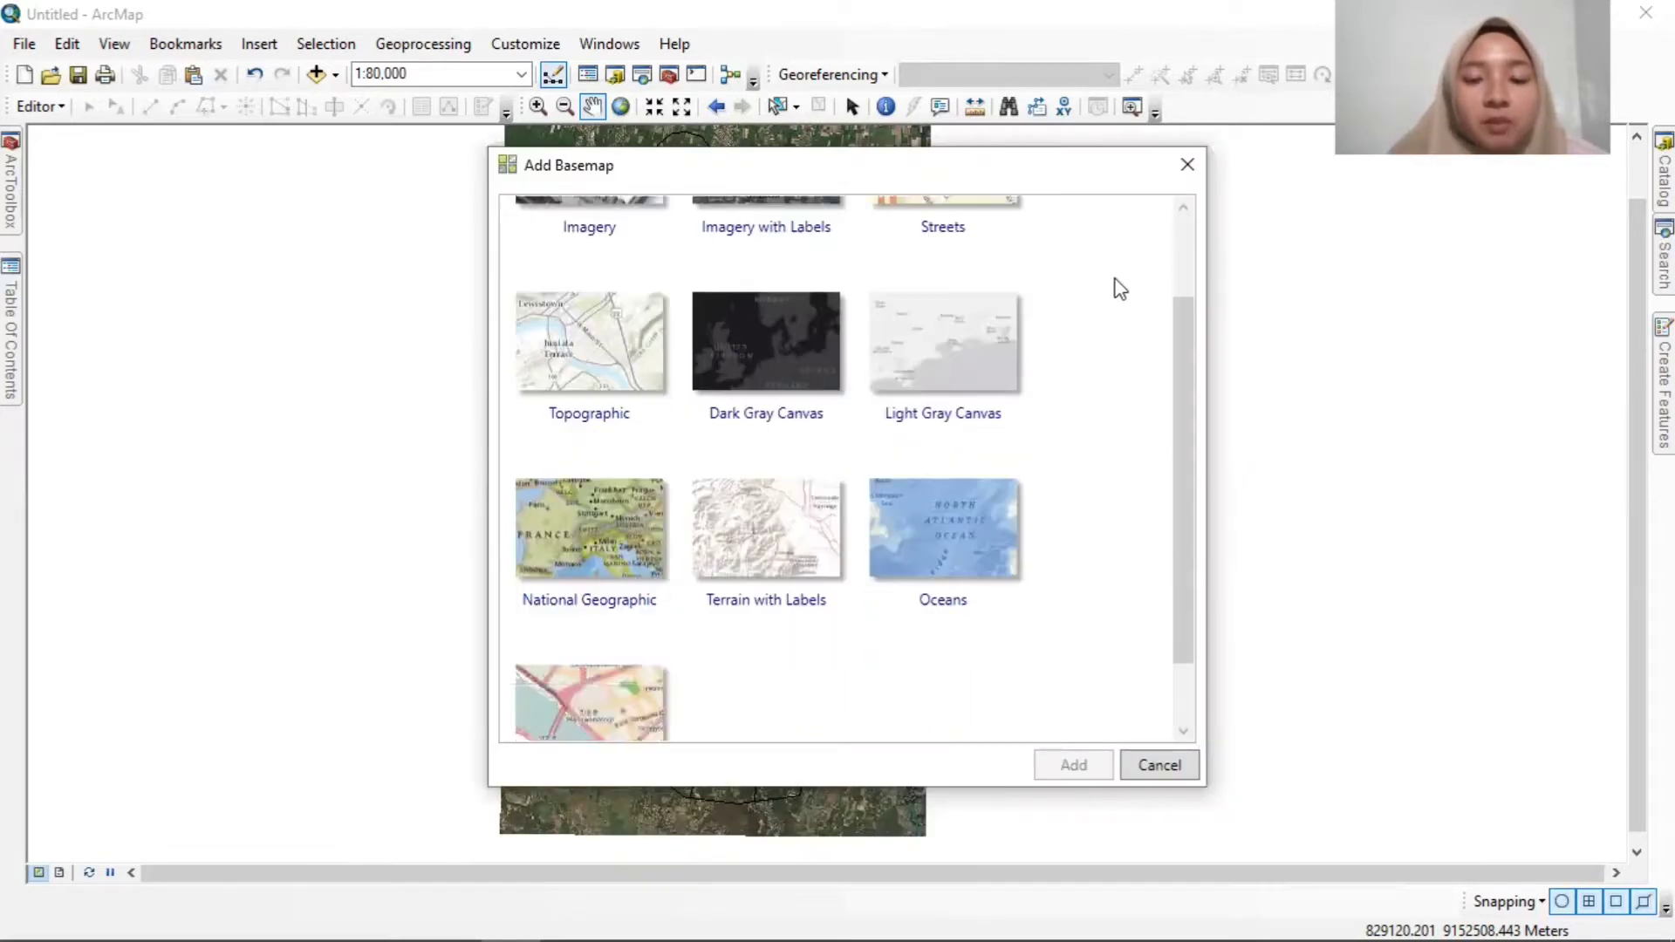
{"action": "scroll", "coordinate": [1117, 290], "scroll_direction": "up", "scroll_amount": 3}
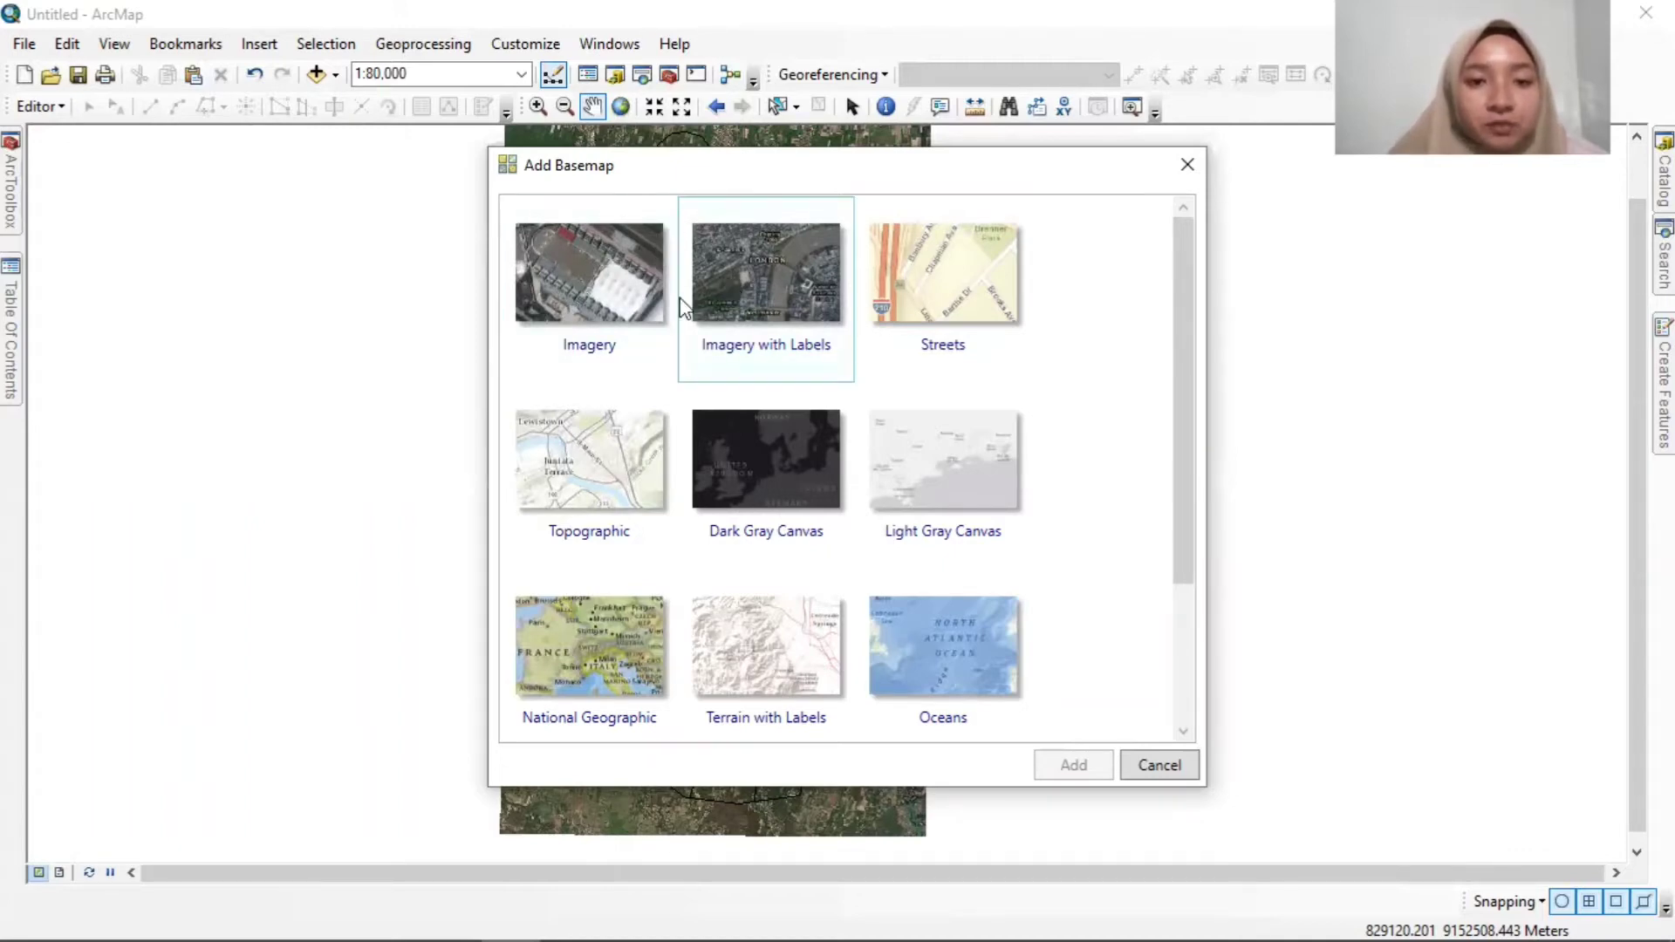
{"action": "left_click", "coordinate": [623, 348]}
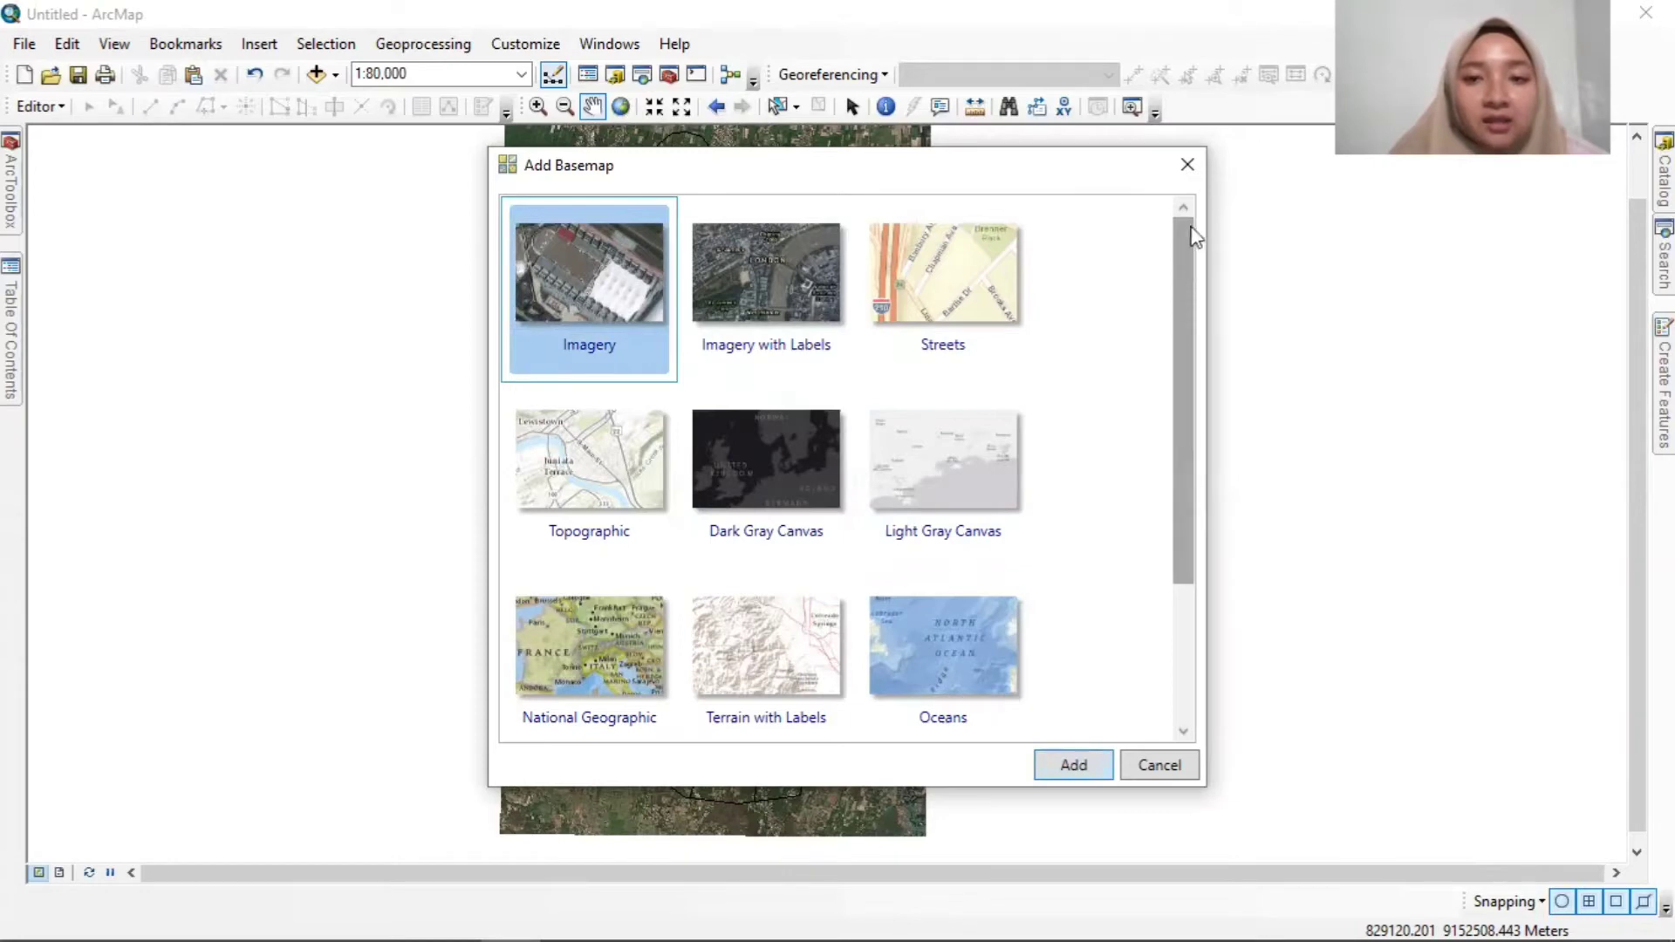
{"action": "left_click", "coordinate": [1196, 173]}
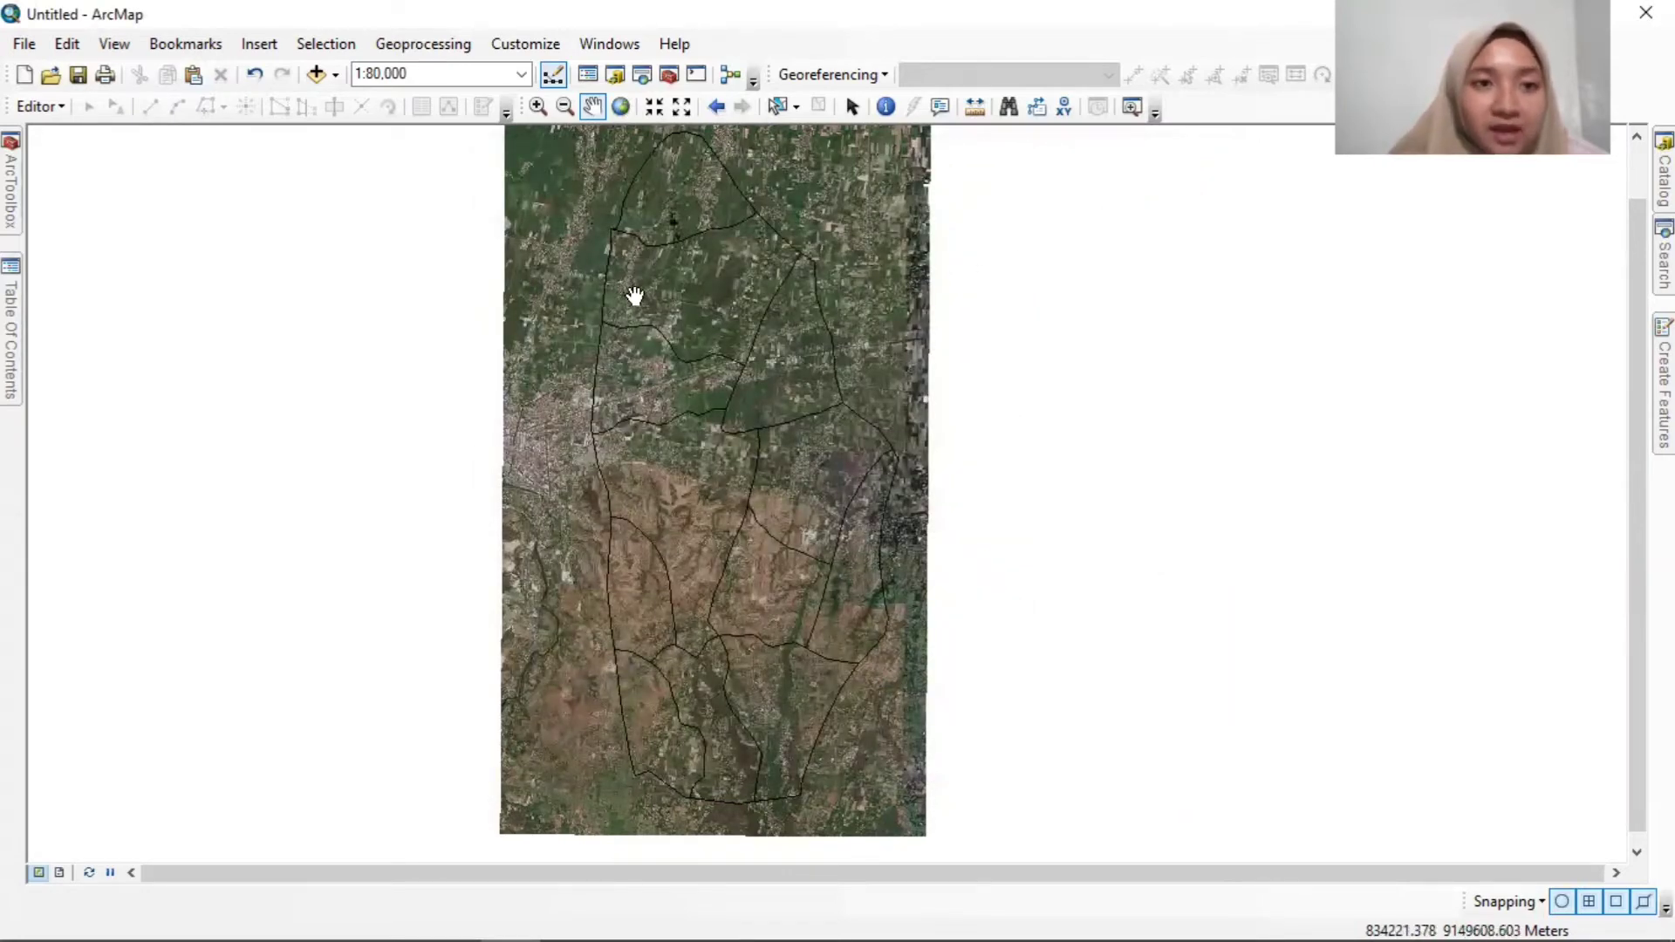
{"action": "left_click_drag", "start_coordinate": [651, 353], "coordinate": [705, 366]}
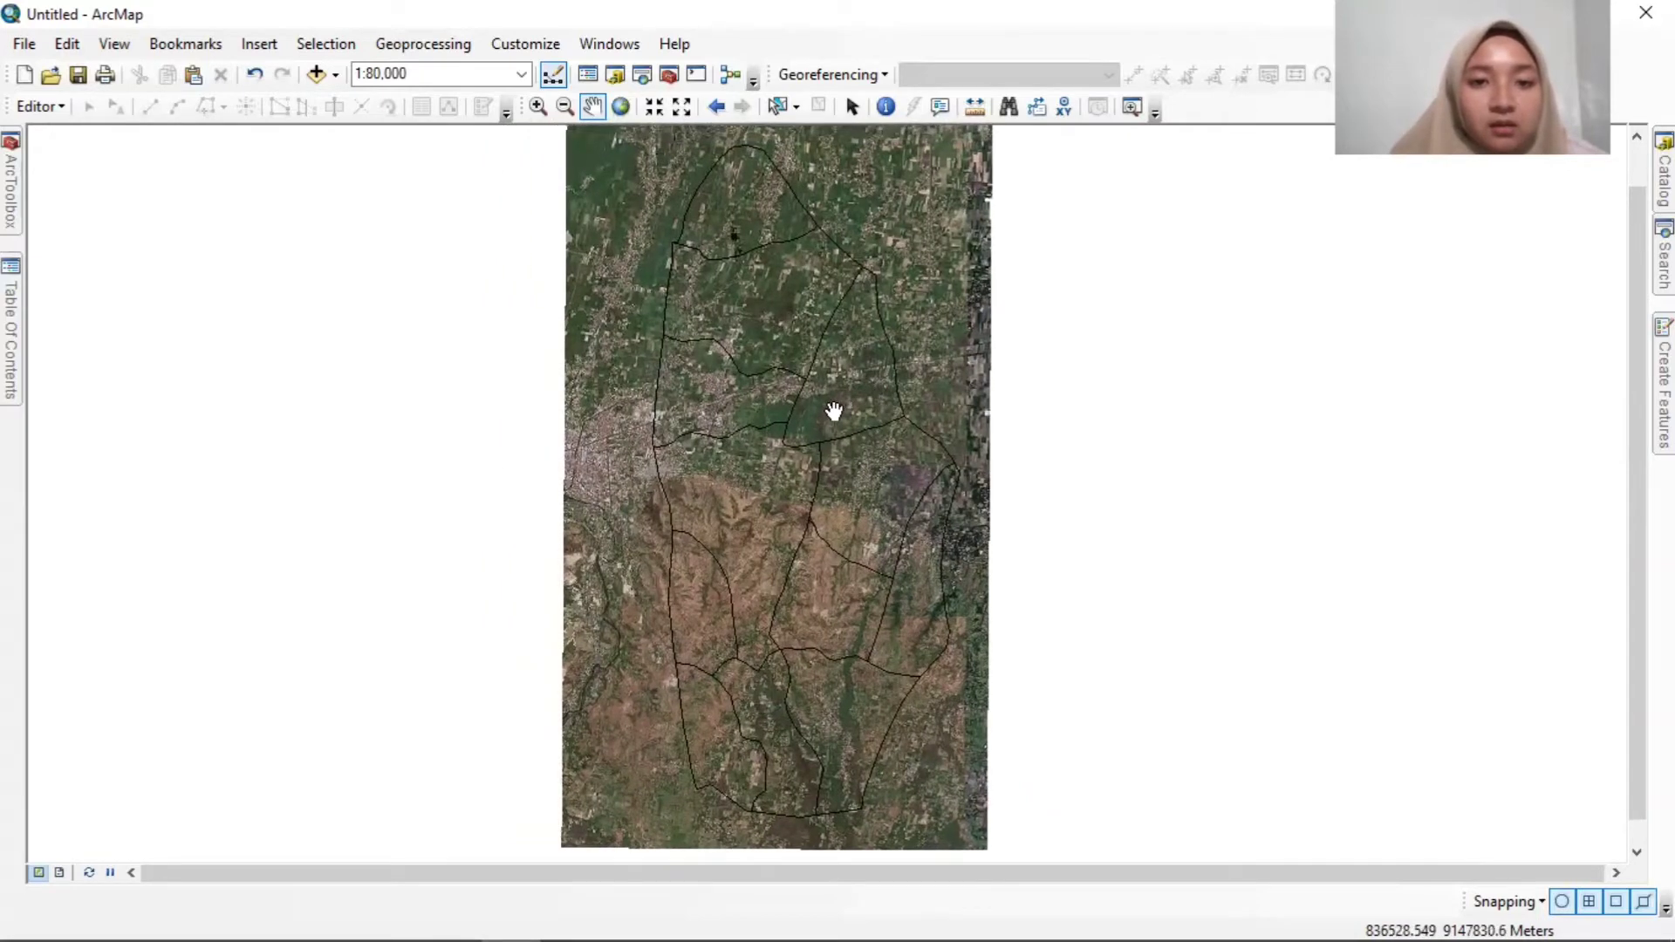
{"action": "scroll", "coordinate": [829, 410], "scroll_direction": "up", "scroll_amount": 1}
{"action": "scroll", "coordinate": [825, 408], "scroll_direction": "down", "scroll_amount": 1}
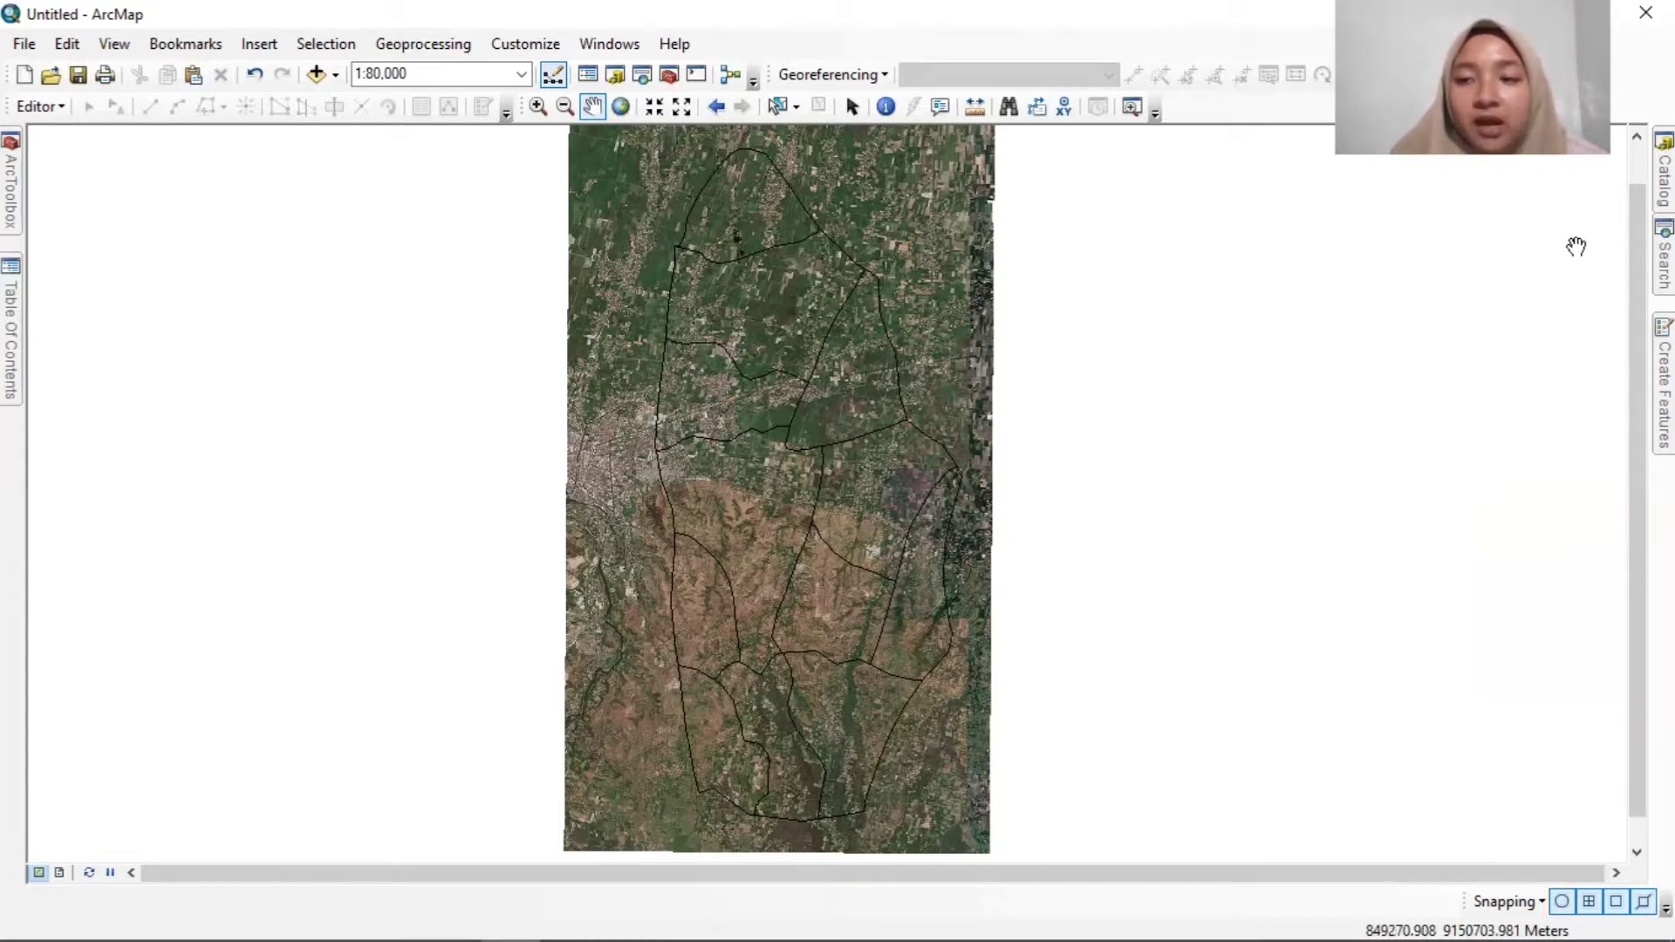
Start creating a new shapefile in the Digitasi Kec. Panji folder under Downloads\Kecamatan Panji.
{"action": "mouse_move", "coordinate": [1663, 175]}
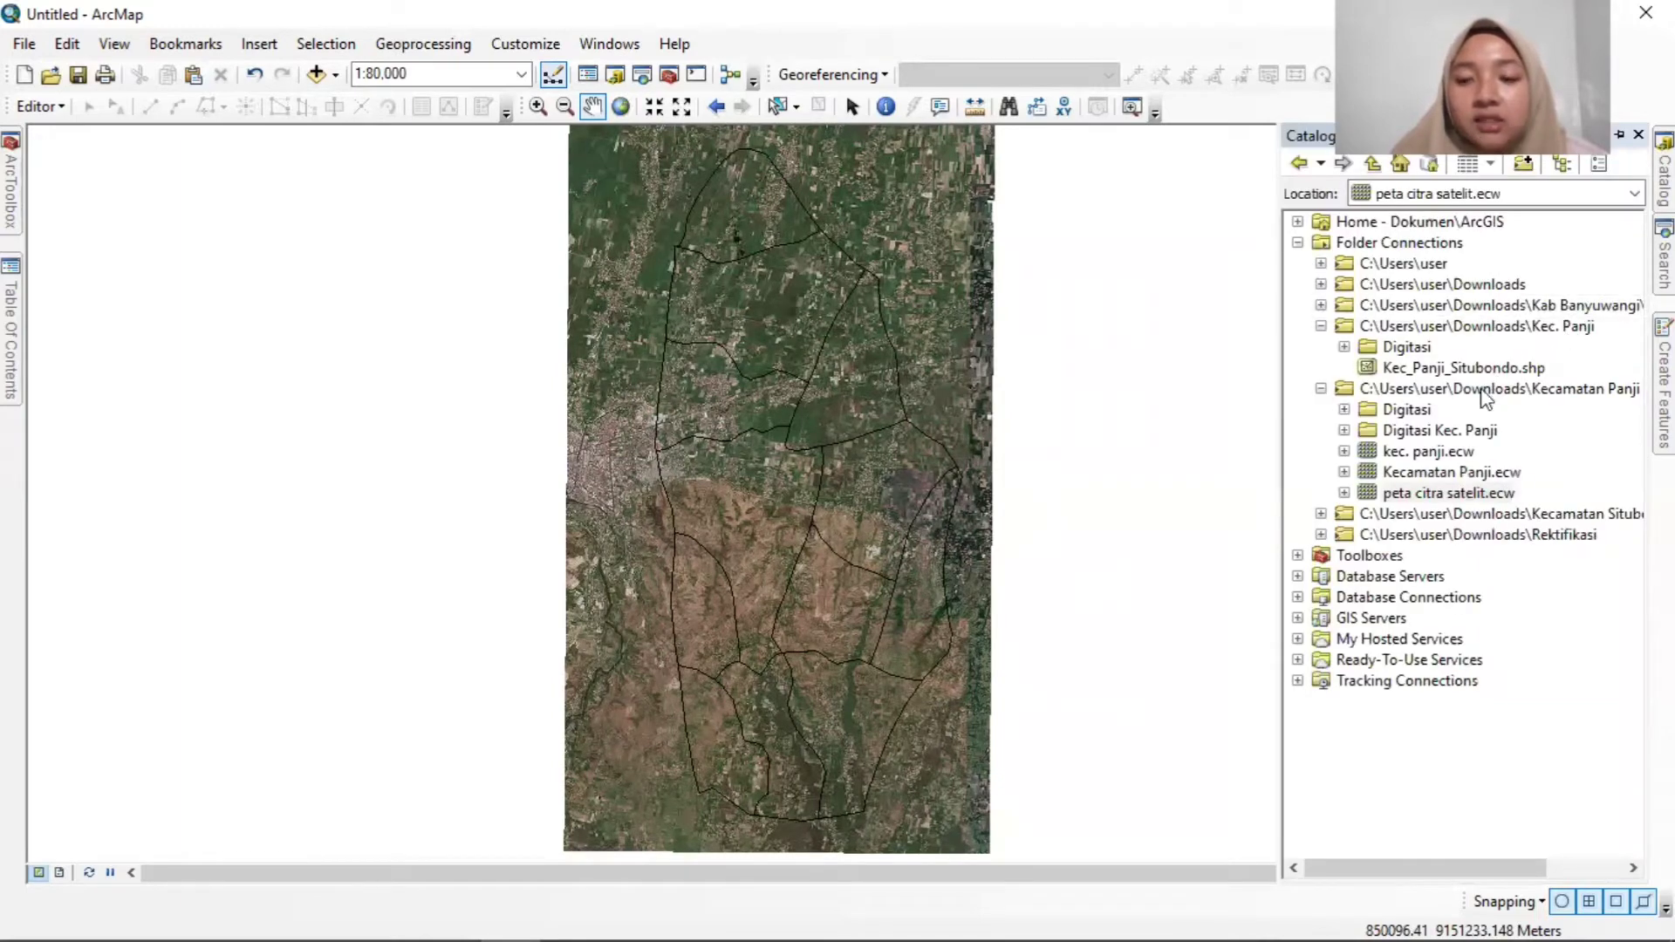
{"action": "right_click", "coordinate": [1395, 436]}
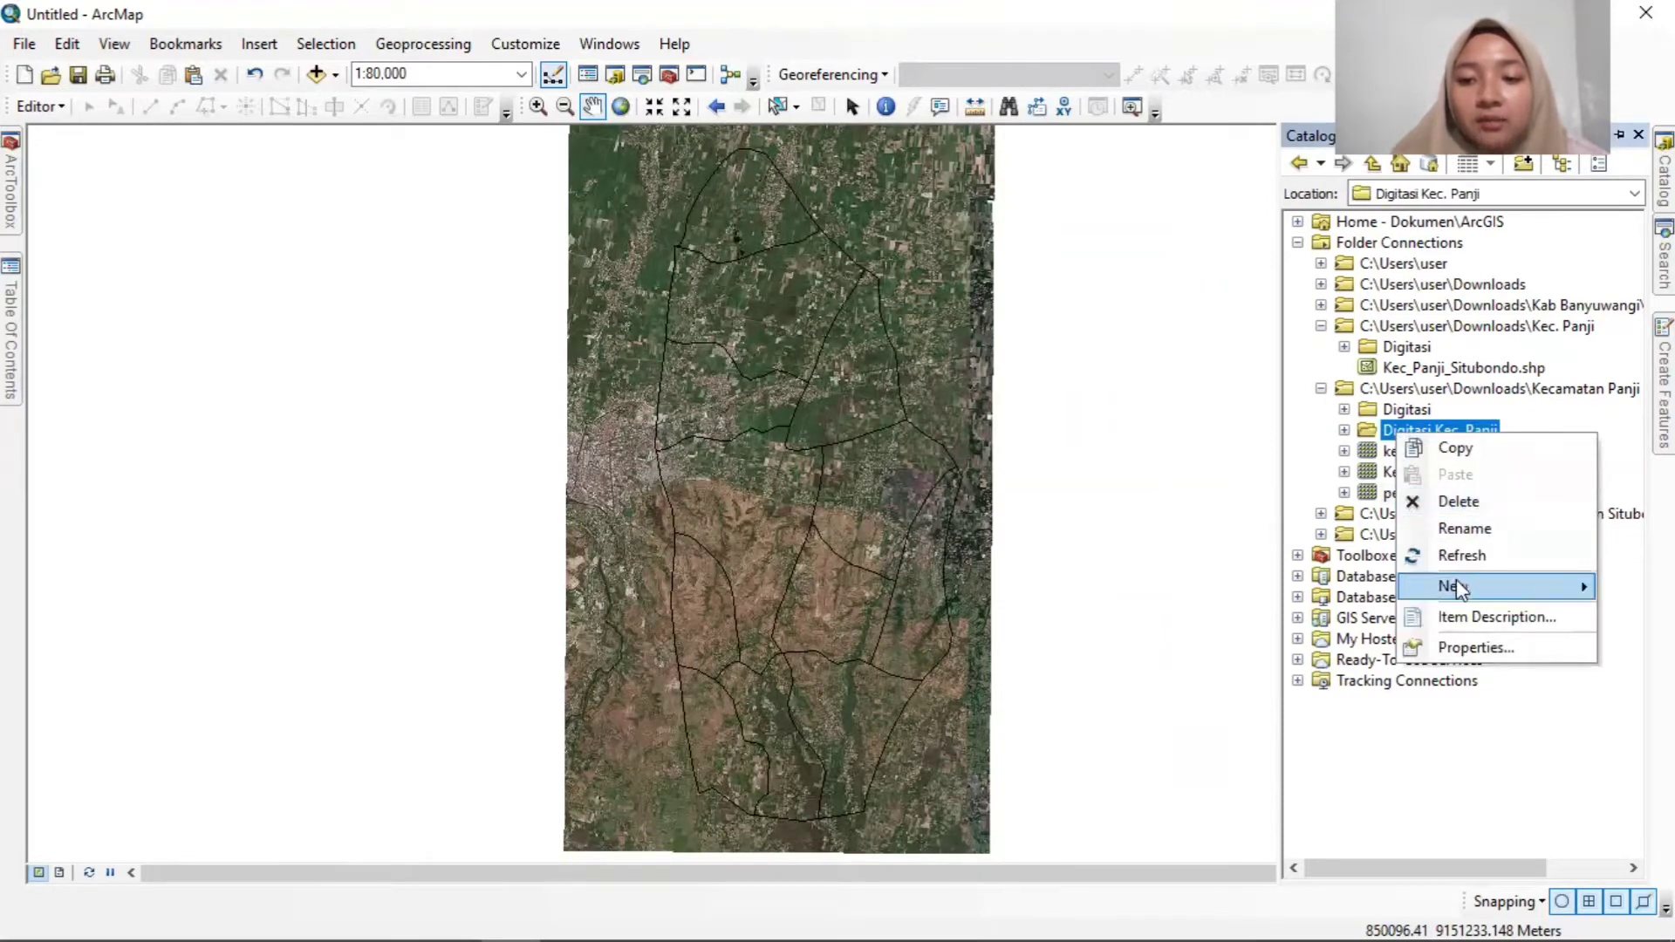
{"action": "mouse_move", "coordinate": [1457, 583]}
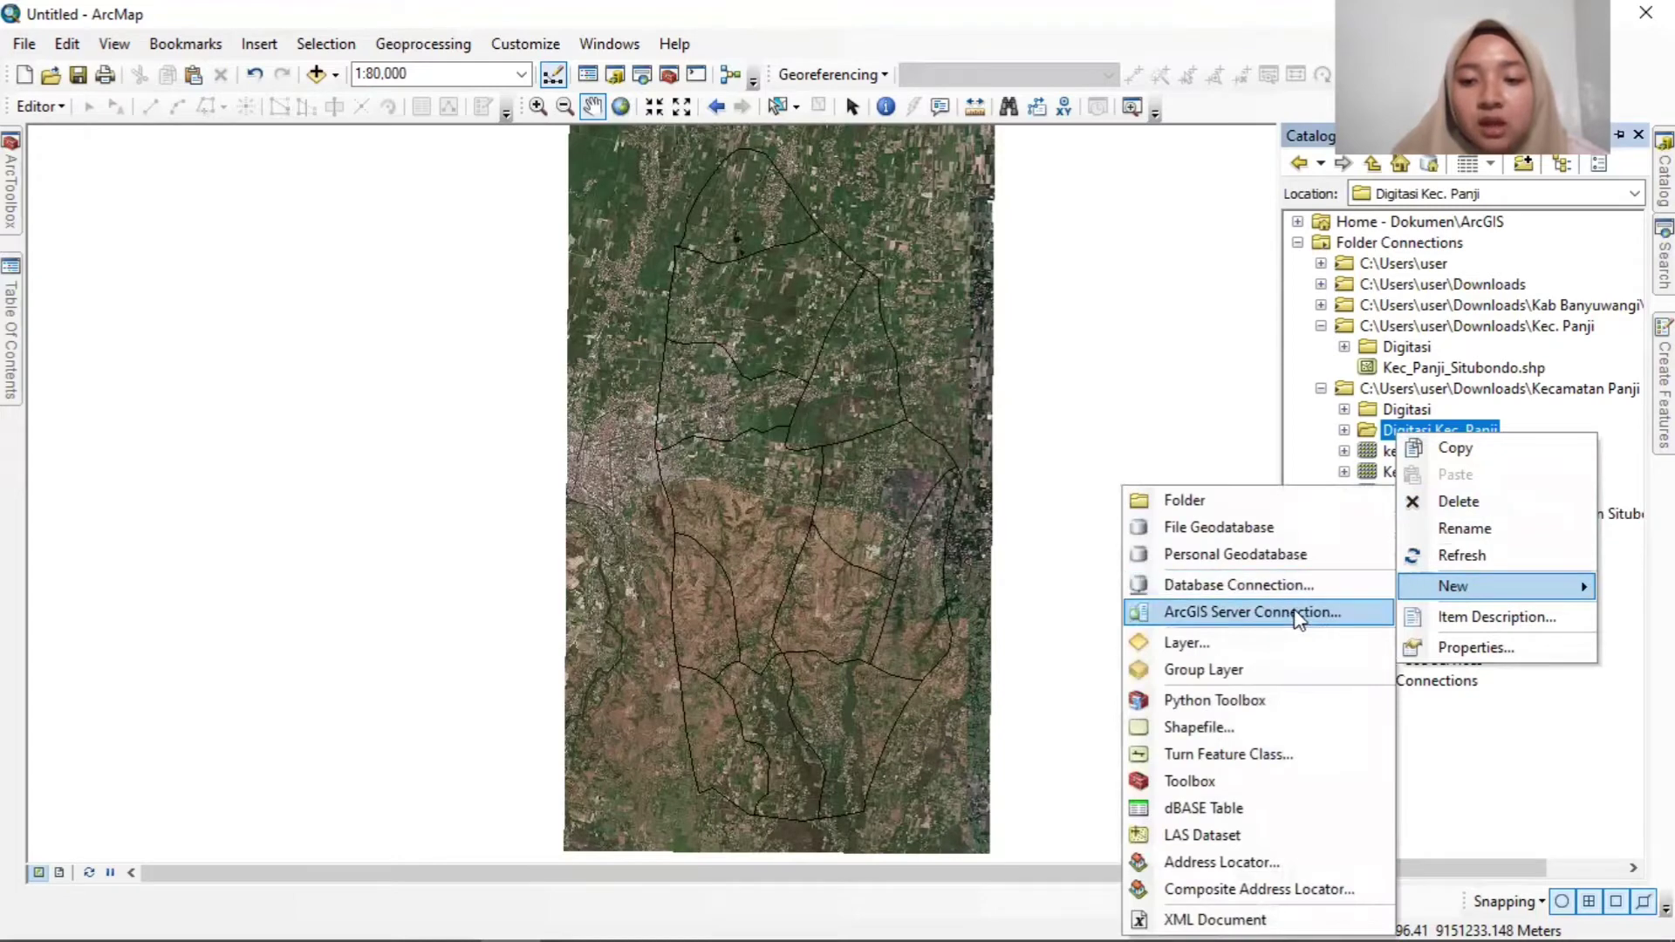
{"action": "left_click", "coordinate": [1288, 735]}
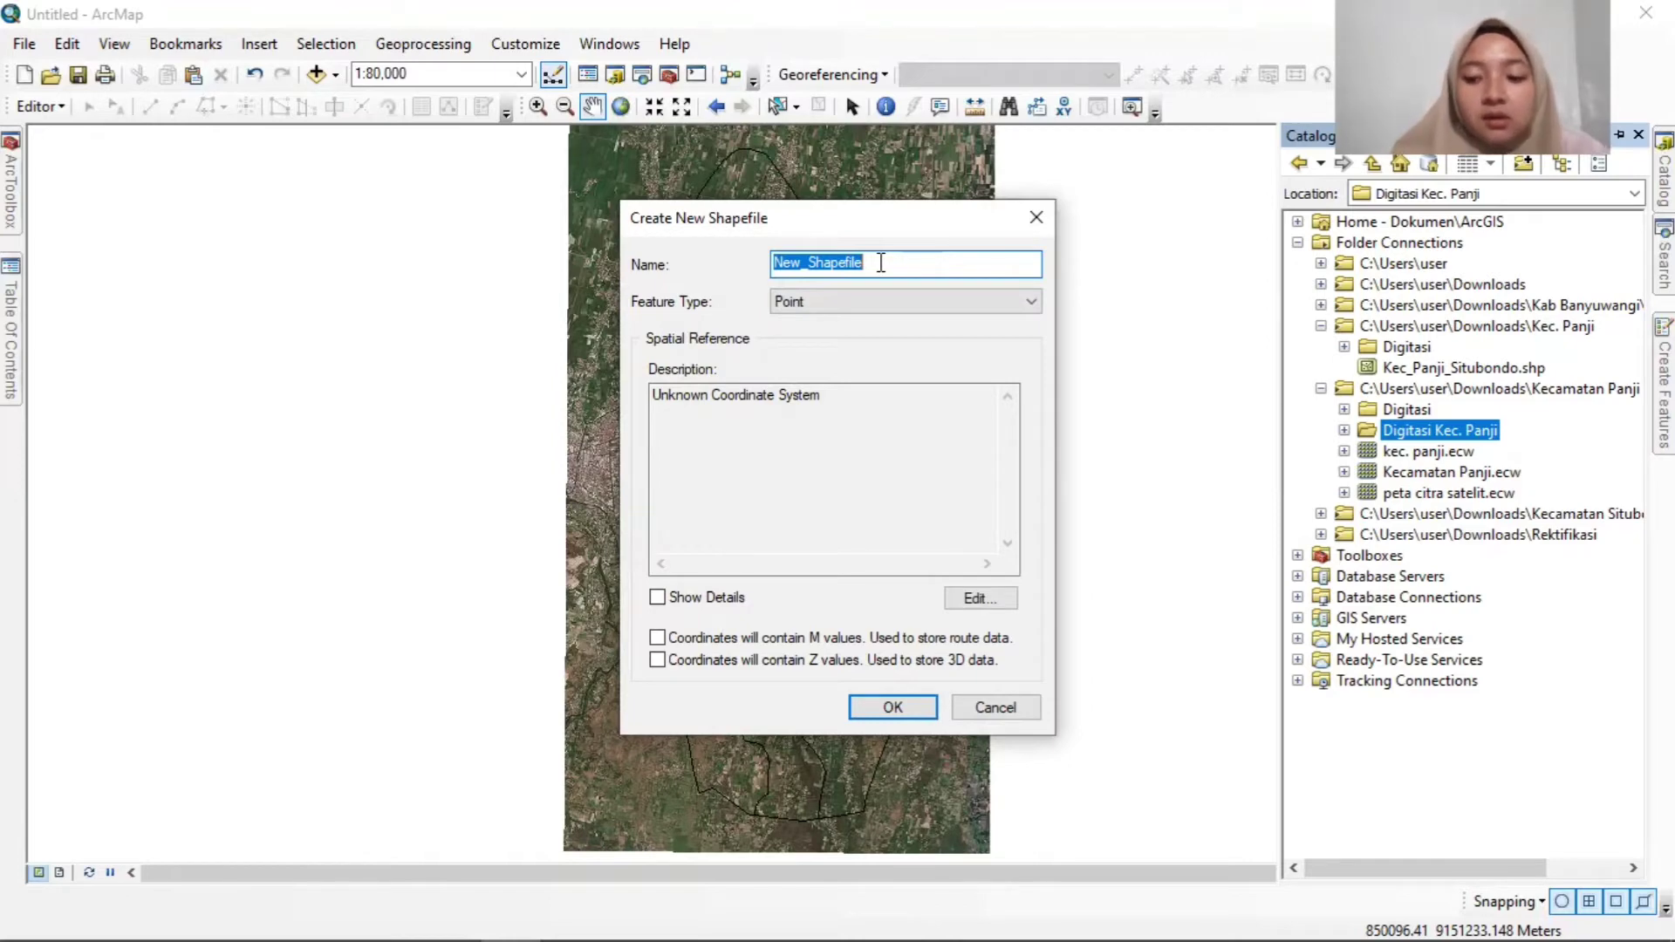
Name the new shapefile Jalan and set its feature type to Polyline.
{"action": "key", "text": "BackSpace"}
{"action": "type", "text": "j"}
{"action": "key", "text": "BackSpace"}
{"action": "type", "text": "jALA"}
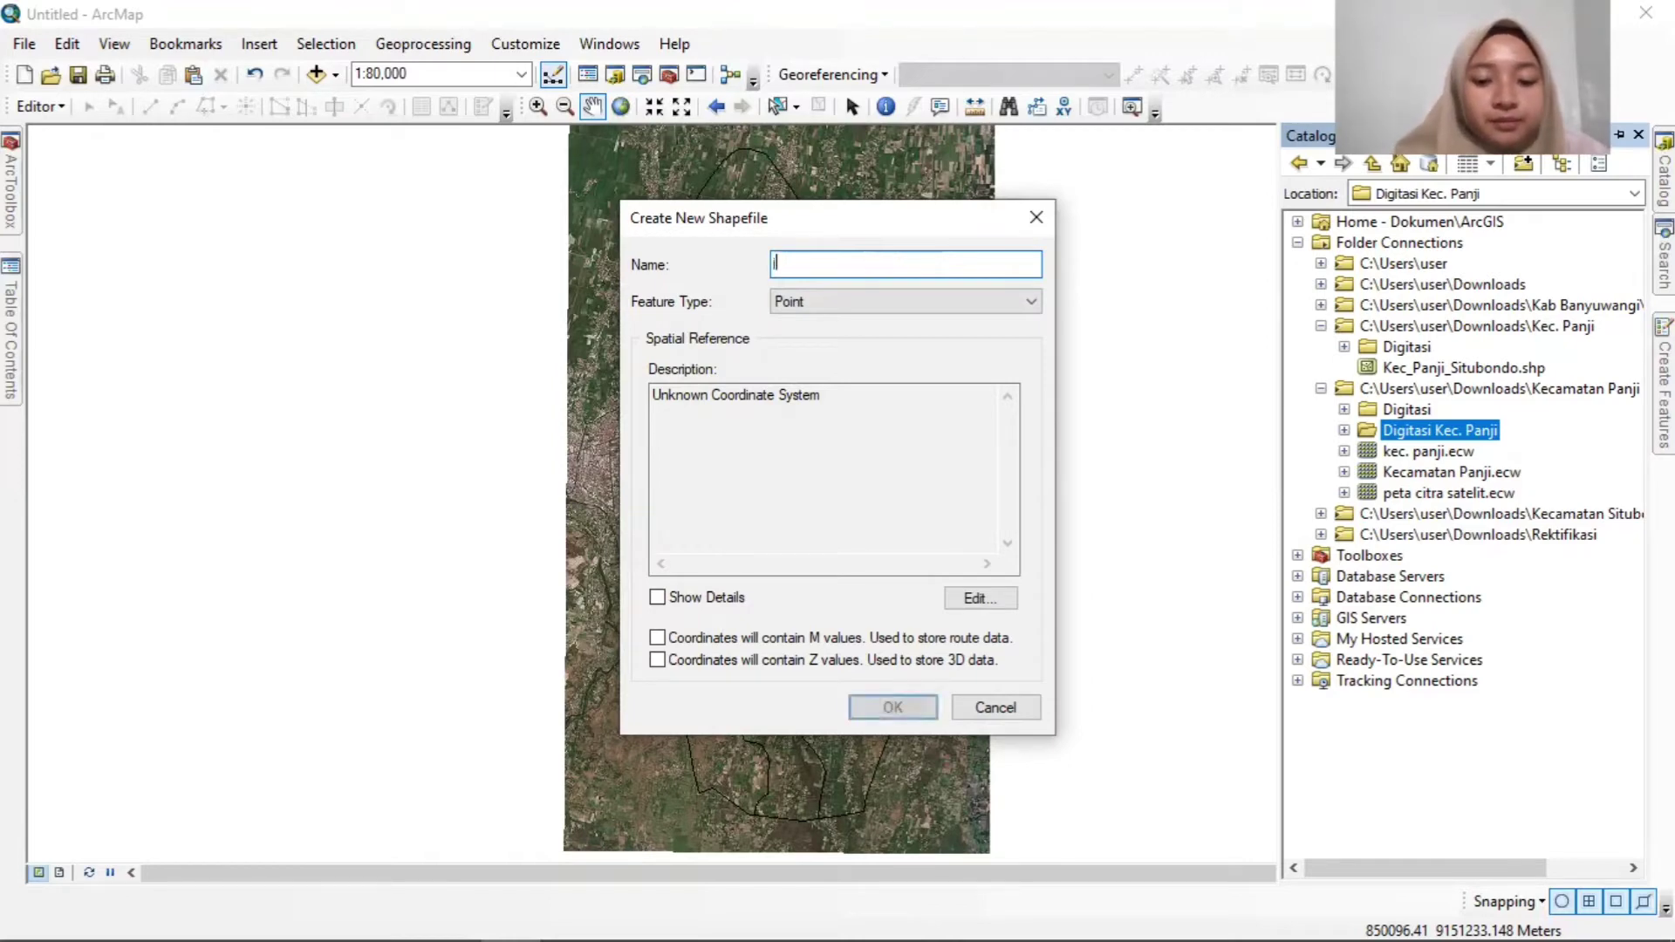
{"action": "type", "text": "N"}
{"action": "key", "text": "BackSpace"}
{"action": "key", "text": "BackSpace"}
{"action": "key", "text": "BackSpace"}
{"action": "key", "text": "BackSpace"}
{"action": "key", "text": "BackSpace"}
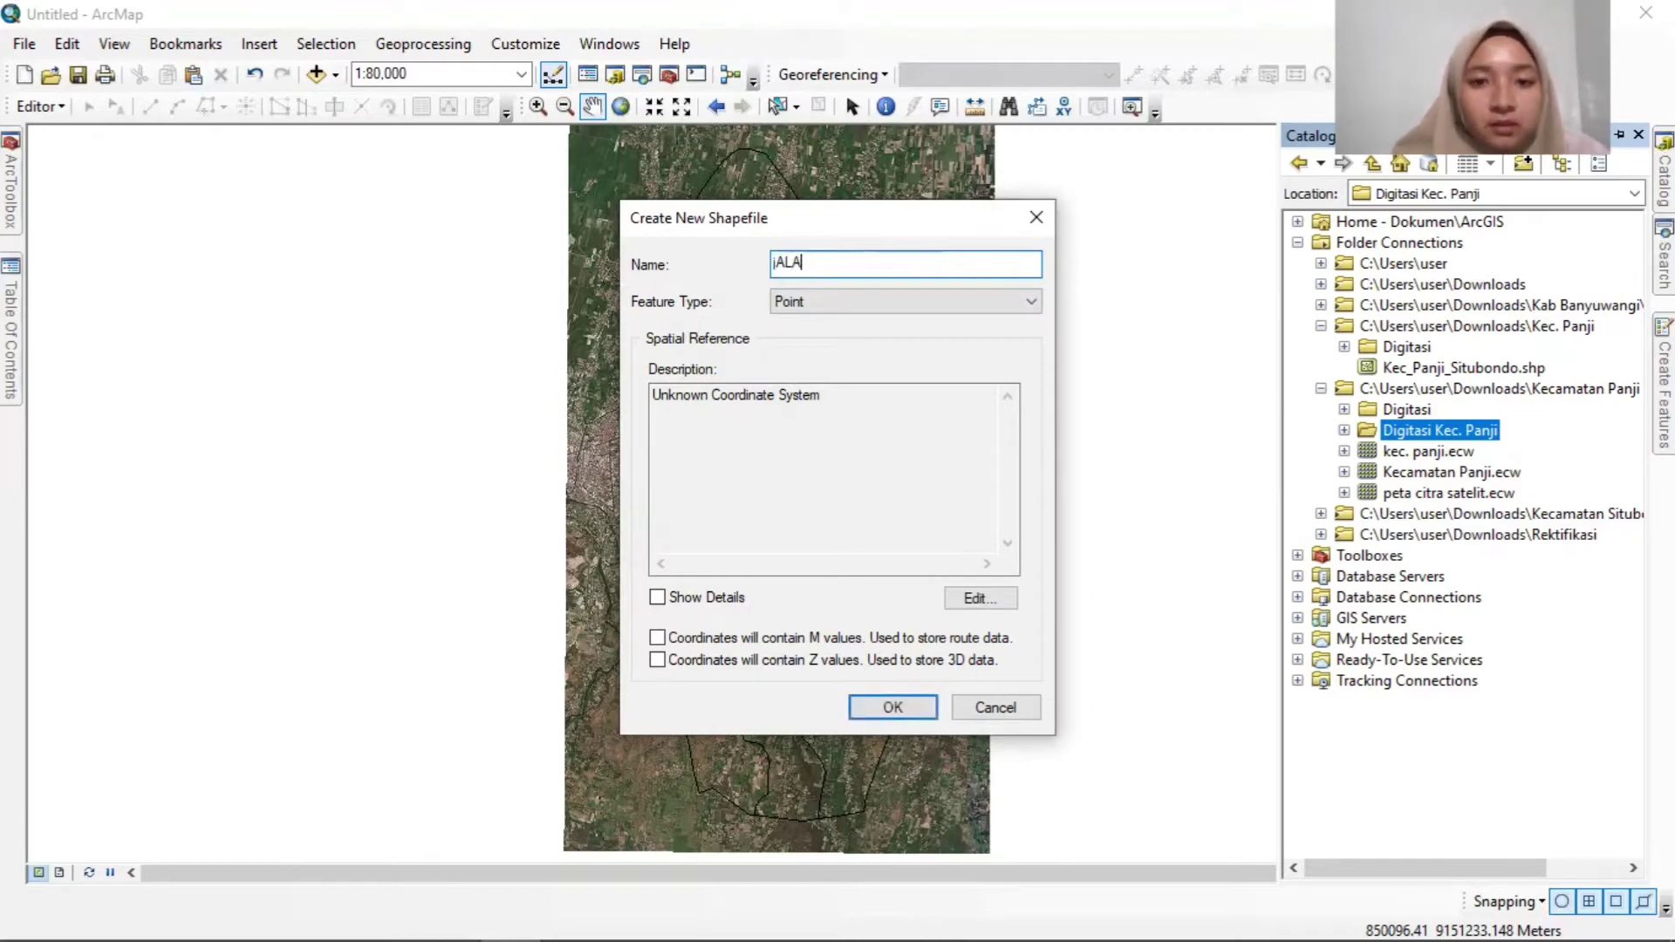
{"action": "key", "text": "Caps_Lock"}
{"action": "type", "text": "Jalan"}
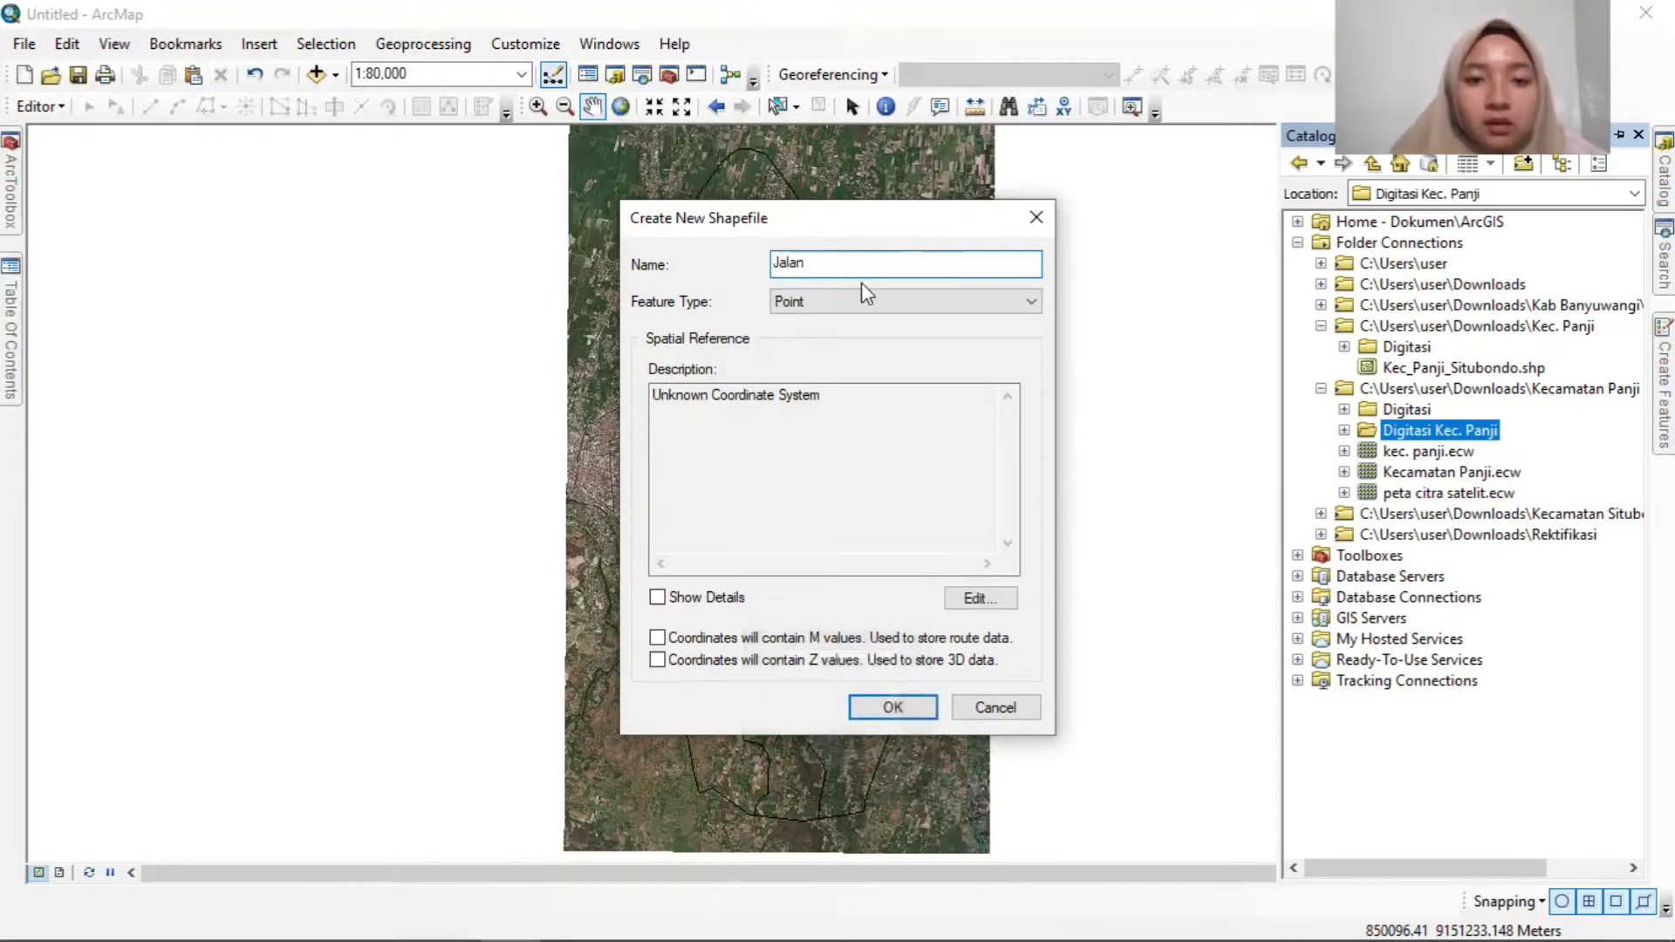
{"action": "left_click", "coordinate": [850, 305]}
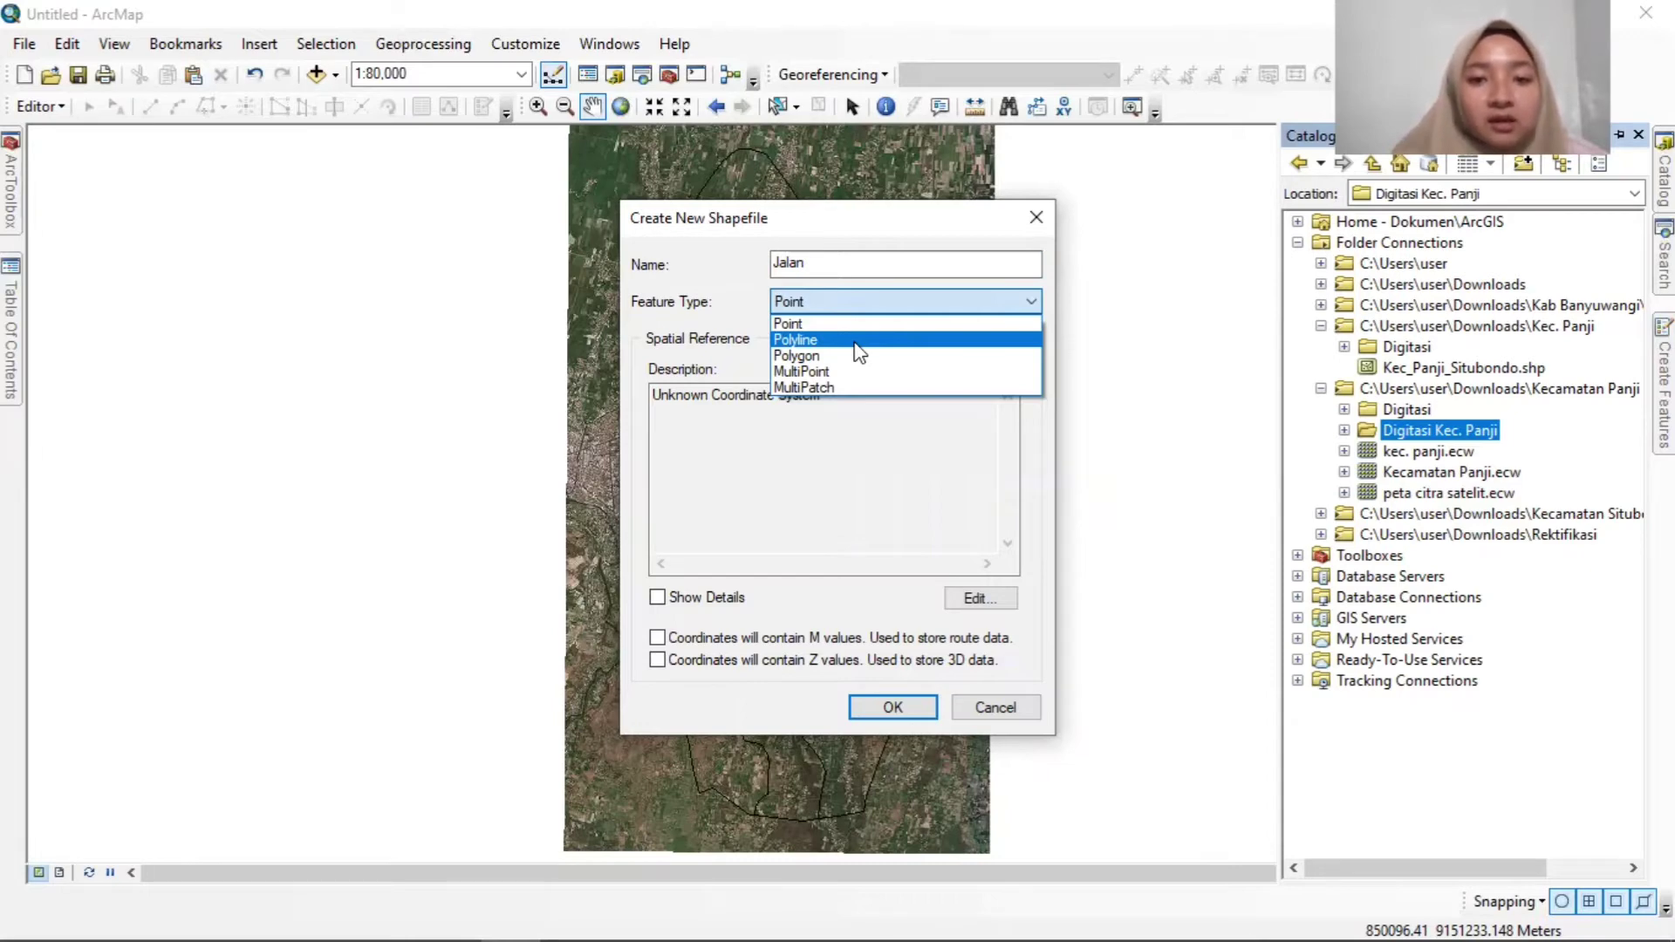
{"action": "left_click", "coordinate": [860, 351]}
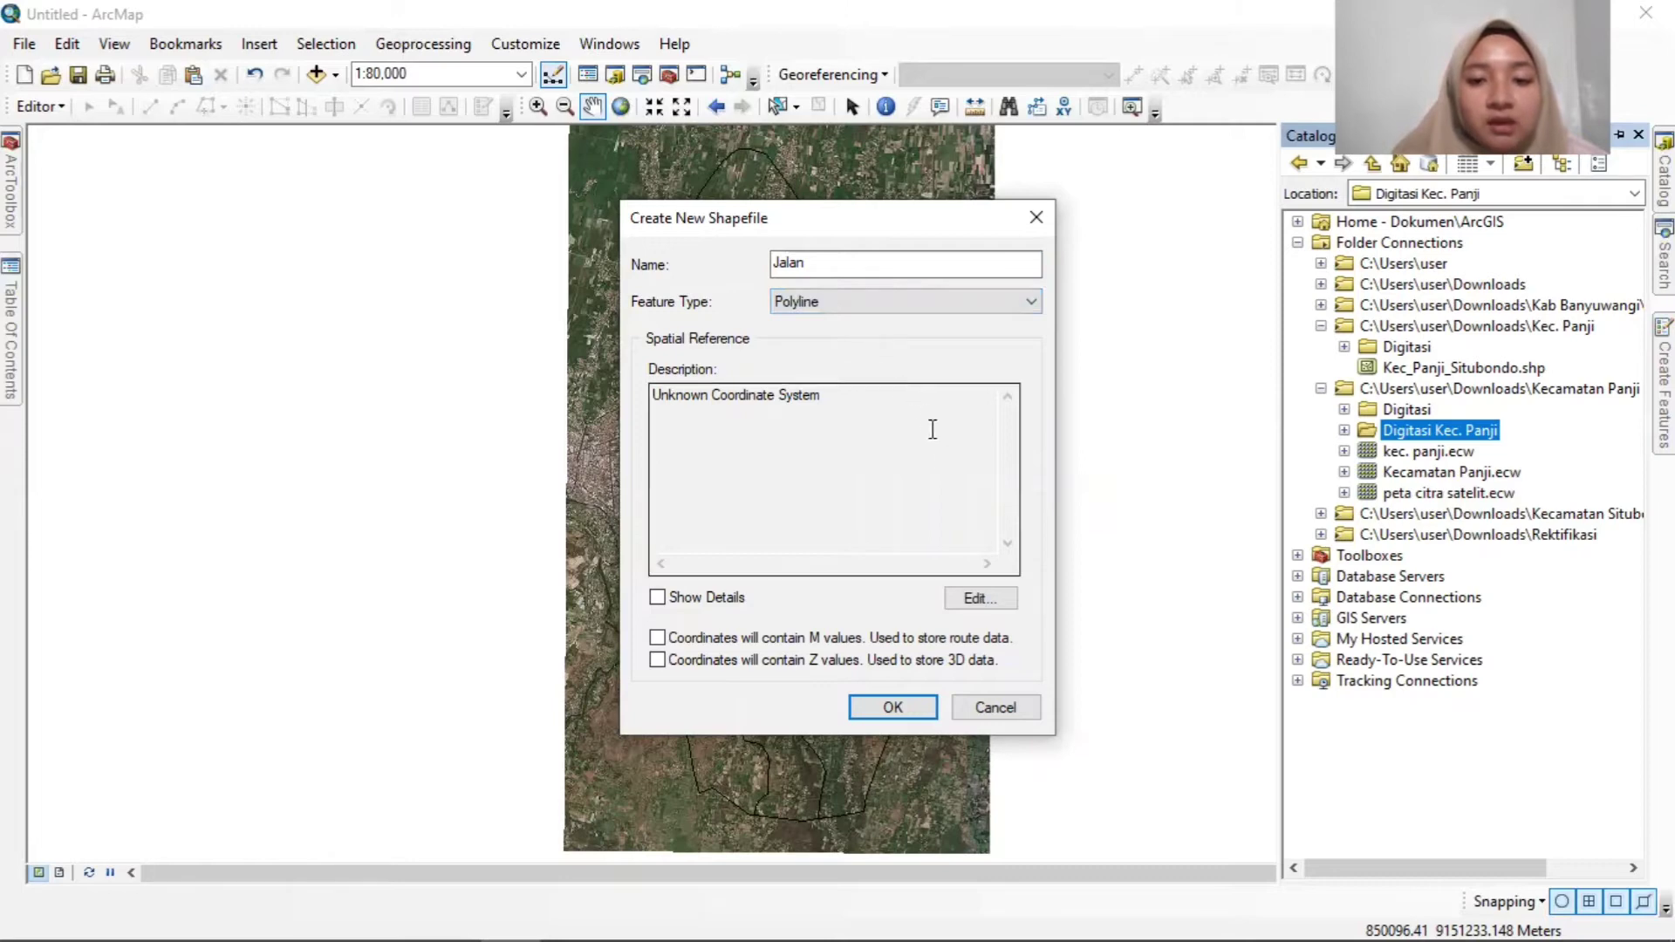
Assign the projected coordinate system WGS 1984 UTM Zone 49S from the Southern Hemisphere group and create the Jalan shapefile.
{"action": "left_click", "coordinate": [975, 601]}
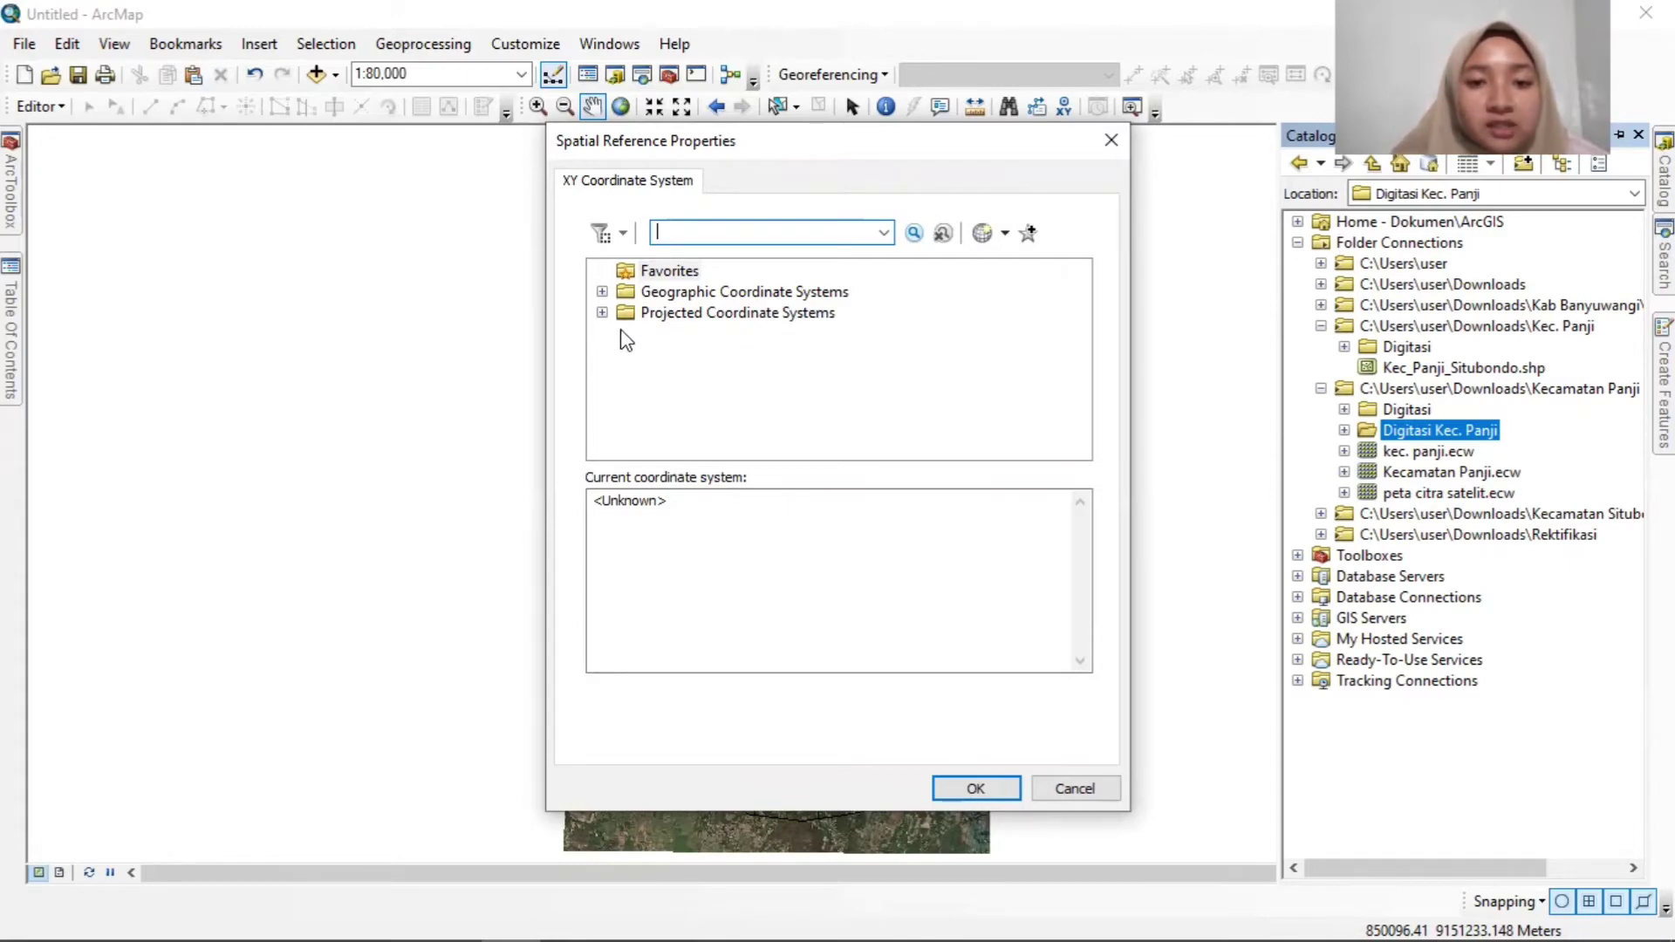
{"action": "left_click", "coordinate": [602, 314]}
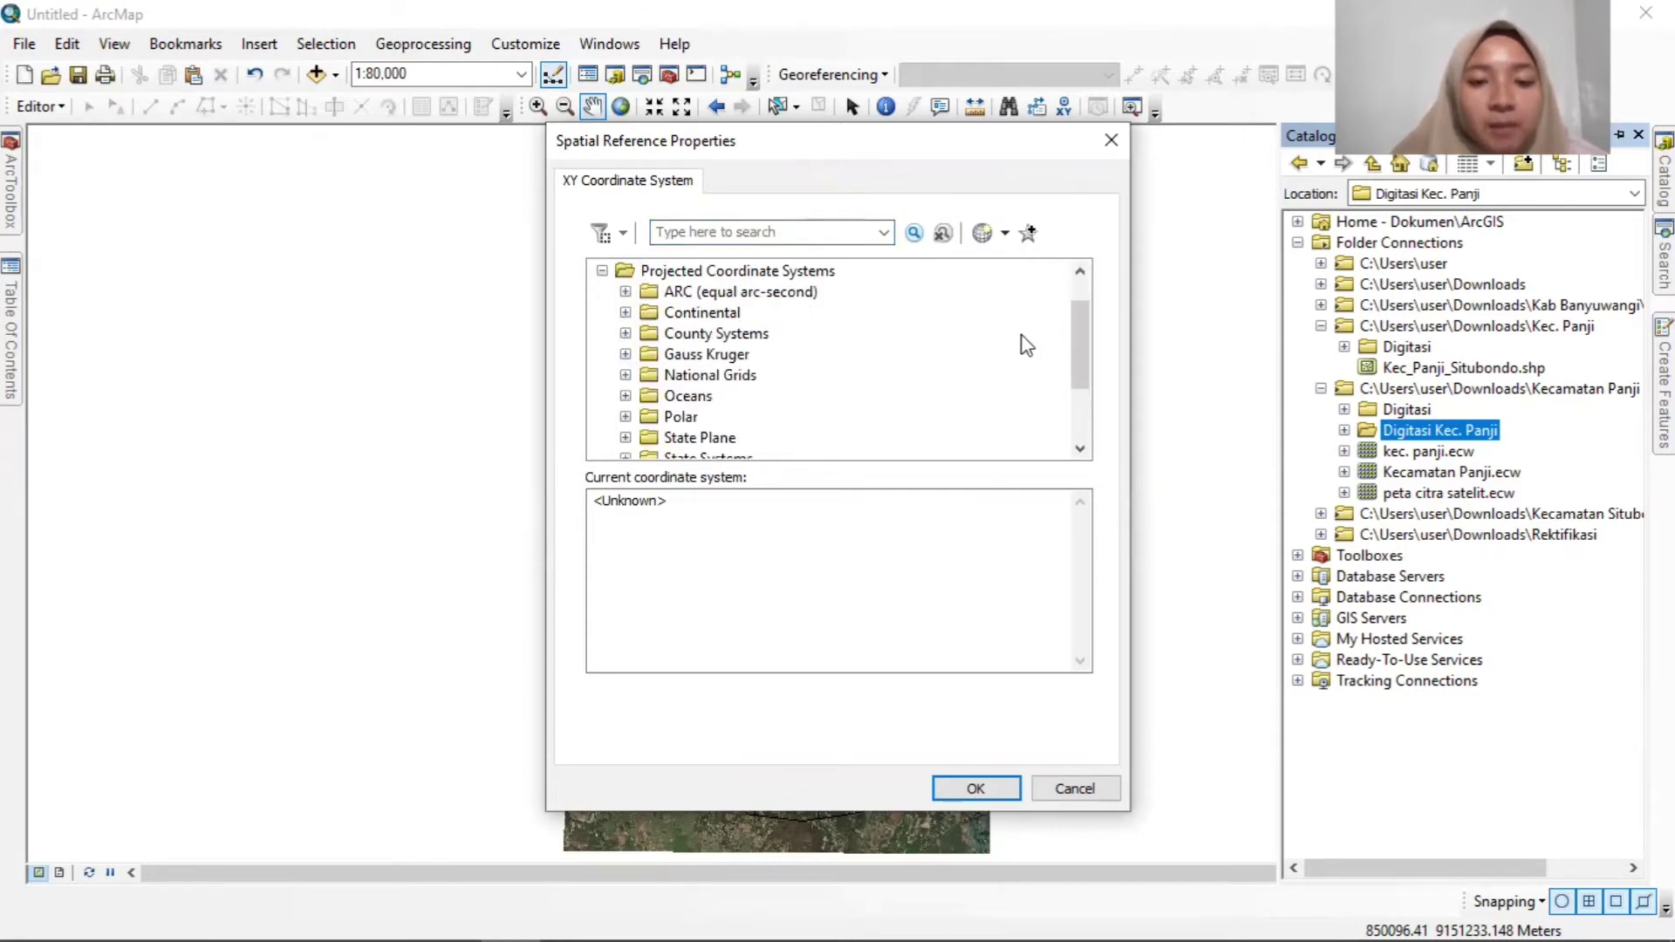
{"action": "scroll", "coordinate": [1021, 344], "scroll_direction": "down", "scroll_amount": 2}
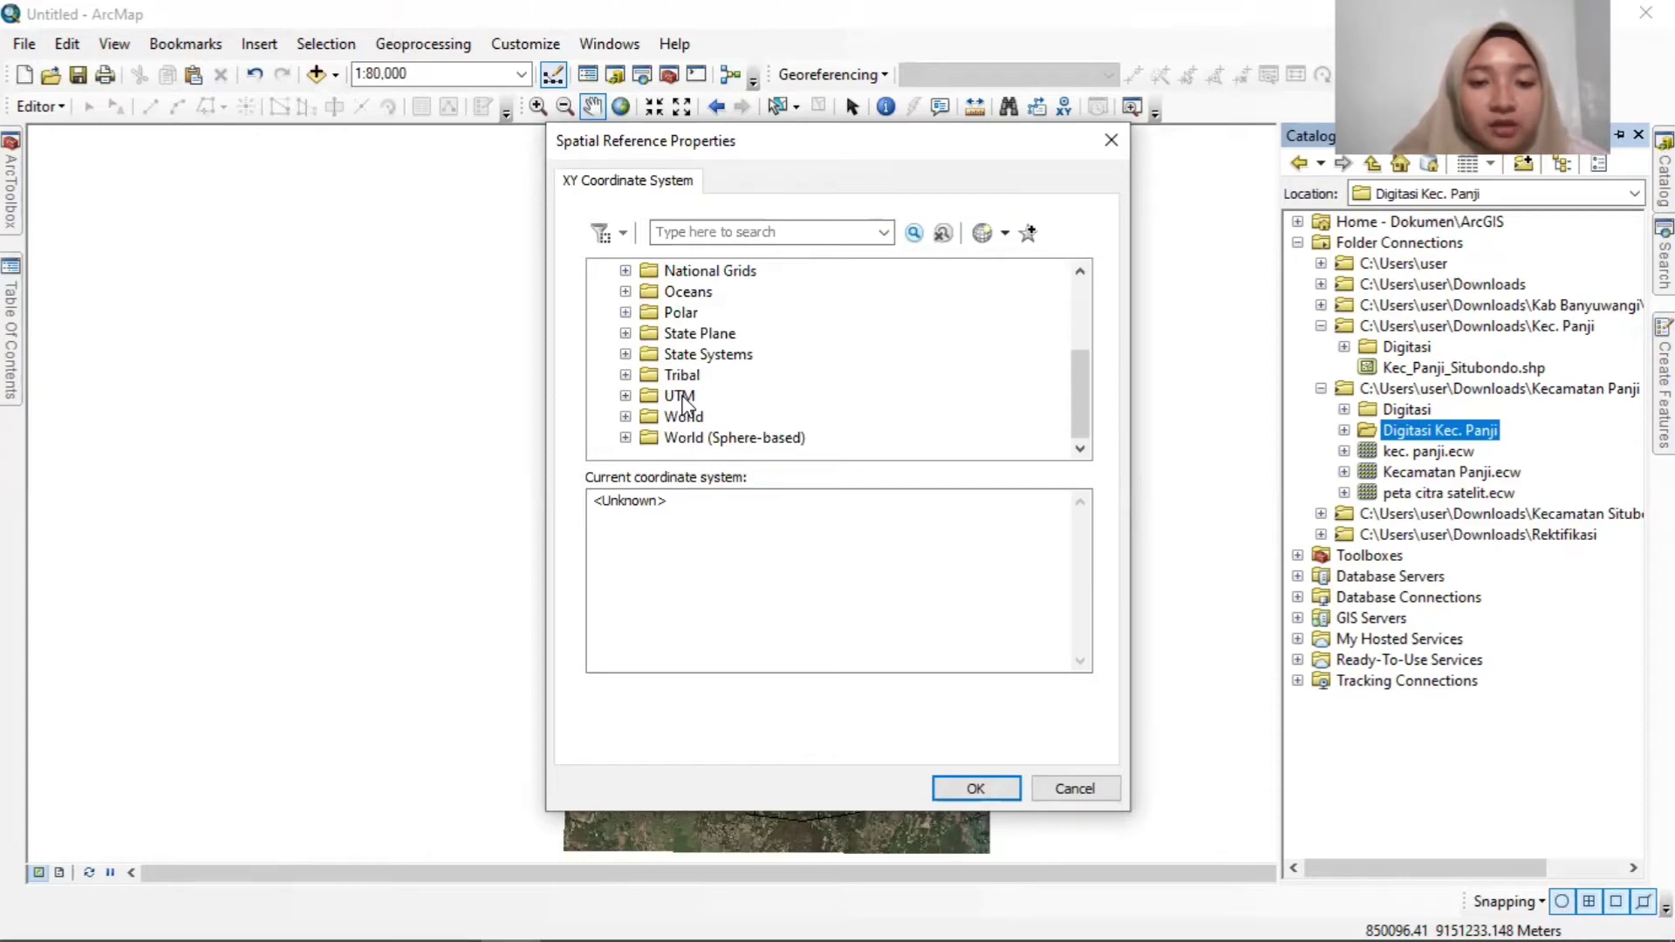
{"action": "left_click", "coordinate": [626, 396]}
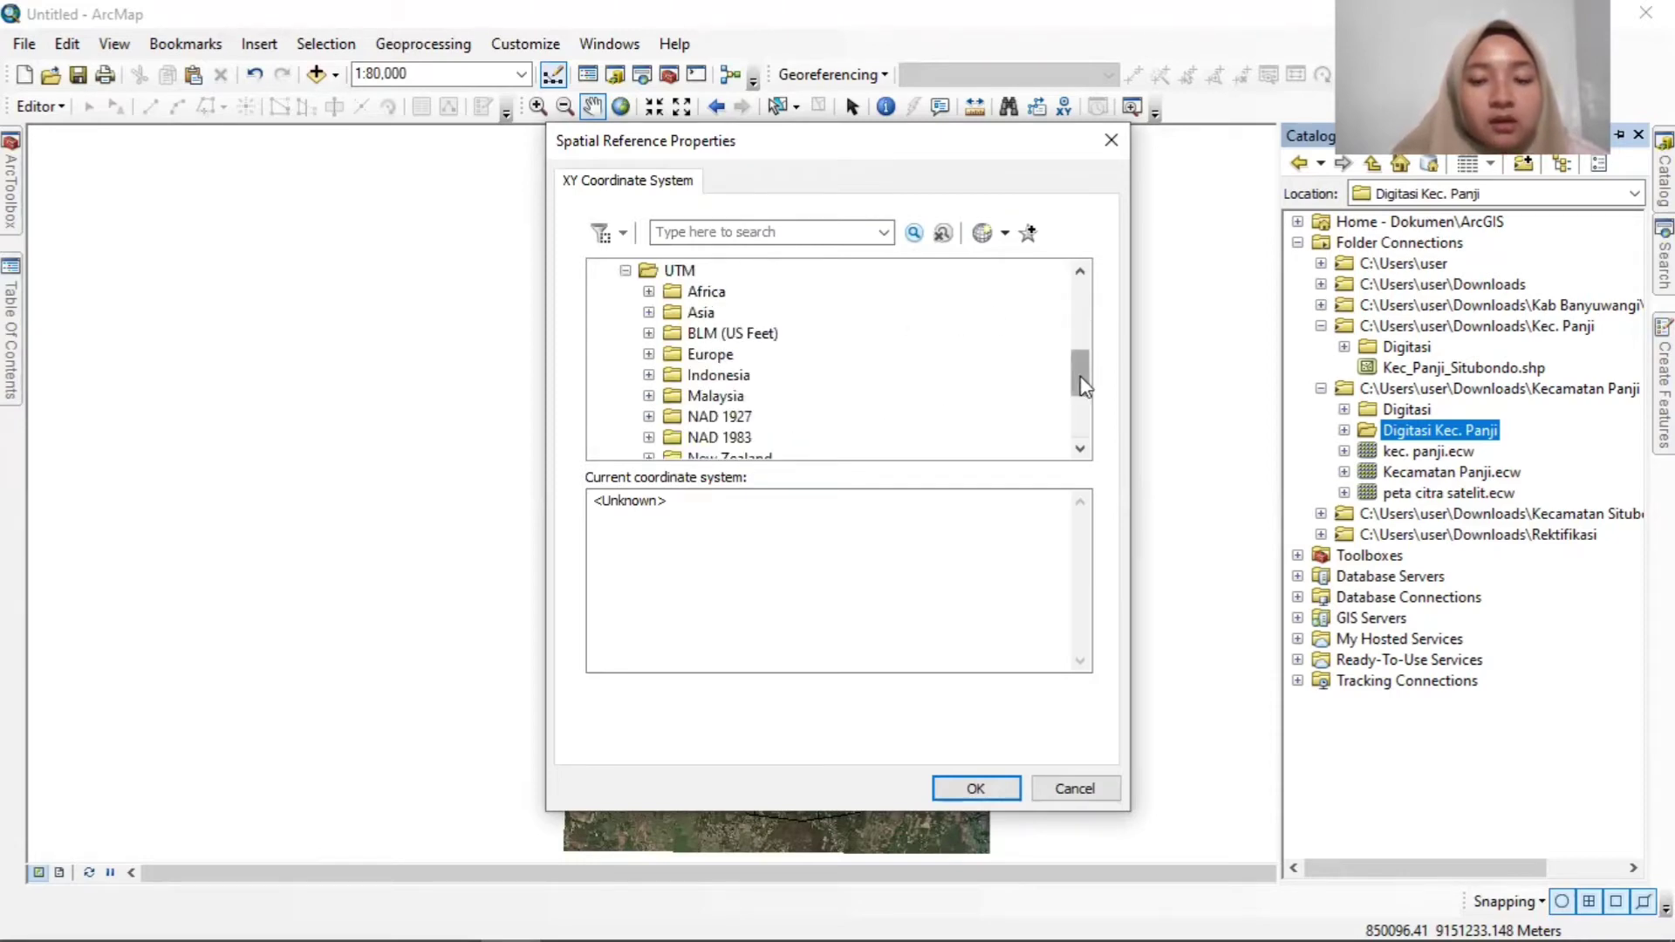
{"action": "scroll", "coordinate": [942, 343], "scroll_direction": "down", "scroll_amount": 3}
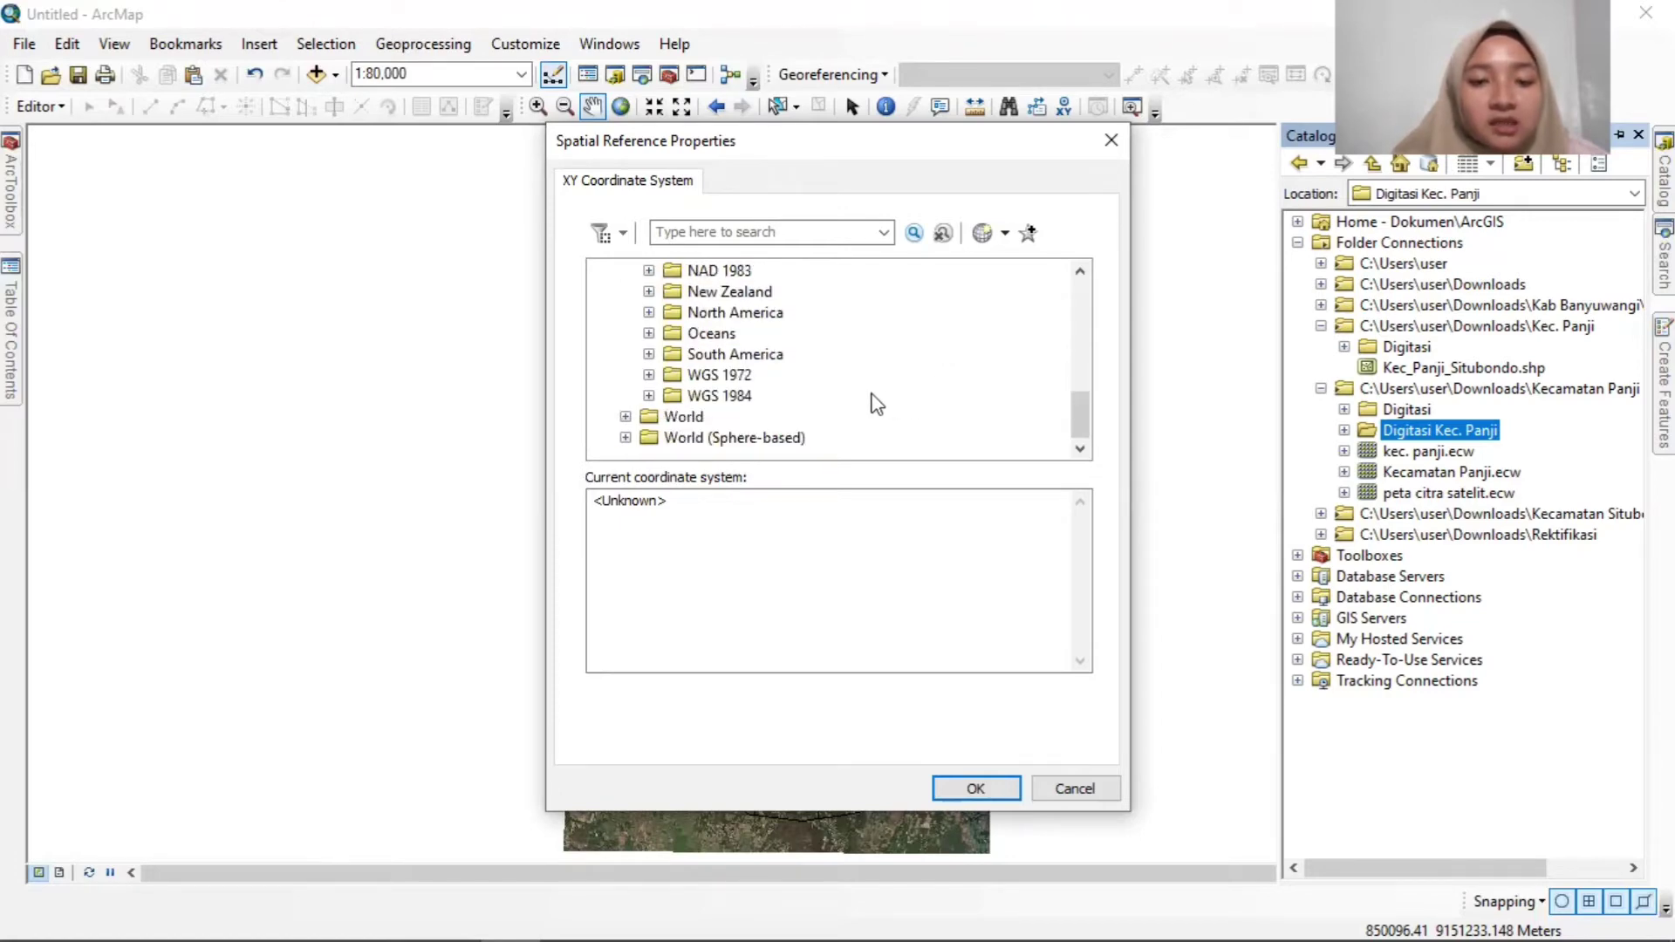
{"action": "left_click", "coordinate": [648, 396]}
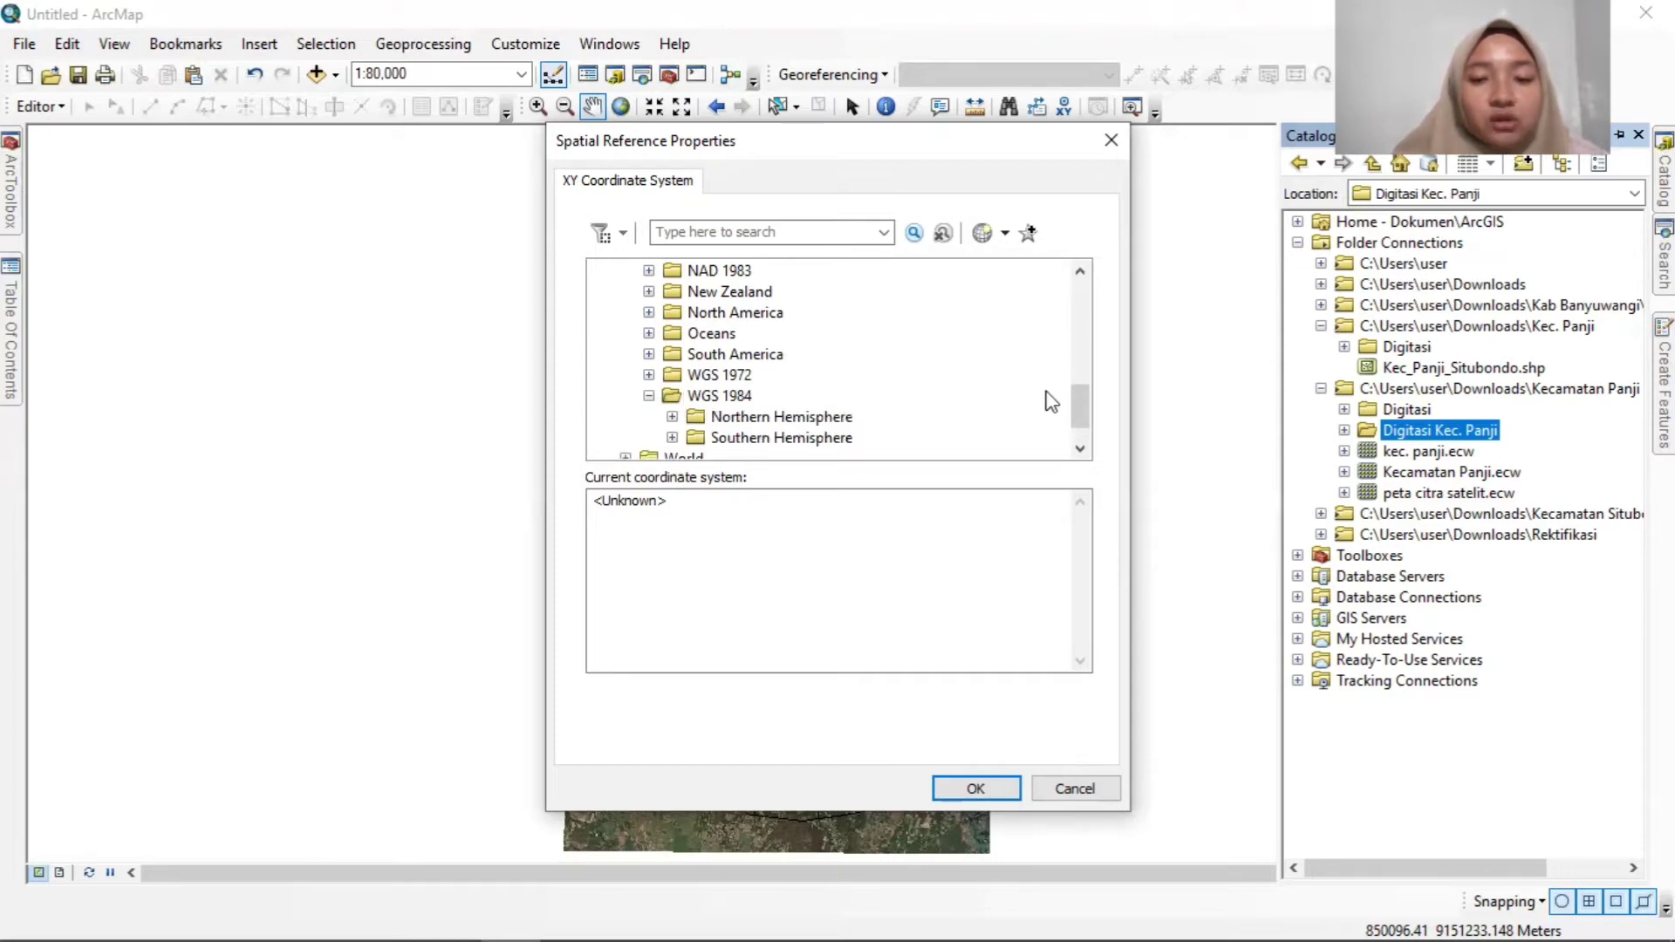
{"action": "scroll", "coordinate": [1052, 401], "scroll_direction": "down", "scroll_amount": 1}
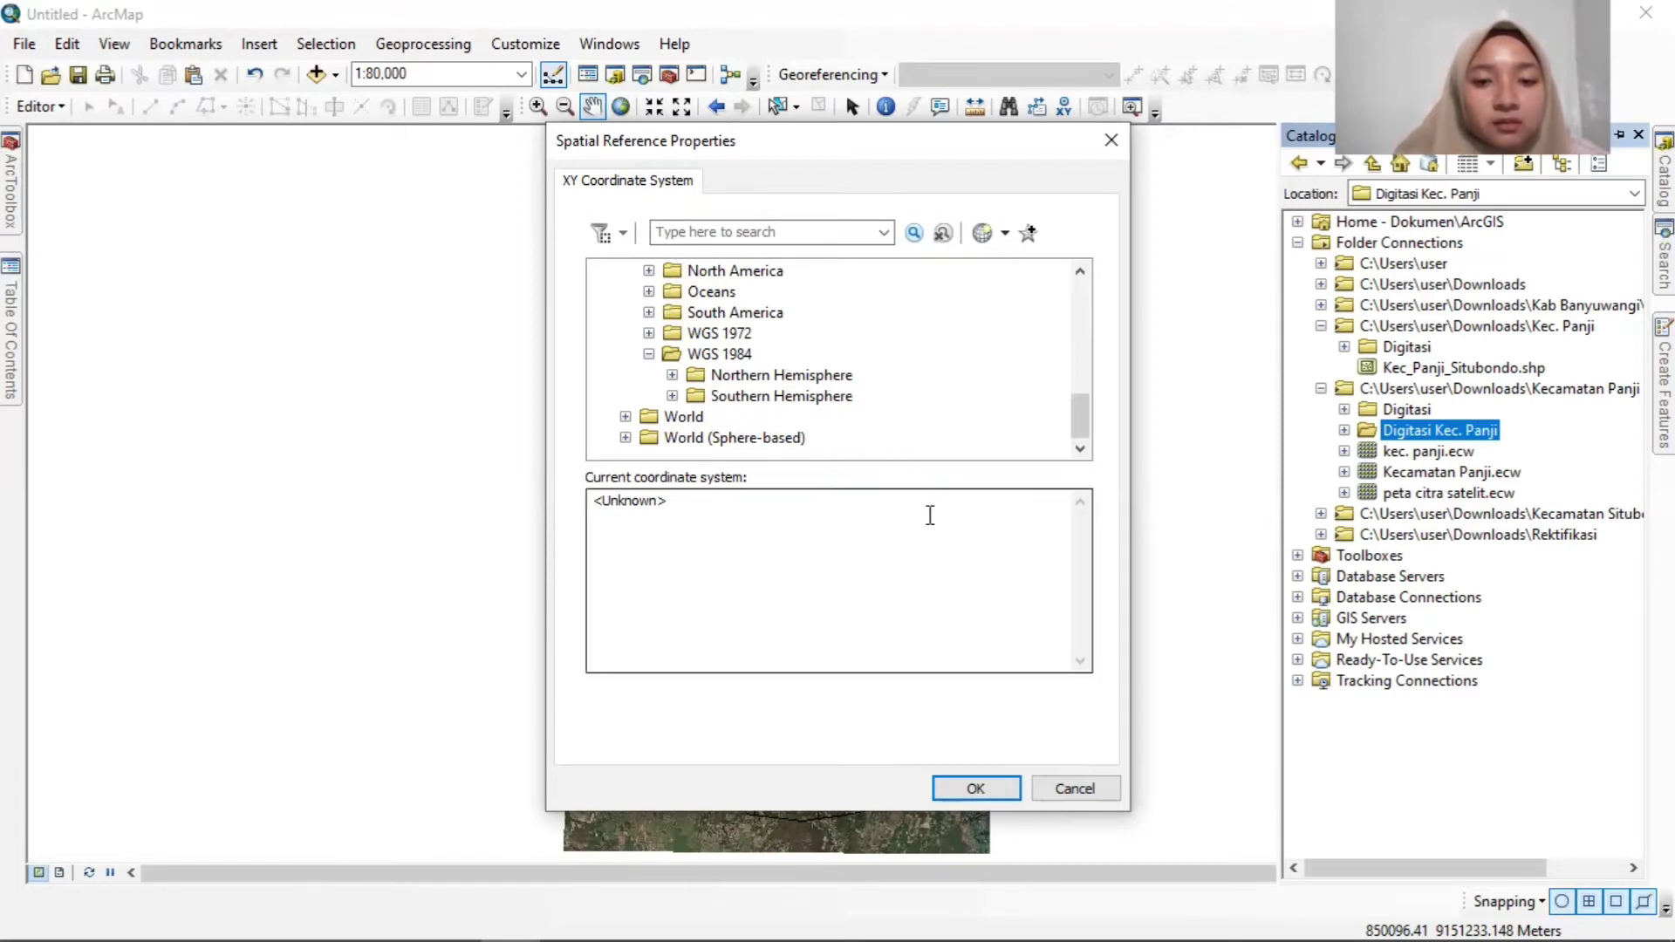
{"action": "left_click", "coordinate": [672, 397]}
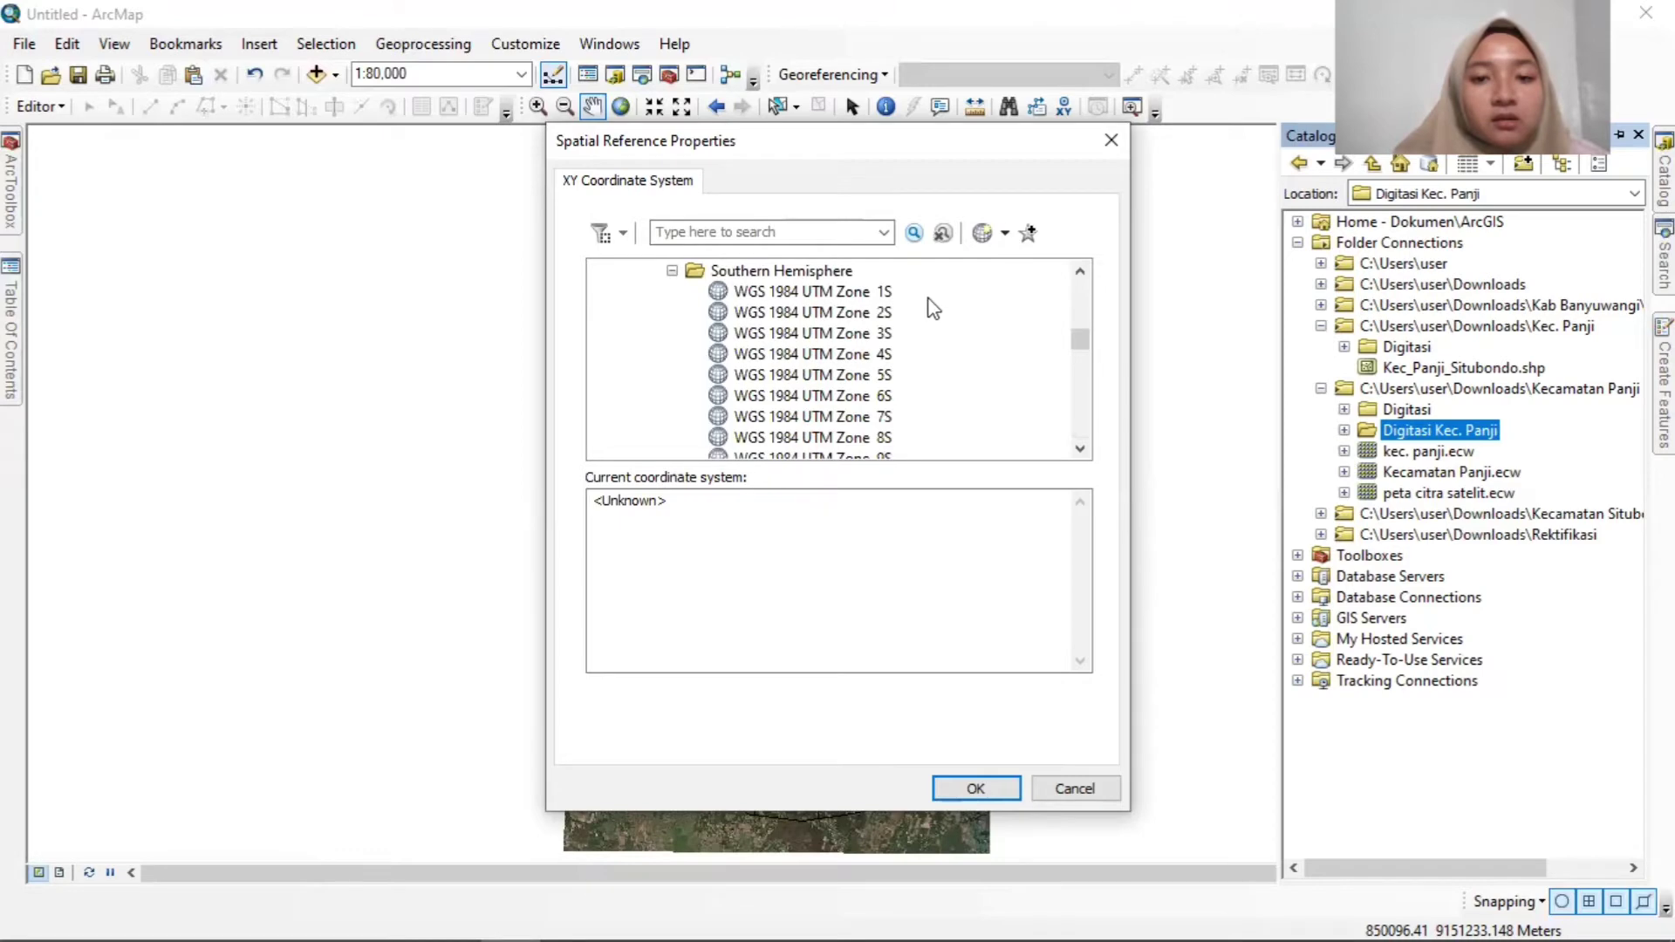
{"action": "scroll", "coordinate": [933, 307], "scroll_direction": "down", "scroll_amount": 1}
{"action": "scroll", "coordinate": [933, 307], "scroll_direction": "down", "scroll_amount": 3}
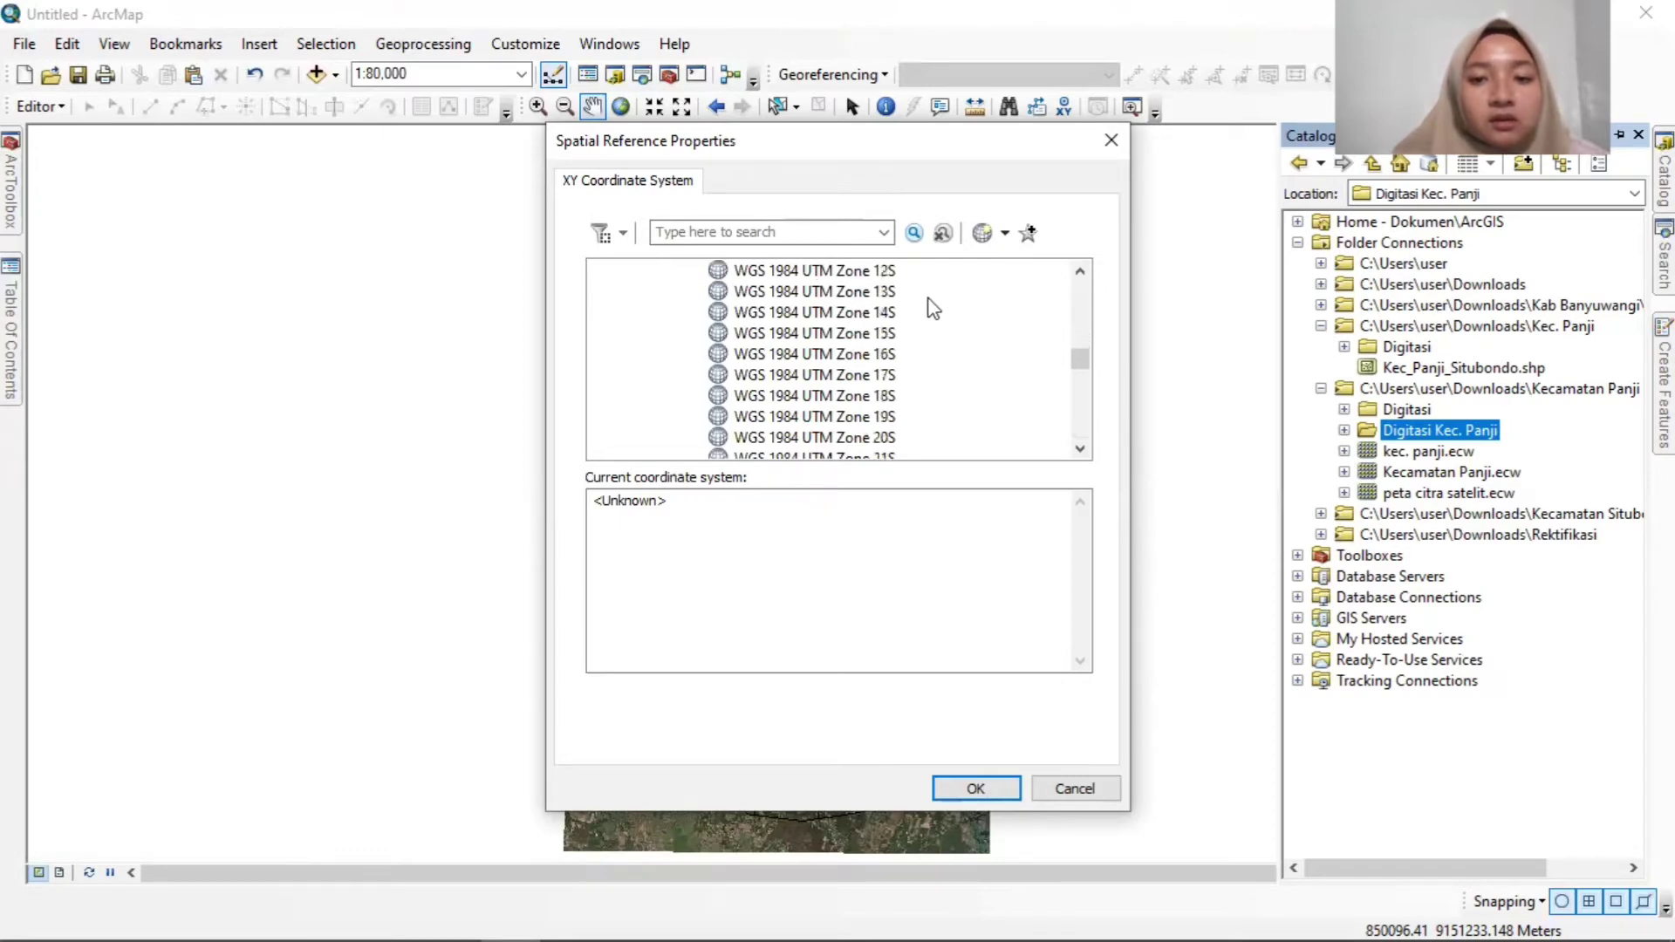
{"action": "scroll", "coordinate": [933, 347], "scroll_direction": "up", "scroll_amount": 2}
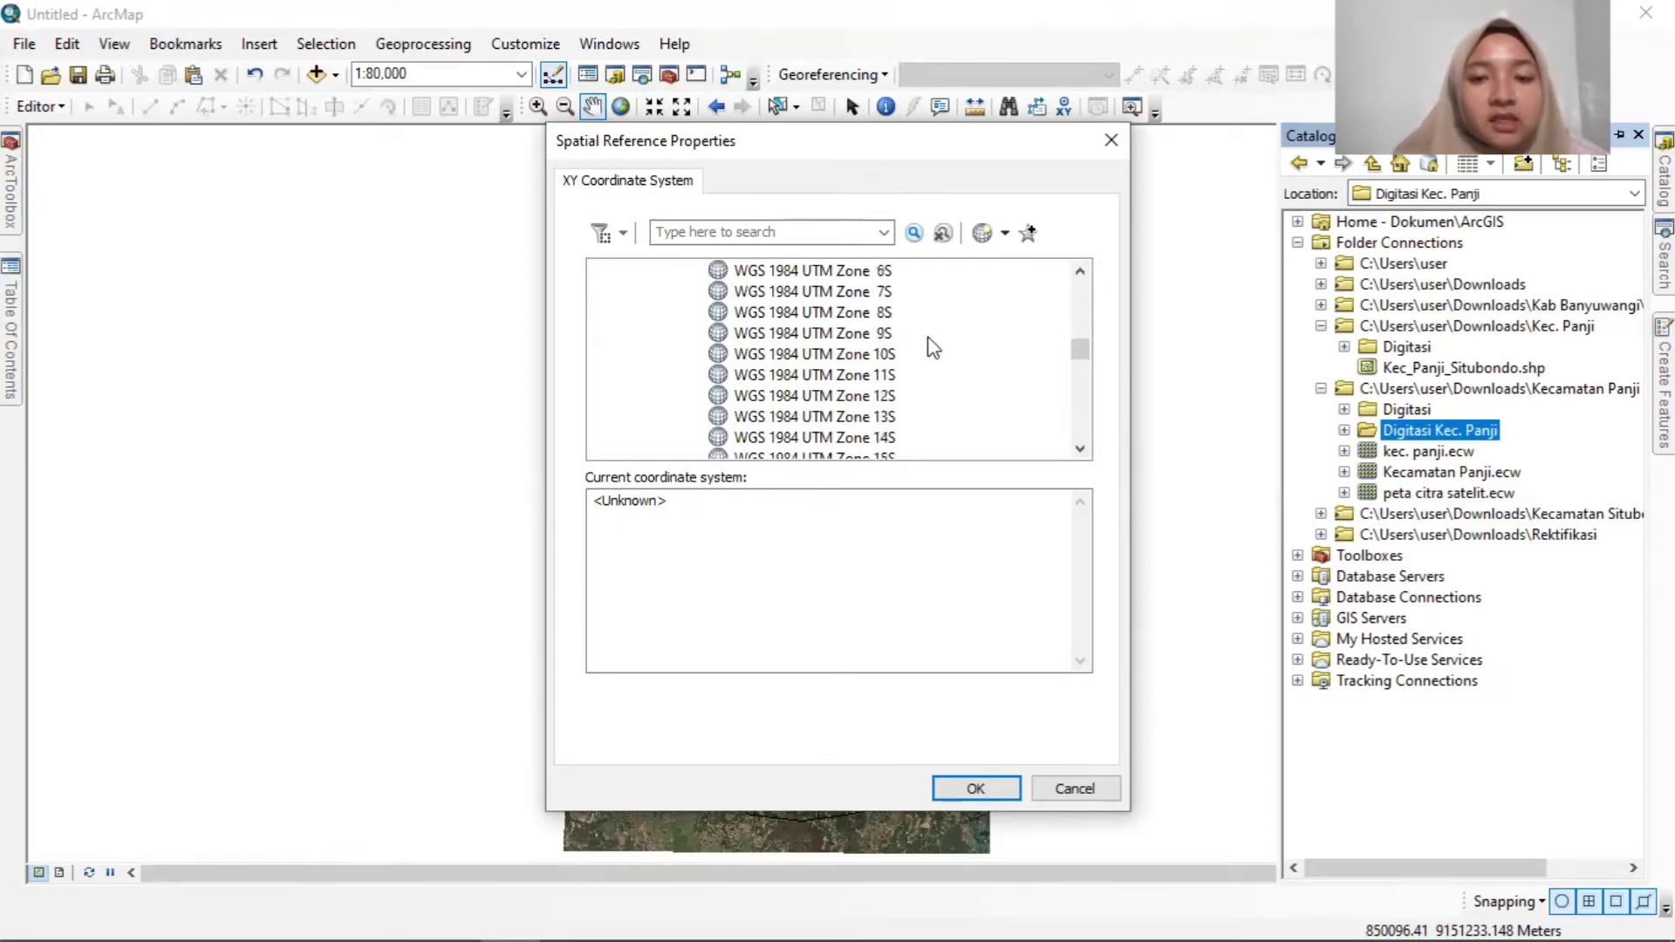
{"action": "scroll", "coordinate": [933, 347], "scroll_direction": "up", "scroll_amount": 1}
{"action": "scroll", "coordinate": [931, 347], "scroll_direction": "up", "scroll_amount": 1}
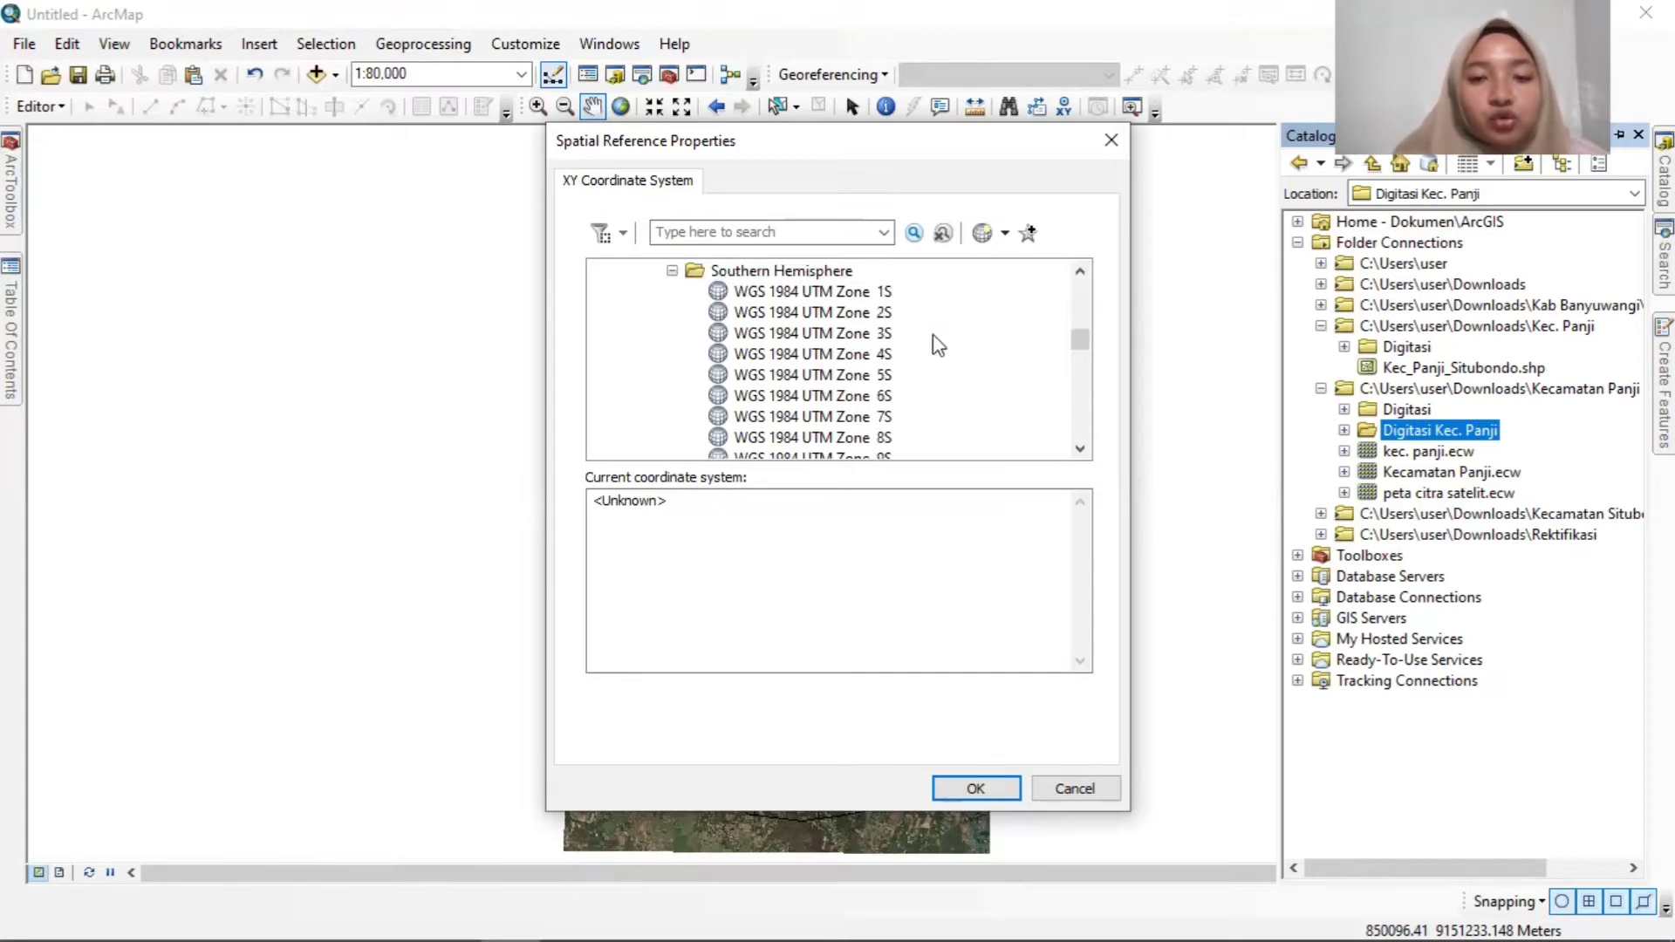
{"action": "scroll", "coordinate": [907, 339], "scroll_direction": "down", "scroll_amount": 2}
{"action": "scroll", "coordinate": [912, 336], "scroll_direction": "down", "scroll_amount": 3}
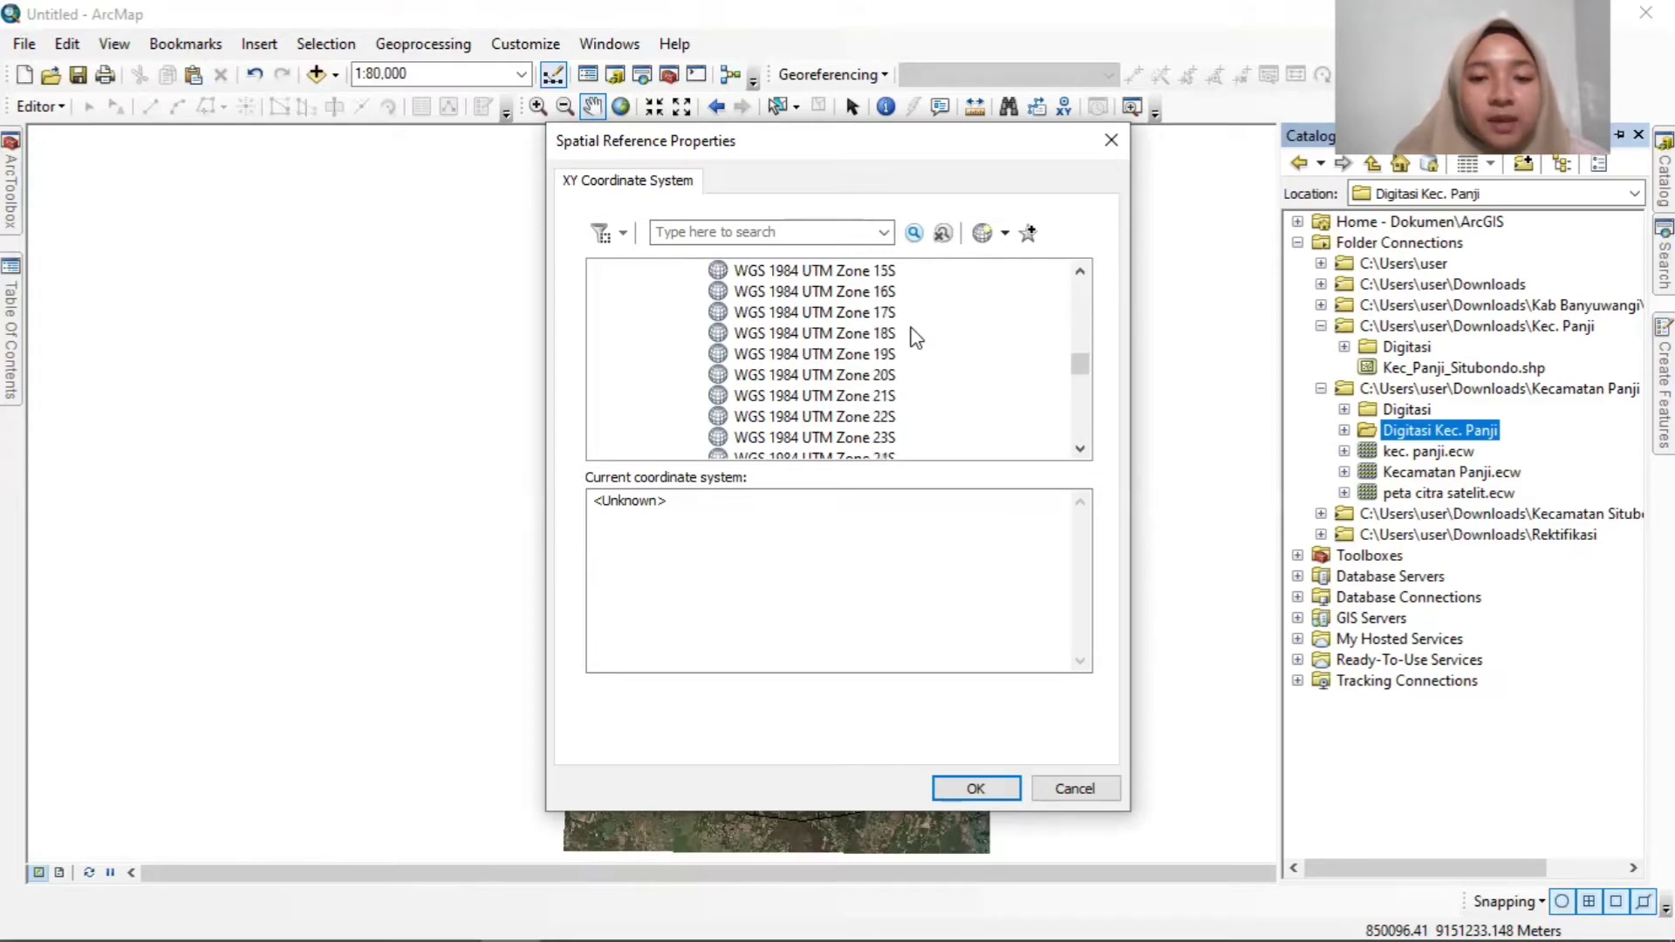
{"action": "scroll", "coordinate": [914, 338], "scroll_direction": "down", "scroll_amount": 2}
{"action": "scroll", "coordinate": [912, 340], "scroll_direction": "down", "scroll_amount": 2}
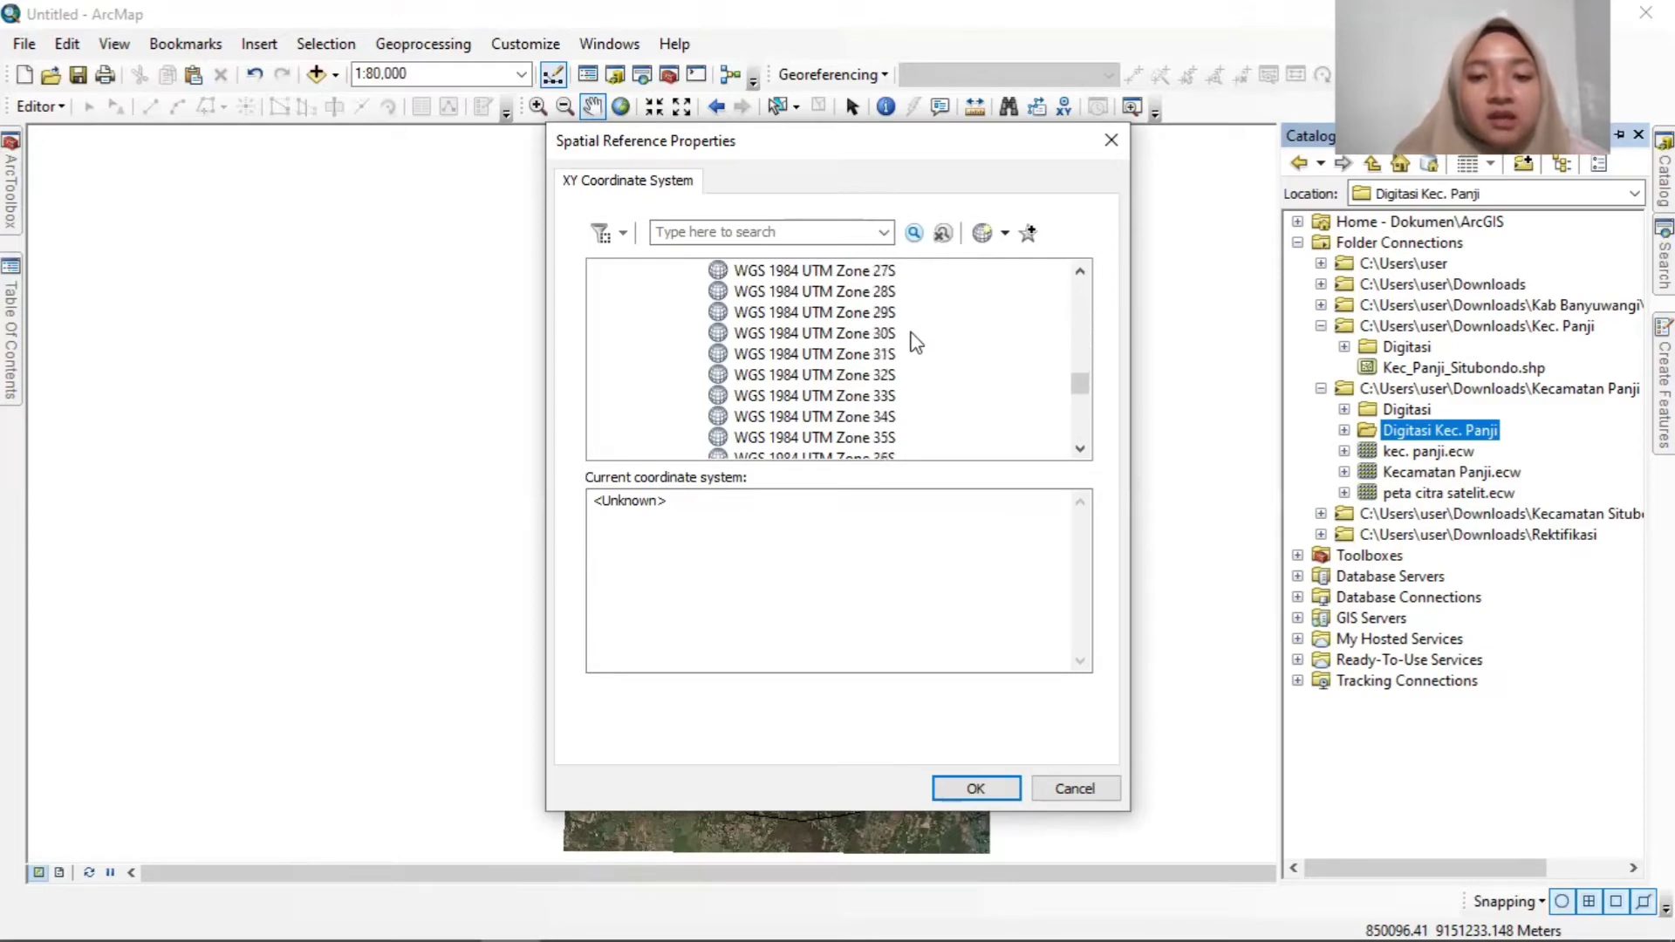
{"action": "scroll", "coordinate": [916, 384], "scroll_direction": "down", "scroll_amount": 1}
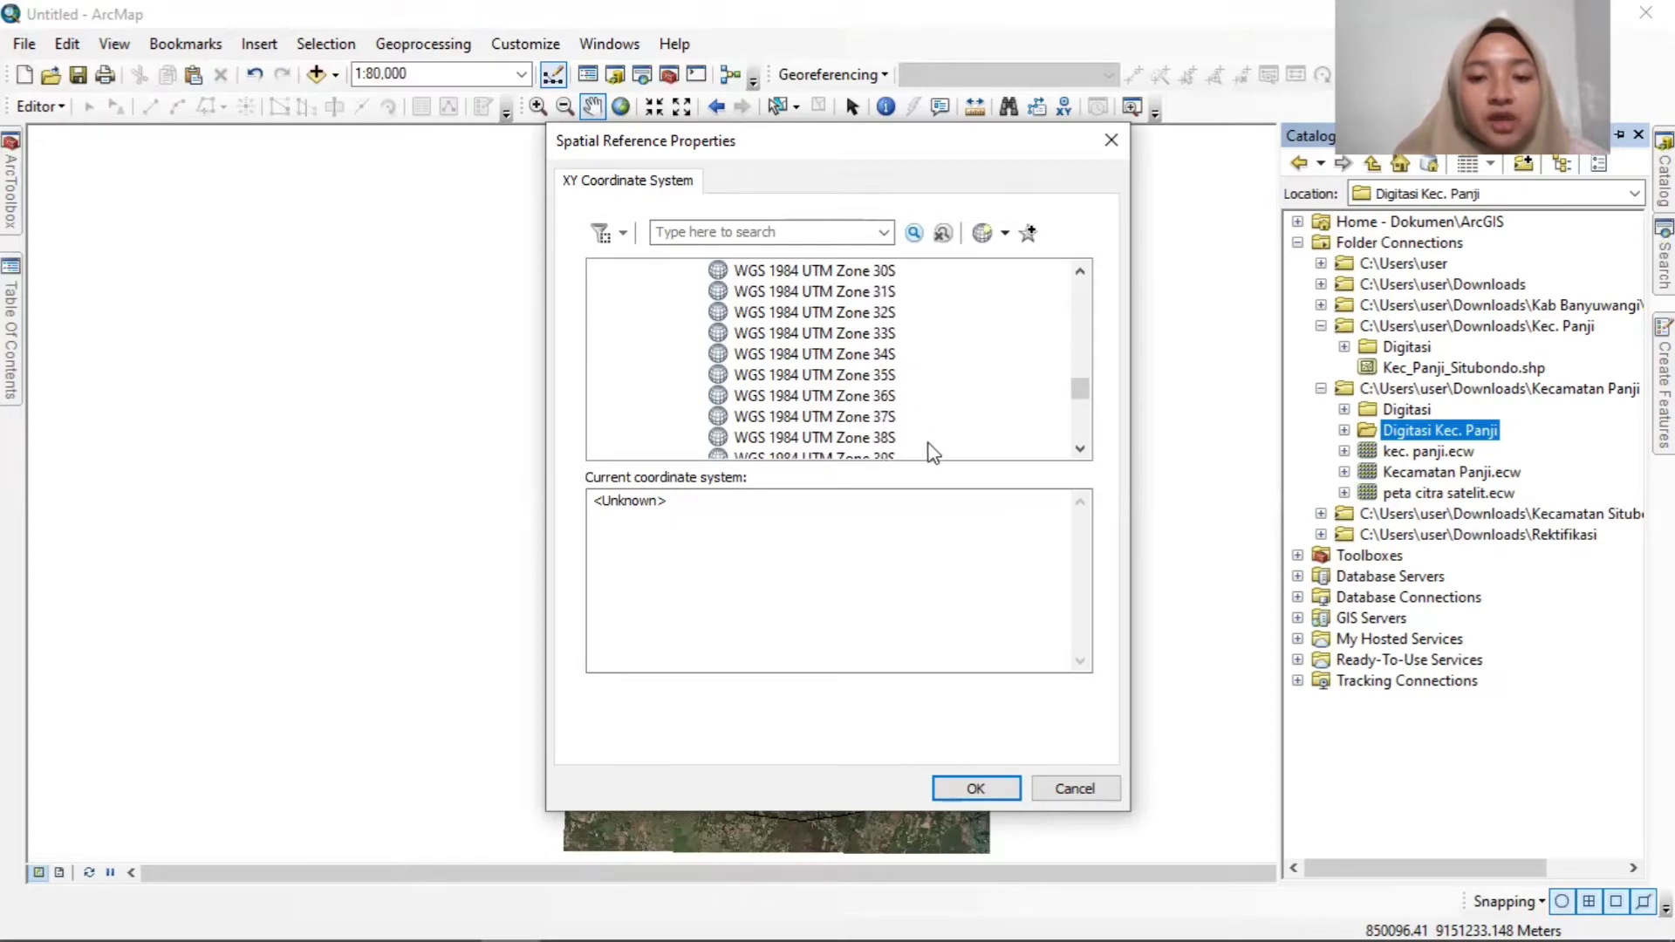
{"action": "scroll", "coordinate": [921, 440], "scroll_direction": "down", "scroll_amount": 4}
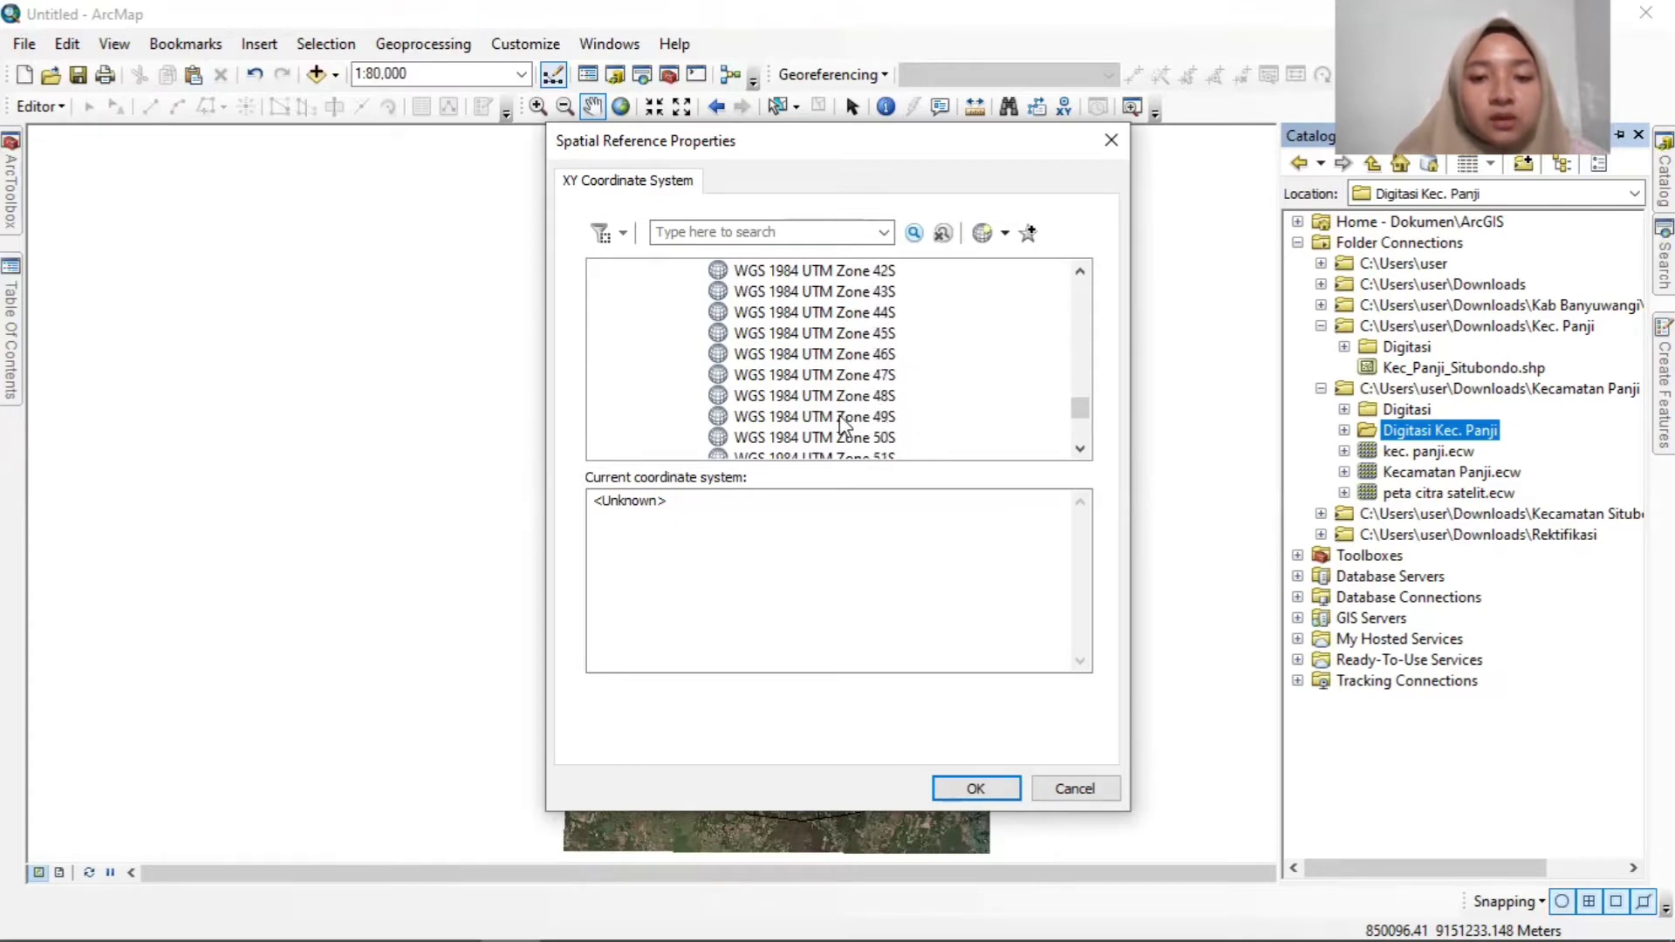
{"action": "scroll", "coordinate": [938, 419], "scroll_direction": "down", "scroll_amount": 1}
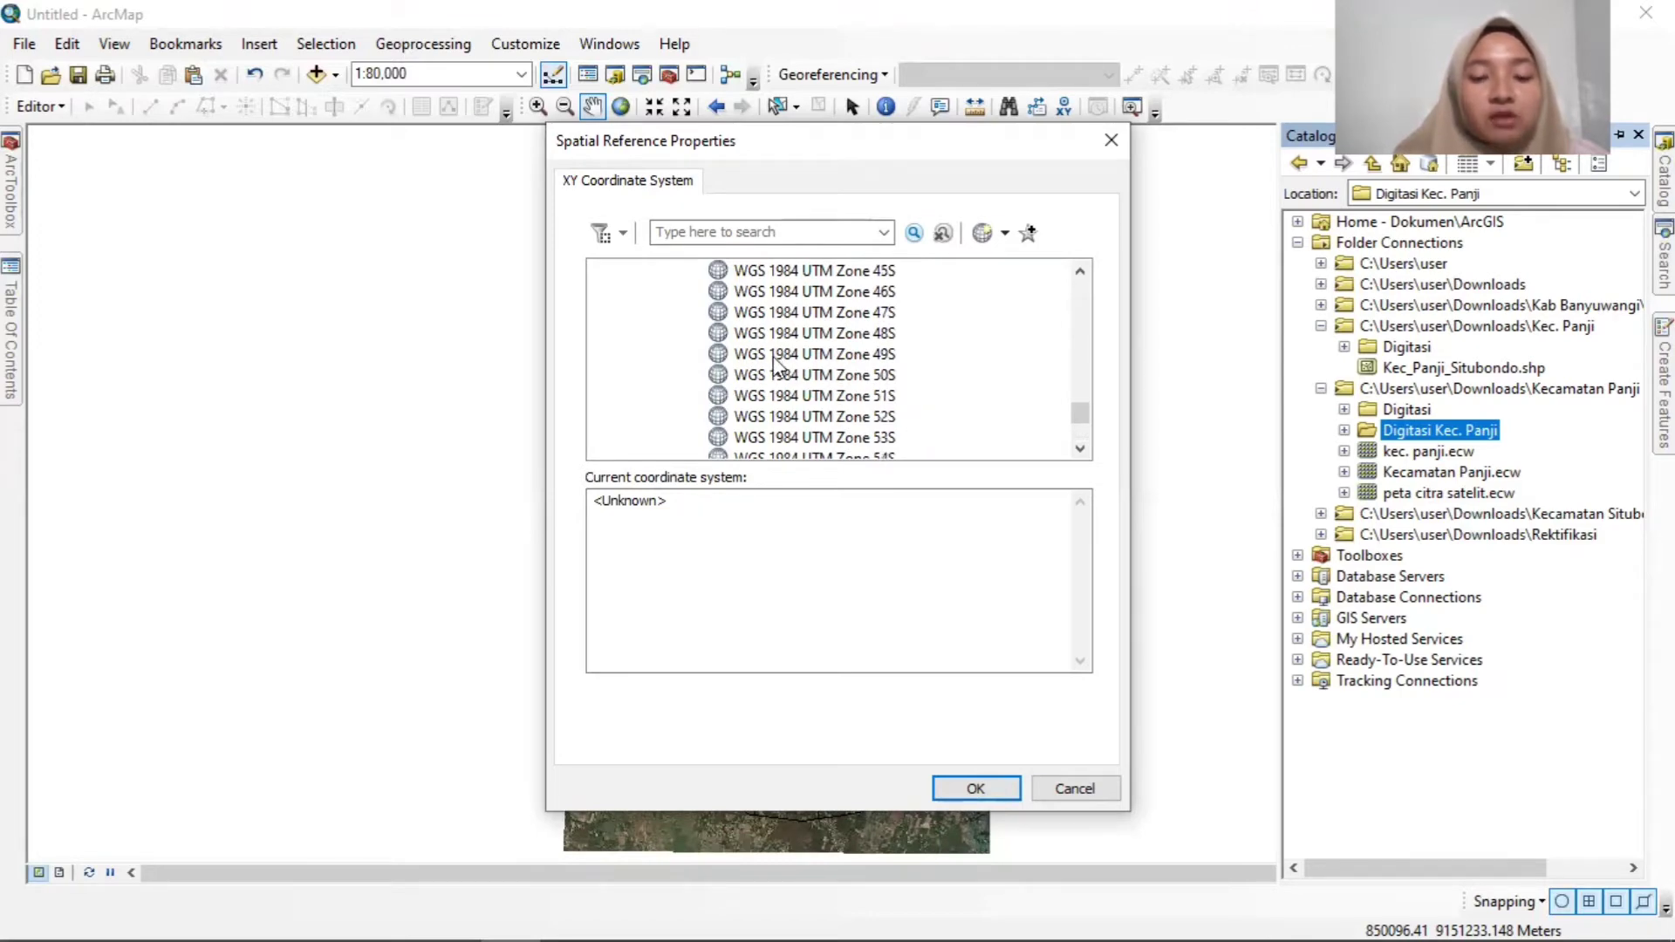
{"action": "left_click", "coordinate": [871, 361]}
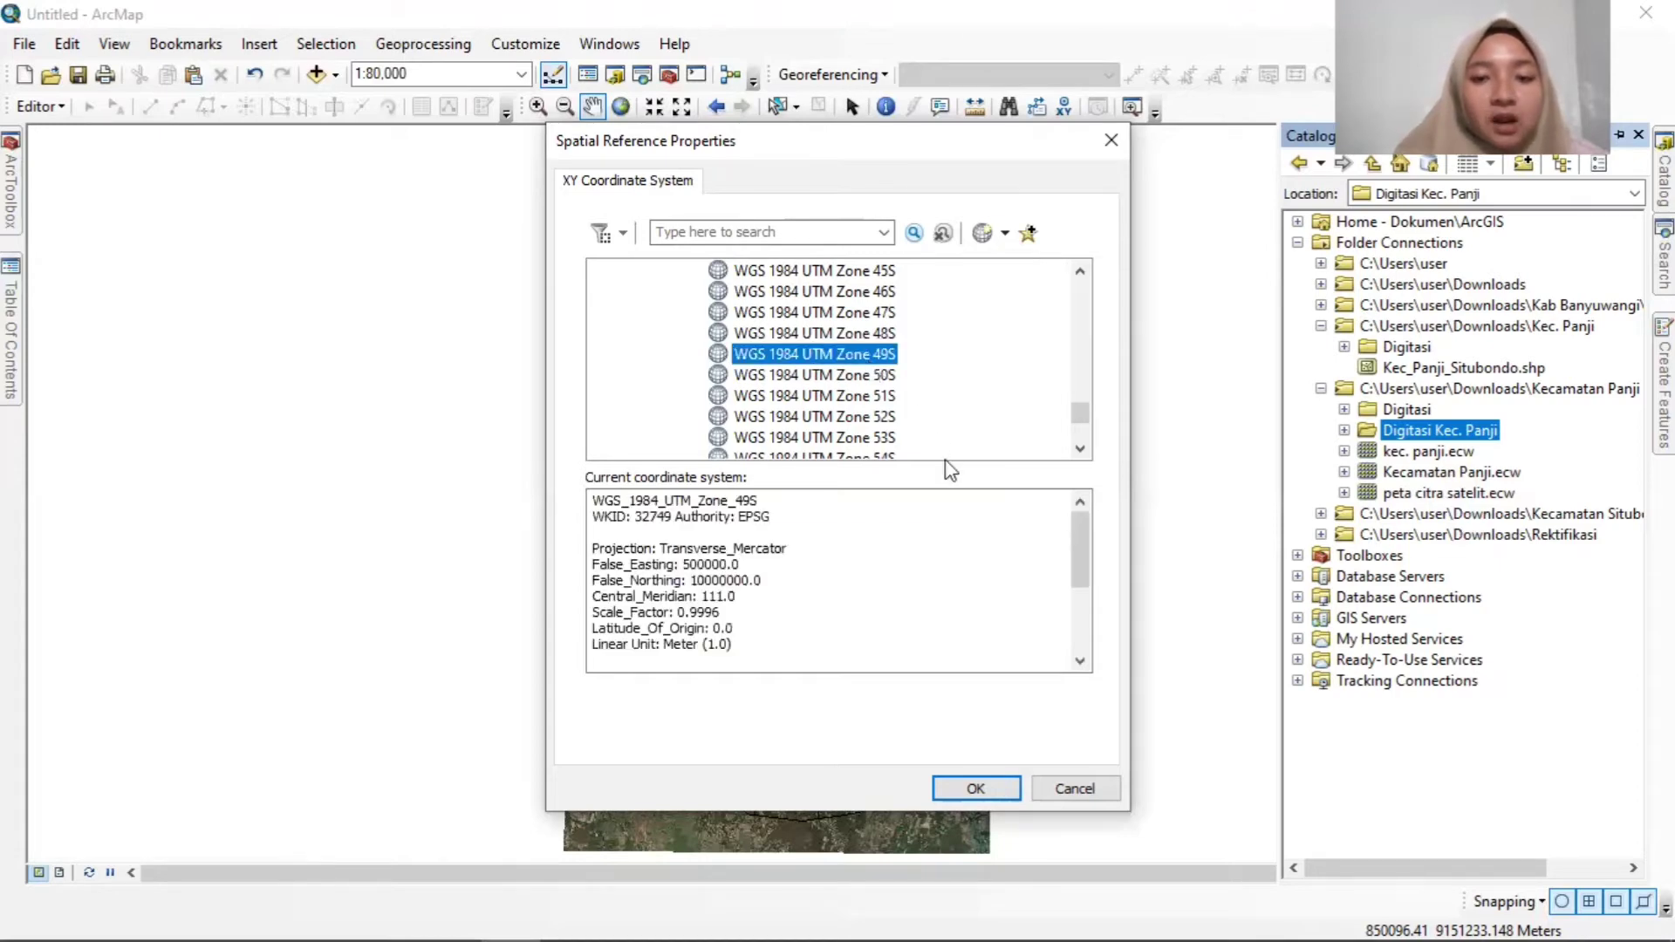
{"action": "left_click", "coordinate": [975, 789]}
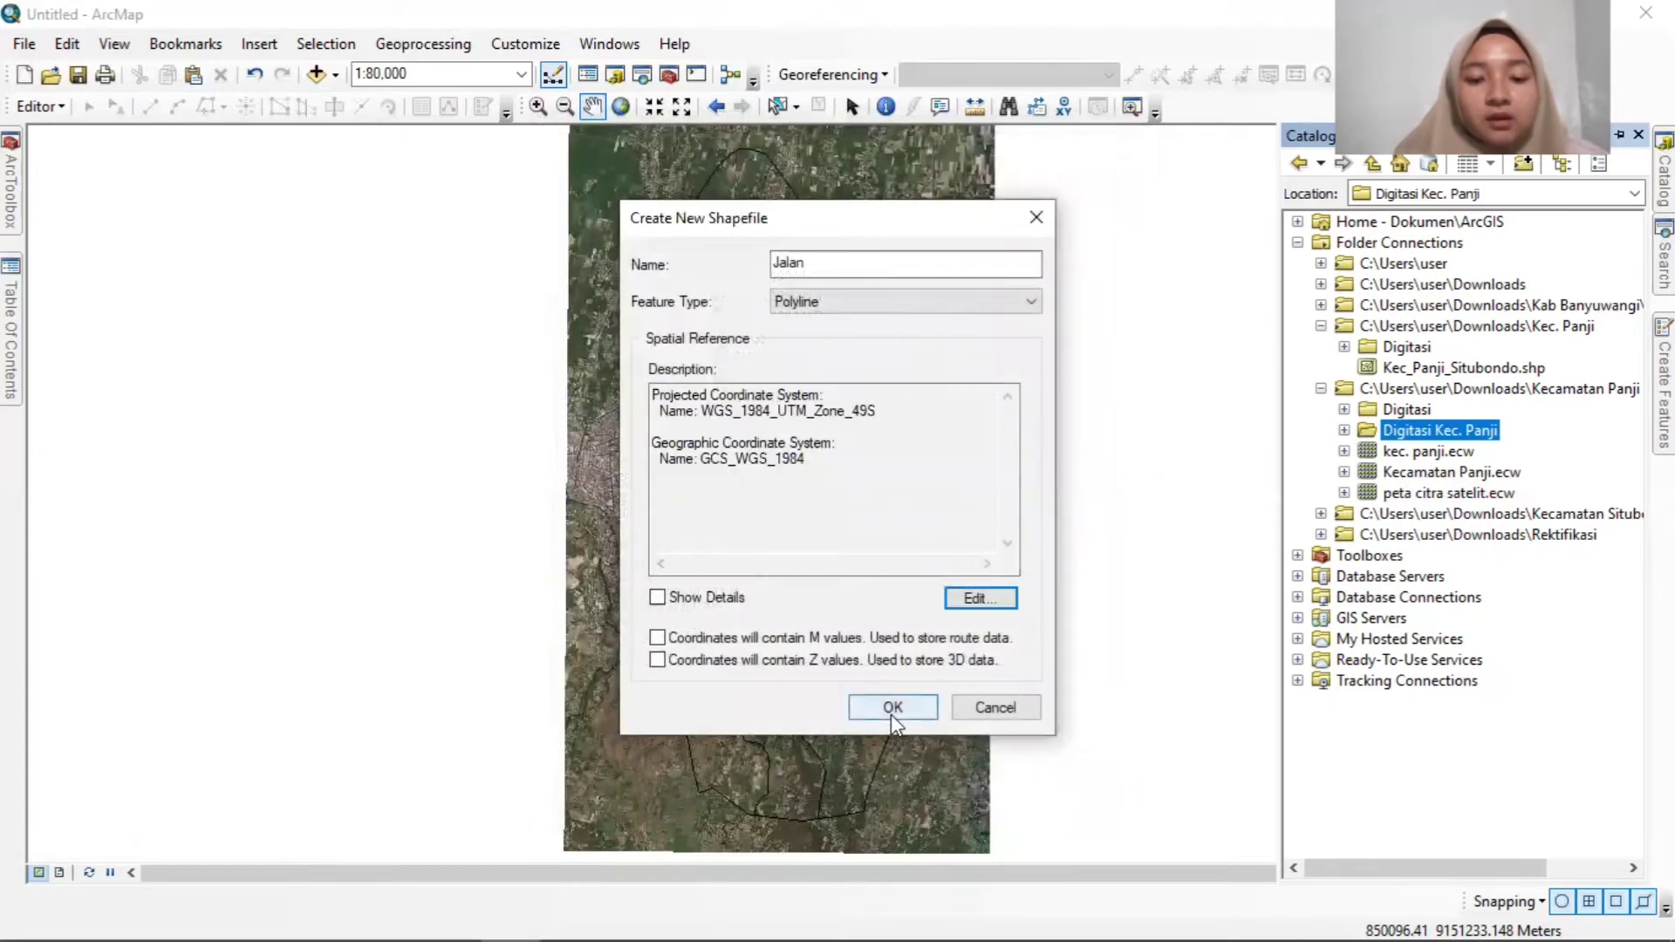
{"action": "left_click", "coordinate": [893, 711]}
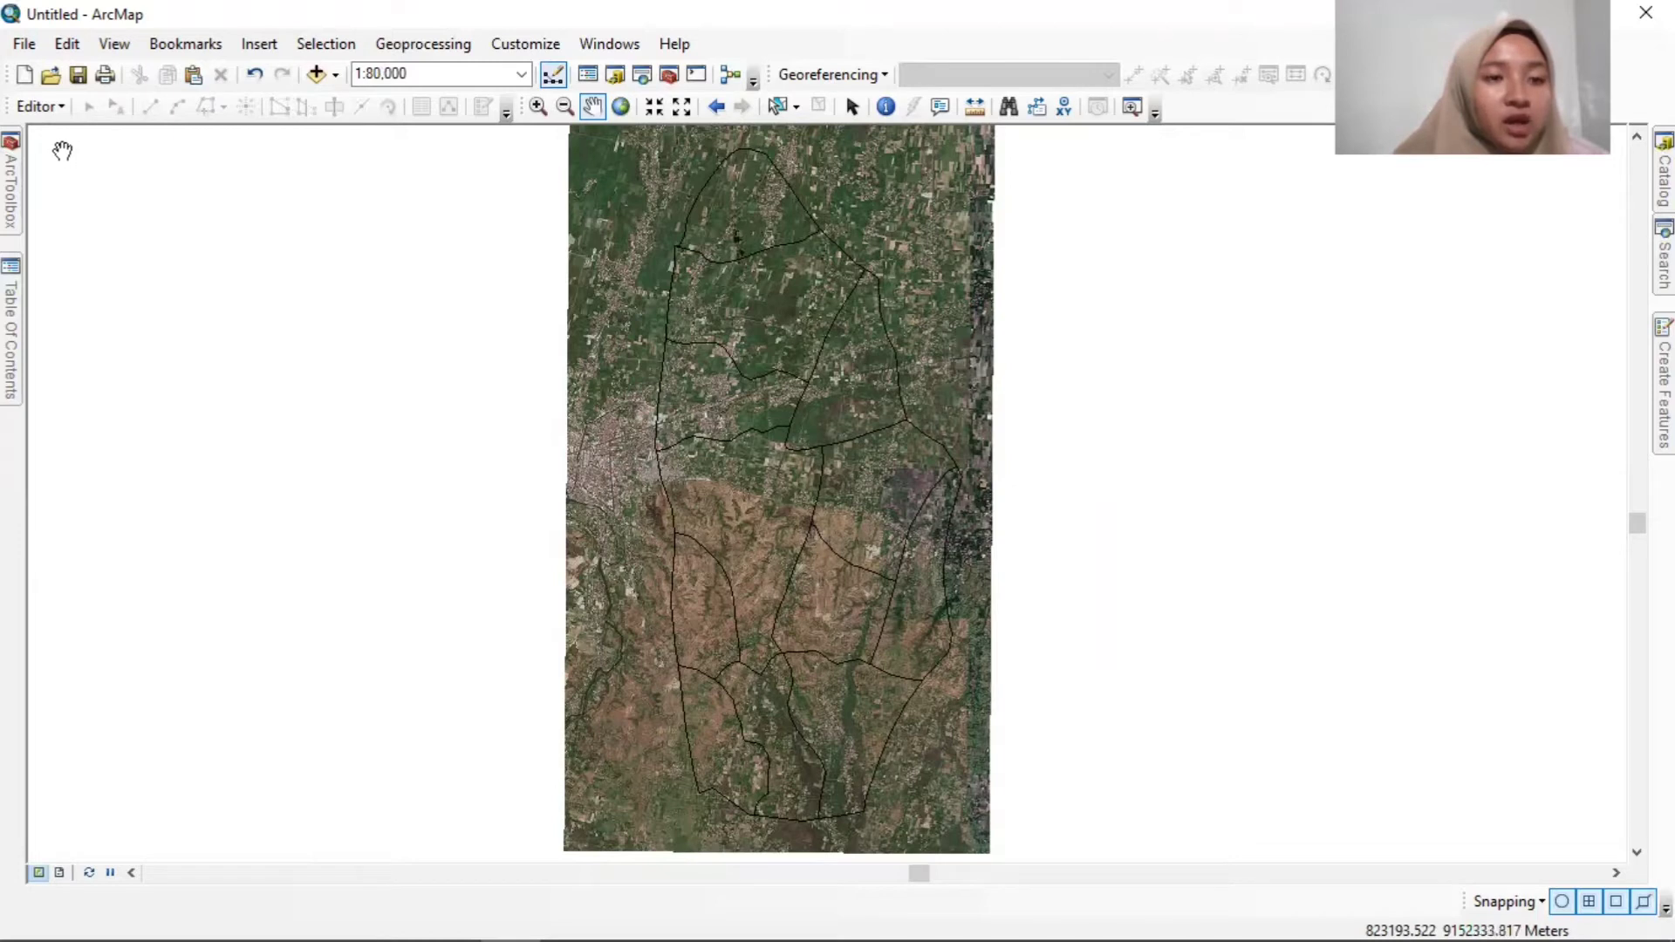
Start an edit session on the Jalan layer.
{"action": "left_click", "coordinate": [50, 110]}
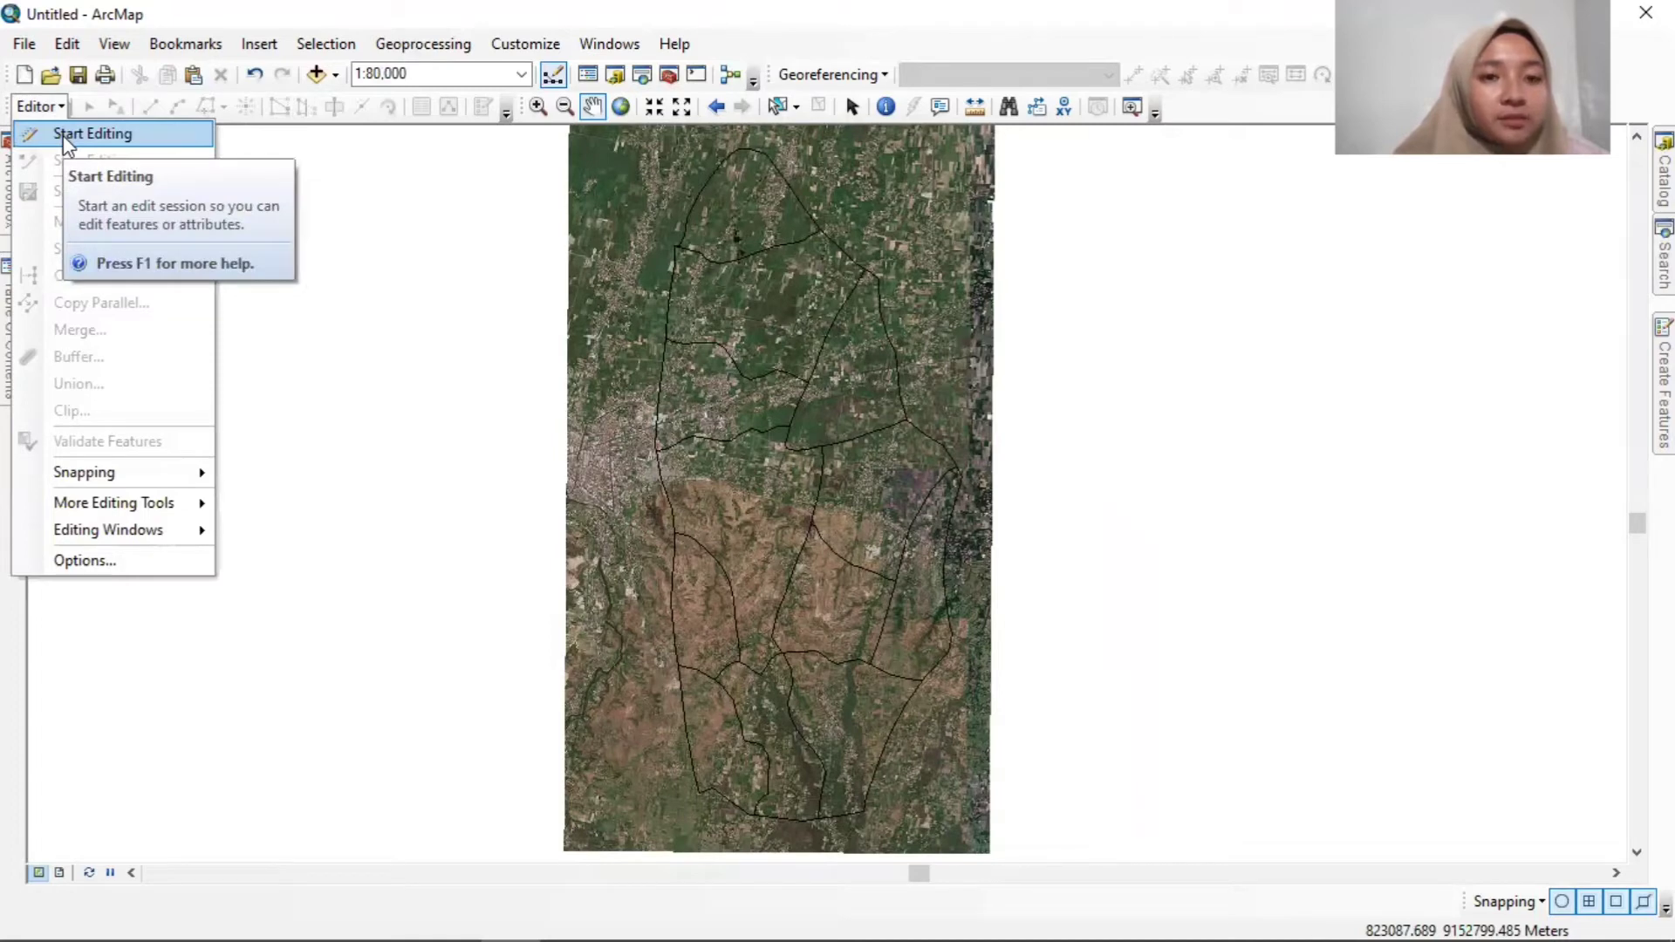
{"action": "left_click", "coordinate": [66, 136]}
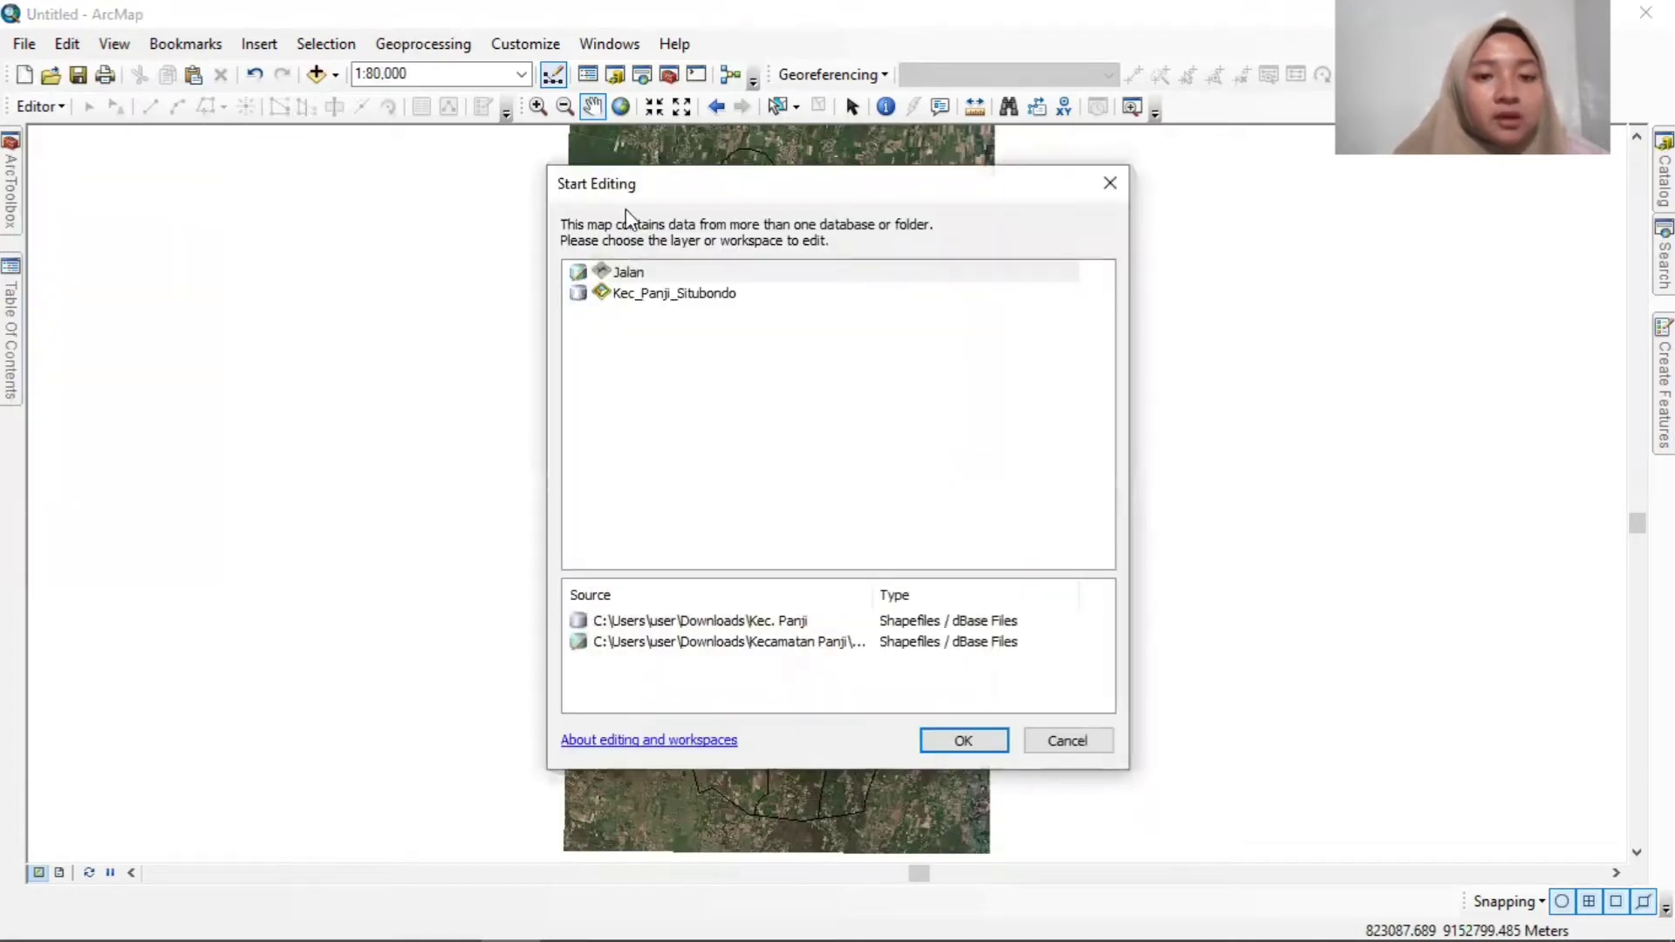
{"action": "left_click", "coordinate": [621, 274]}
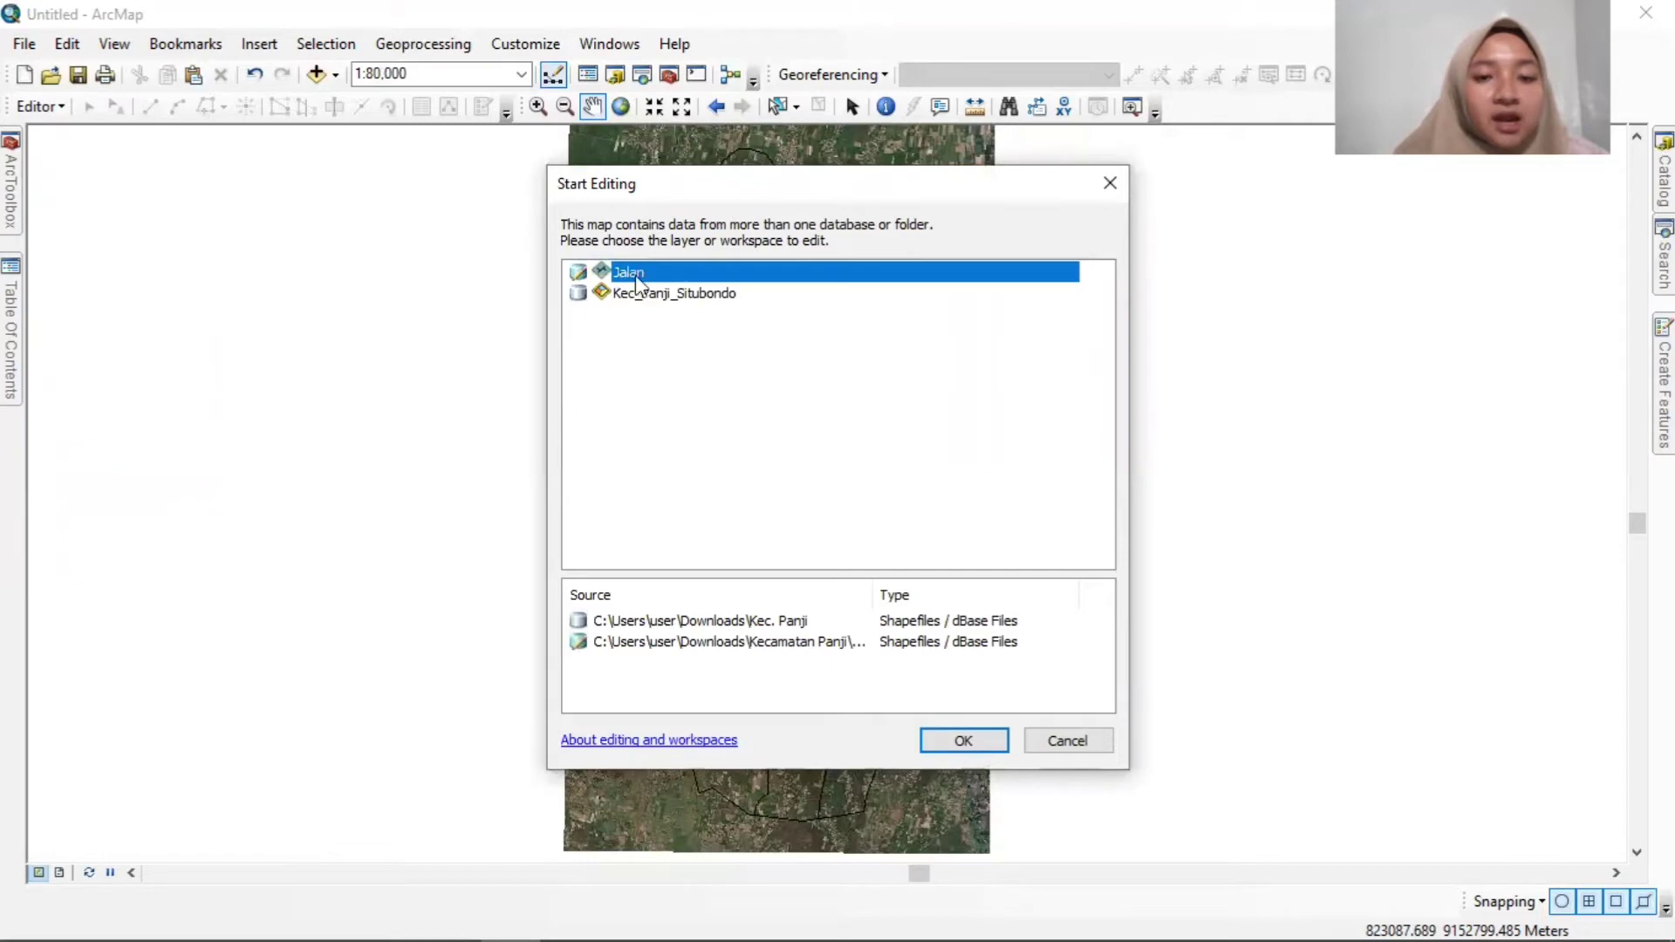
{"action": "left_click", "coordinate": [960, 743]}
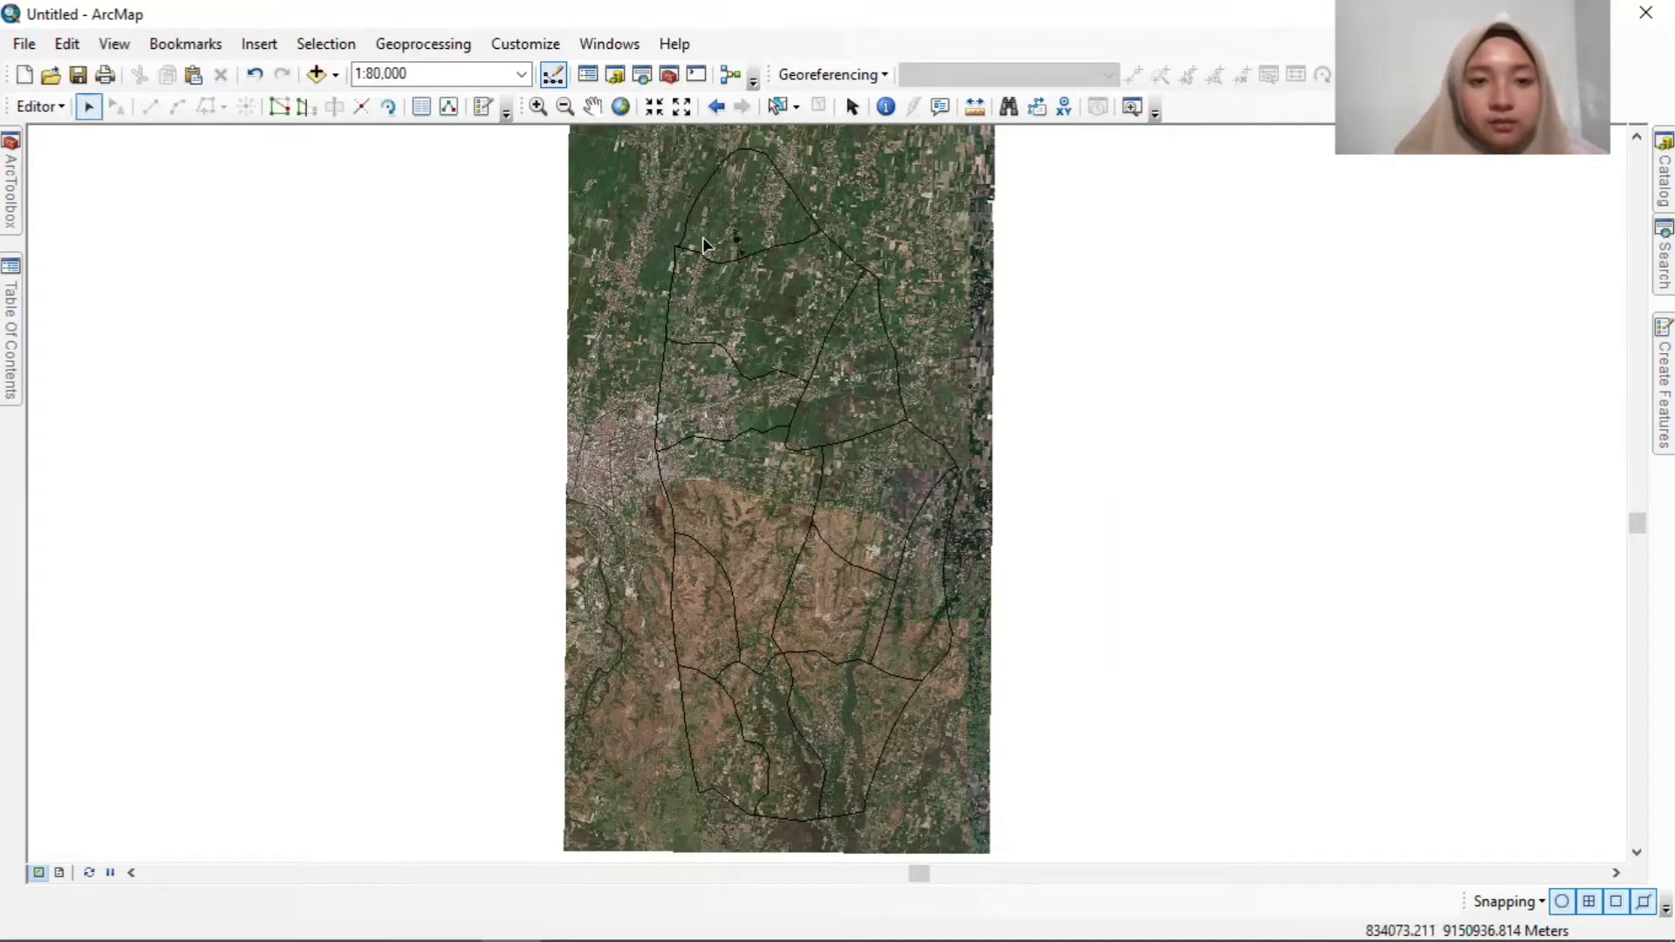
Using the Jalan line template, digitize the main road eastward from the district's western boundary as a polyline about 285 m long.
{"action": "scroll", "coordinate": [882, 268], "scroll_direction": "down", "scroll_amount": 1}
{"action": "scroll", "coordinate": [1068, 270], "scroll_direction": "down", "scroll_amount": 1}
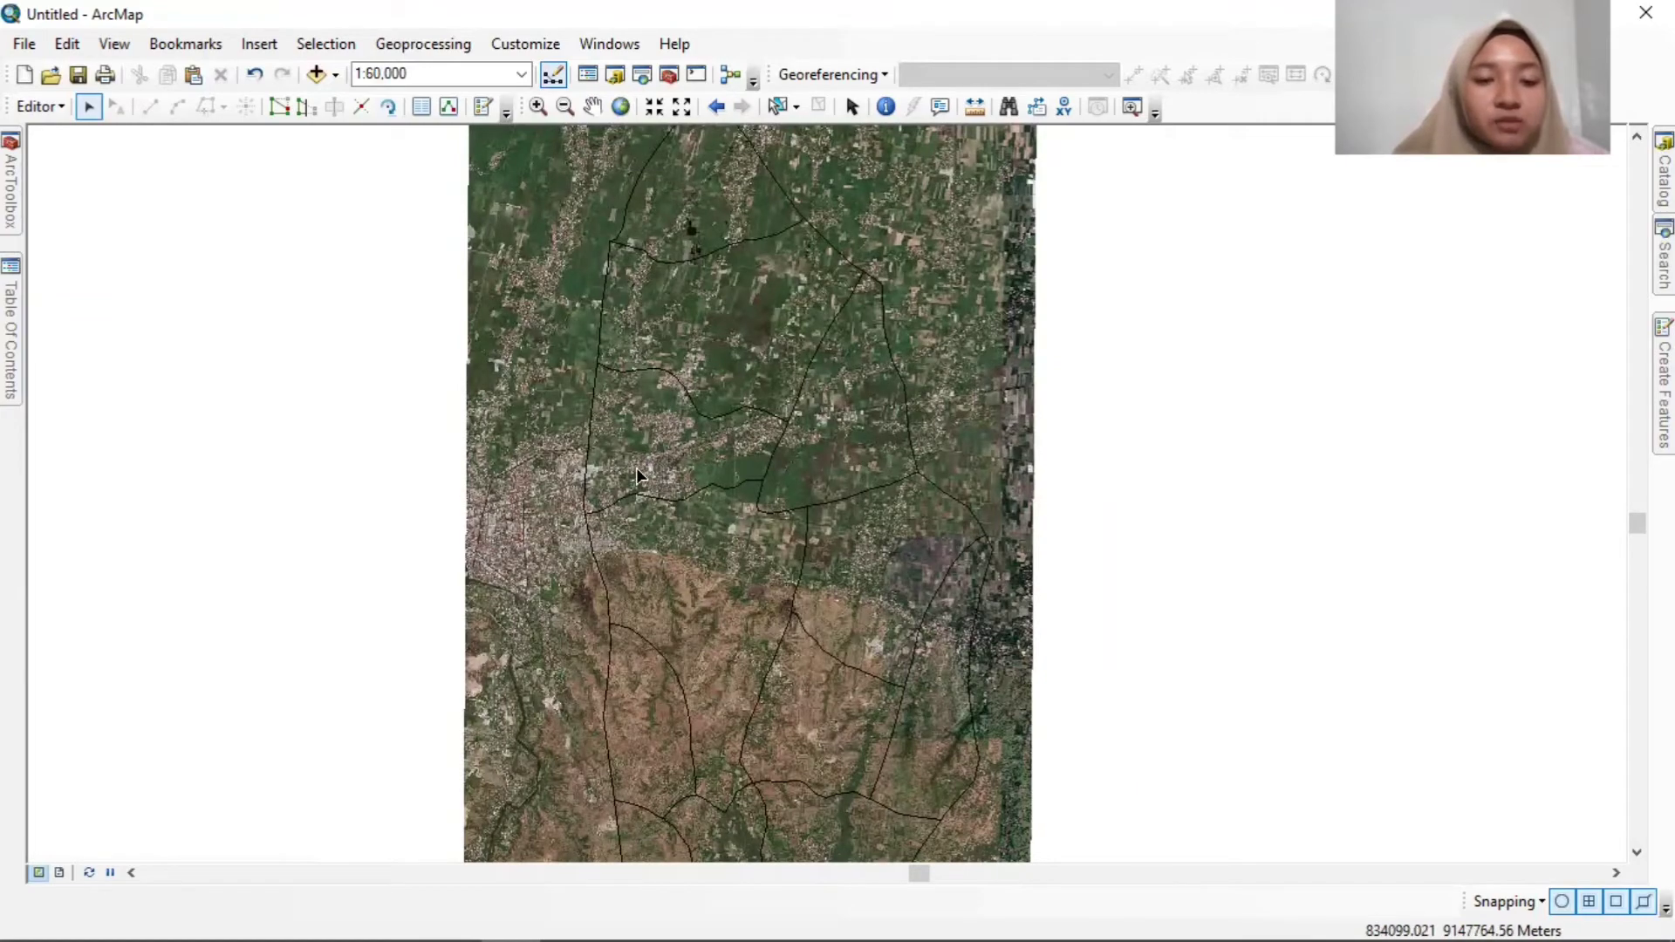
{"action": "scroll", "coordinate": [644, 471], "scroll_direction": "down", "scroll_amount": 3}
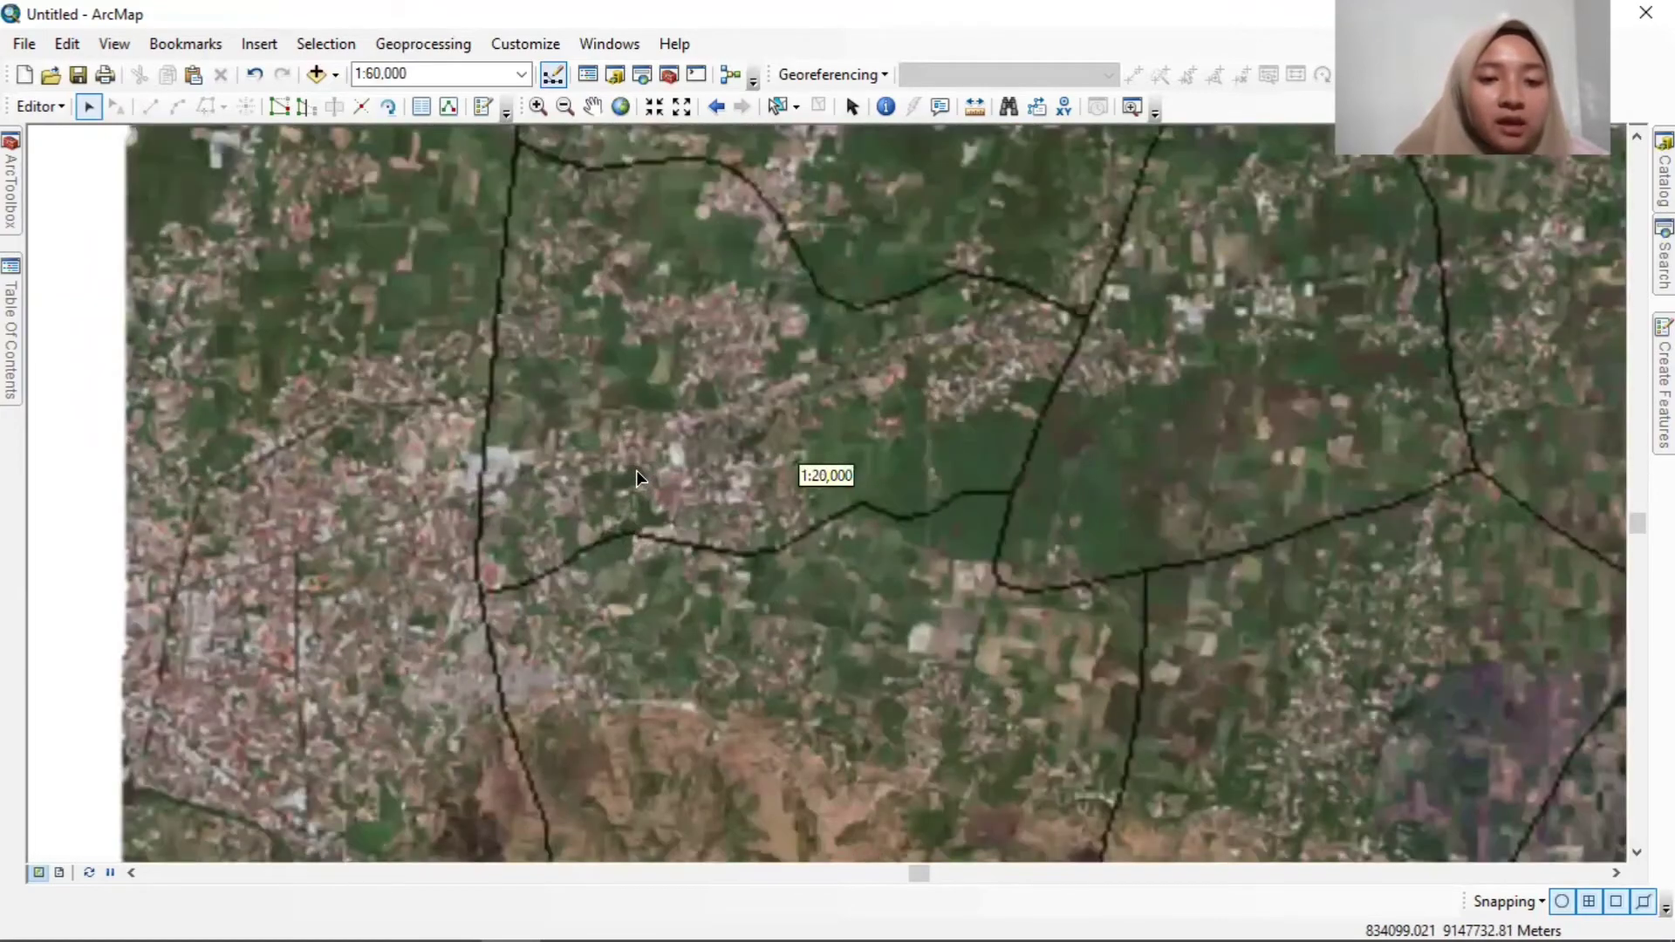
{"action": "scroll", "coordinate": [611, 480], "scroll_direction": "down", "scroll_amount": 1}
{"action": "scroll", "coordinate": [560, 485], "scroll_direction": "down", "scroll_amount": 3}
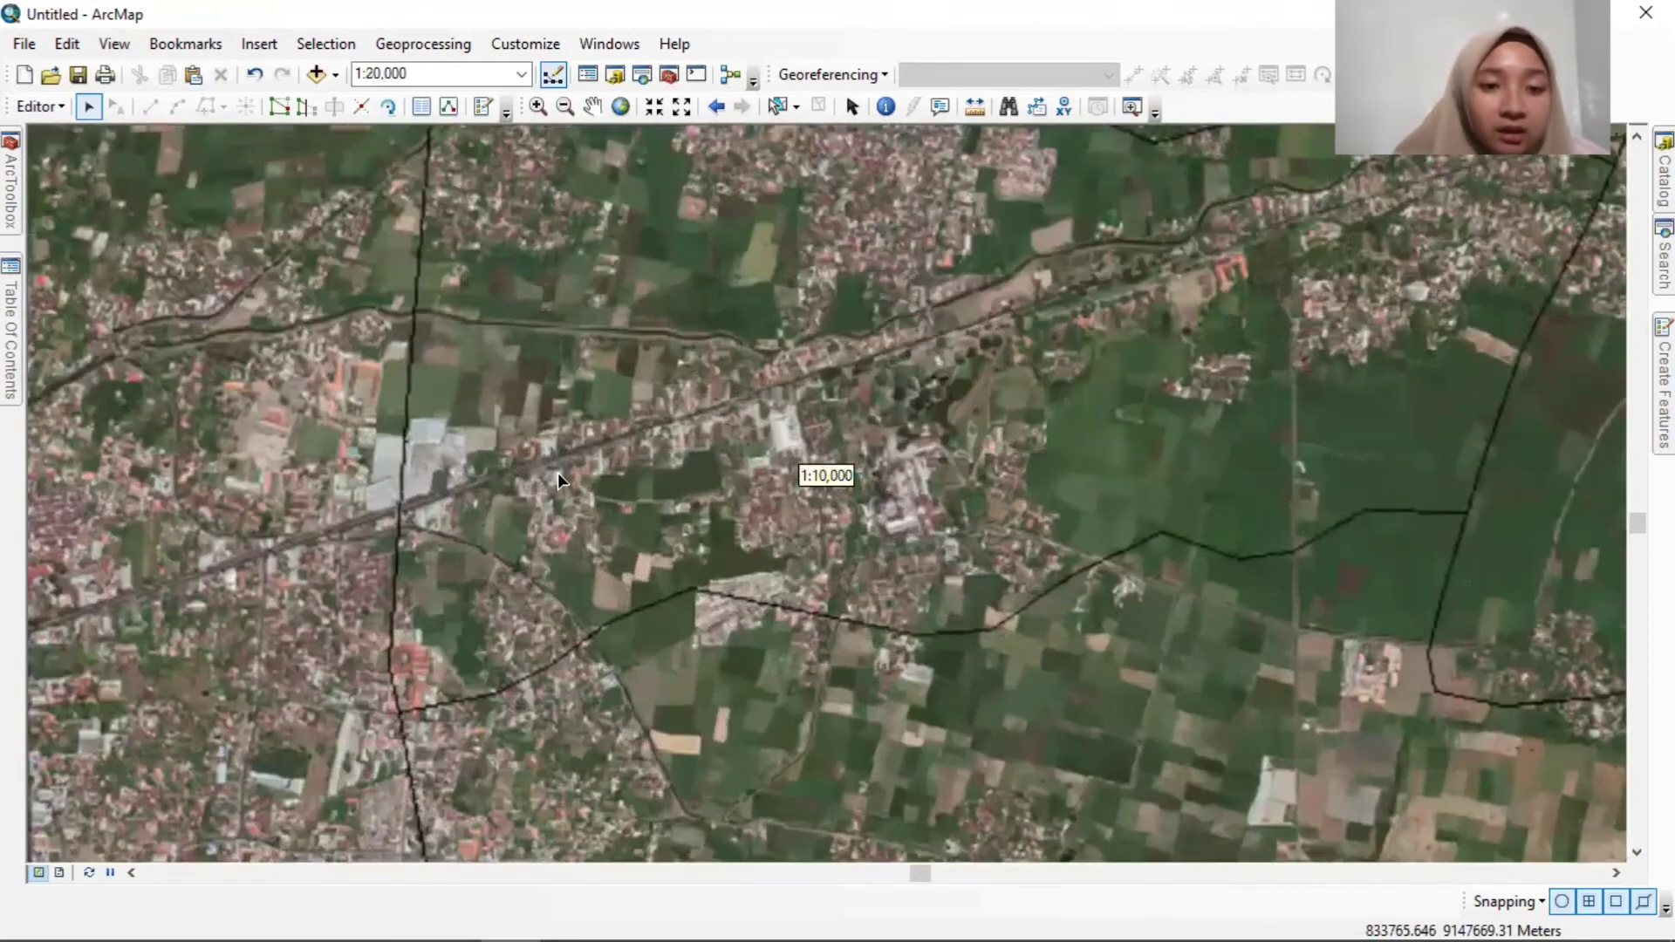
{"action": "scroll", "coordinate": [551, 479], "scroll_direction": "down", "scroll_amount": 2}
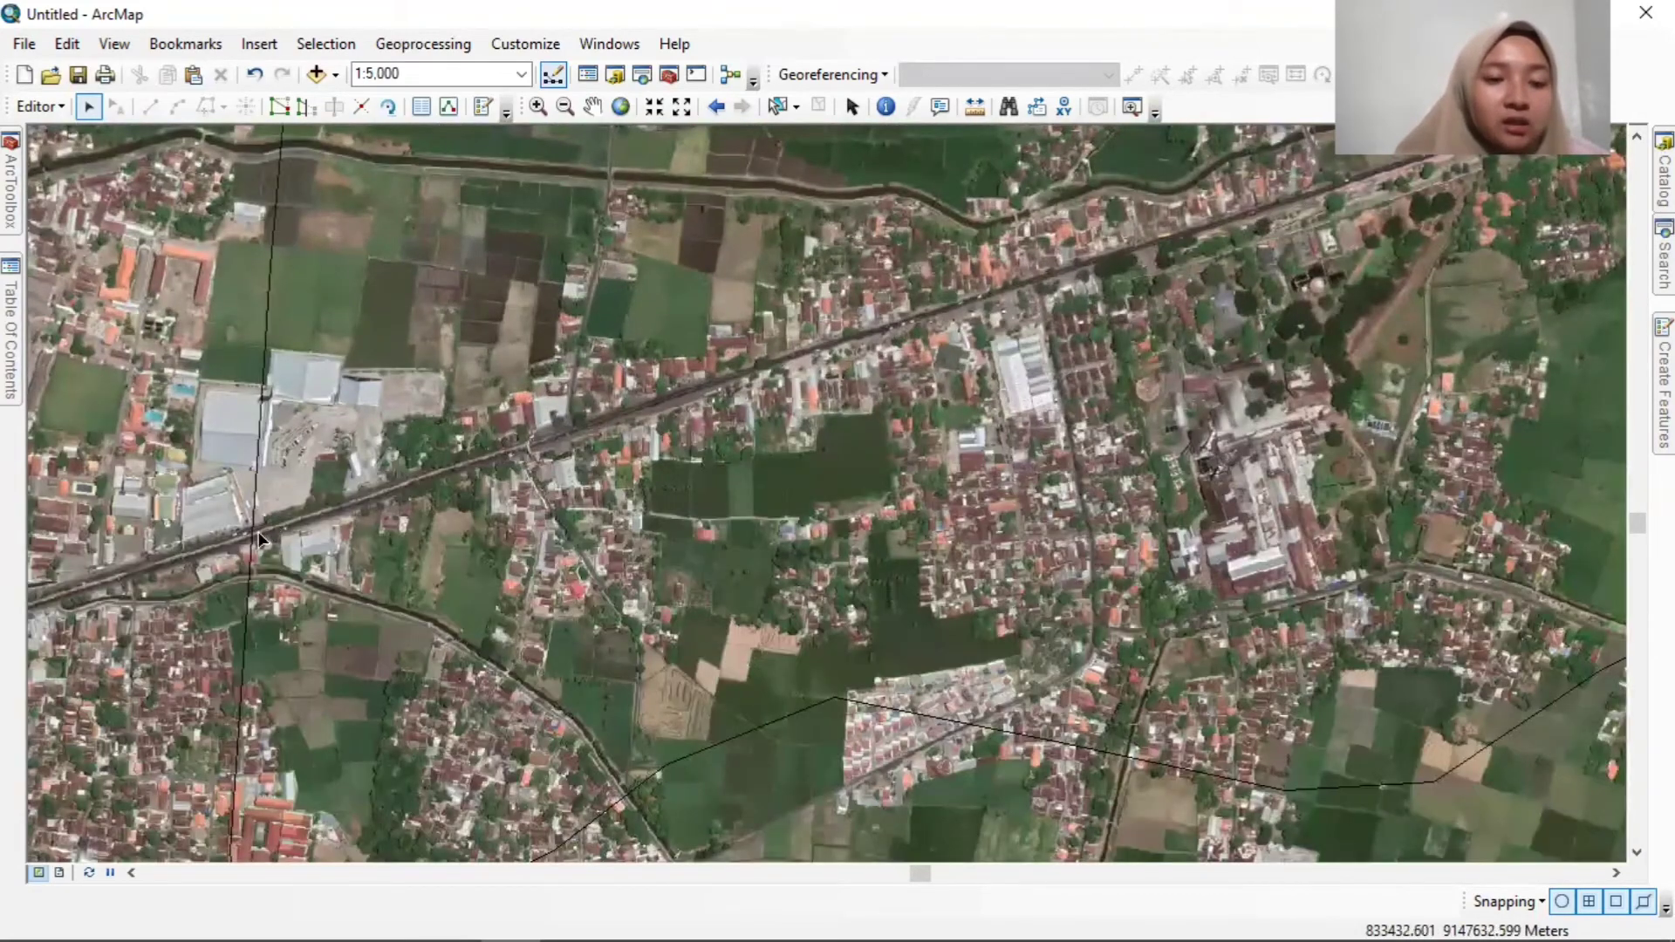
{"action": "scroll", "coordinate": [249, 537], "scroll_direction": "down", "scroll_amount": 2}
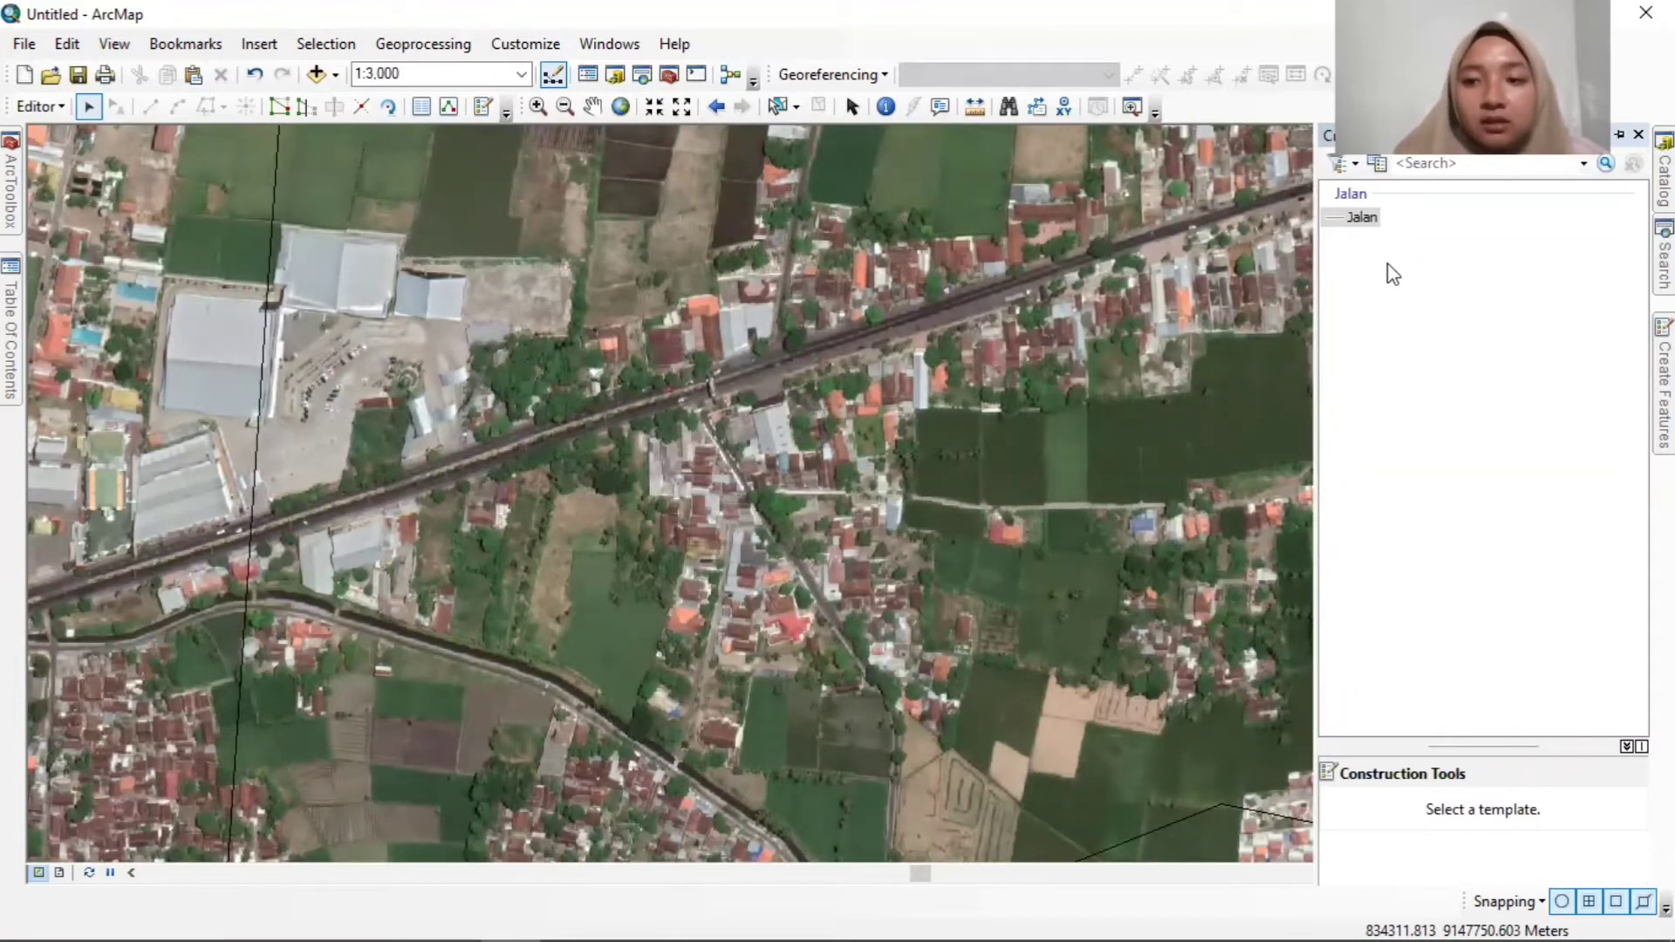
{"action": "left_click", "coordinate": [1360, 220]}
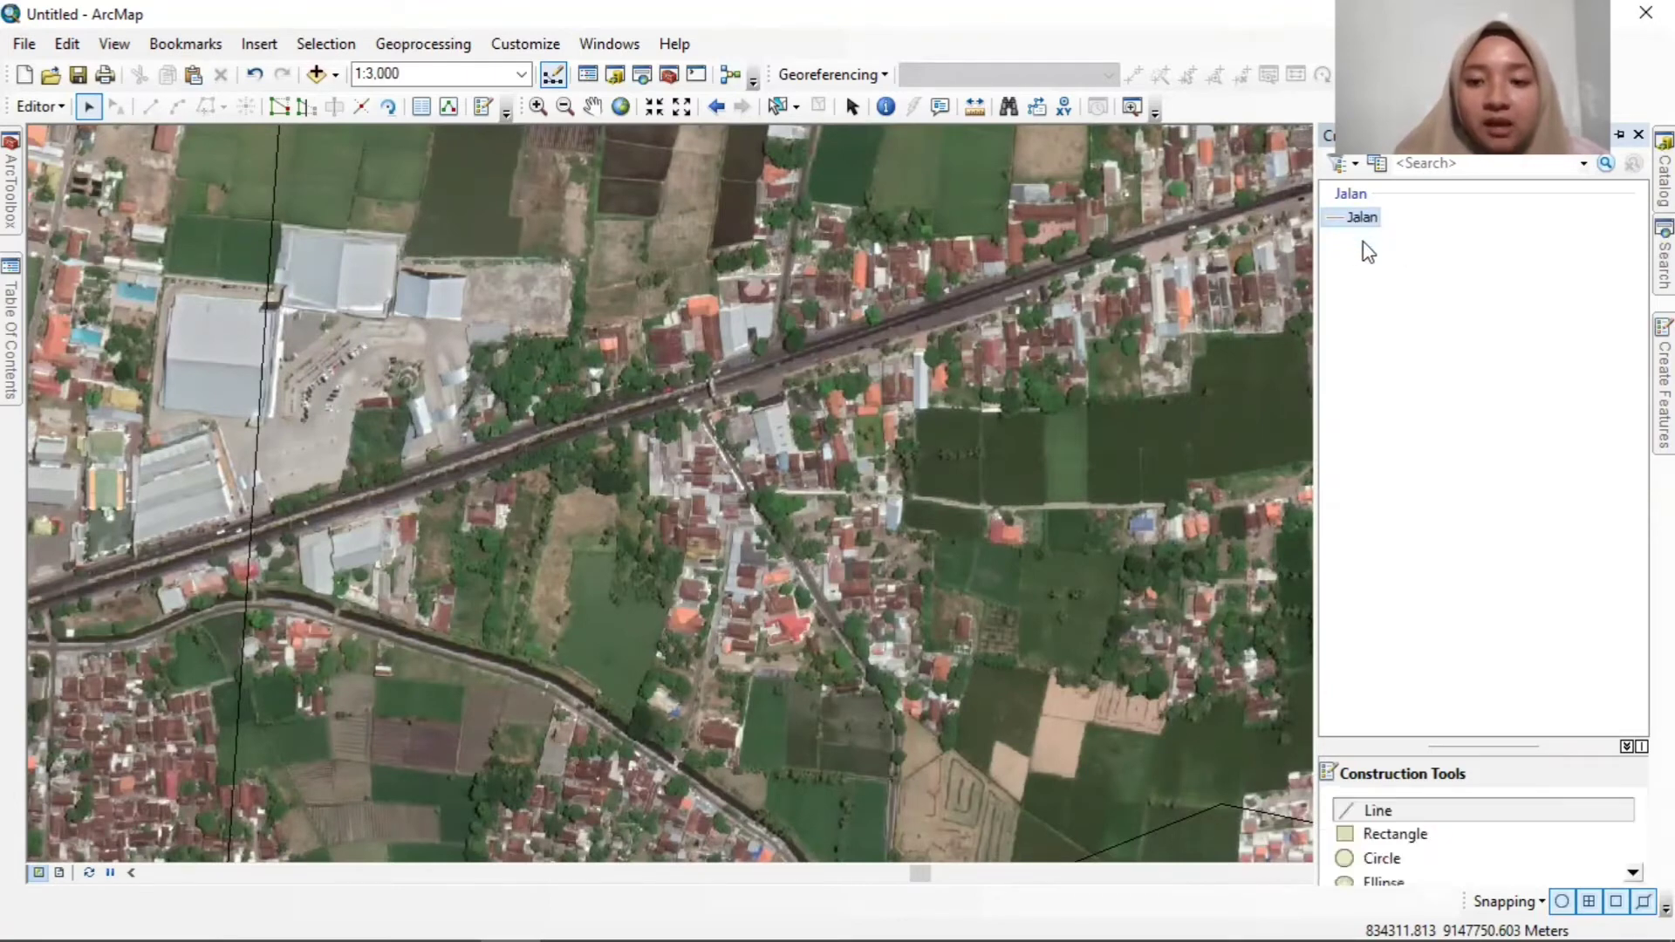
{"action": "left_click", "coordinate": [1379, 811]}
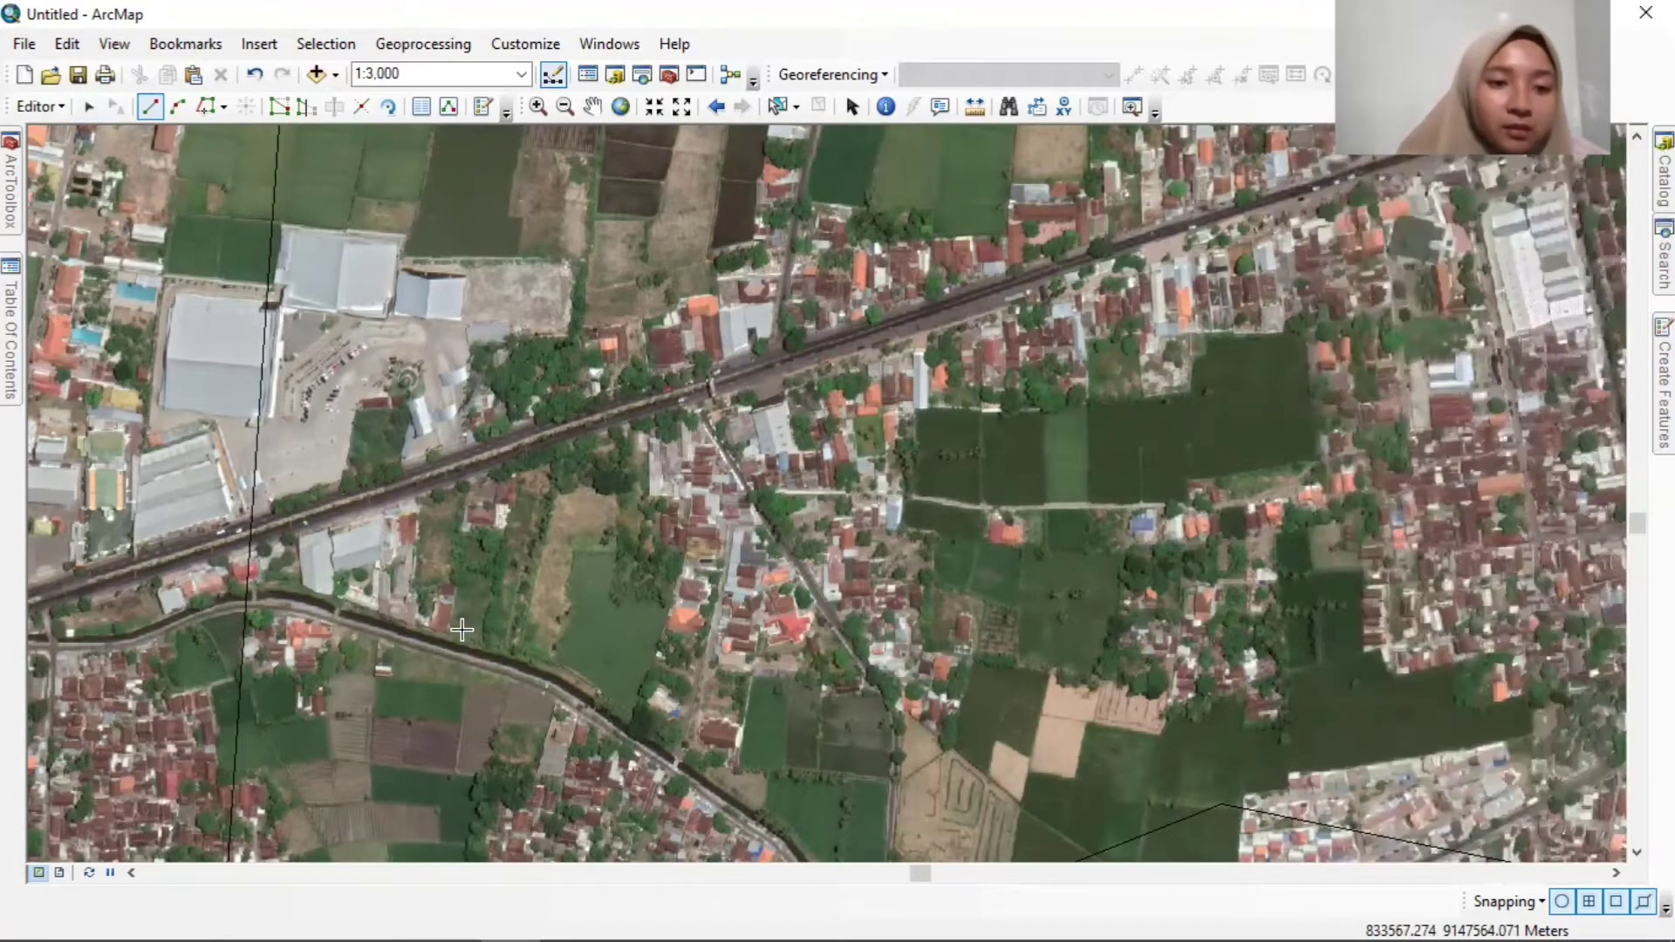
{"action": "scroll", "coordinate": [249, 521], "scroll_direction": "up", "scroll_amount": 3}
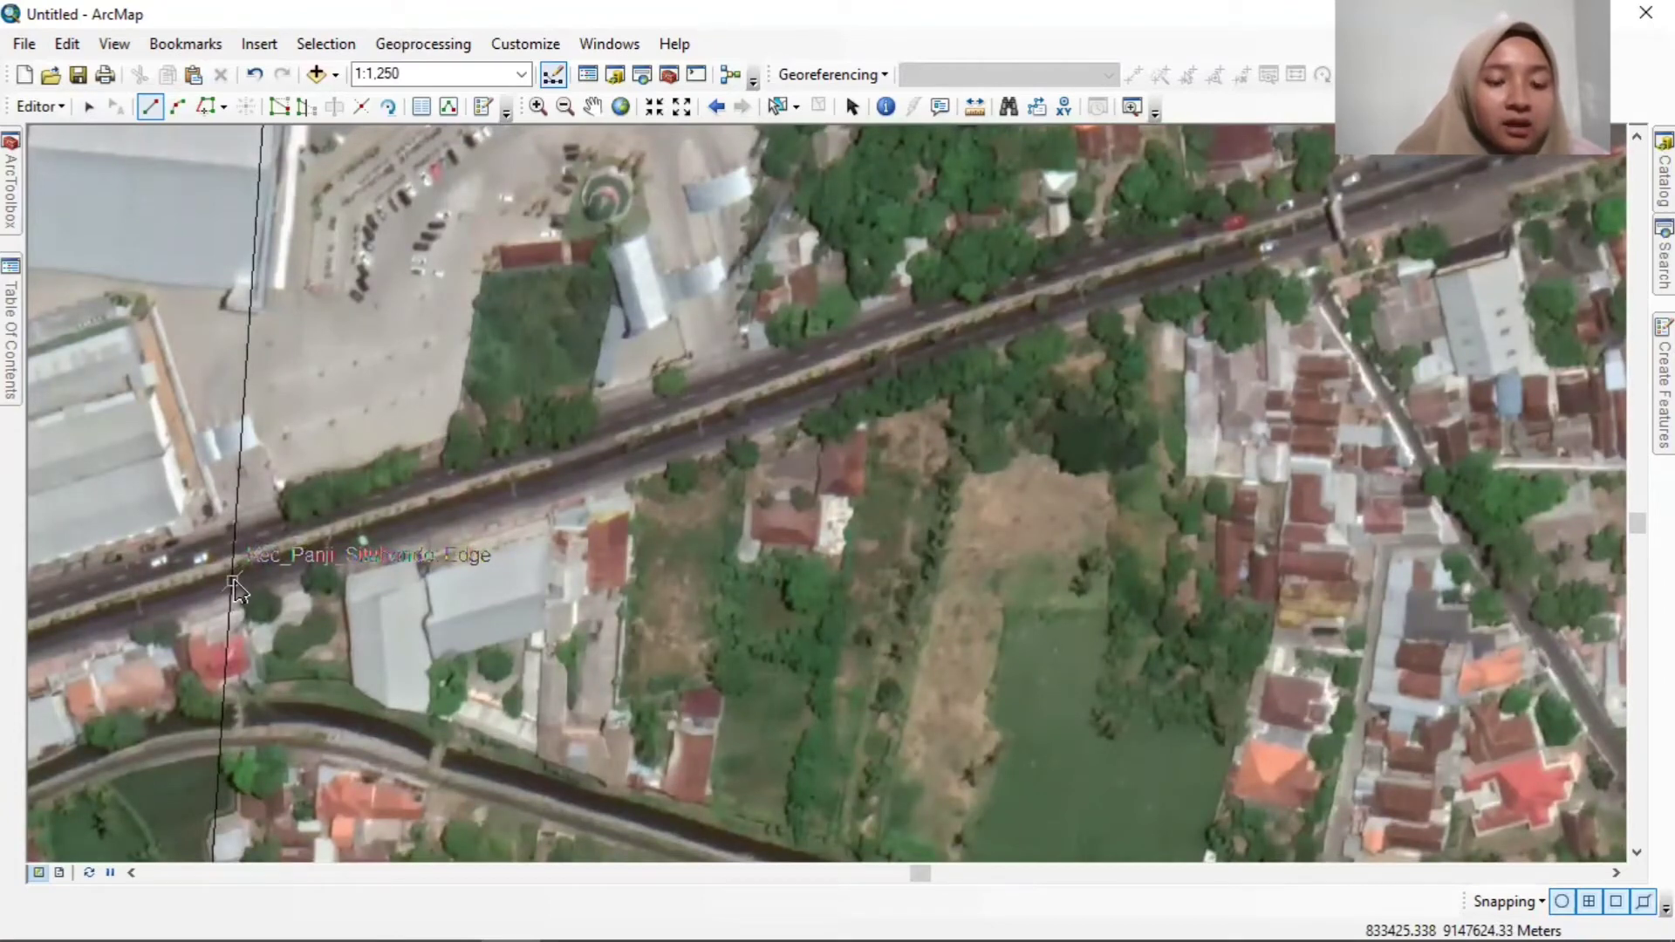
{"action": "left_click", "coordinate": [234, 582]}
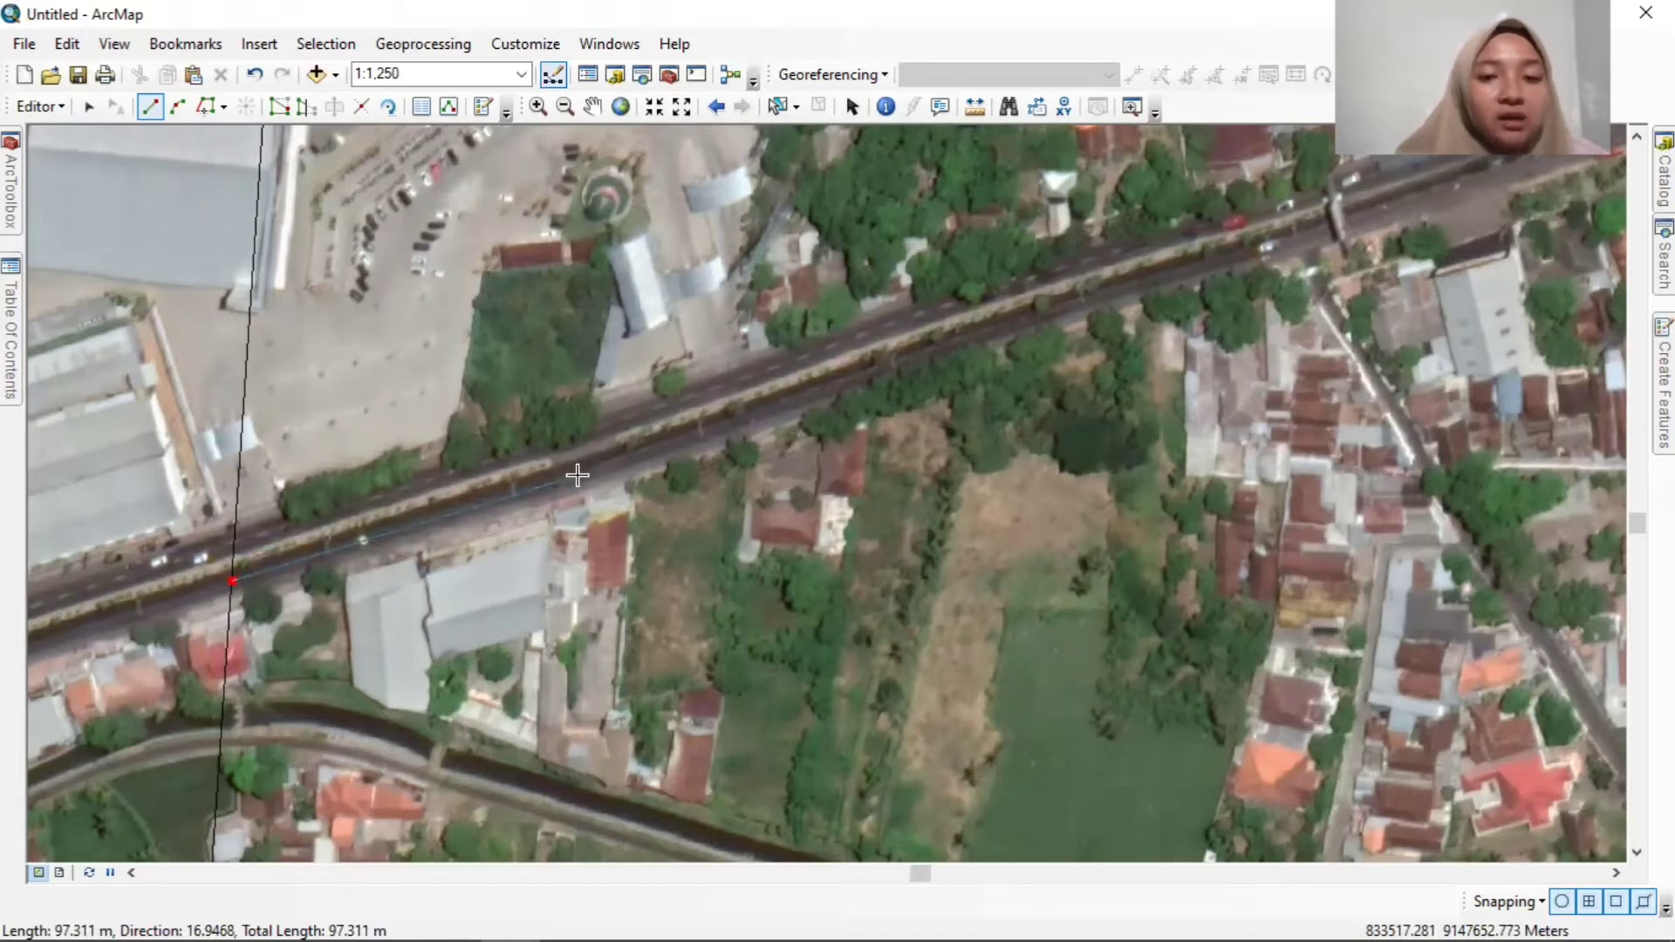
{"action": "left_click", "coordinate": [666, 446]}
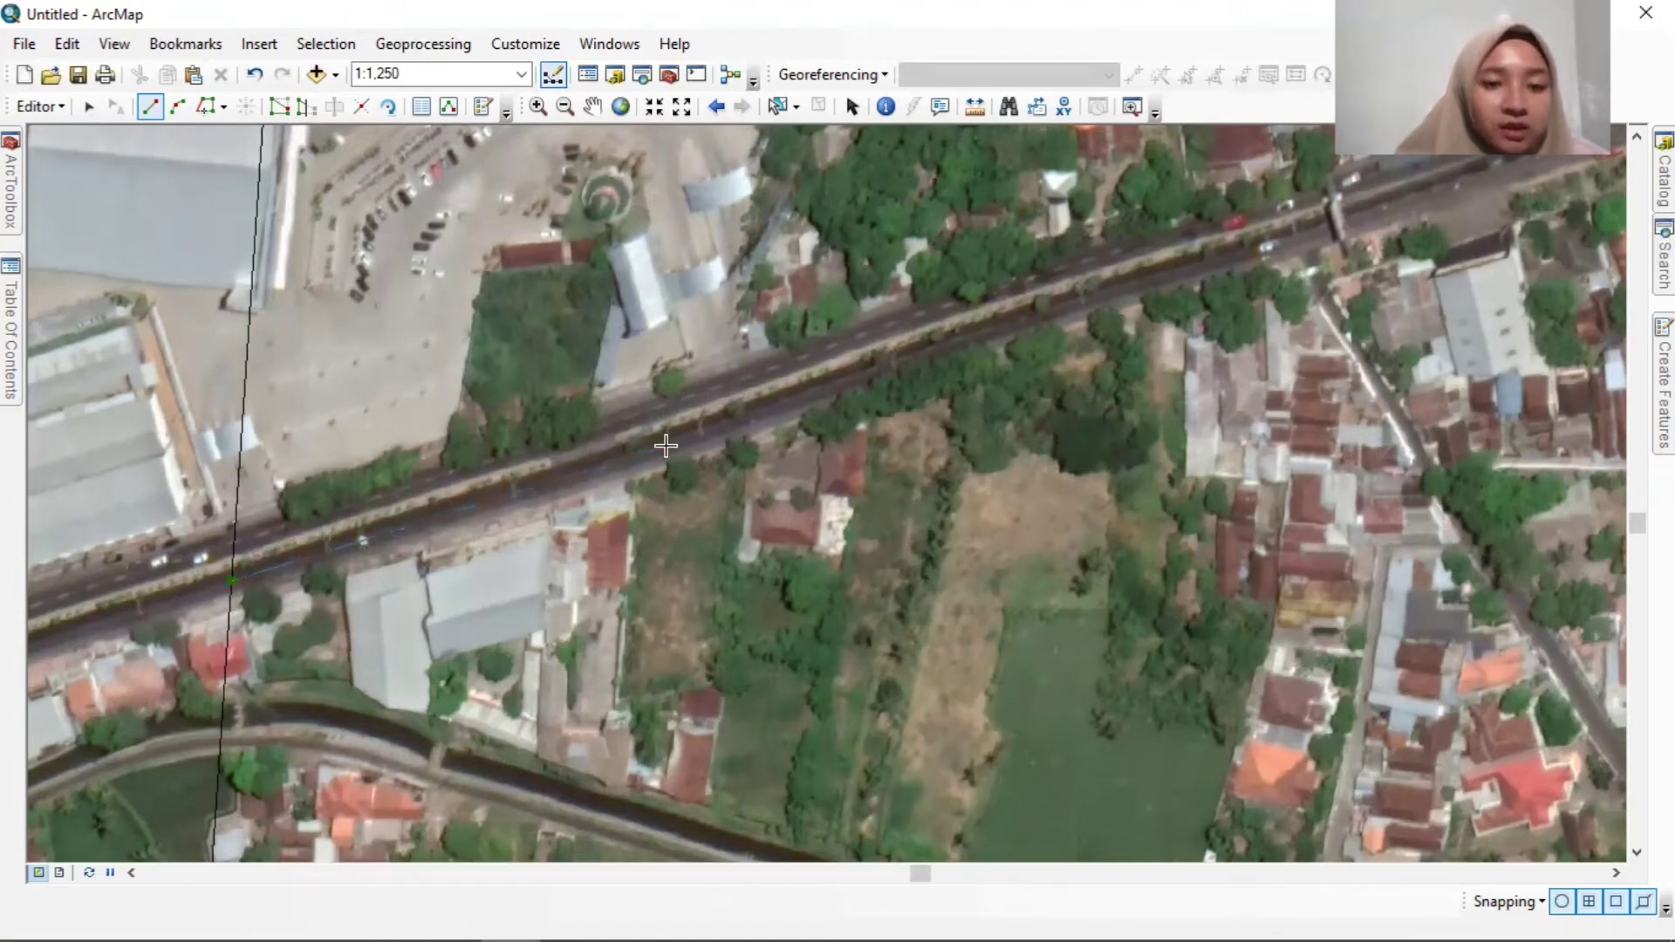
{"action": "left_click", "coordinate": [880, 373]}
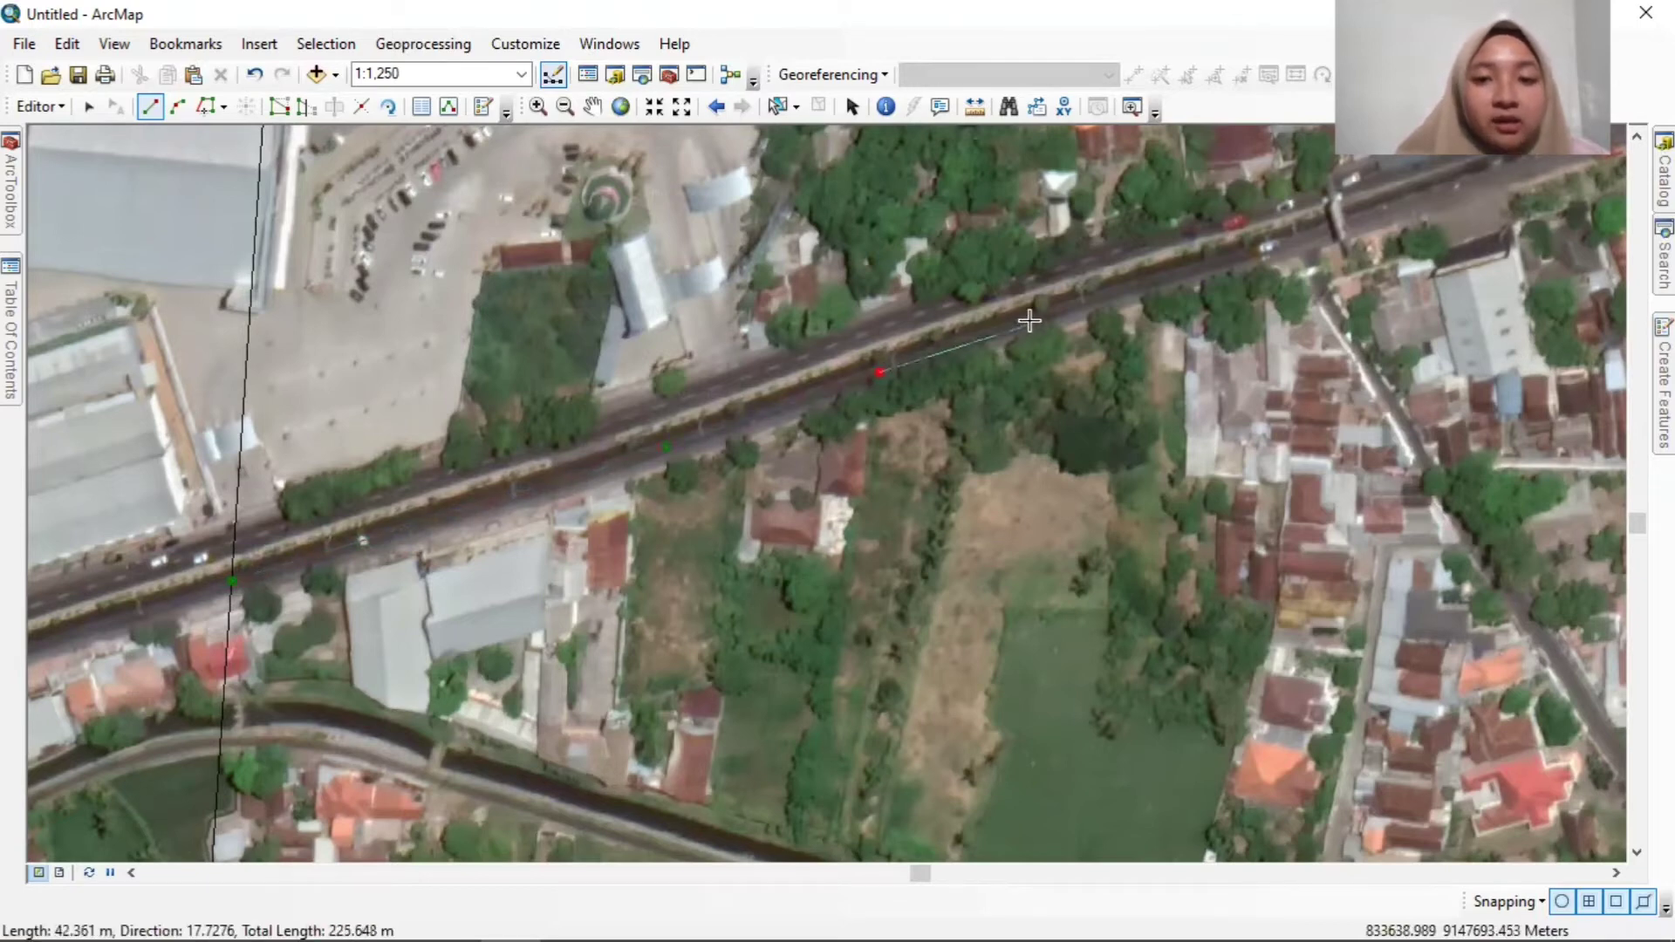
{"action": "left_click", "coordinate": [1054, 311]}
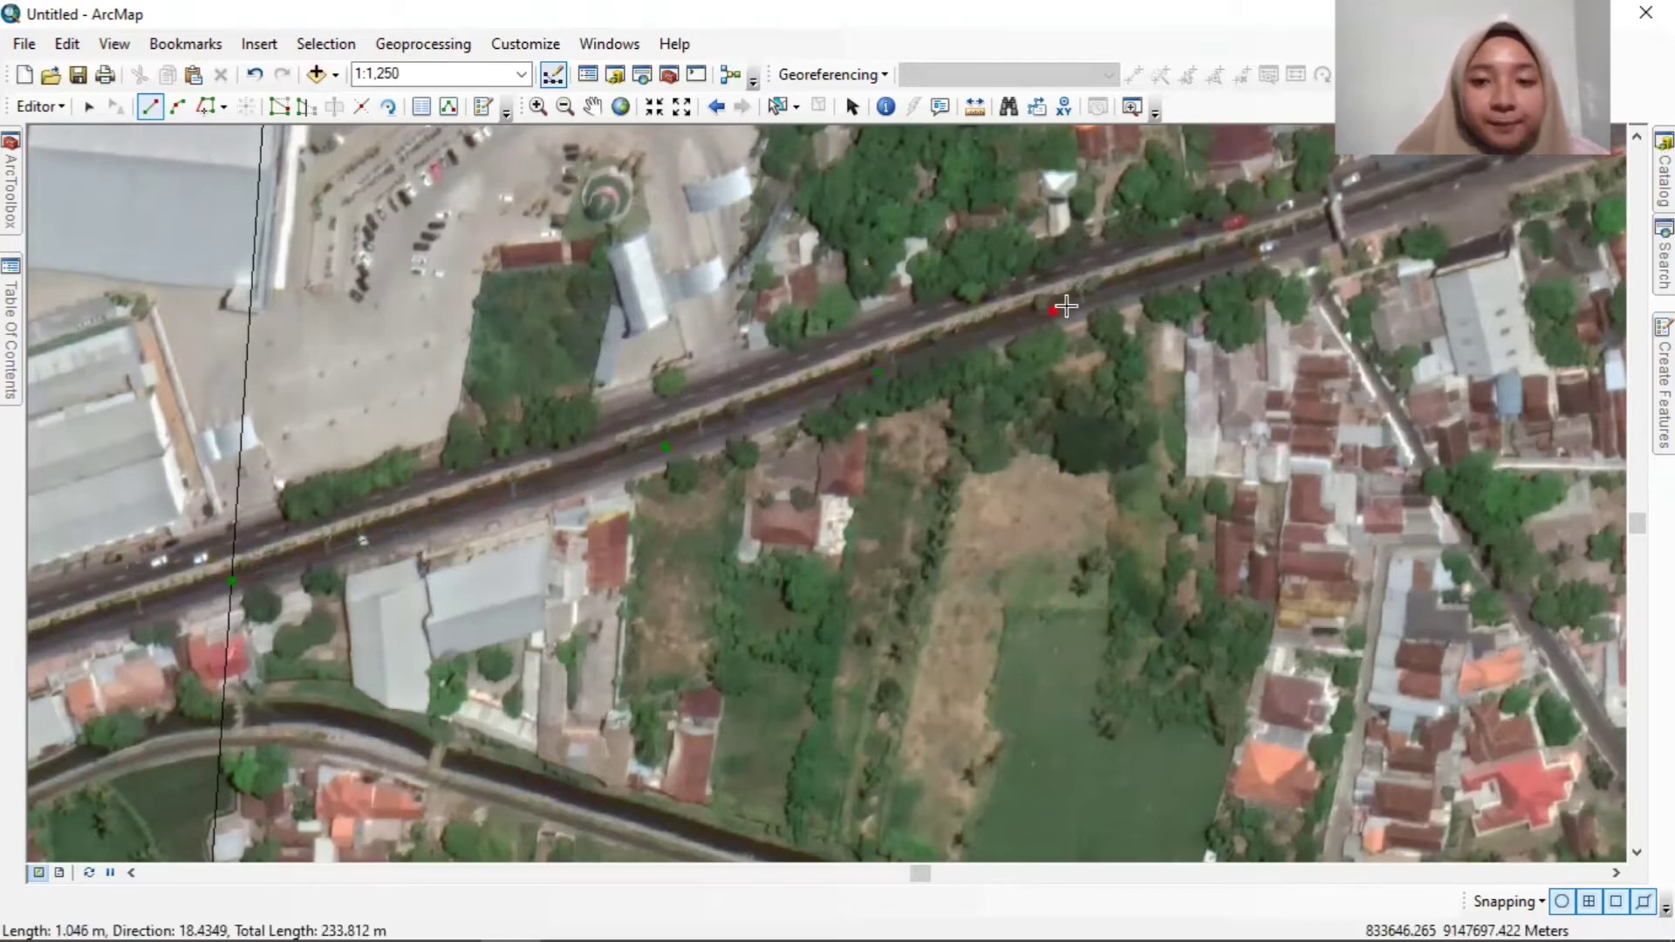
{"action": "left_click", "coordinate": [1240, 256]}
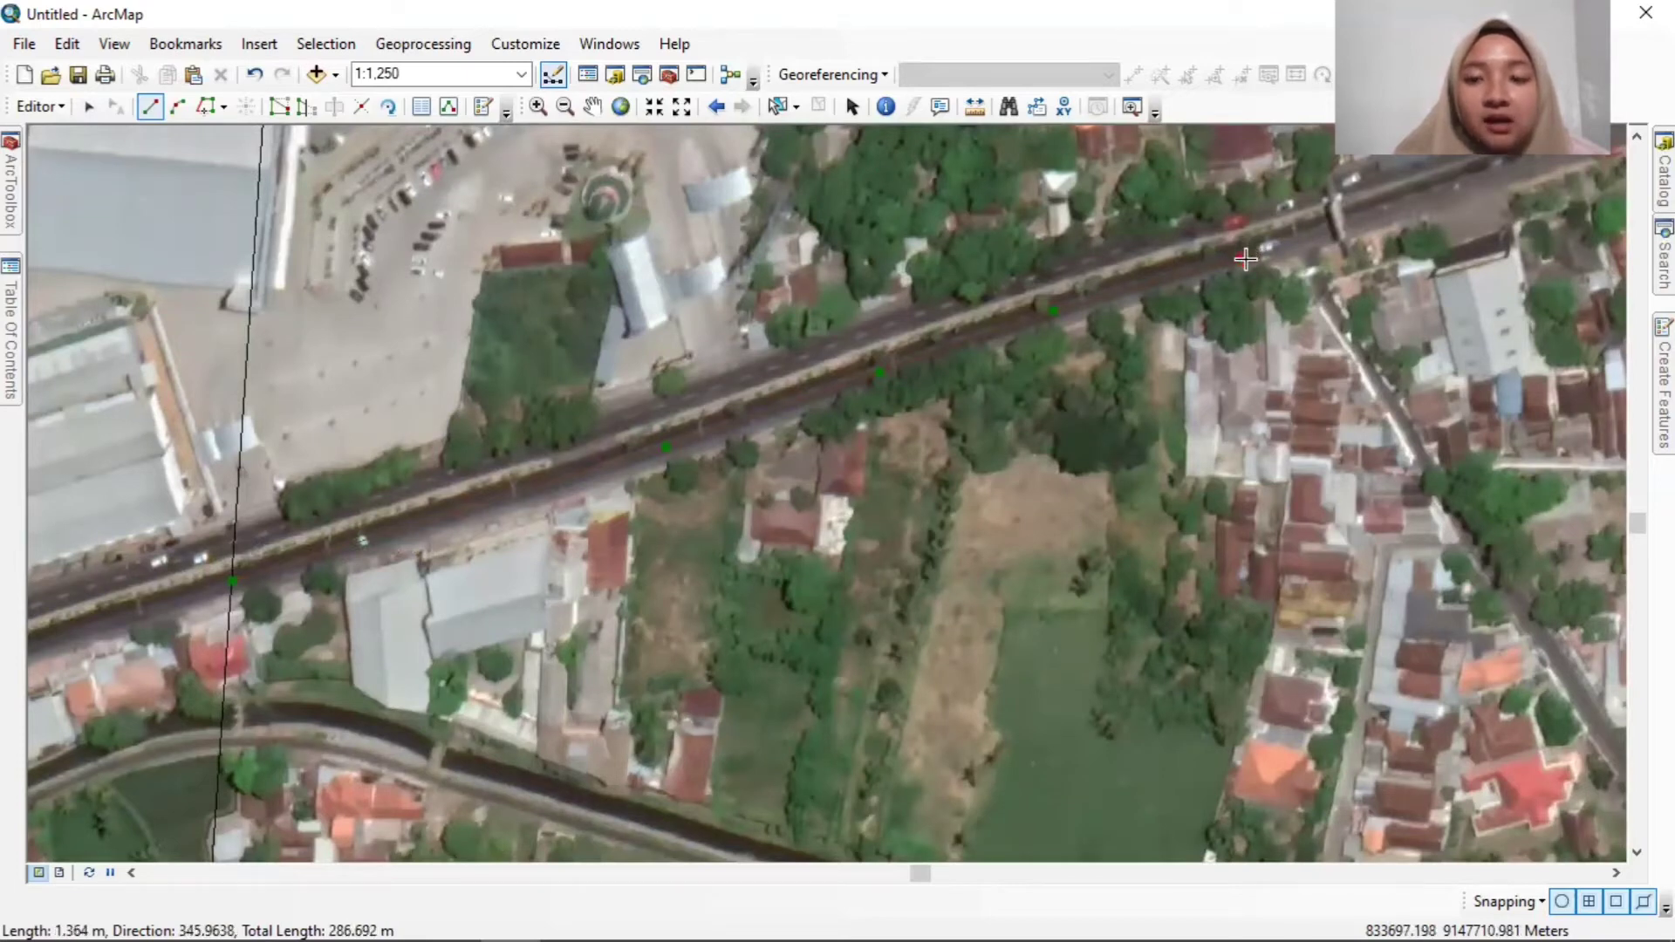
{"action": "right_click", "coordinate": [1242, 255]}
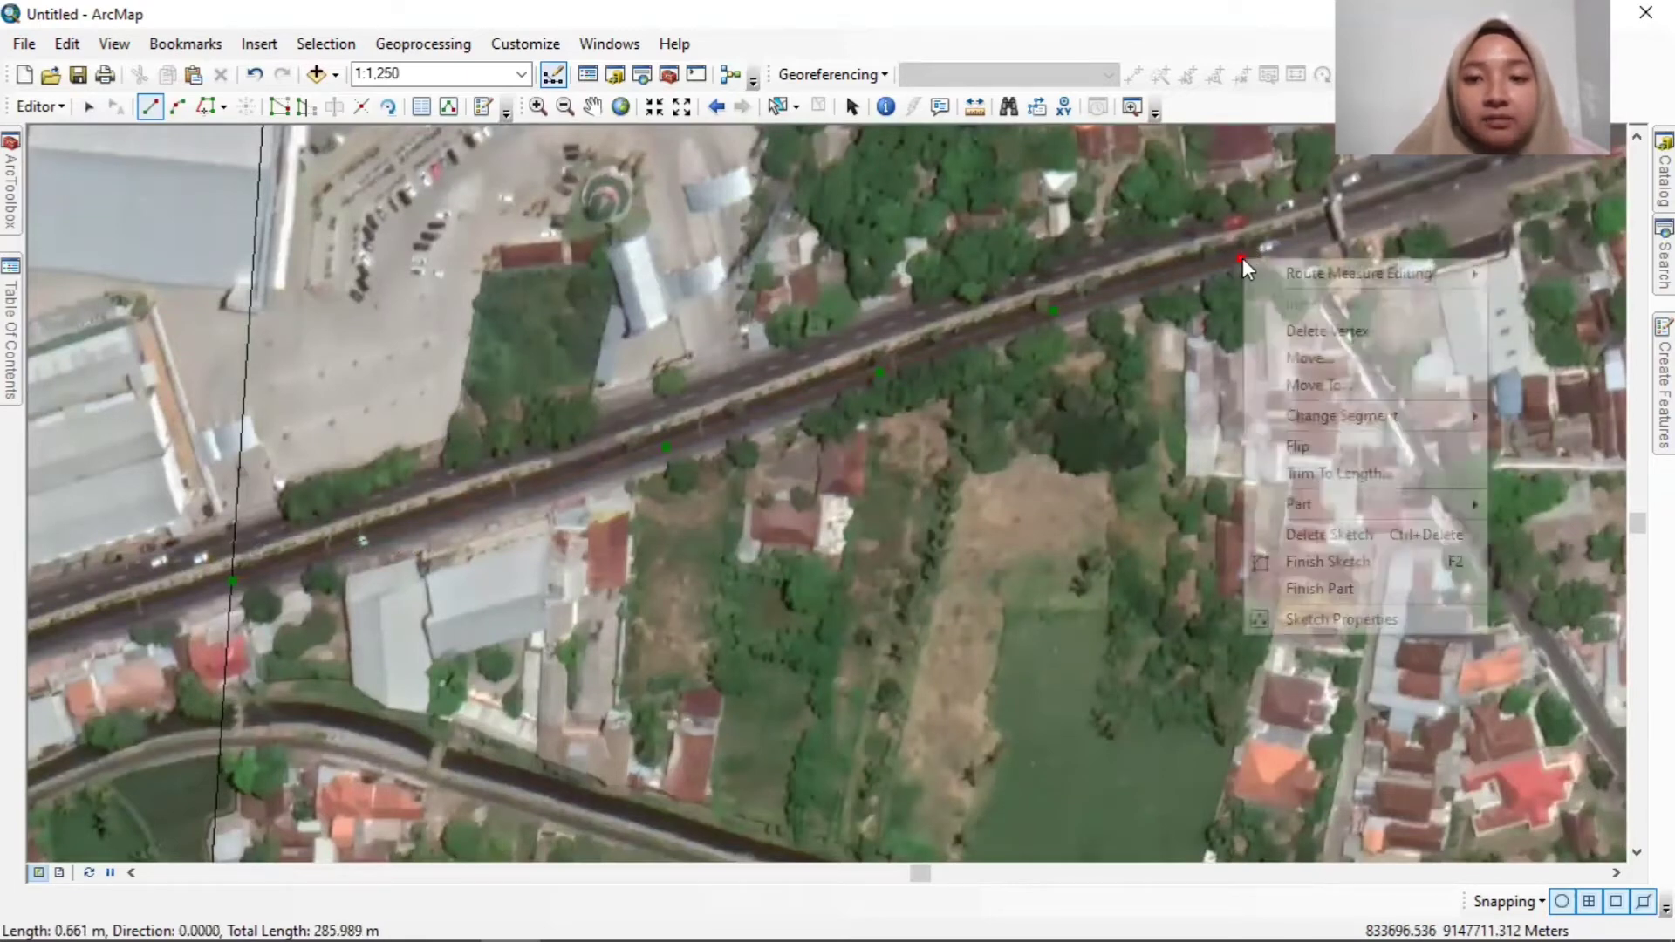
{"action": "left_click", "coordinate": [1295, 561]}
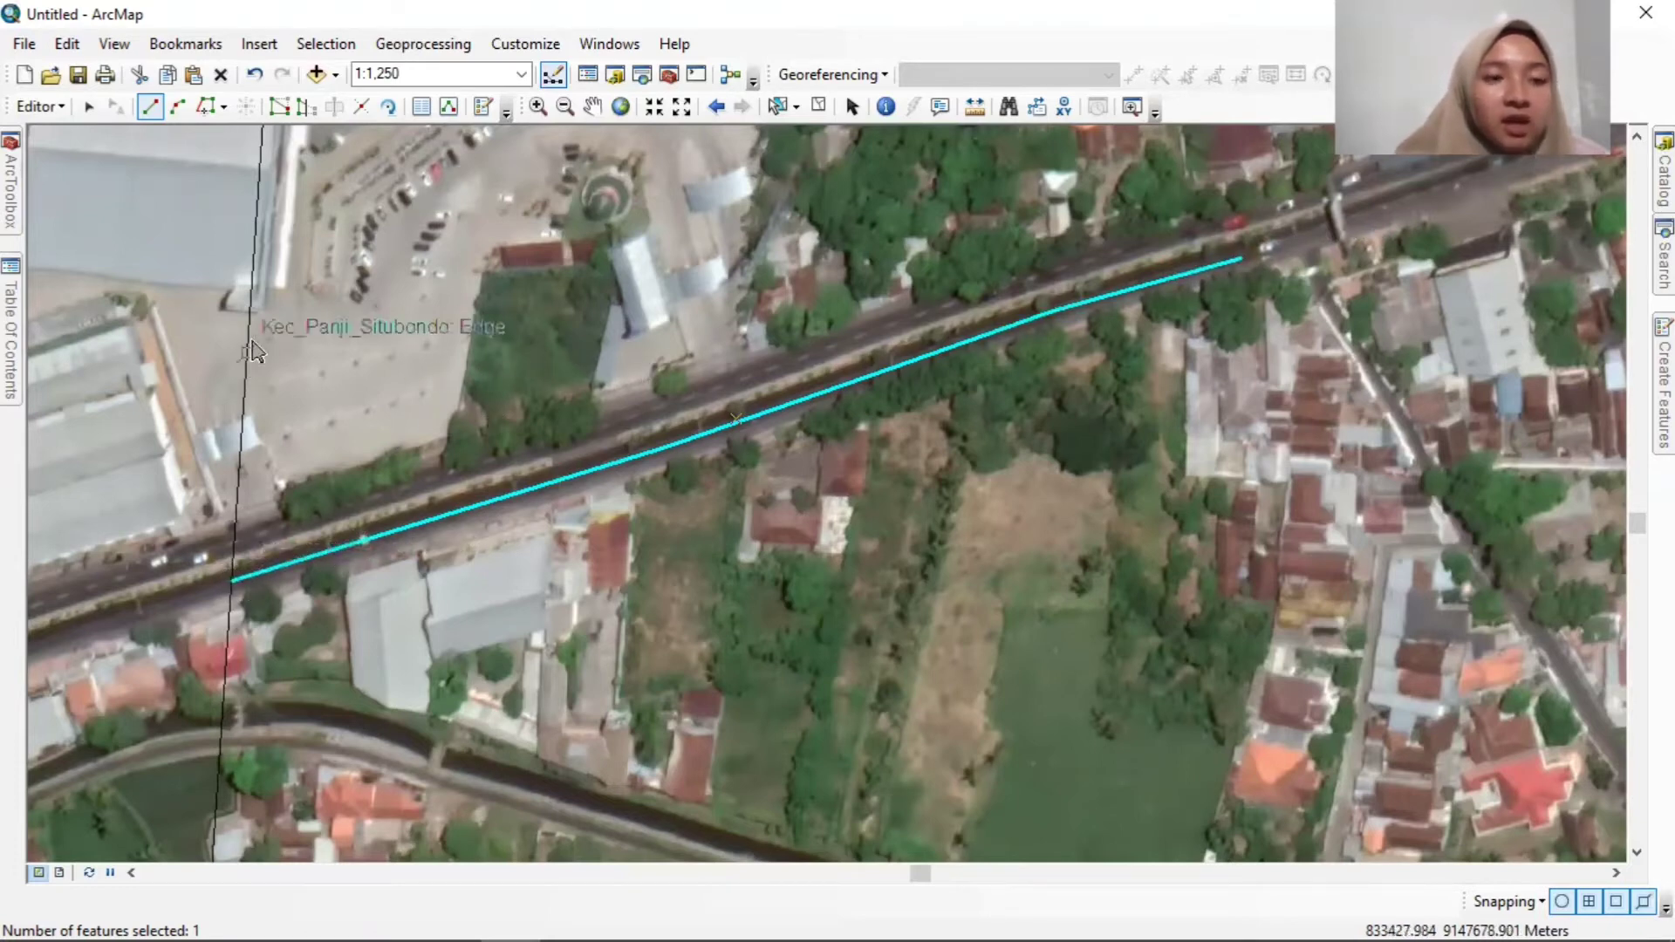
Save the edits to the Jalan layer and stop the edit session.
{"action": "left_click", "coordinate": [48, 109]}
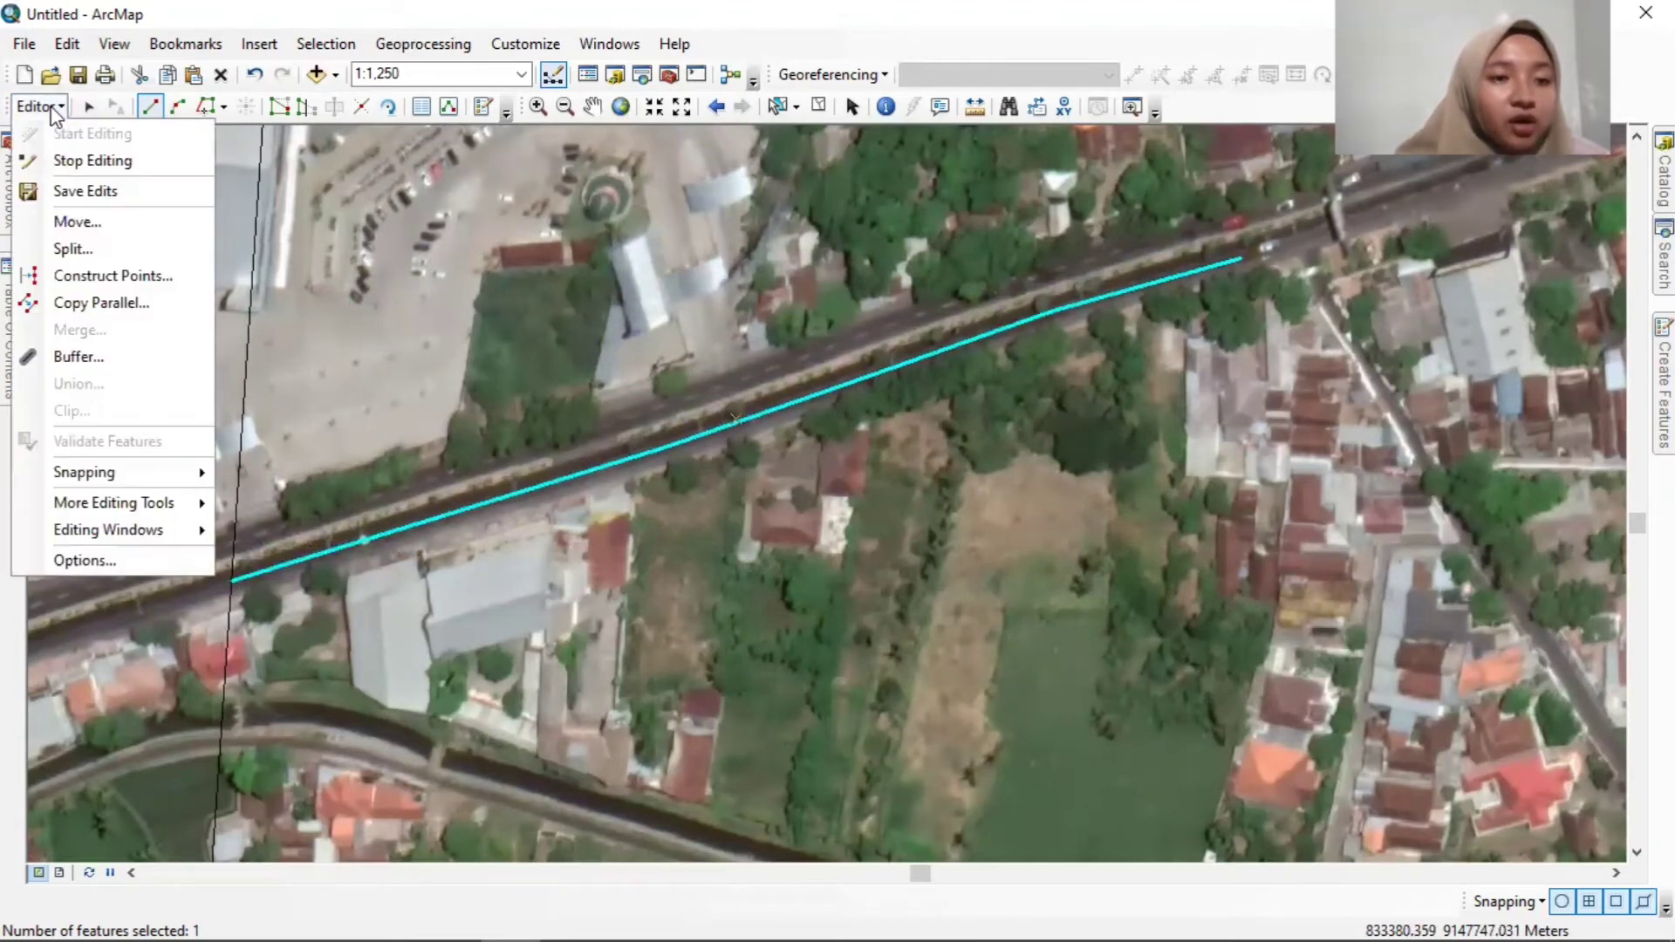
{"action": "left_click", "coordinate": [70, 200]}
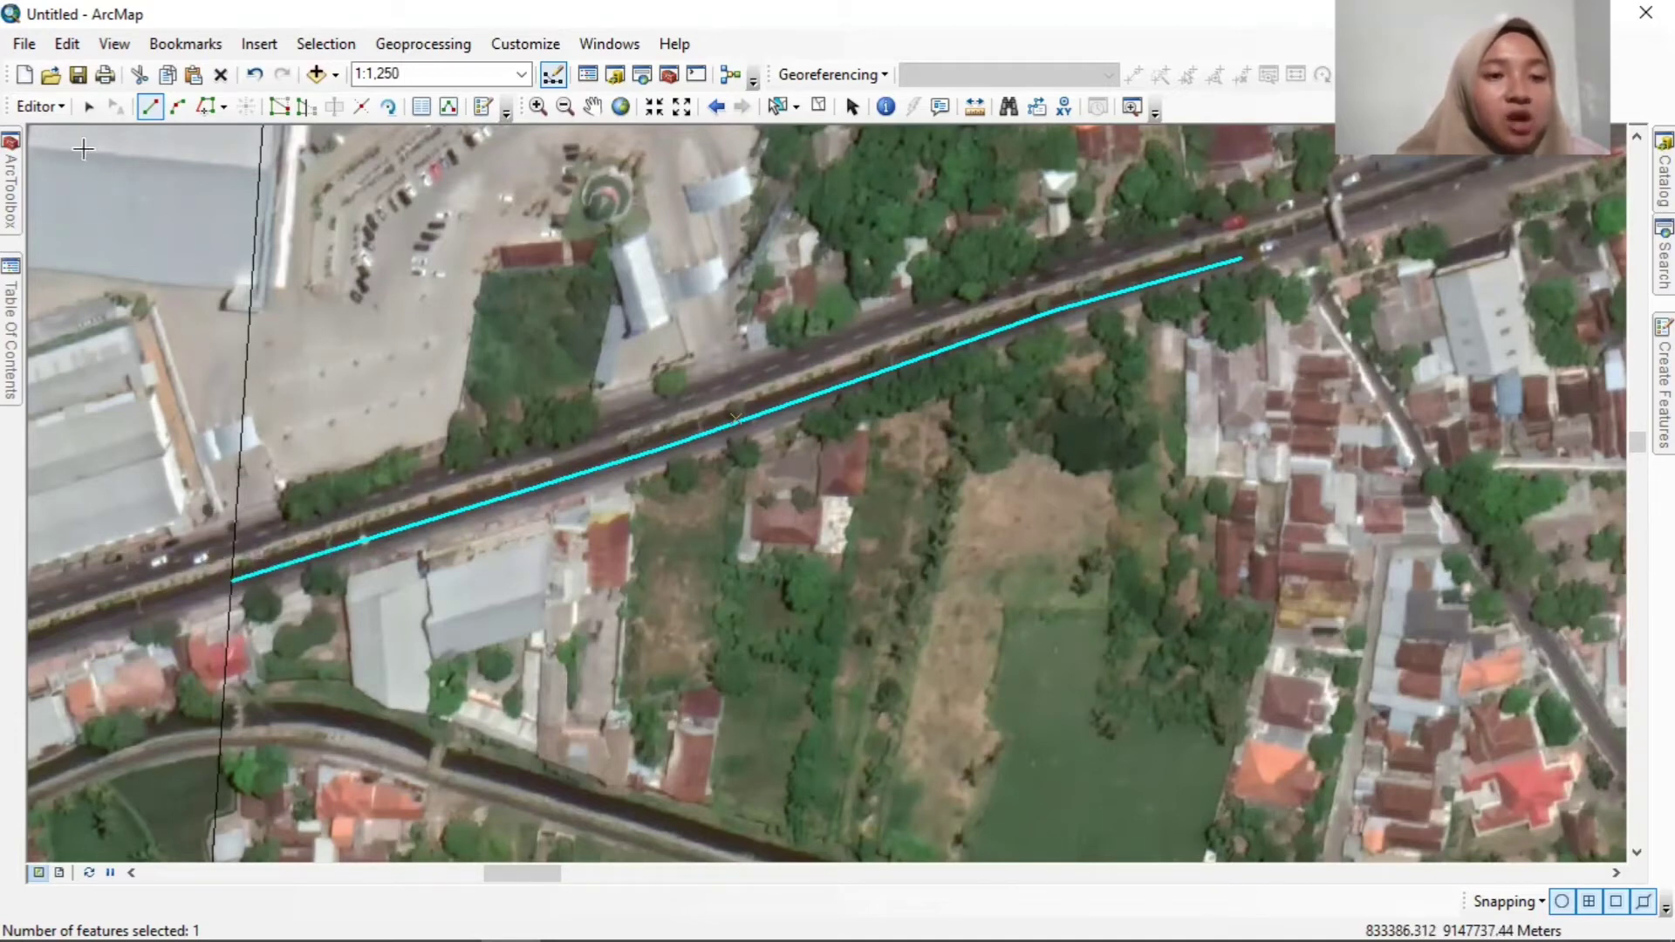
{"action": "left_click", "coordinate": [61, 109]}
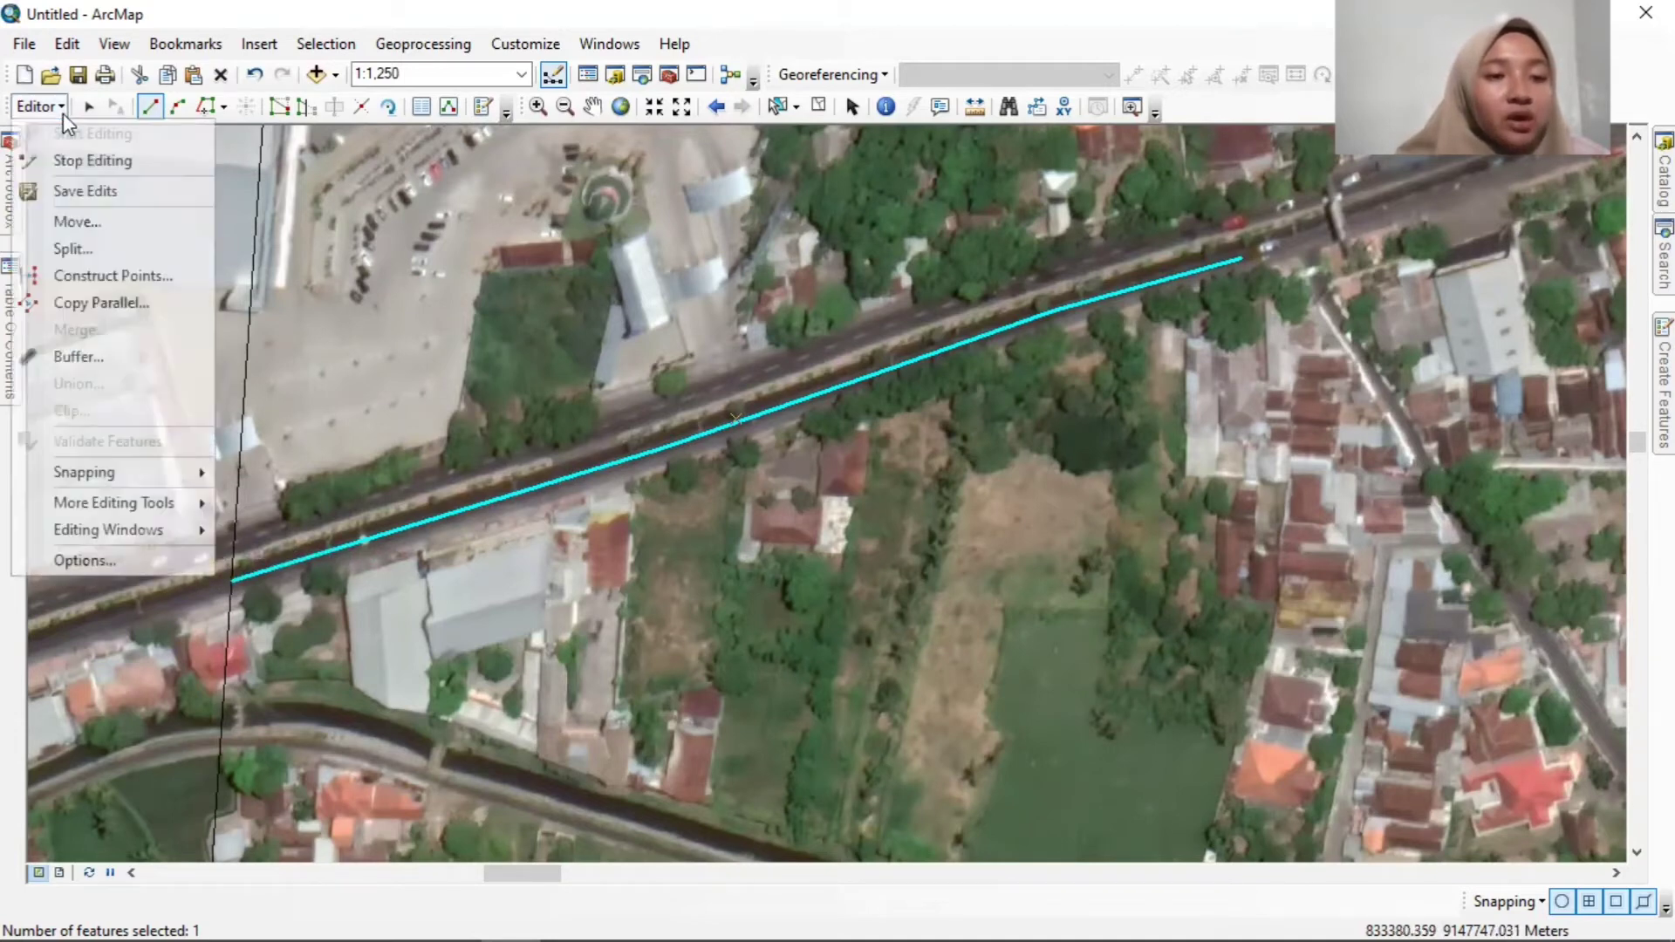
{"action": "left_click", "coordinate": [72, 160]}
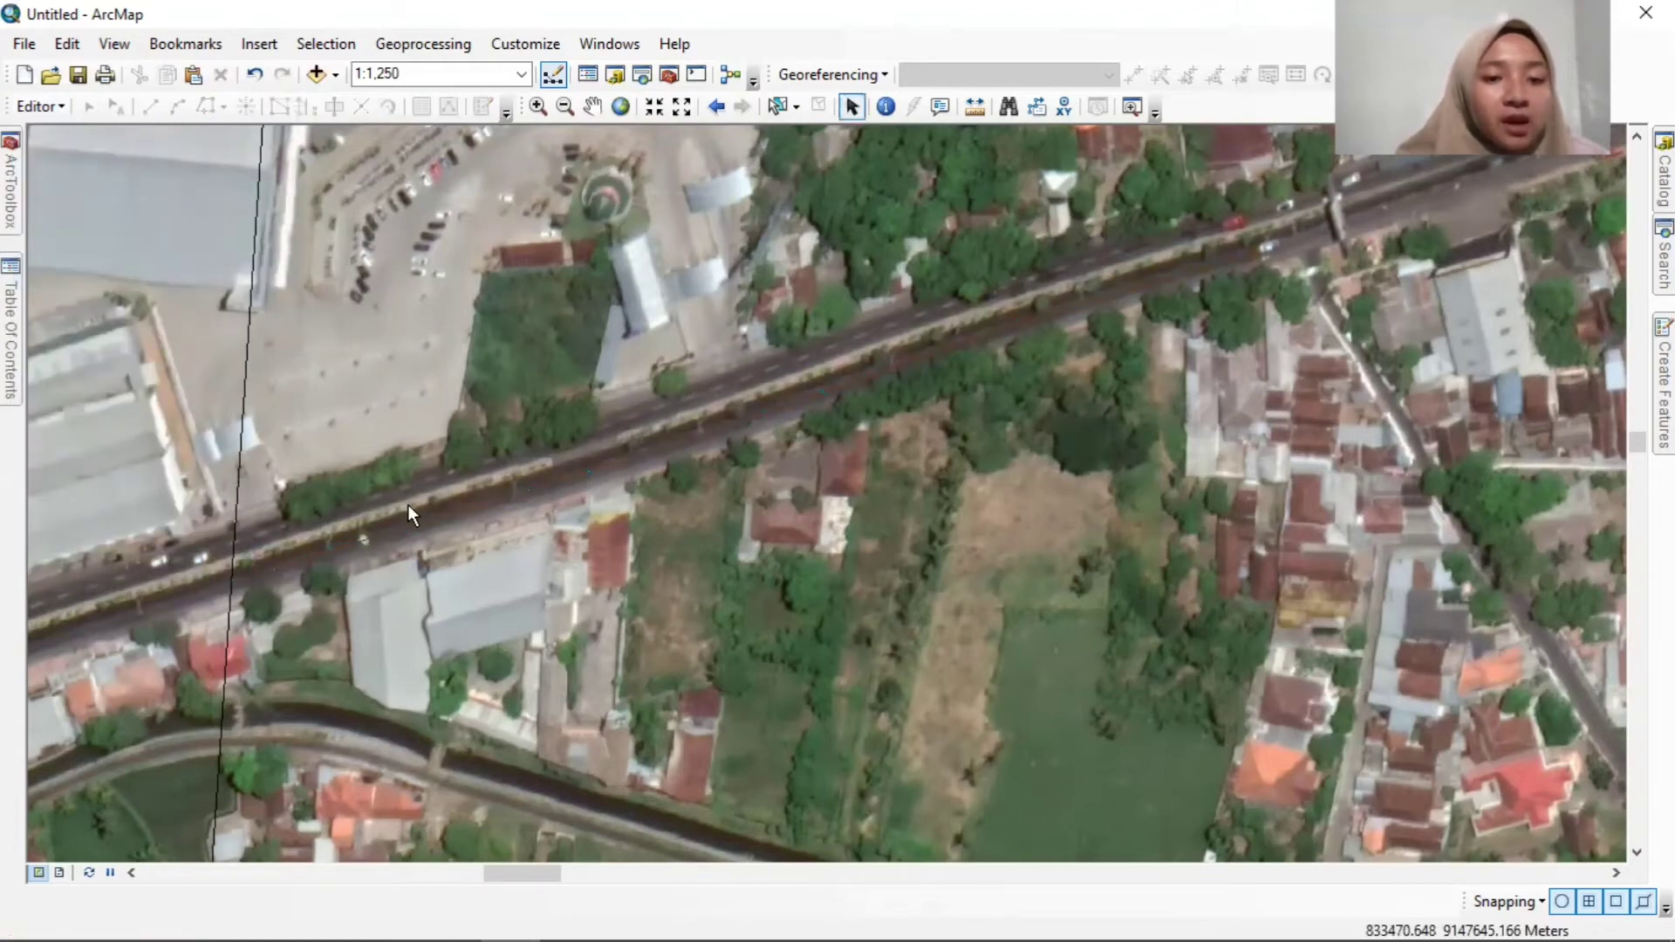
{"action": "scroll", "coordinate": [410, 493], "scroll_direction": "down", "scroll_amount": 1}
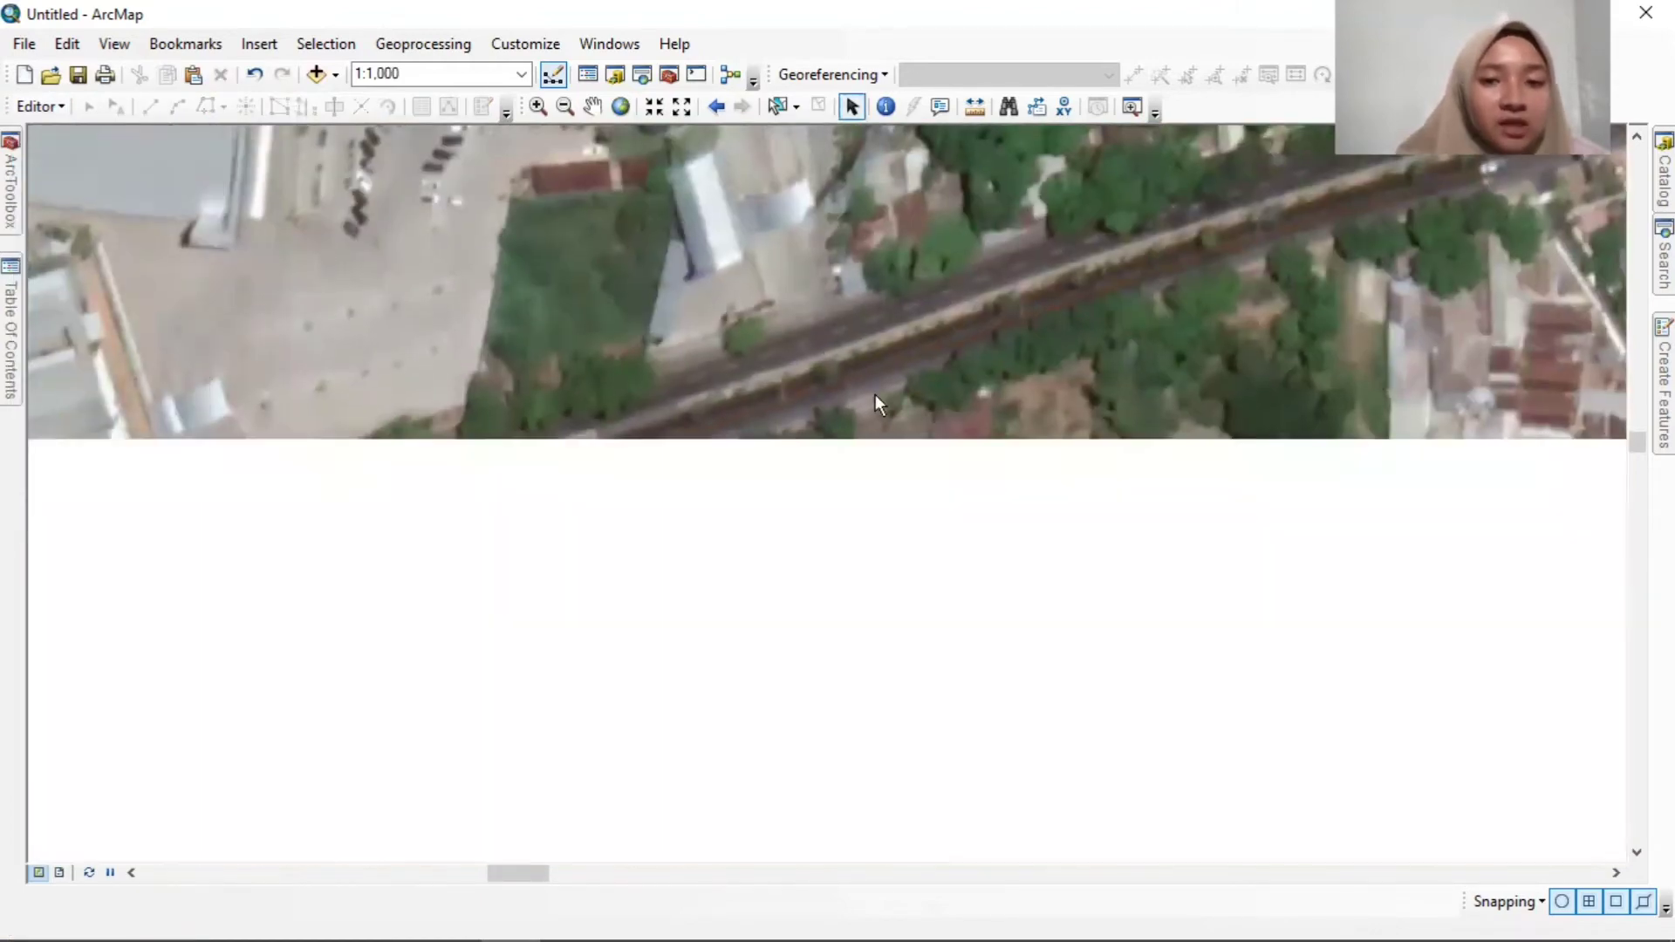
{"action": "scroll", "coordinate": [943, 358], "scroll_direction": "up", "scroll_amount": 1}
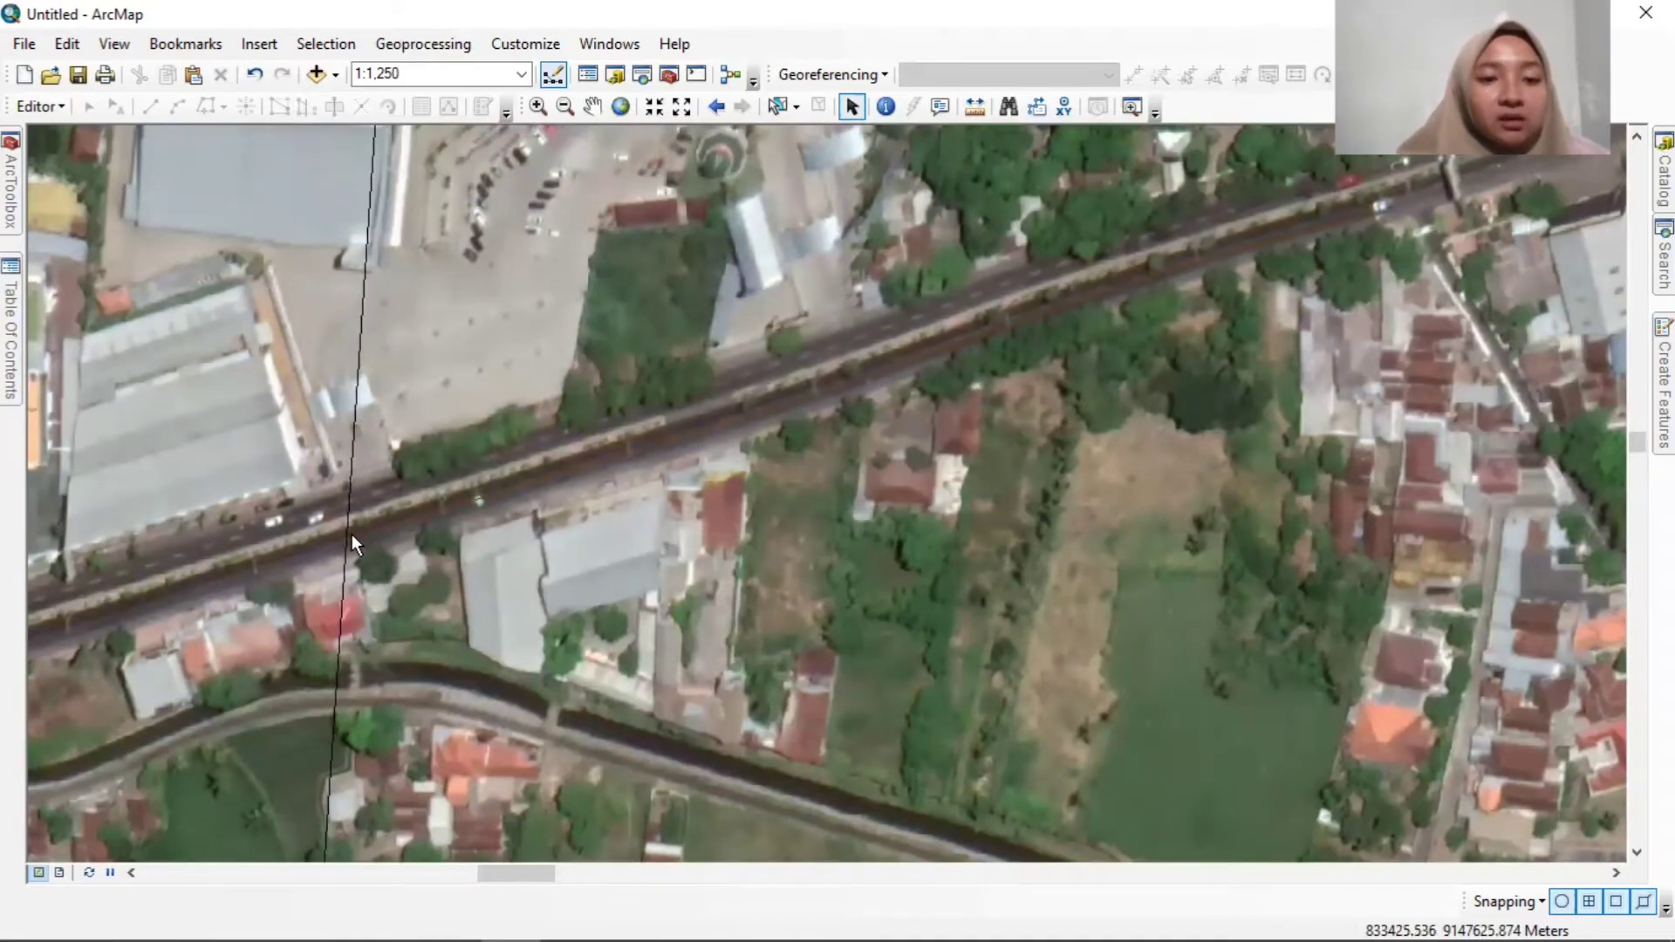
{"action": "scroll", "coordinate": [352, 534], "scroll_direction": "up", "scroll_amount": 1}
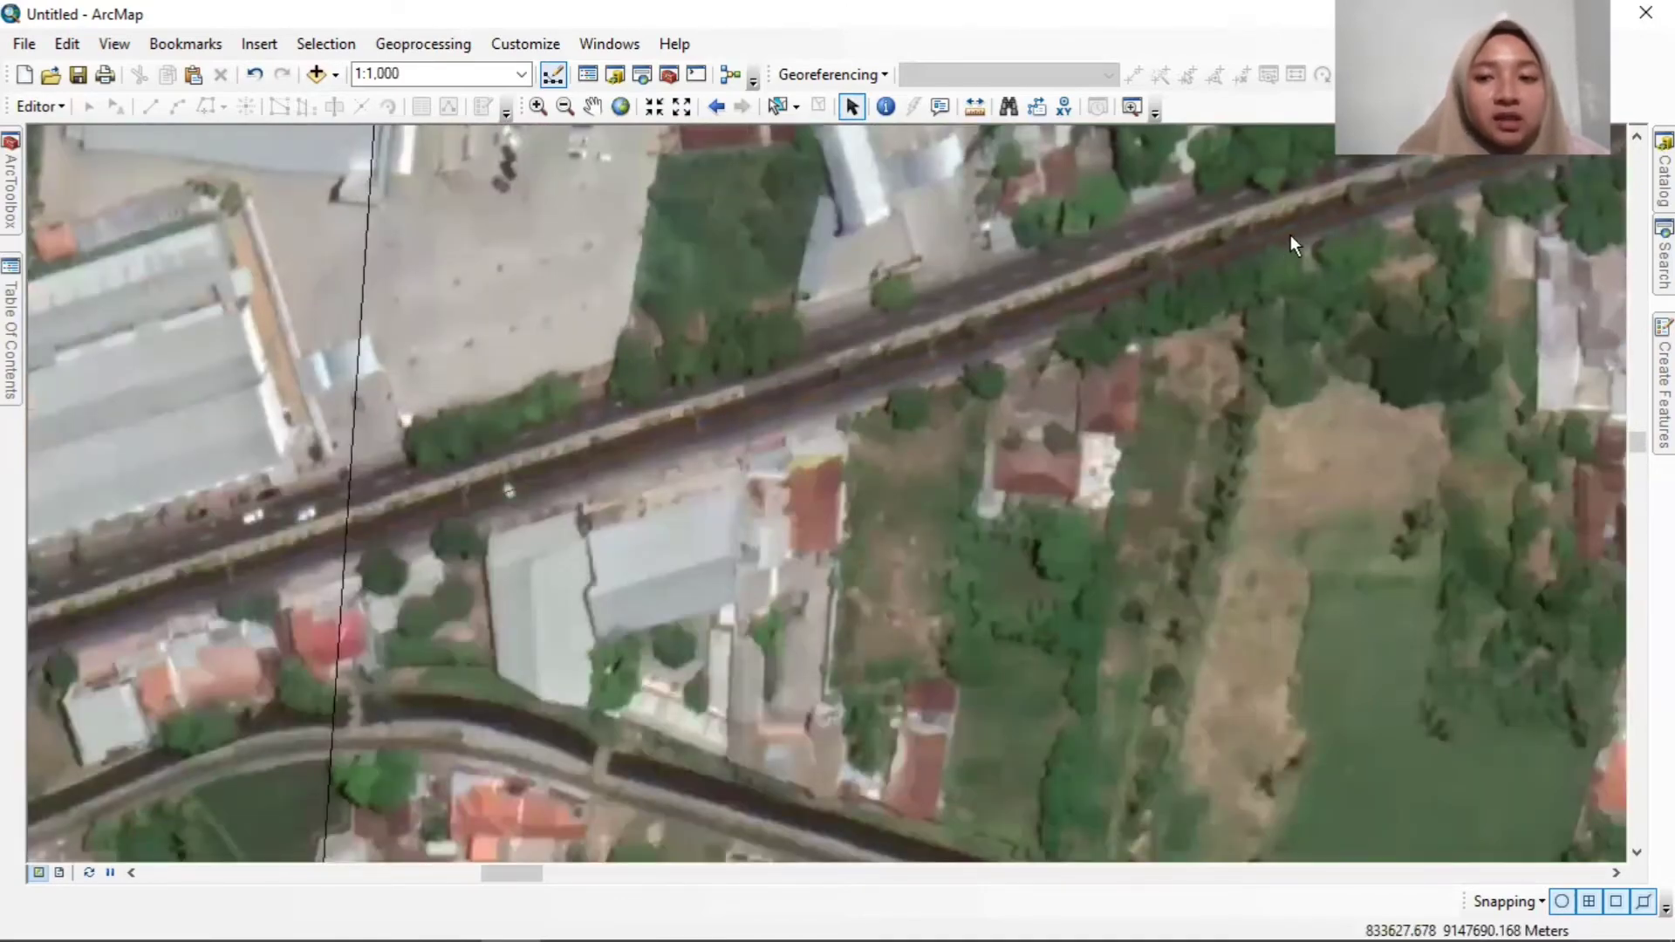
{"action": "scroll", "coordinate": [774, 419], "scroll_direction": "down", "scroll_amount": 2}
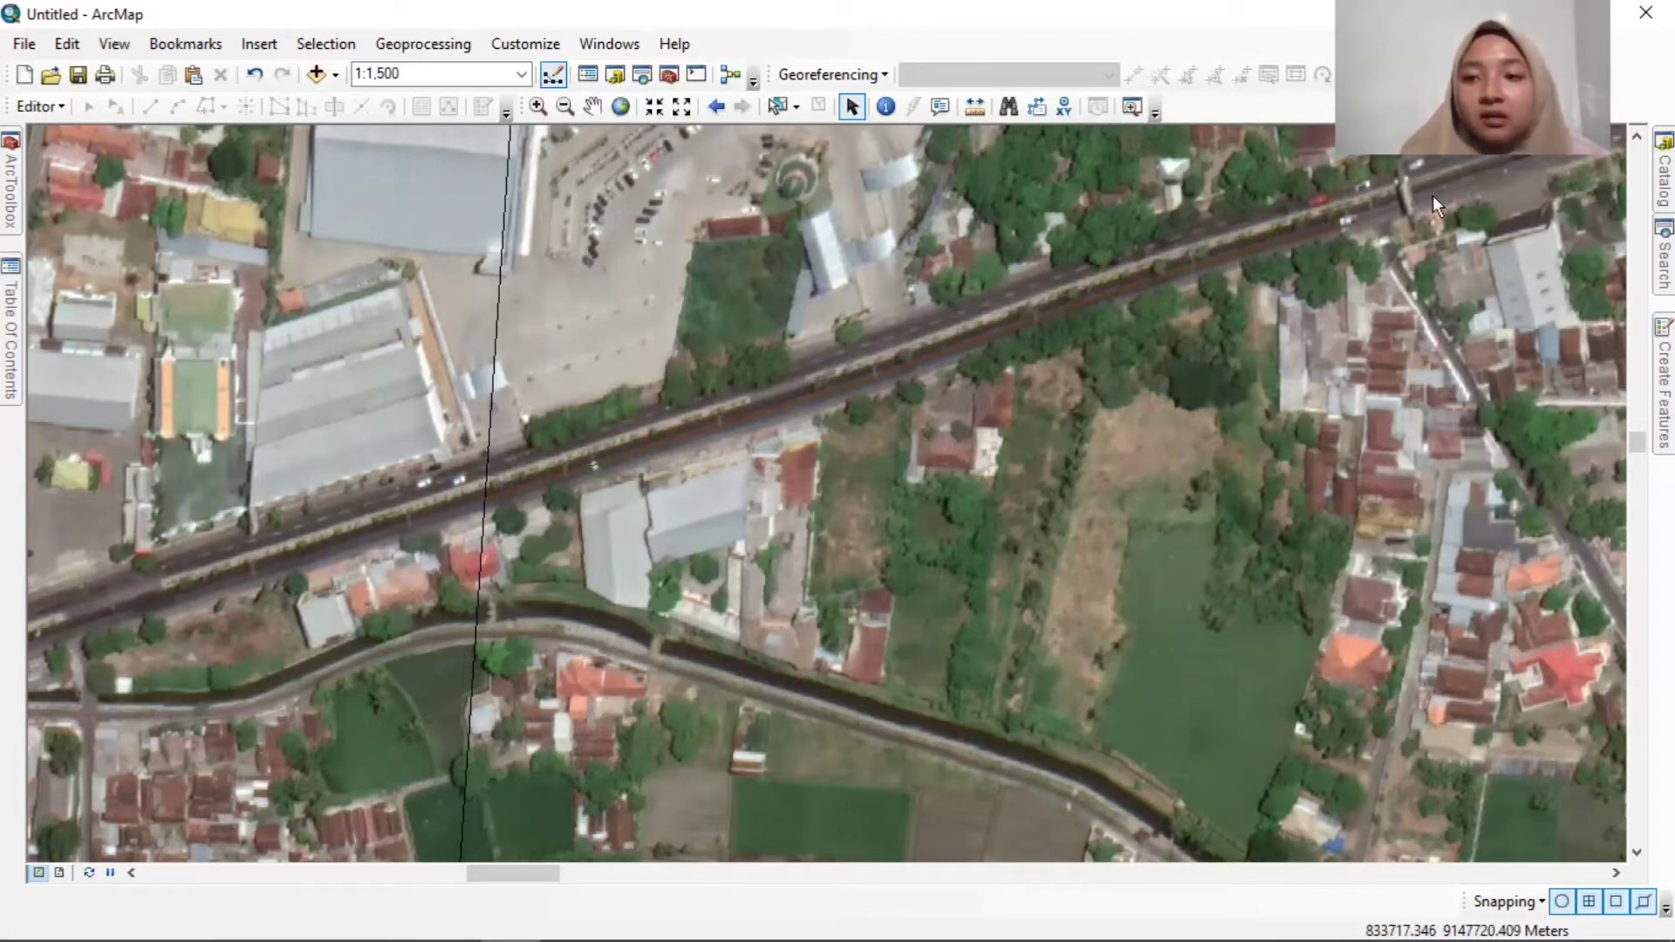
Start a new shapefile named Bangunan with feature type Polygon in the Digitasi Kec. Panji folder.
{"action": "left_click", "coordinate": [1664, 174]}
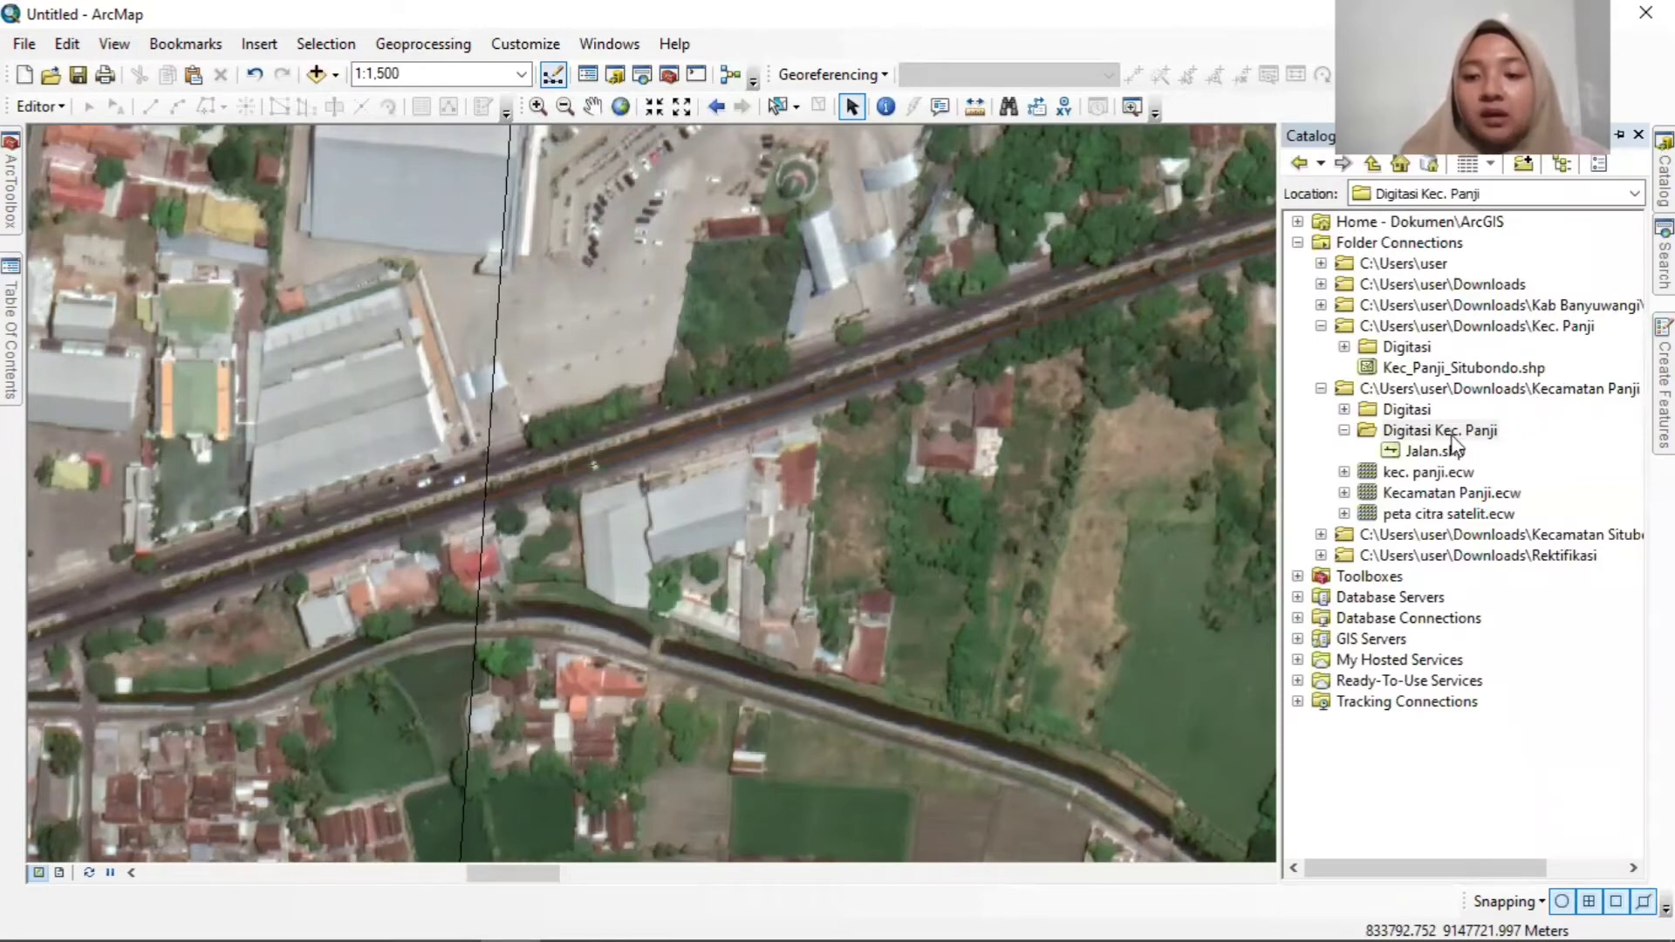
{"action": "right_click", "coordinate": [1441, 430]}
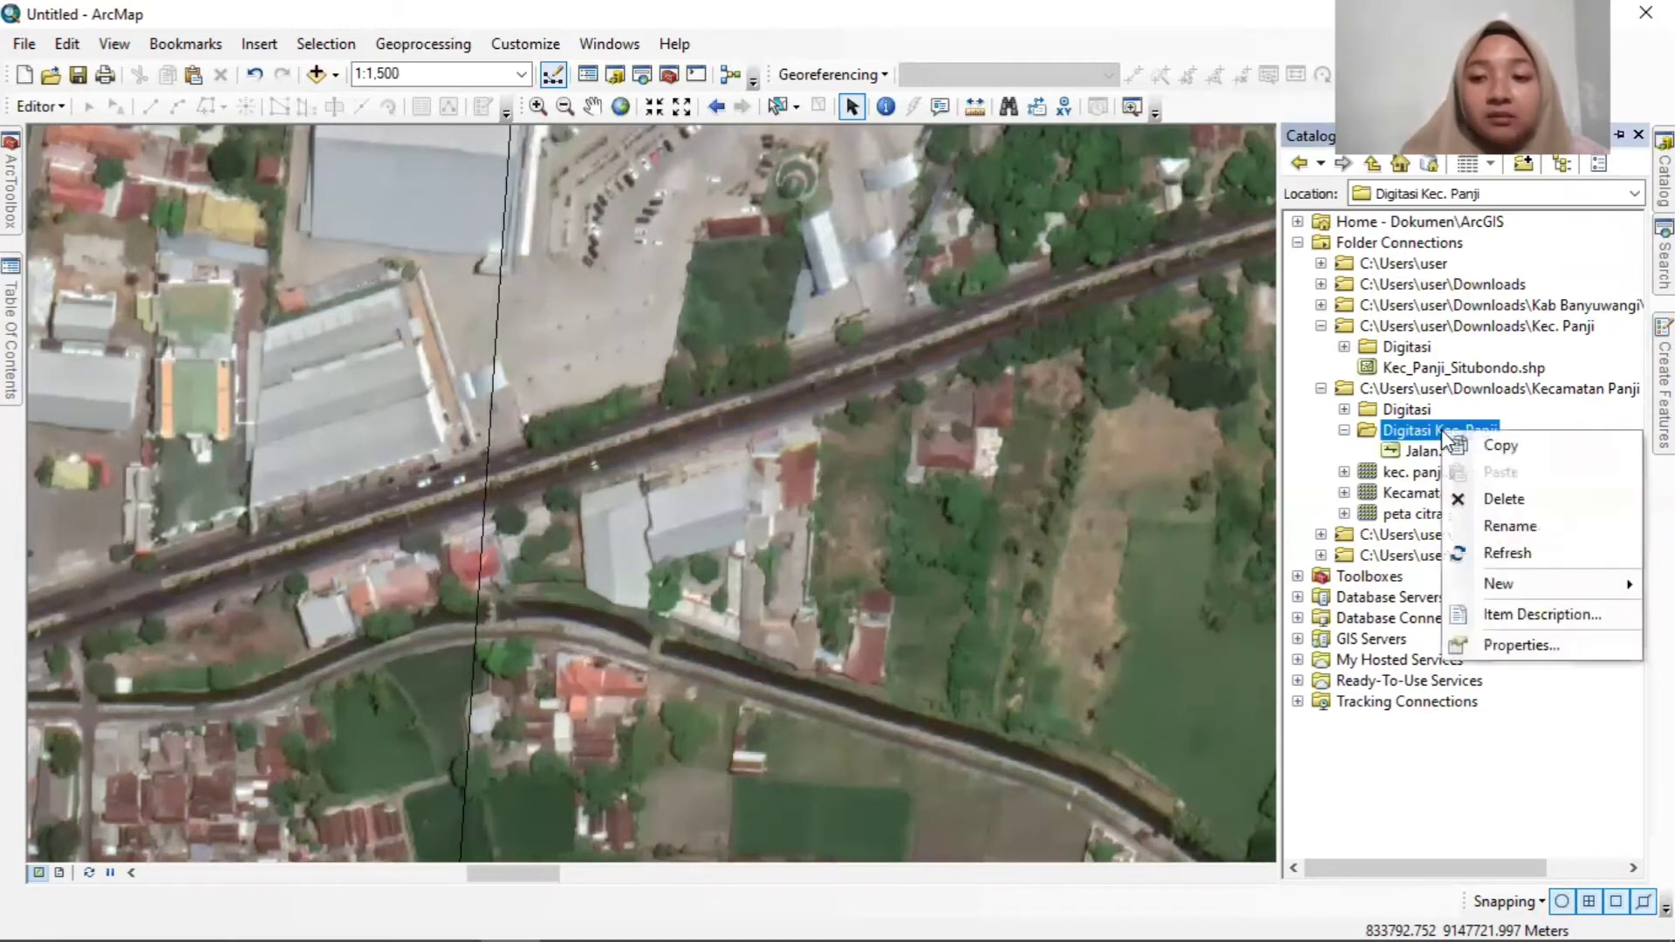
{"action": "mouse_move", "coordinate": [1469, 587]}
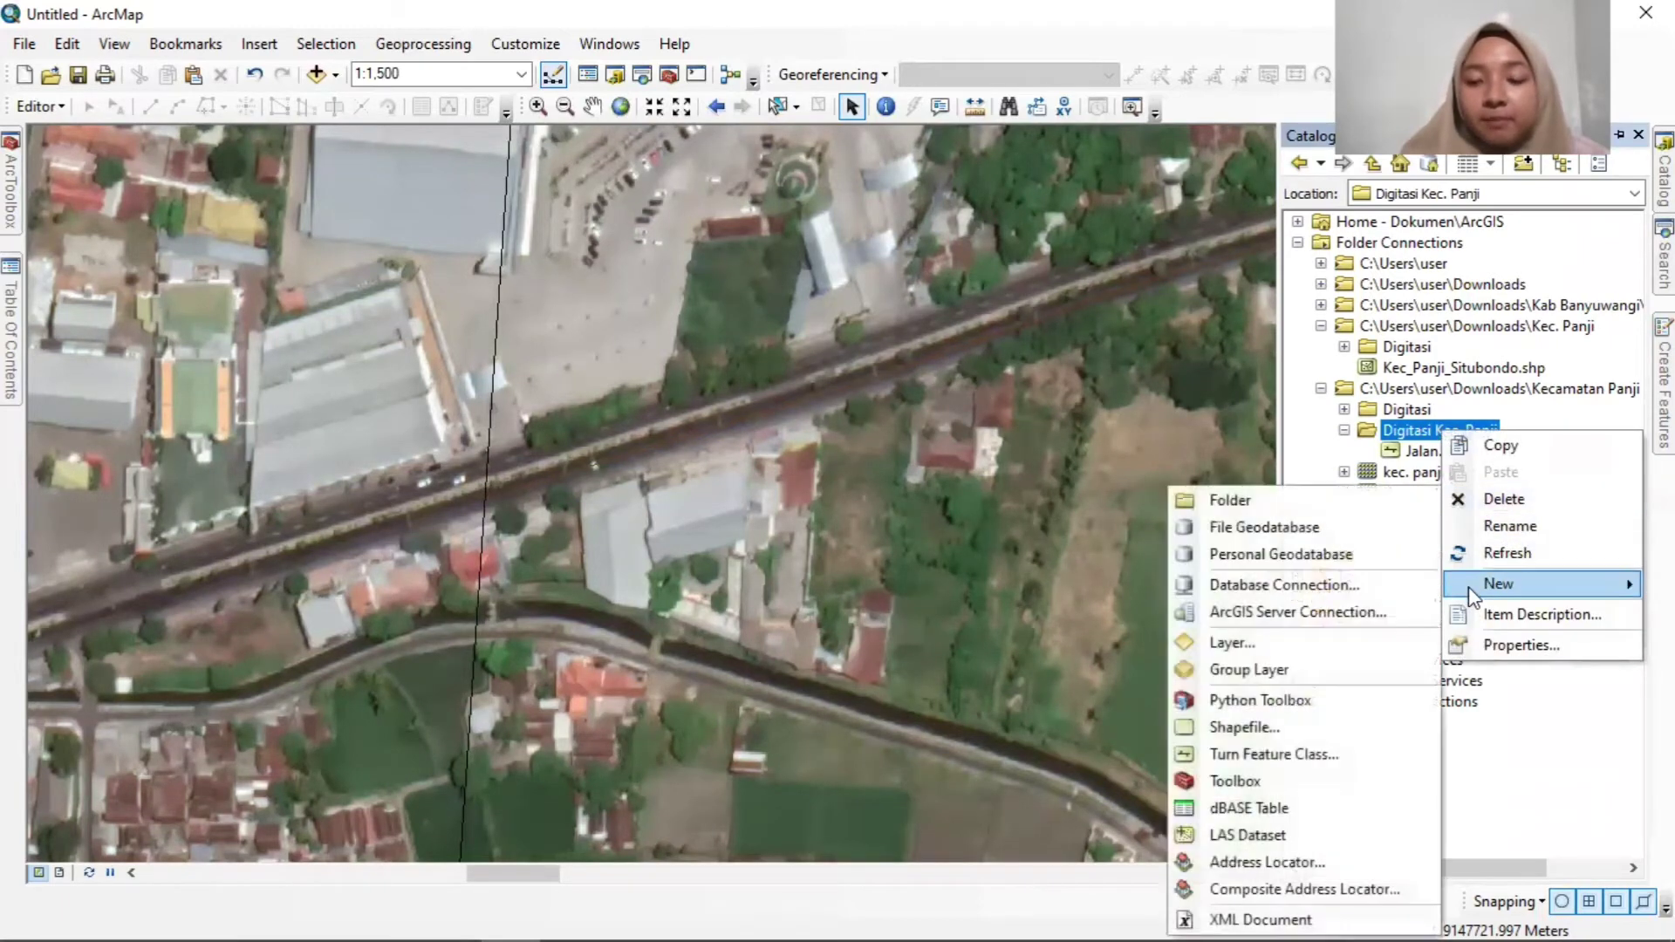
{"action": "left_click", "coordinate": [1295, 728]}
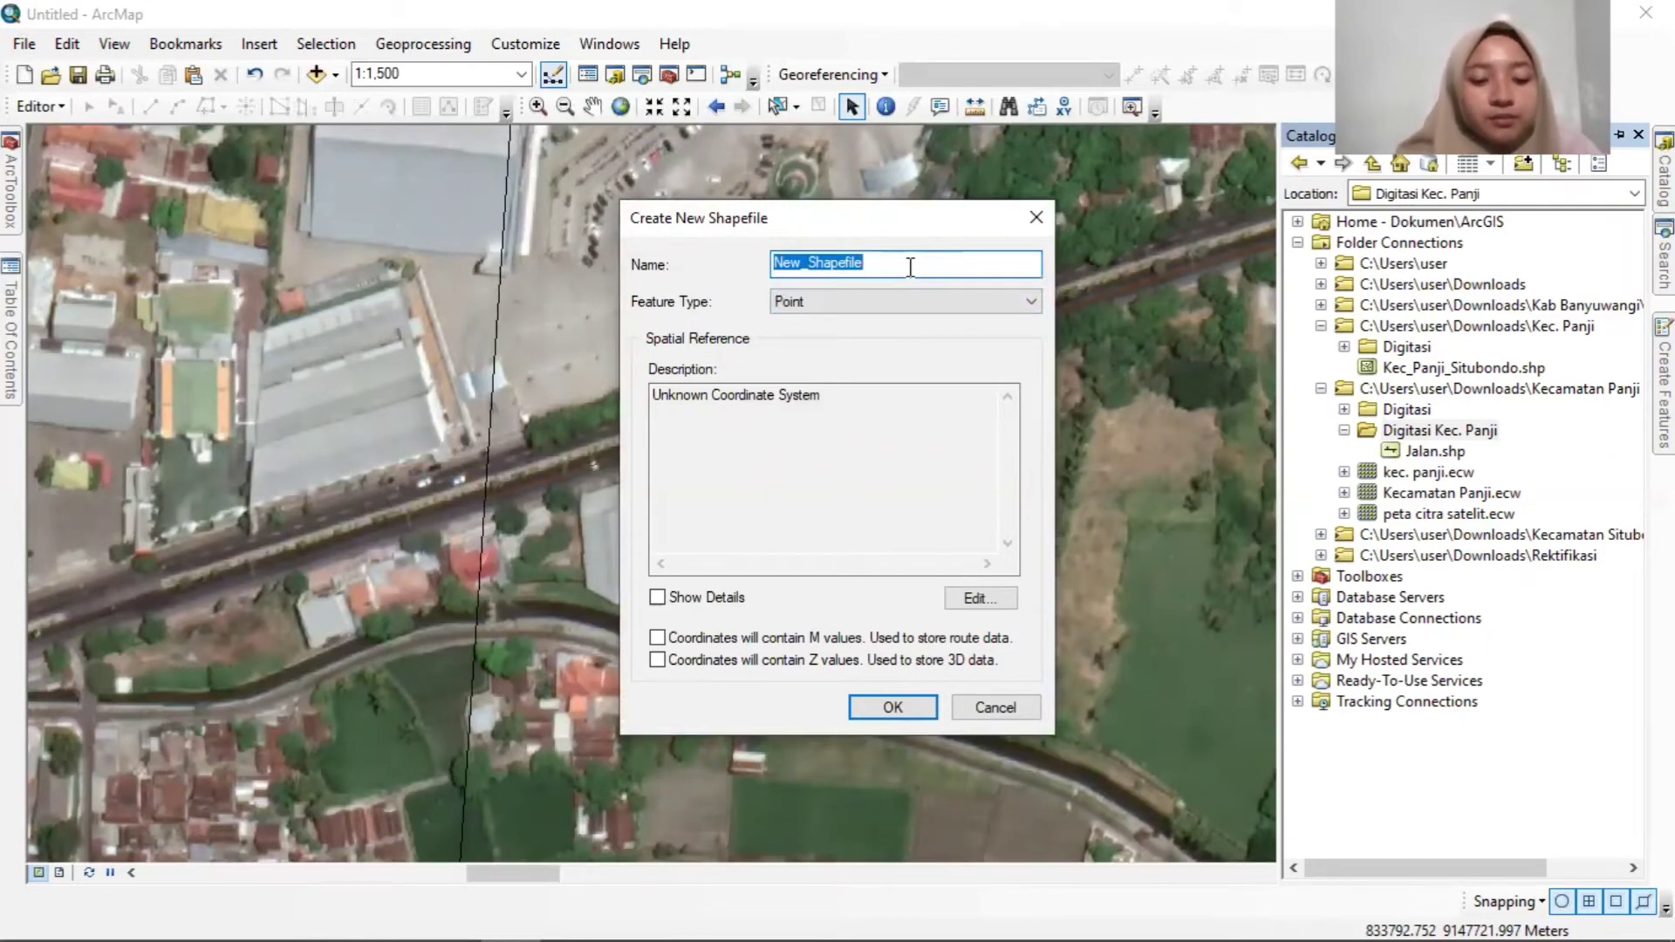
{"action": "type", "text": "Bangunan"}
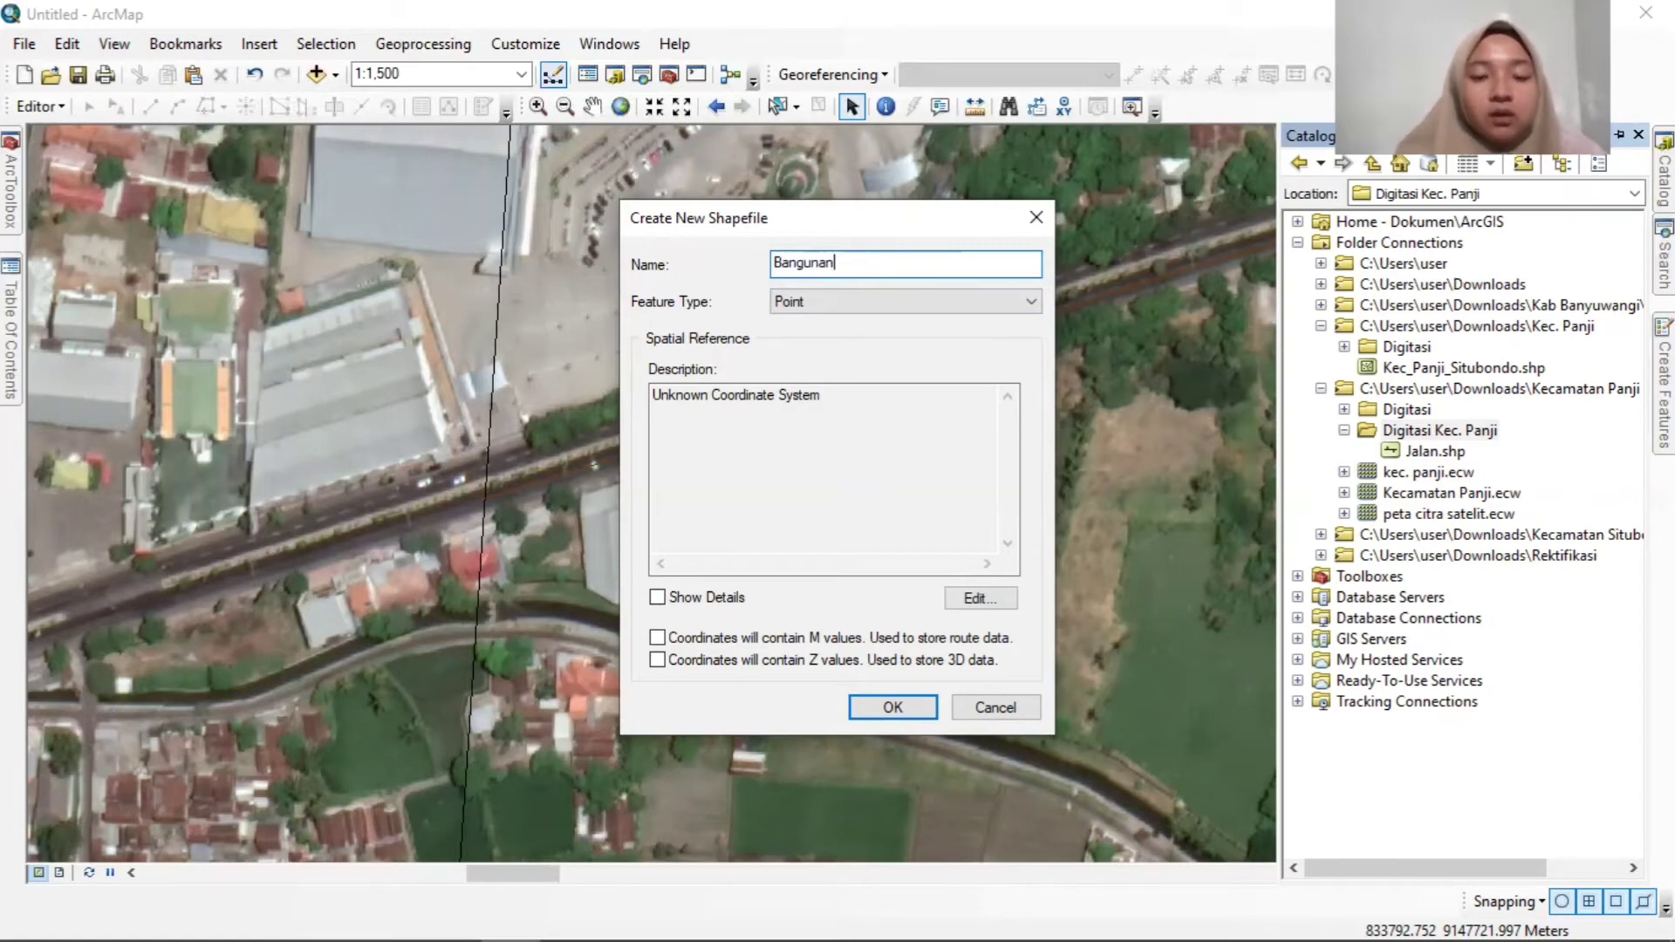
{"action": "left_click", "coordinate": [902, 300]}
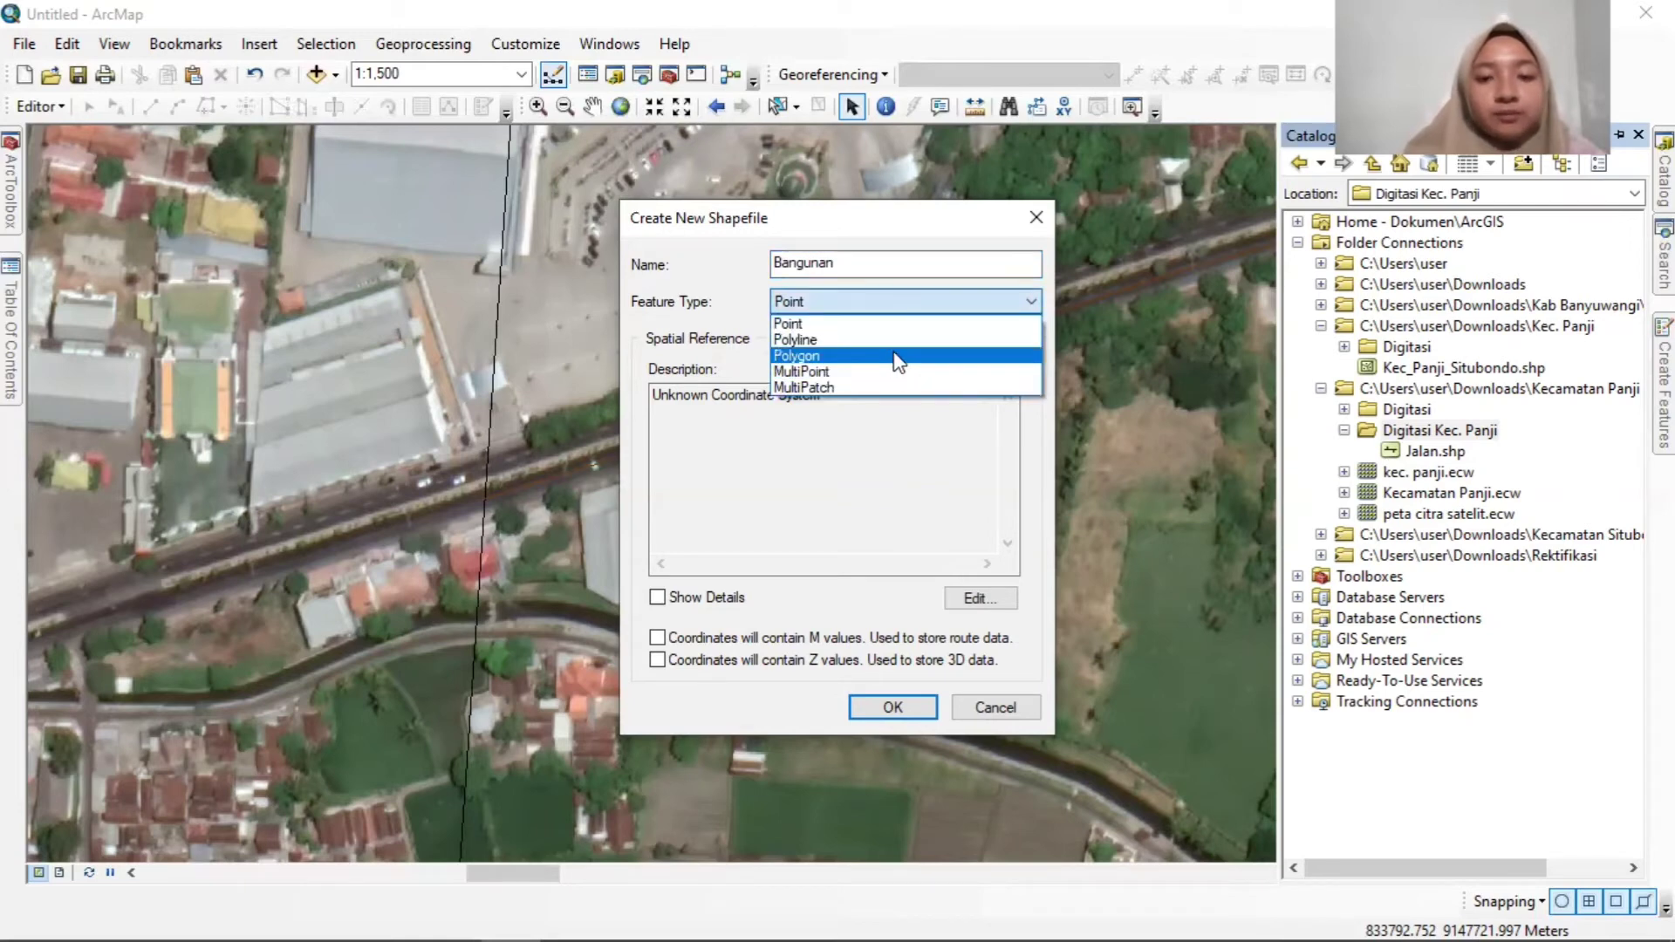
{"action": "left_click", "coordinate": [899, 358]}
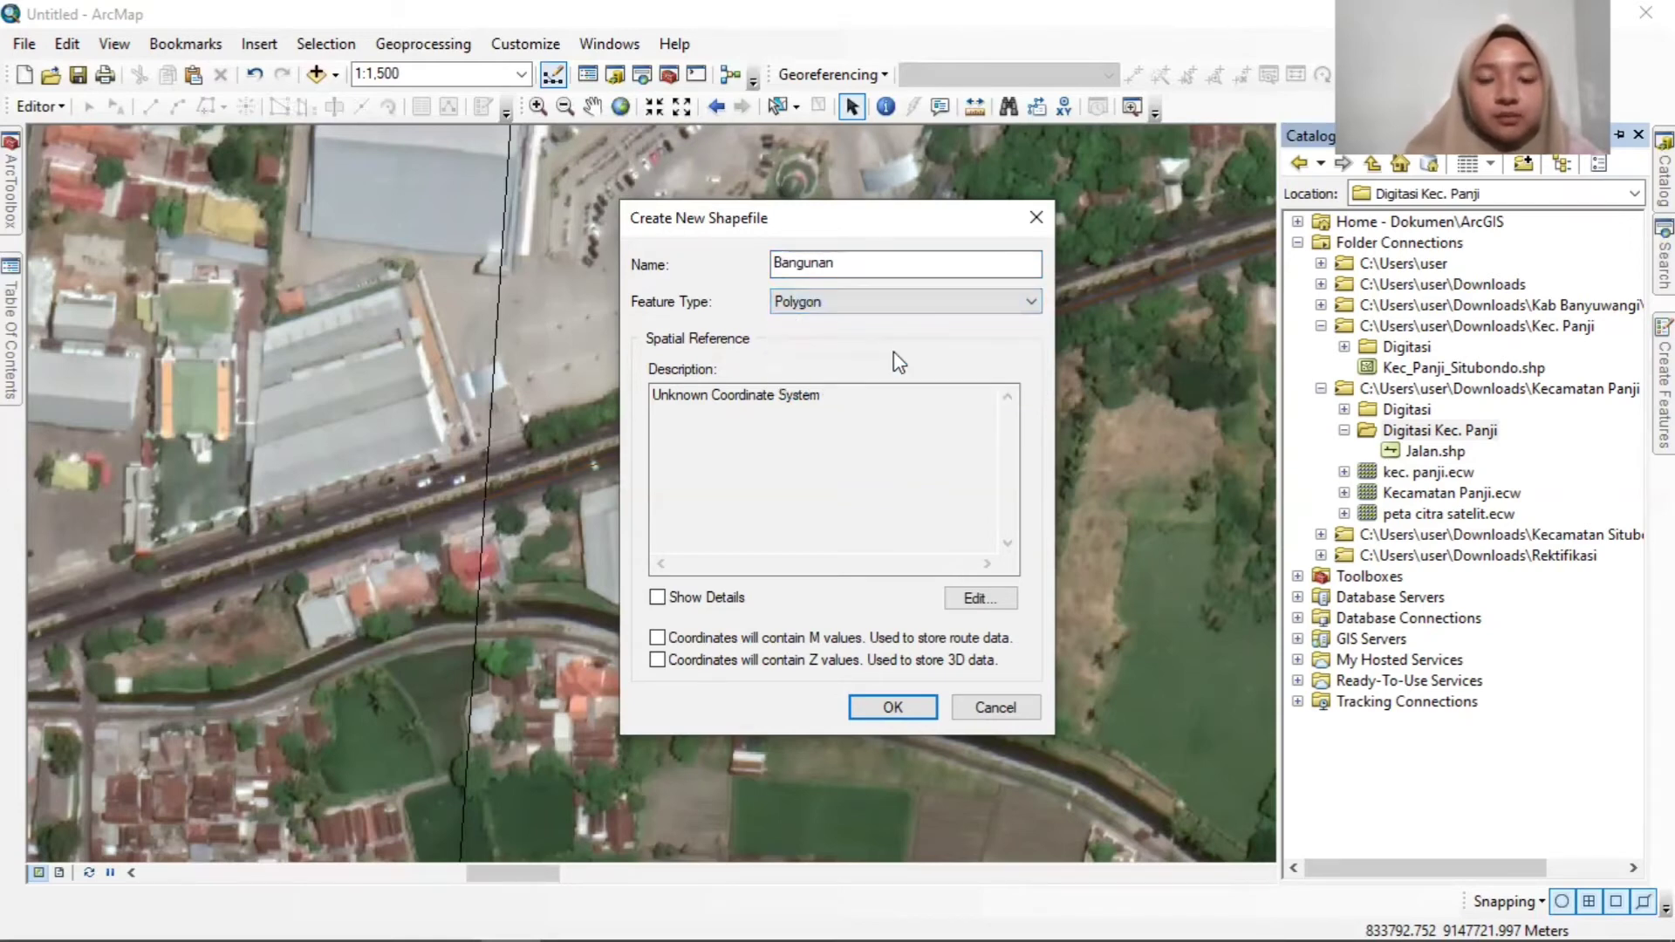
Assign the projected coordinate system WGS 1984 UTM Zone 49S to the Bangunan shapefile and create it.
{"action": "left_click", "coordinate": [956, 594]}
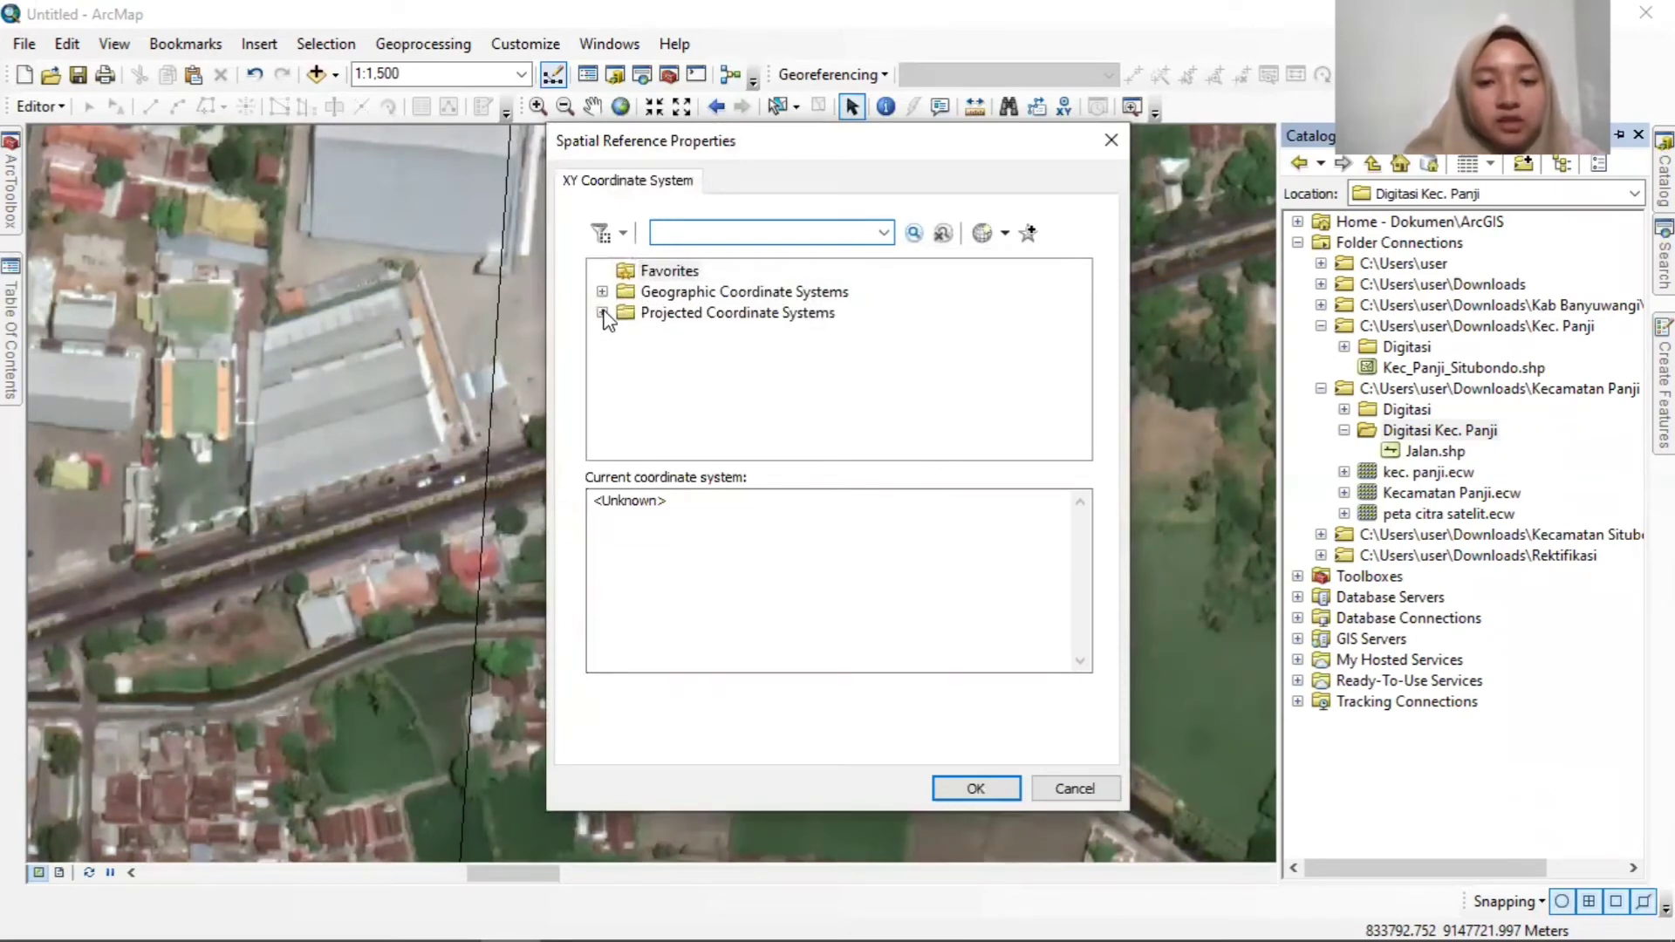
{"action": "left_click", "coordinate": [602, 312]}
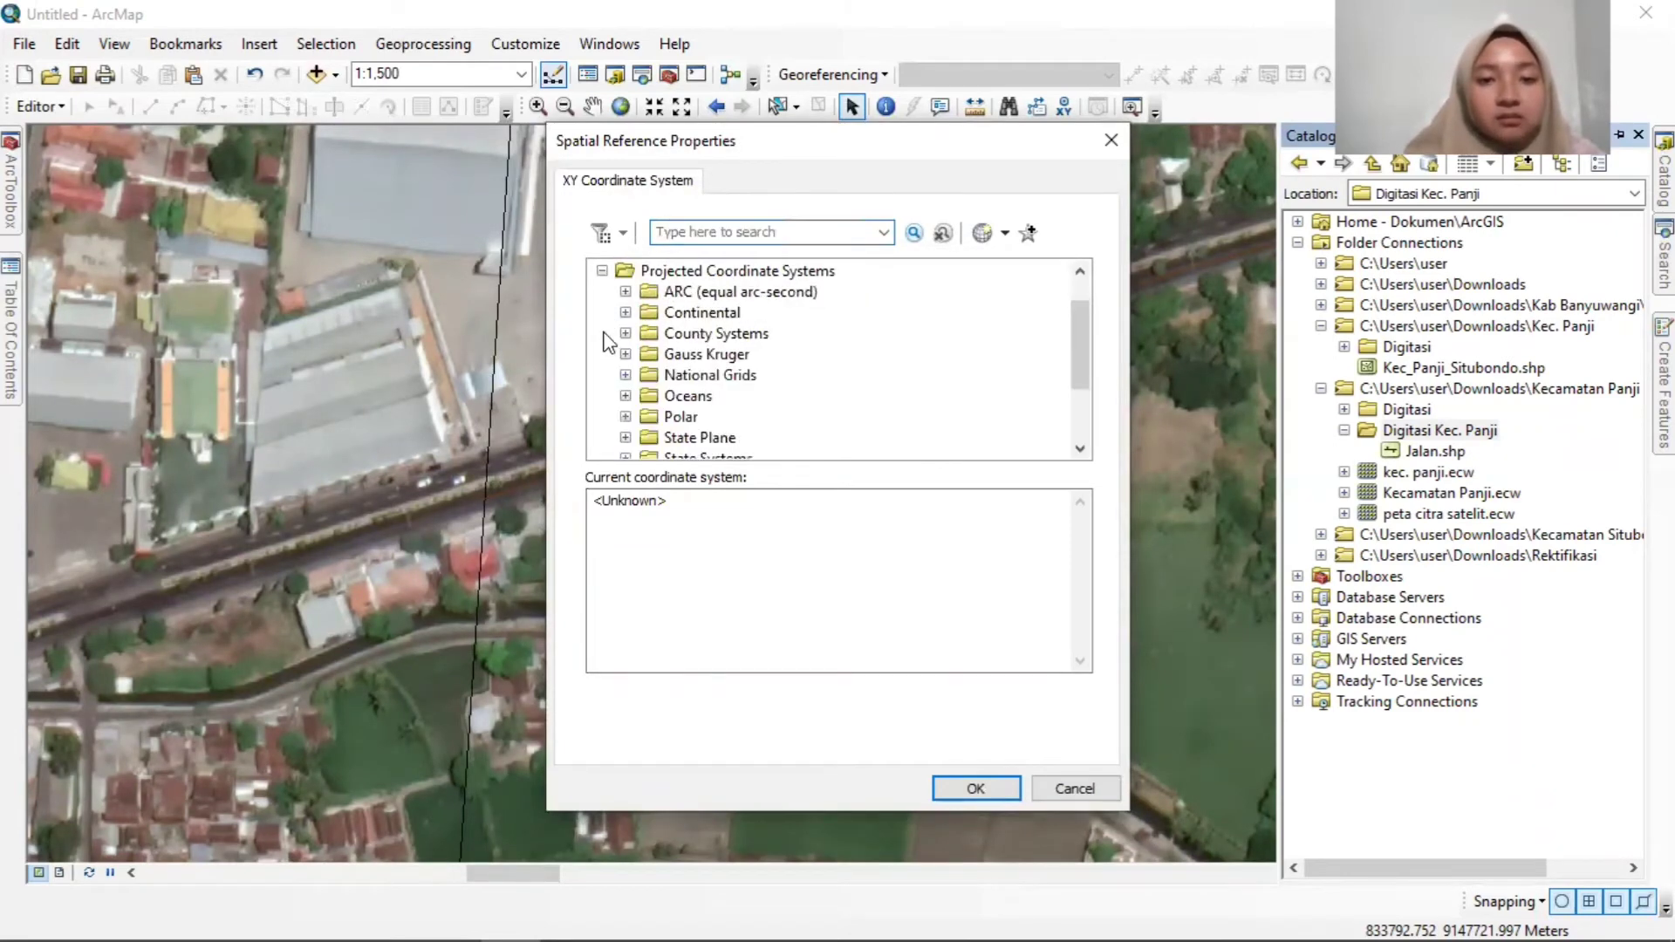
{"action": "scroll", "coordinate": [737, 392], "scroll_direction": "down", "scroll_amount": 2}
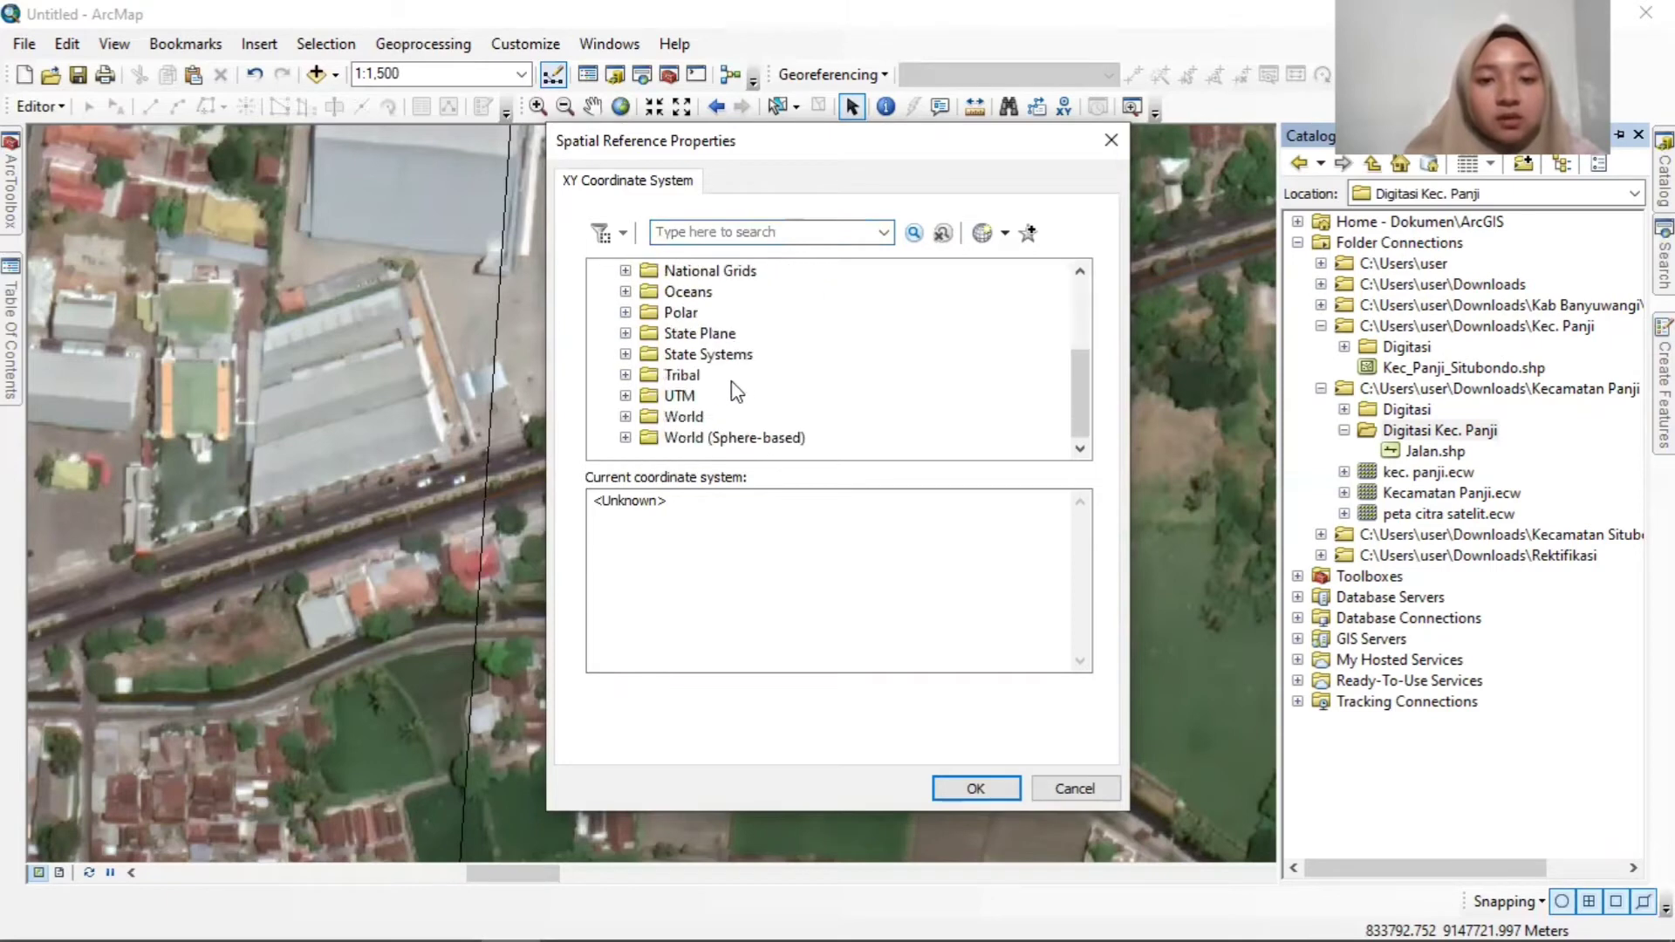
{"action": "left_click", "coordinate": [626, 395]}
{"action": "scroll", "coordinate": [752, 401], "scroll_direction": "down", "scroll_amount": 2}
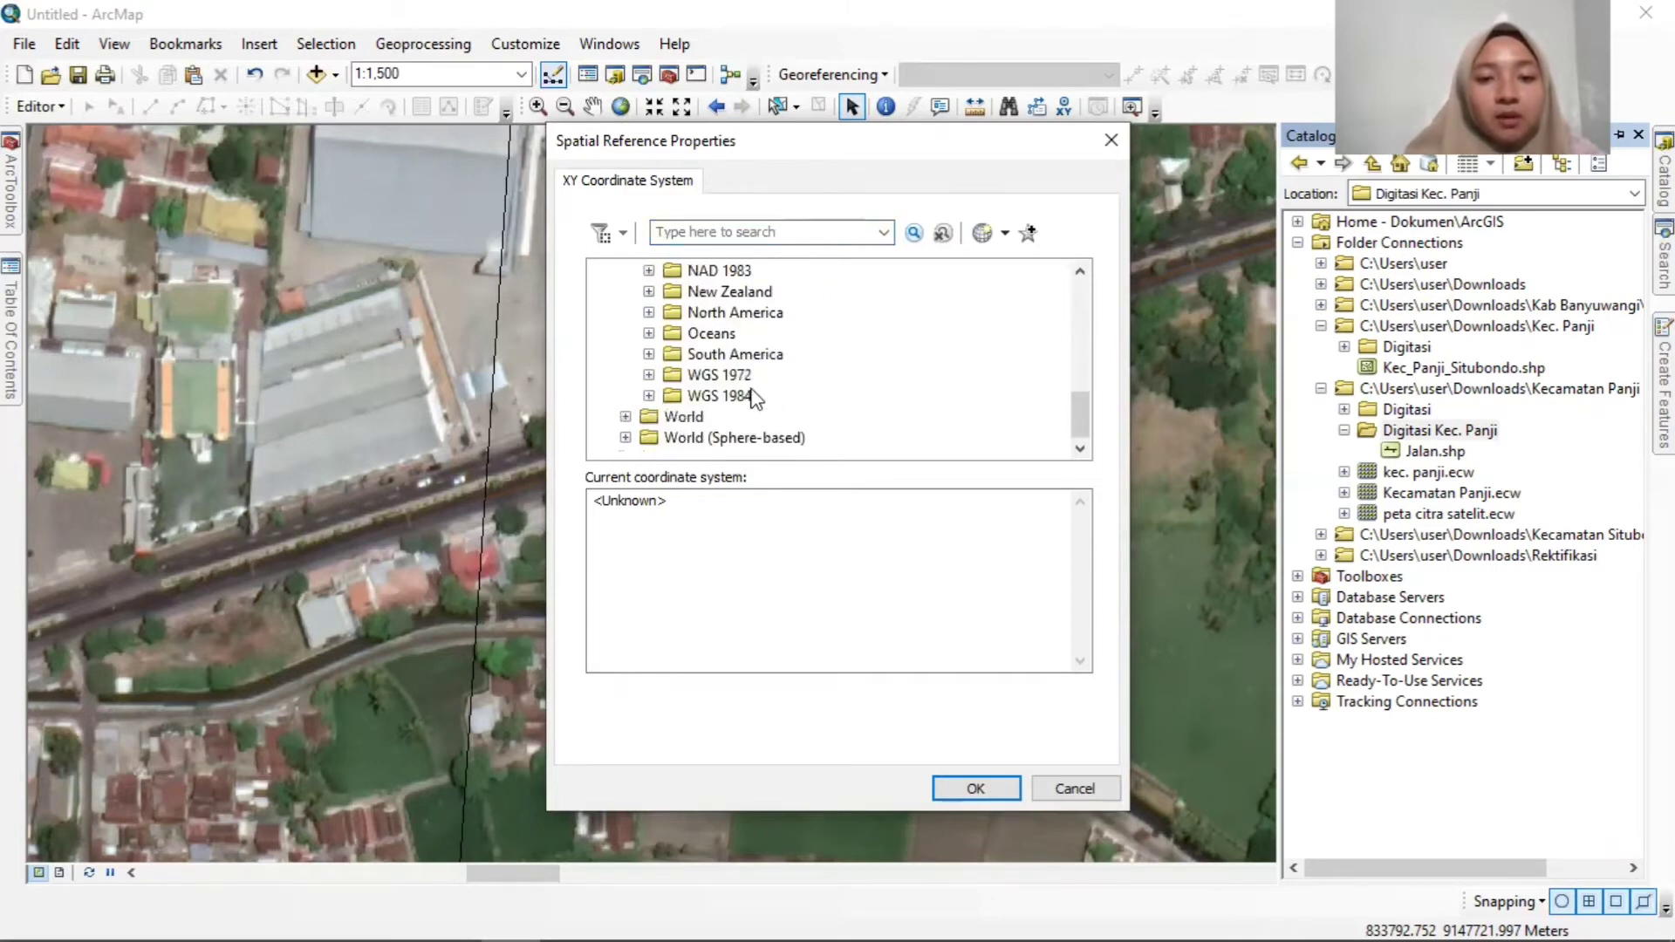
{"action": "left_click", "coordinate": [648, 396]}
{"action": "scroll", "coordinate": [789, 377], "scroll_direction": "down", "scroll_amount": 1}
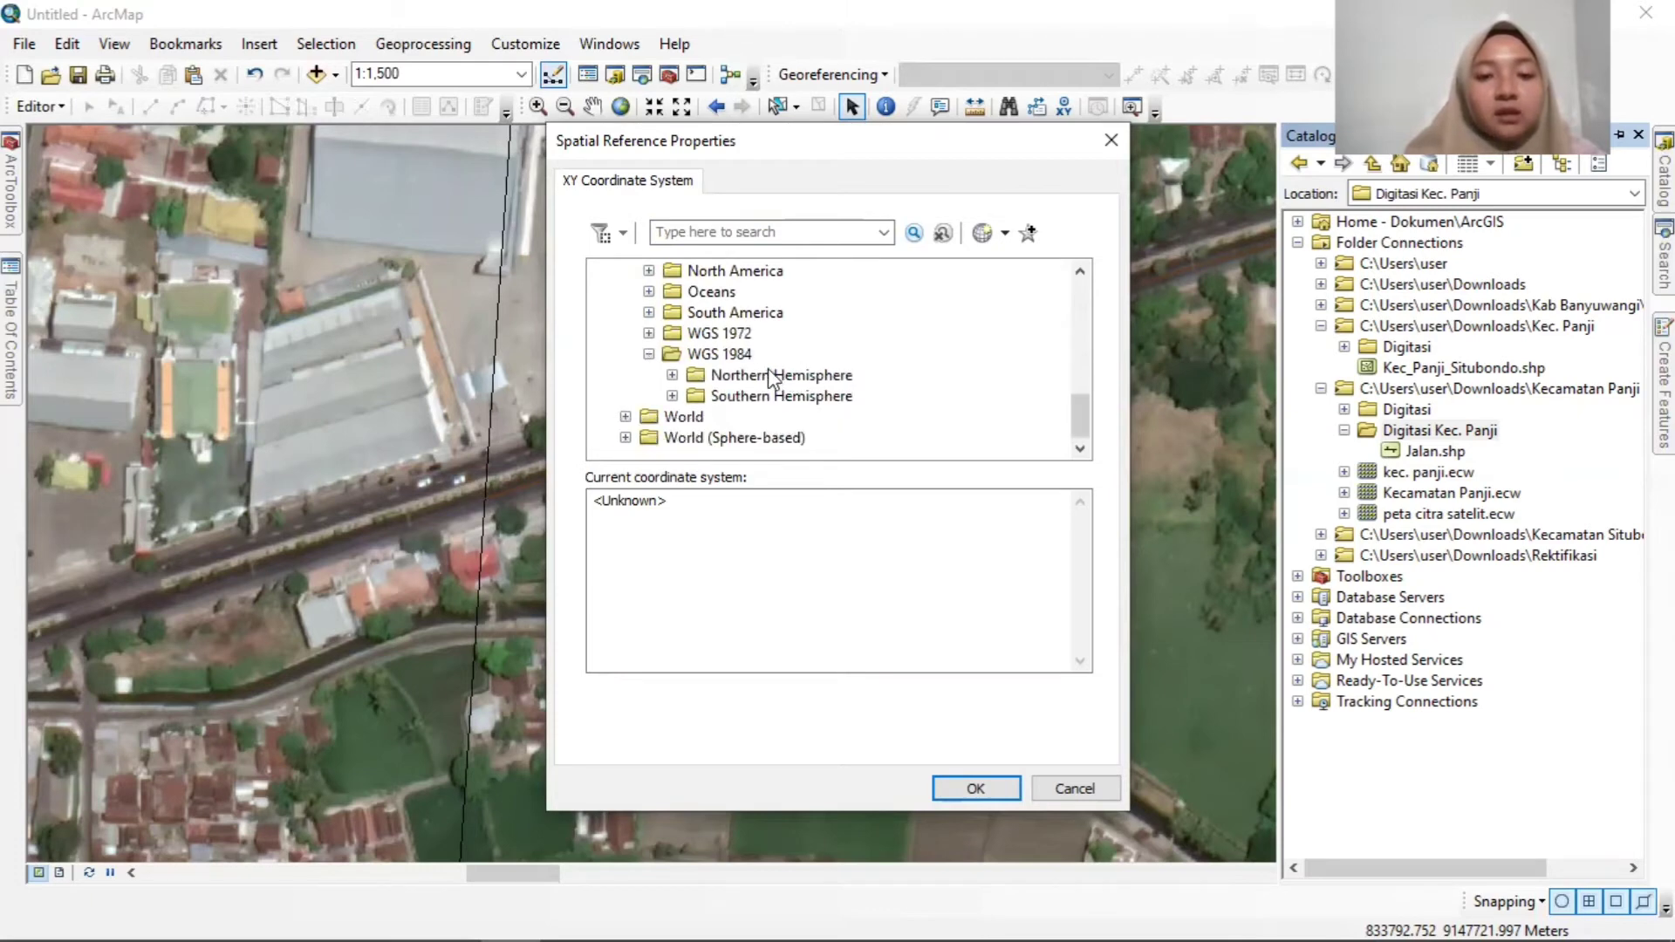
{"action": "left_click", "coordinate": [673, 396]}
{"action": "scroll", "coordinate": [895, 384], "scroll_direction": "down", "scroll_amount": 6}
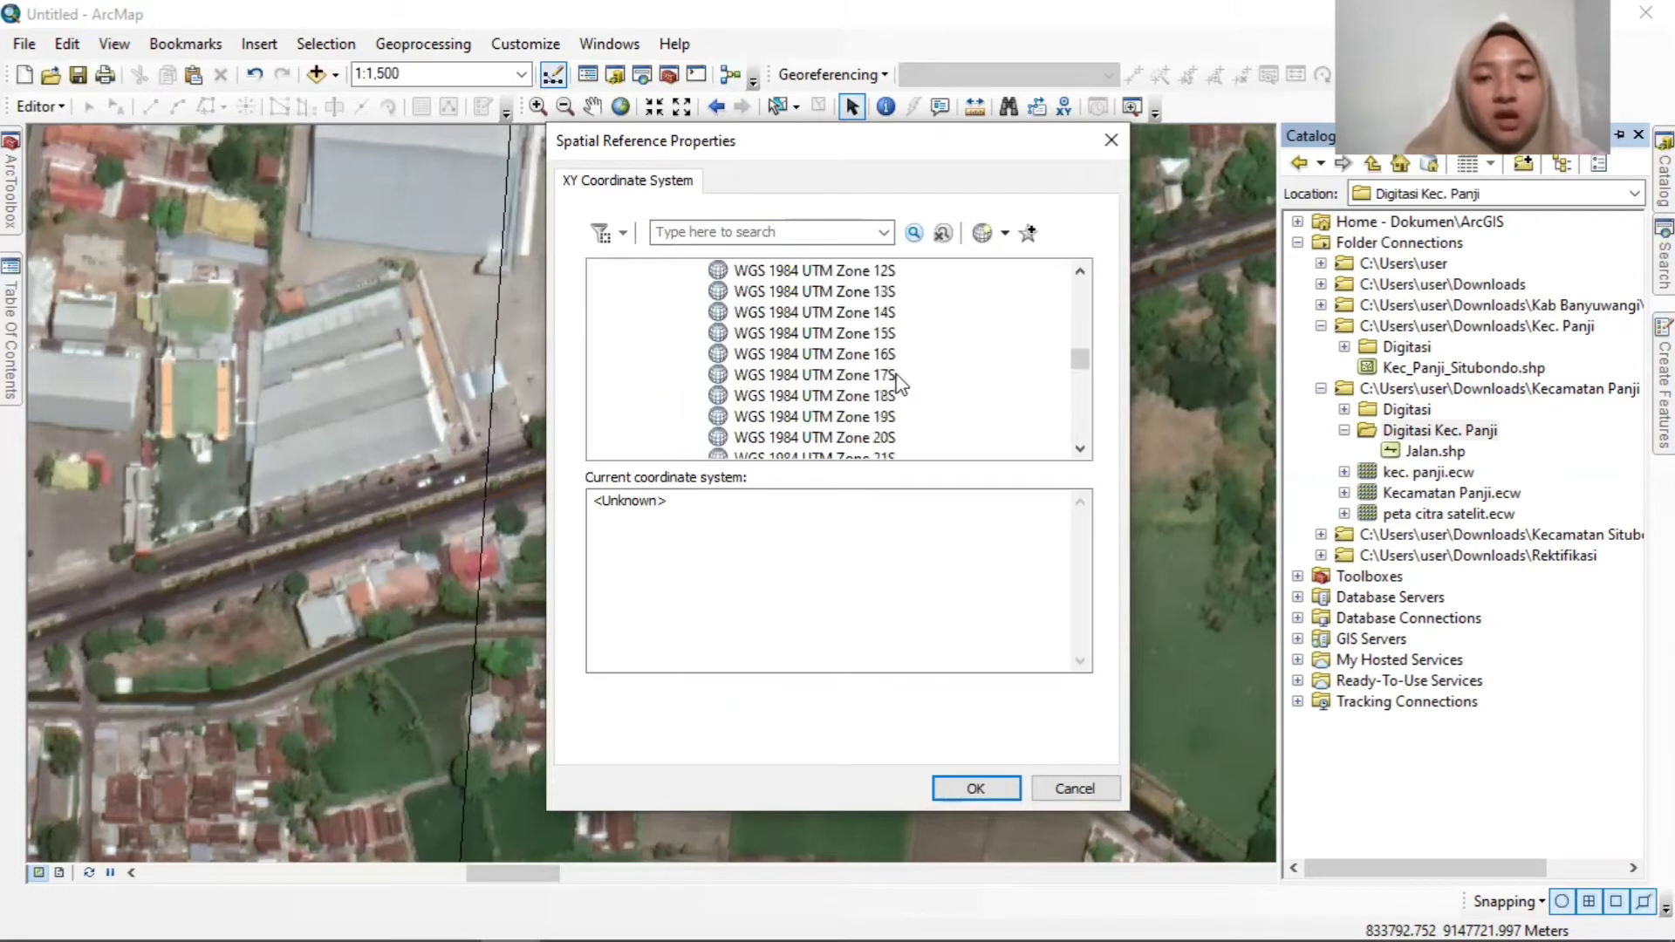
{"action": "scroll", "coordinate": [898, 384], "scroll_direction": "down", "scroll_amount": 6}
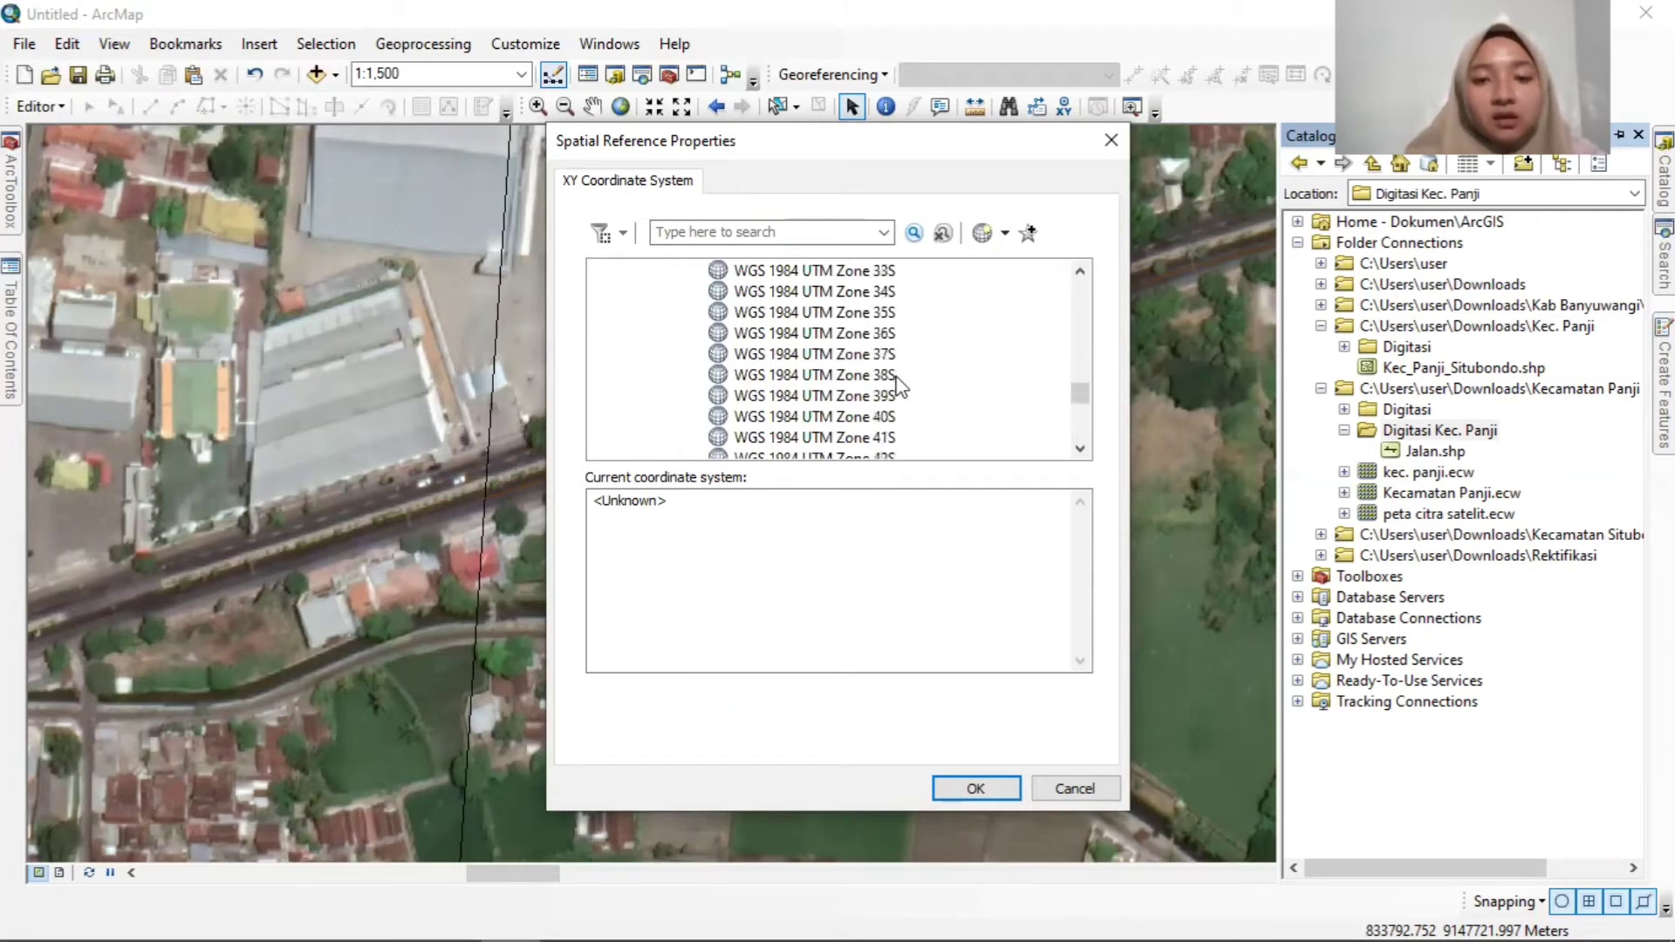
{"action": "scroll", "coordinate": [899, 383], "scroll_direction": "down", "scroll_amount": 3}
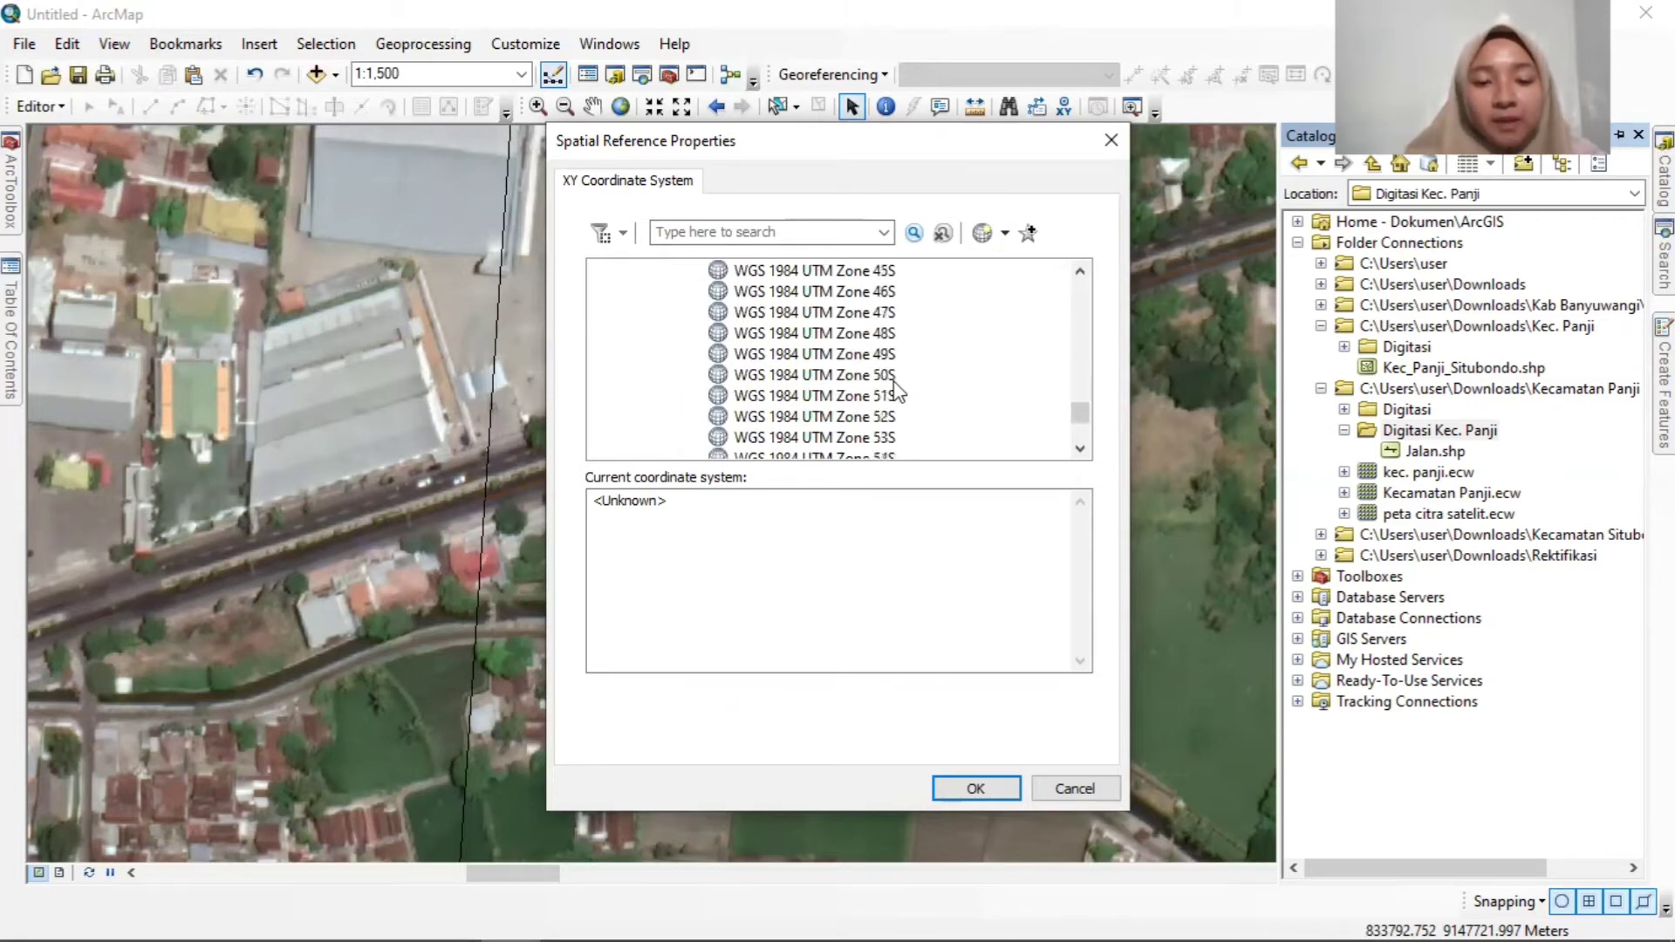
{"action": "left_click", "coordinate": [737, 354]}
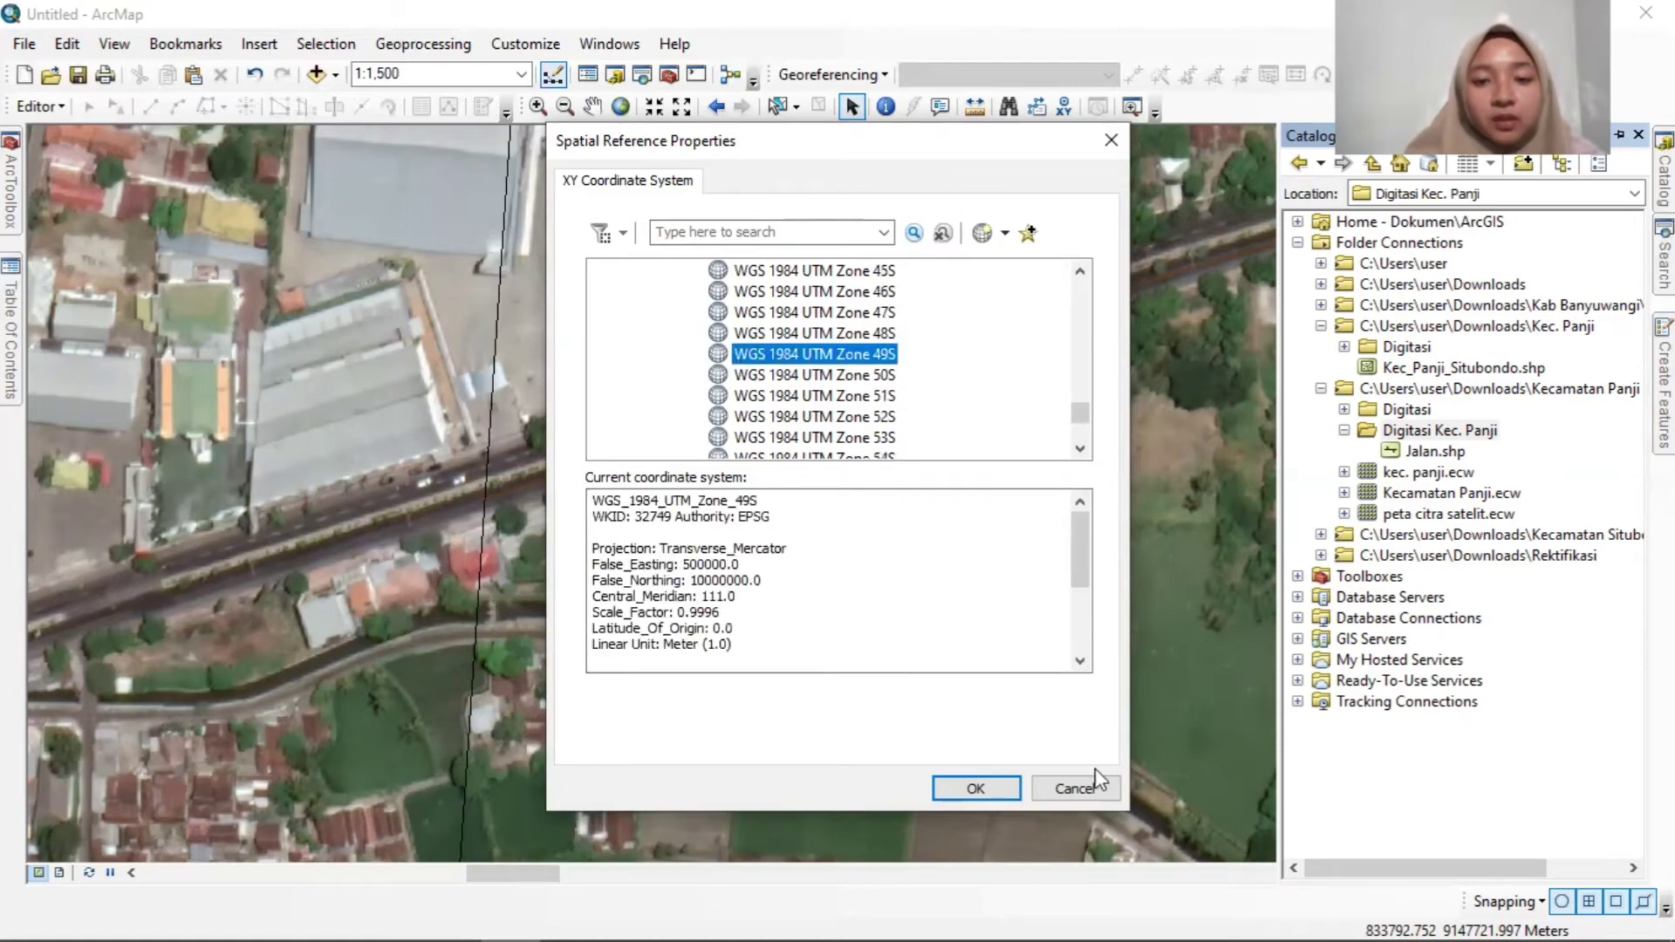
{"action": "left_click", "coordinate": [949, 790]}
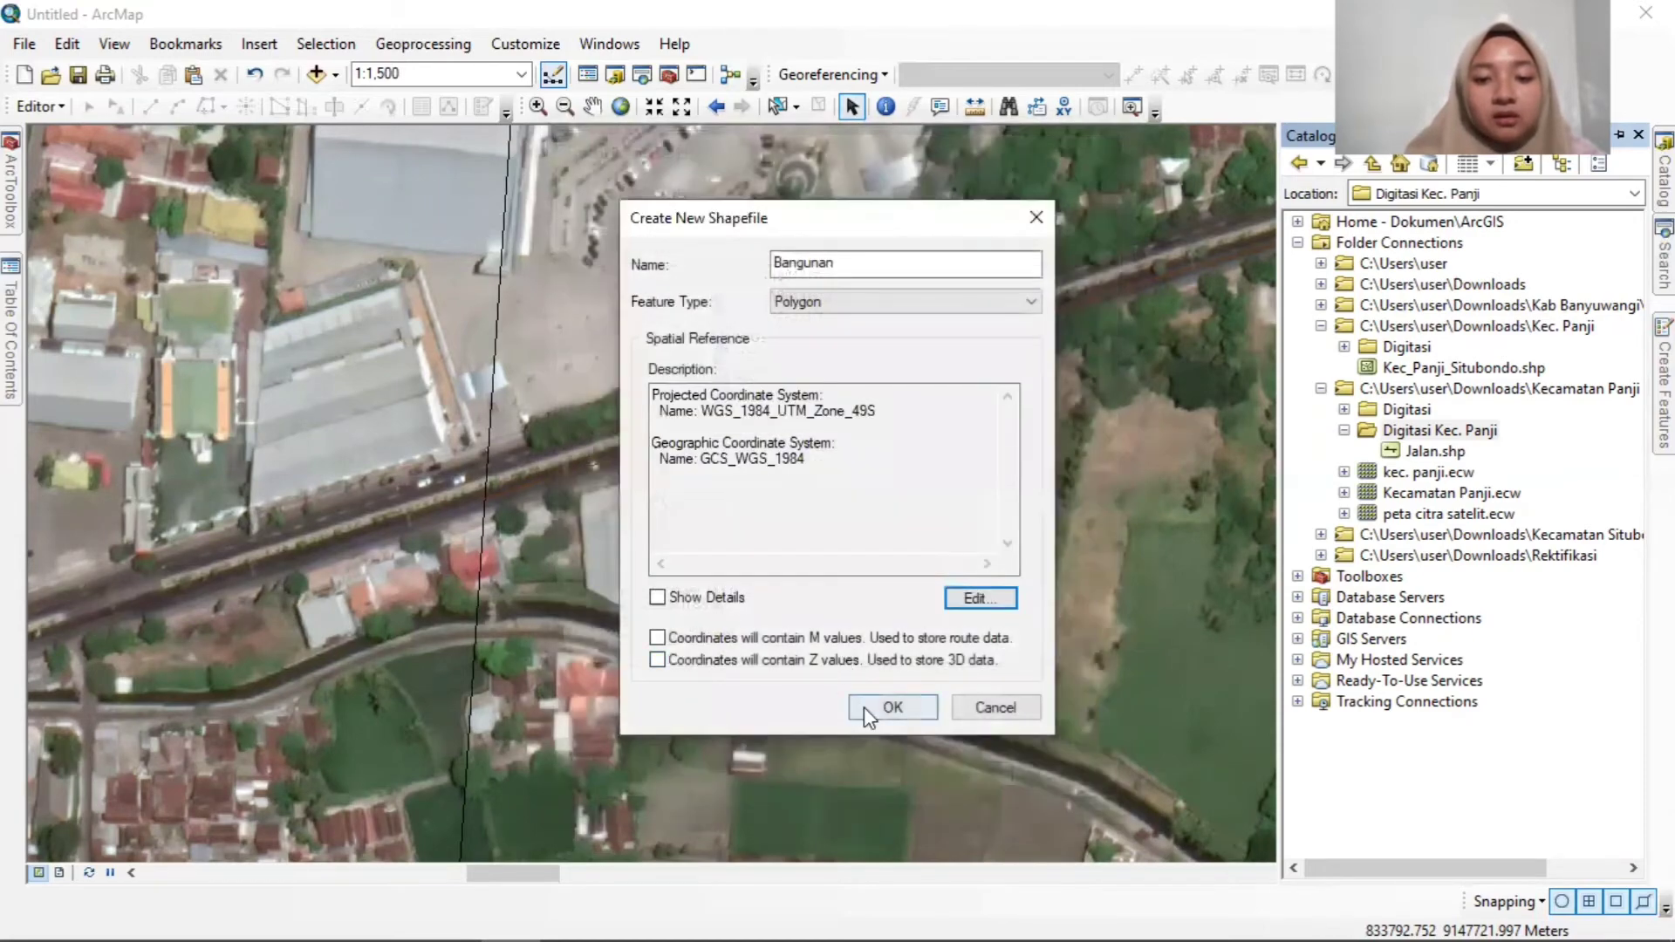
{"action": "left_click", "coordinate": [864, 706]}
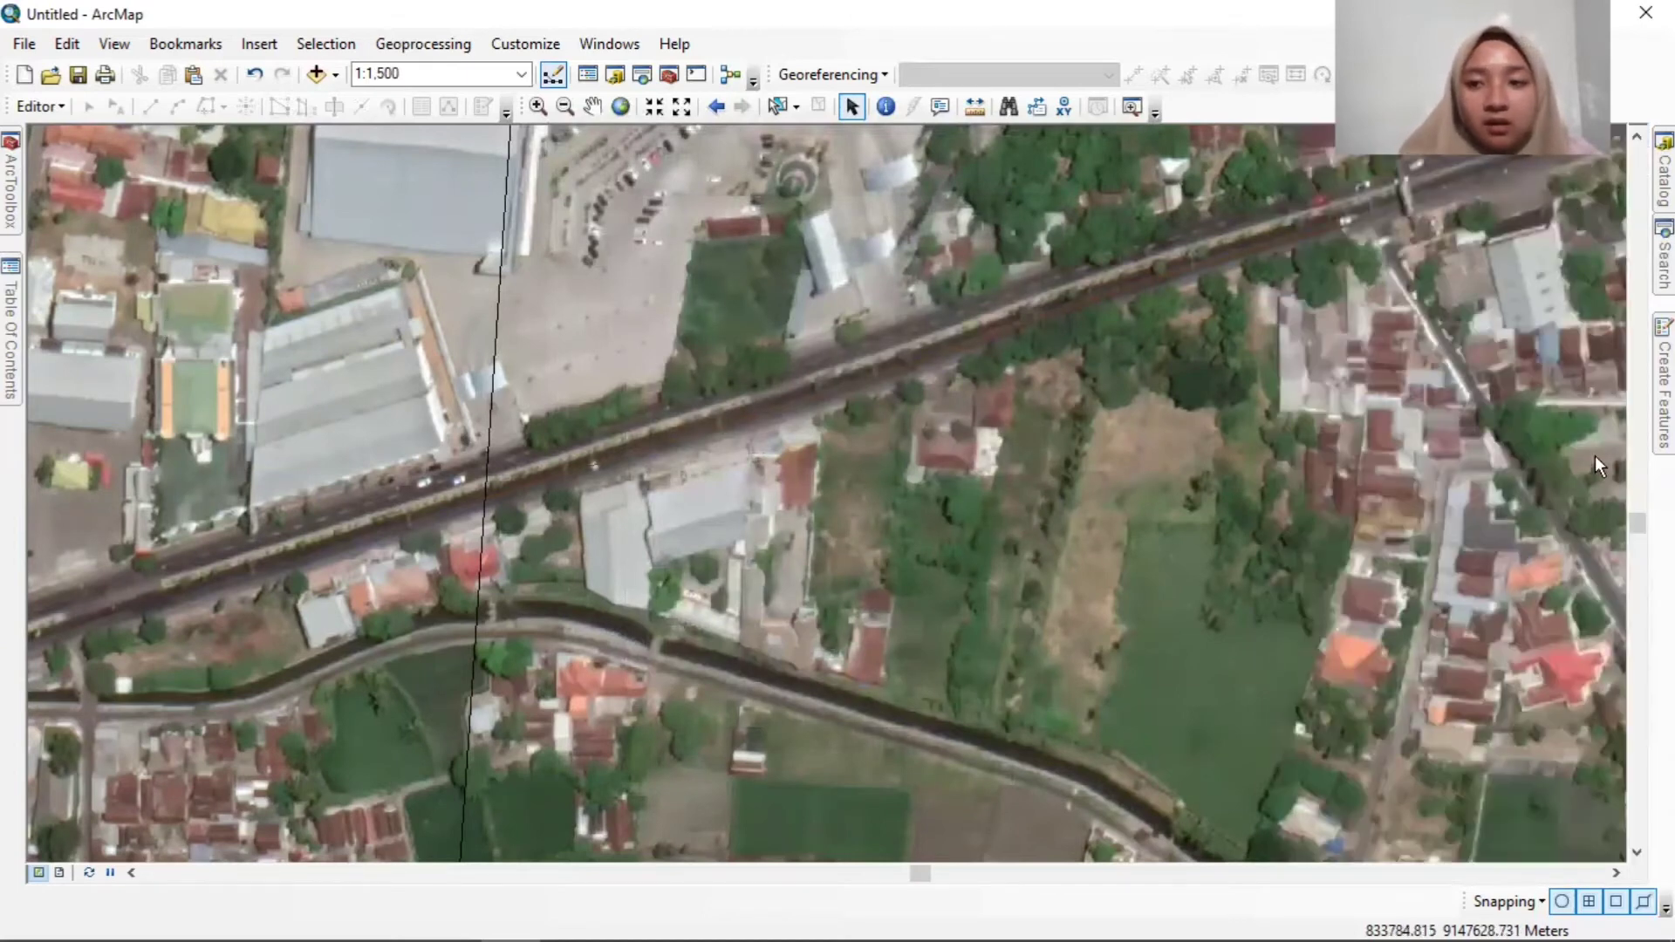
Display the feature templates and start an edit session on the Bangunan layer.
{"action": "left_click", "coordinate": [1664, 384]}
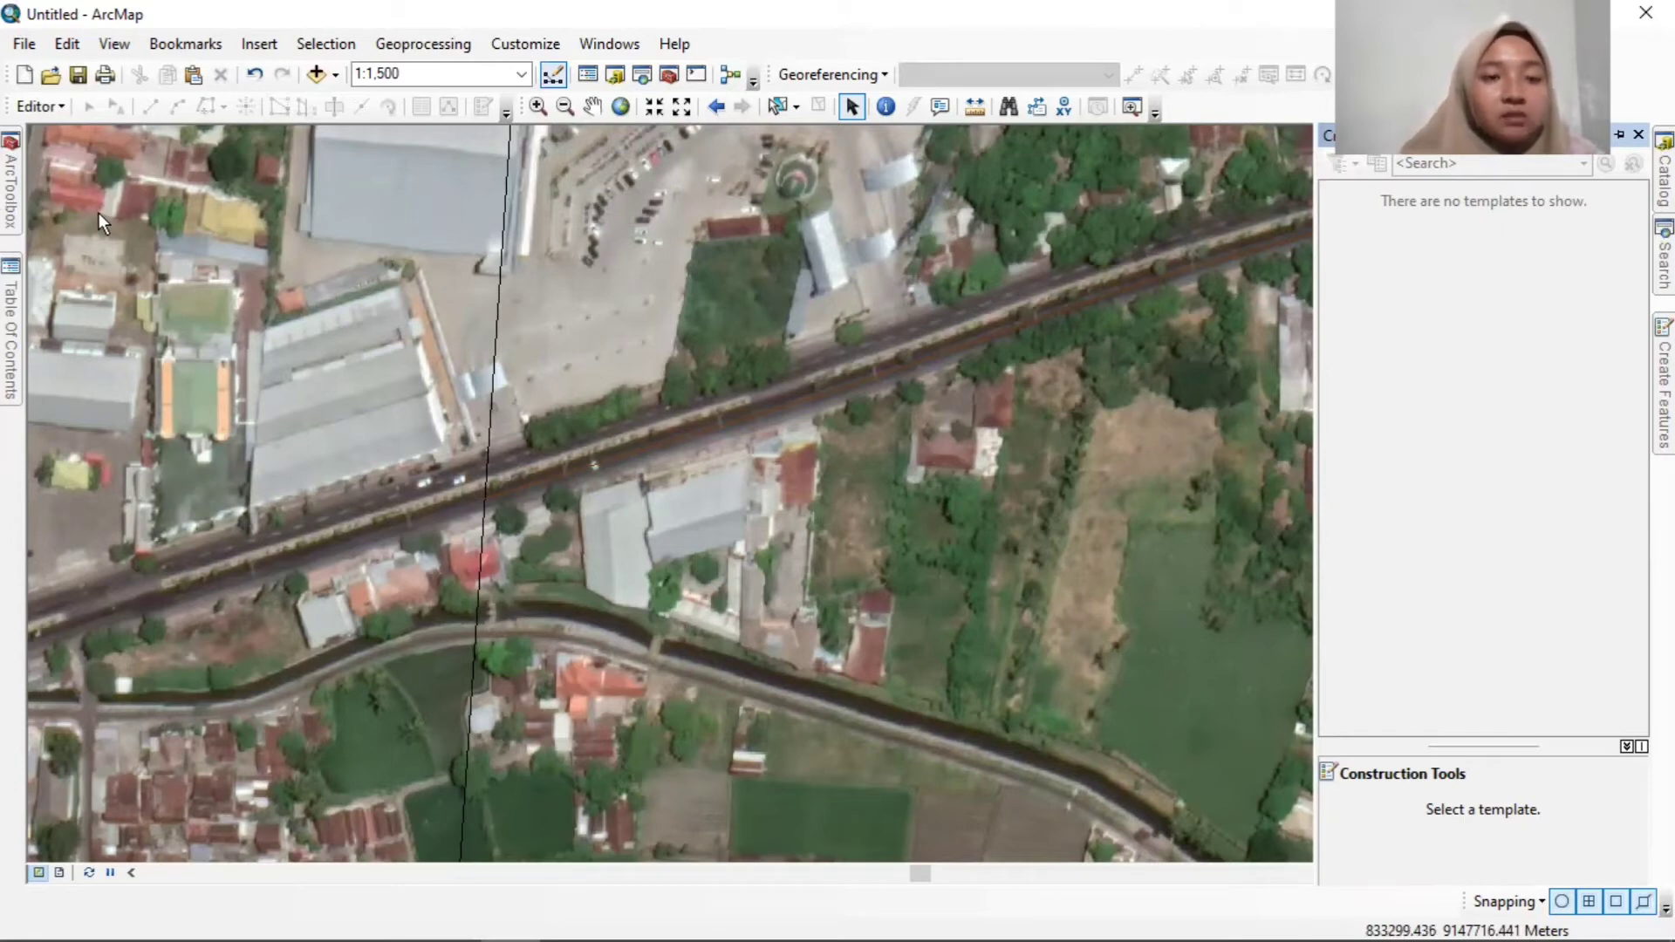
{"action": "left_click", "coordinate": [35, 103]}
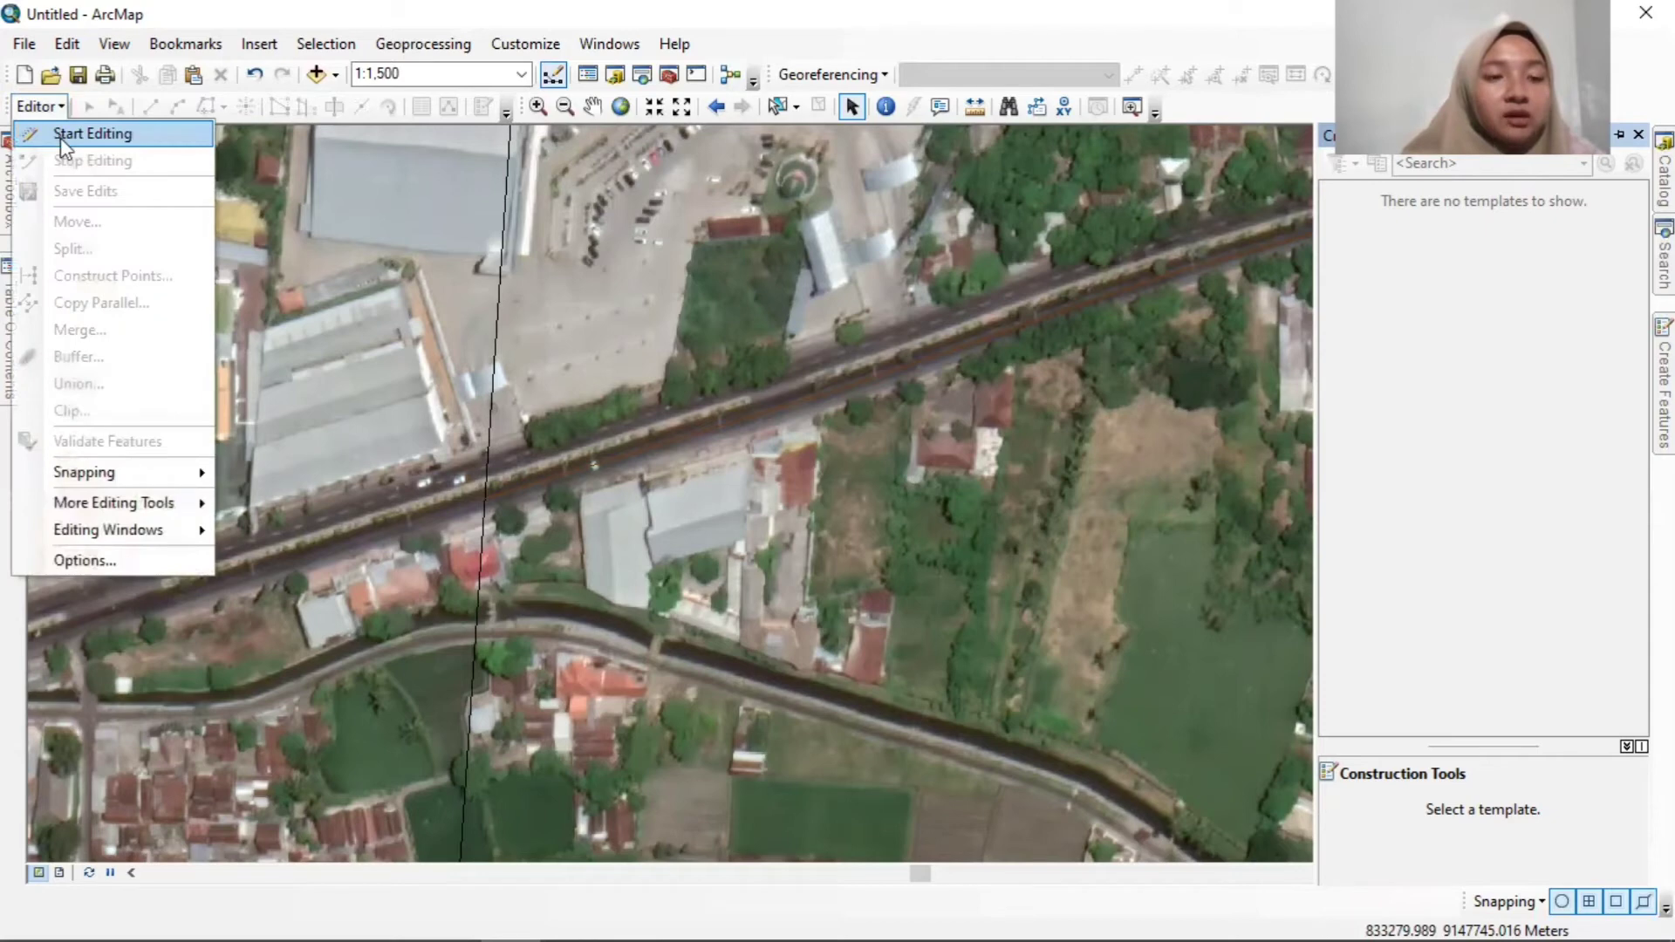
{"action": "left_click", "coordinate": [61, 135]}
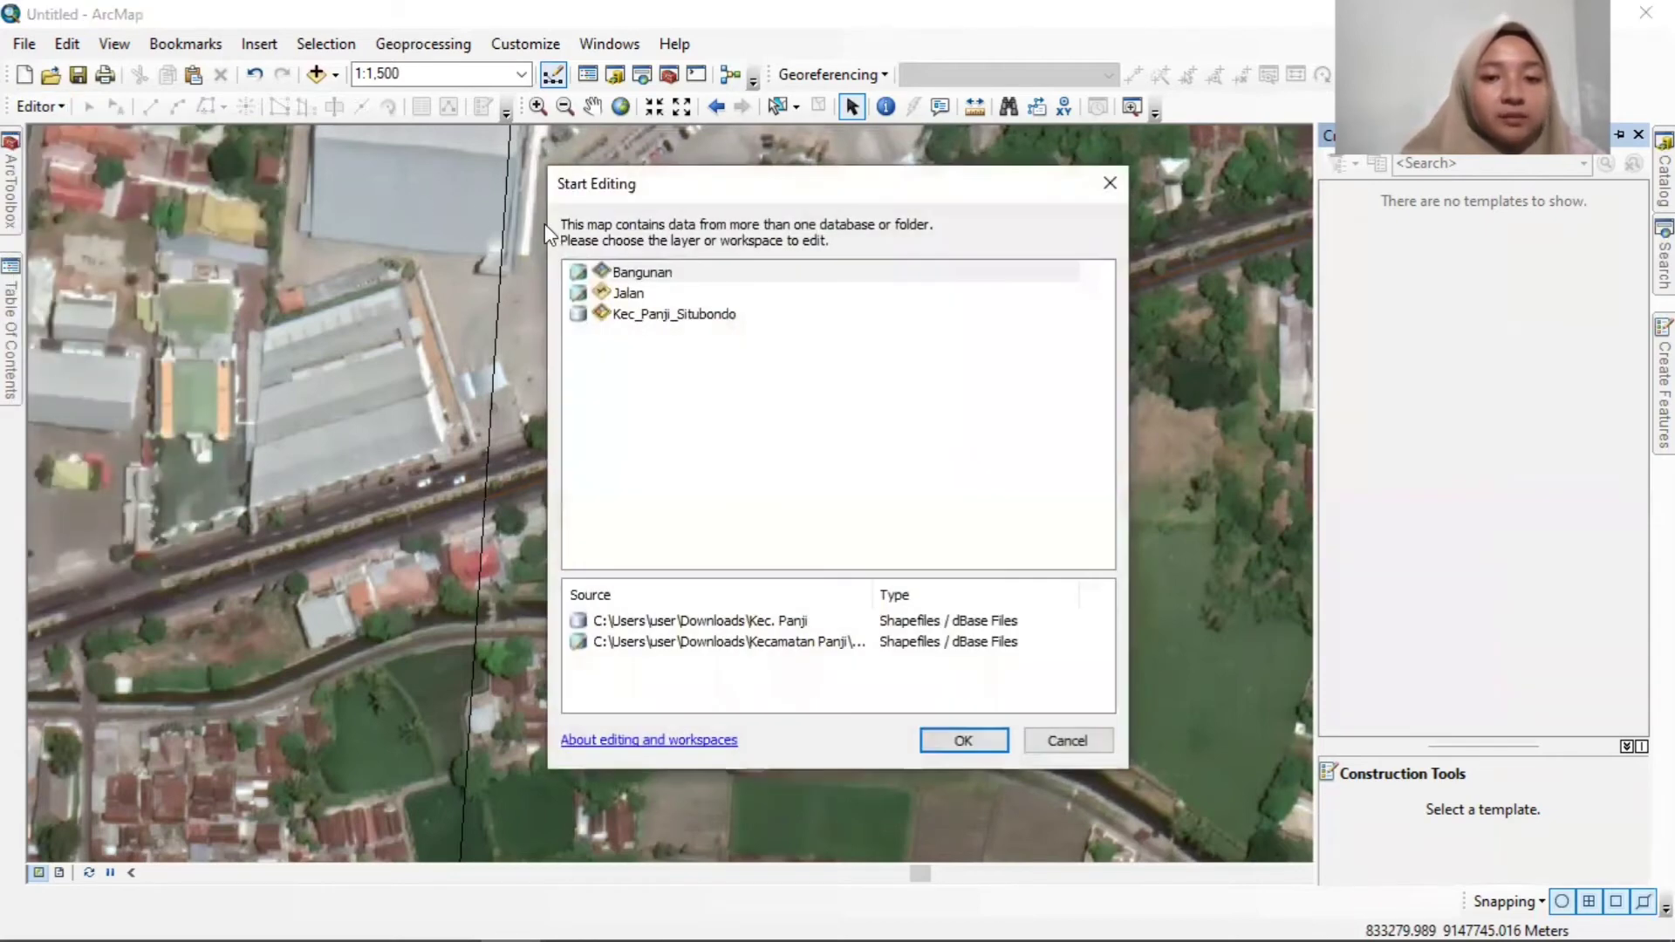
{"action": "left_click", "coordinate": [634, 272]}
{"action": "left_click", "coordinate": [958, 741]}
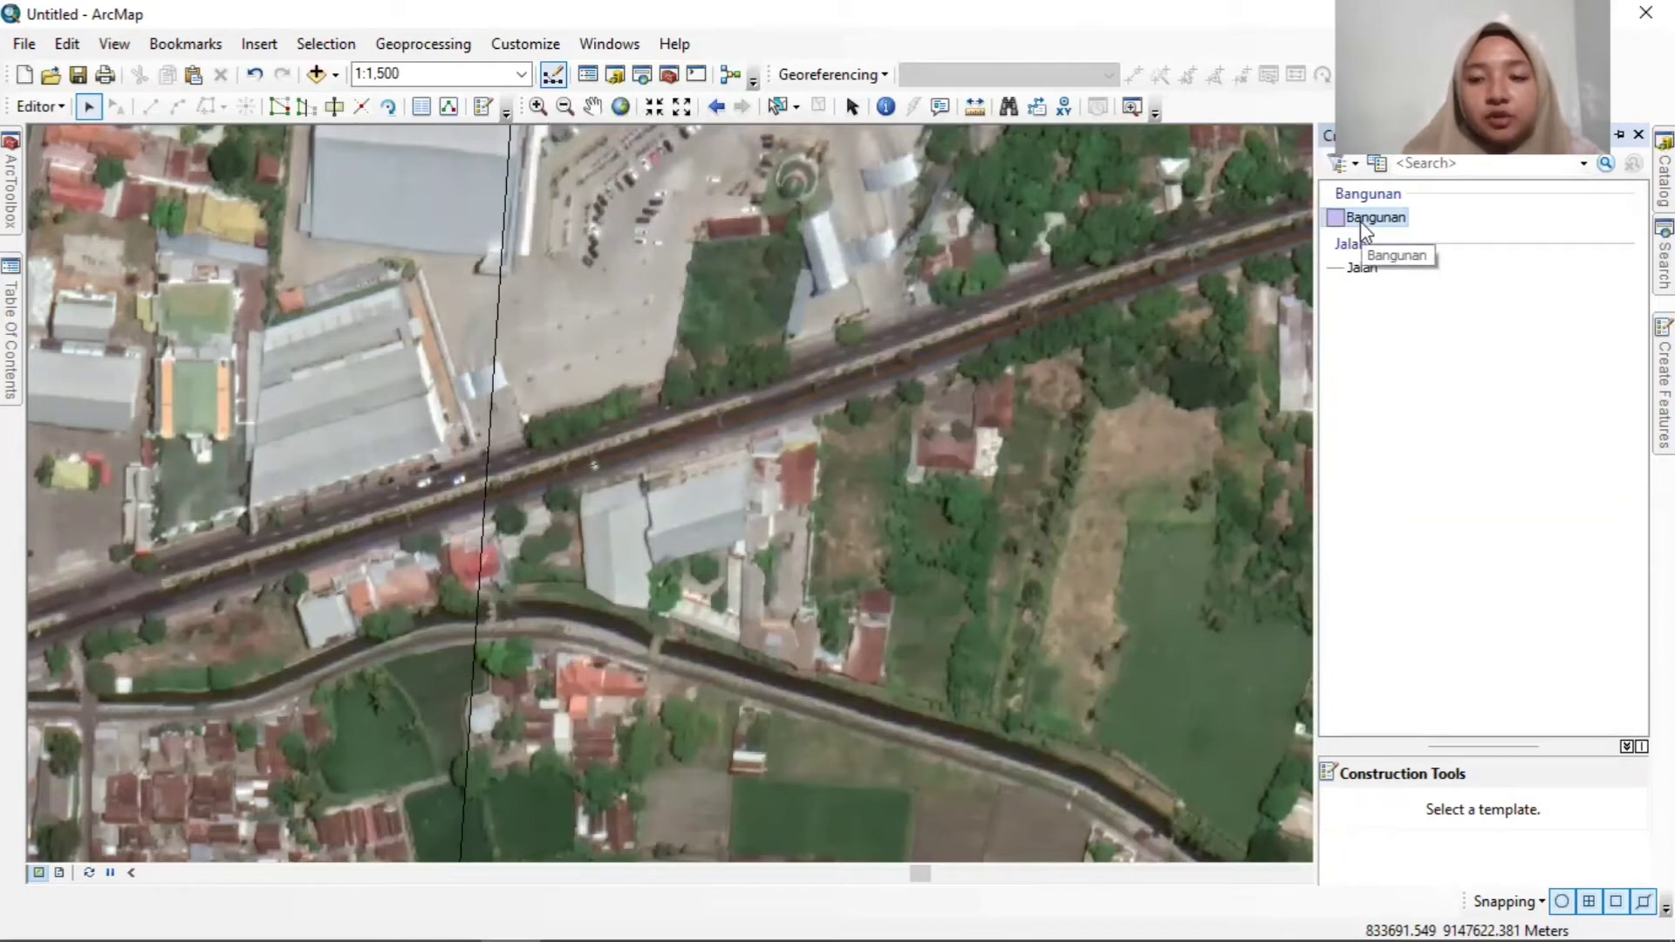
Using the Bangunan polygon template, digitize the upright red-roofed building south of the main road as a four-corner polygon about 12 m wide.
{"action": "left_click", "coordinate": [1359, 221]}
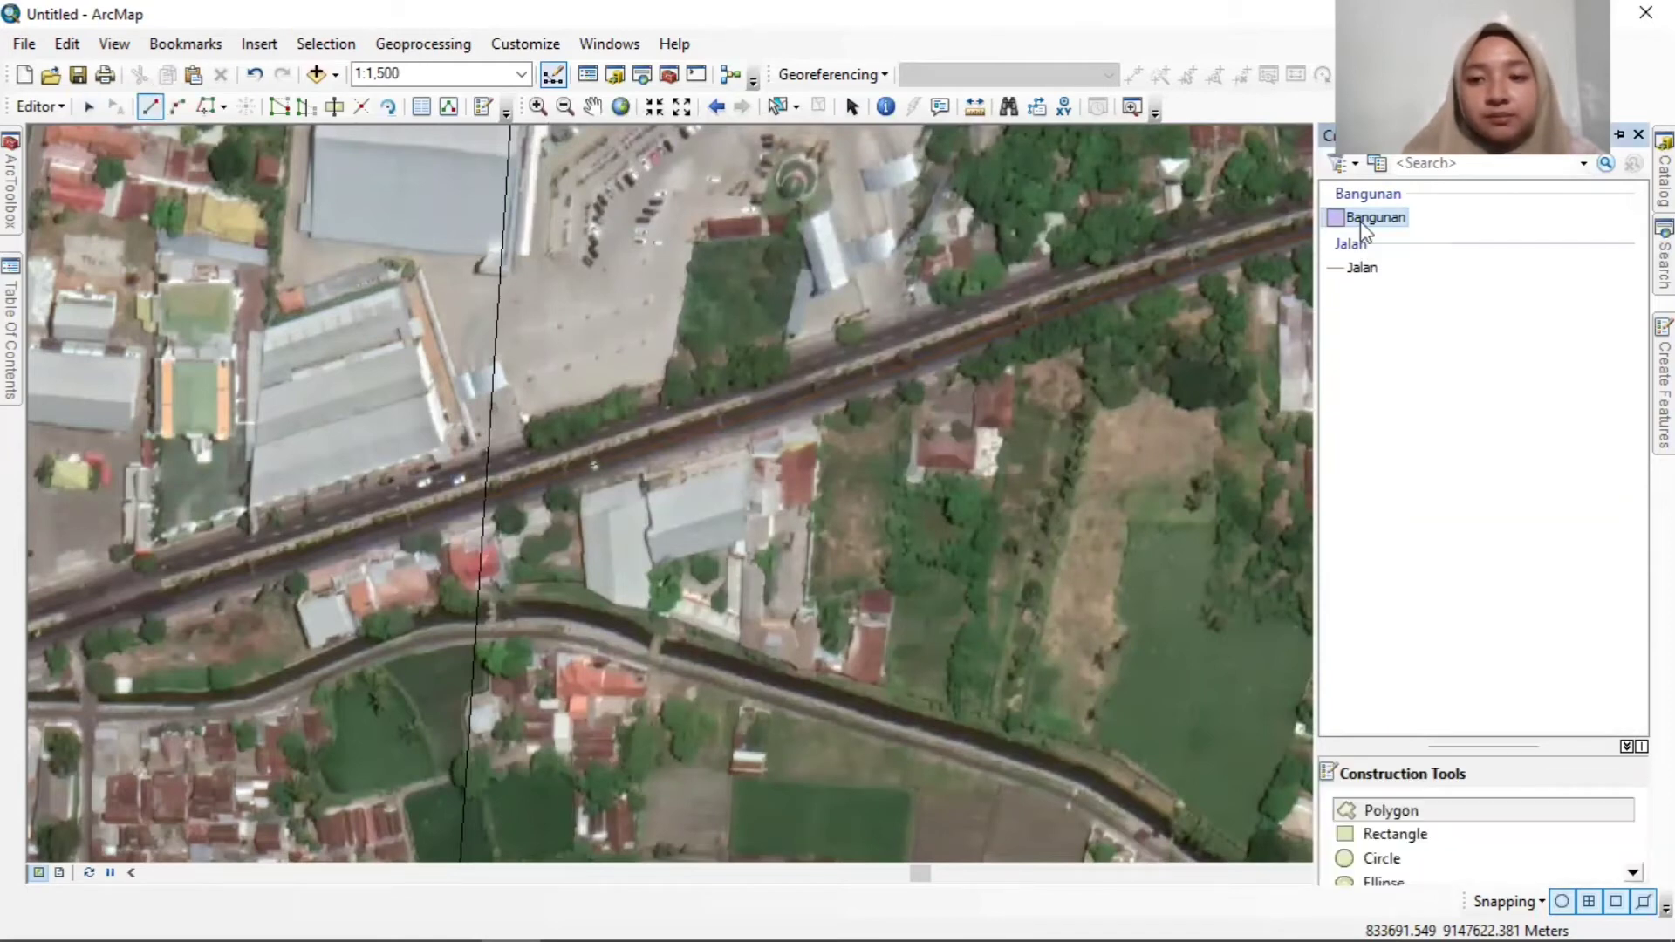
{"action": "left_click", "coordinate": [1396, 813]}
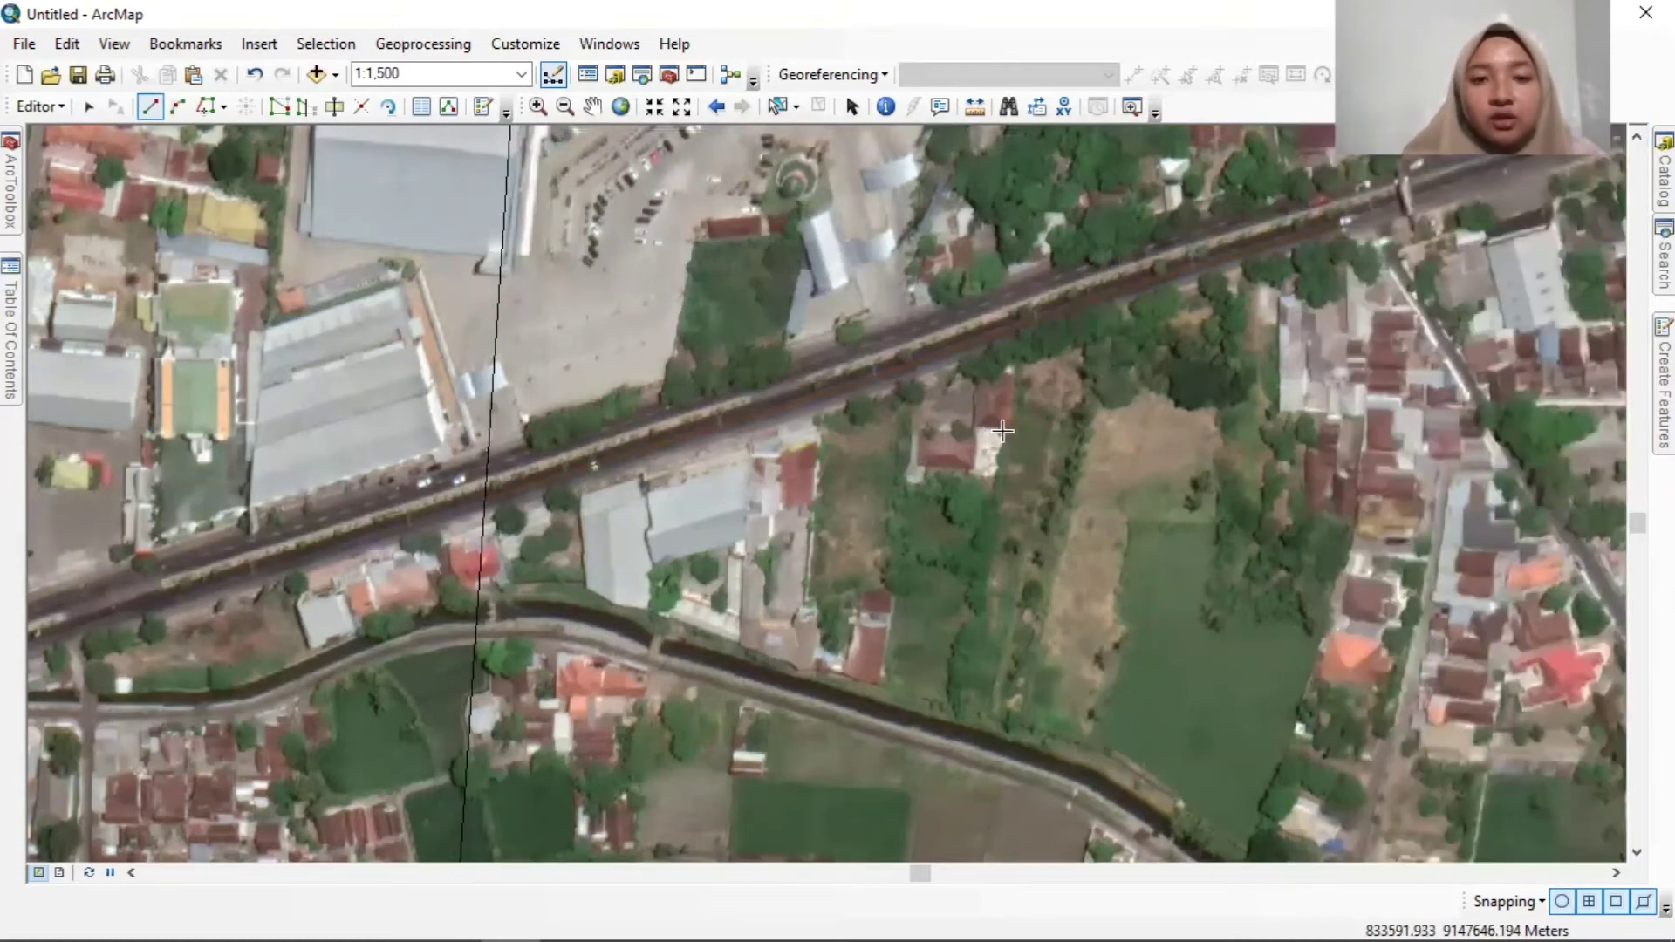
{"action": "scroll", "coordinate": [1007, 423], "scroll_direction": "down", "scroll_amount": 3}
{"action": "scroll", "coordinate": [1007, 422], "scroll_direction": "down", "scroll_amount": 3}
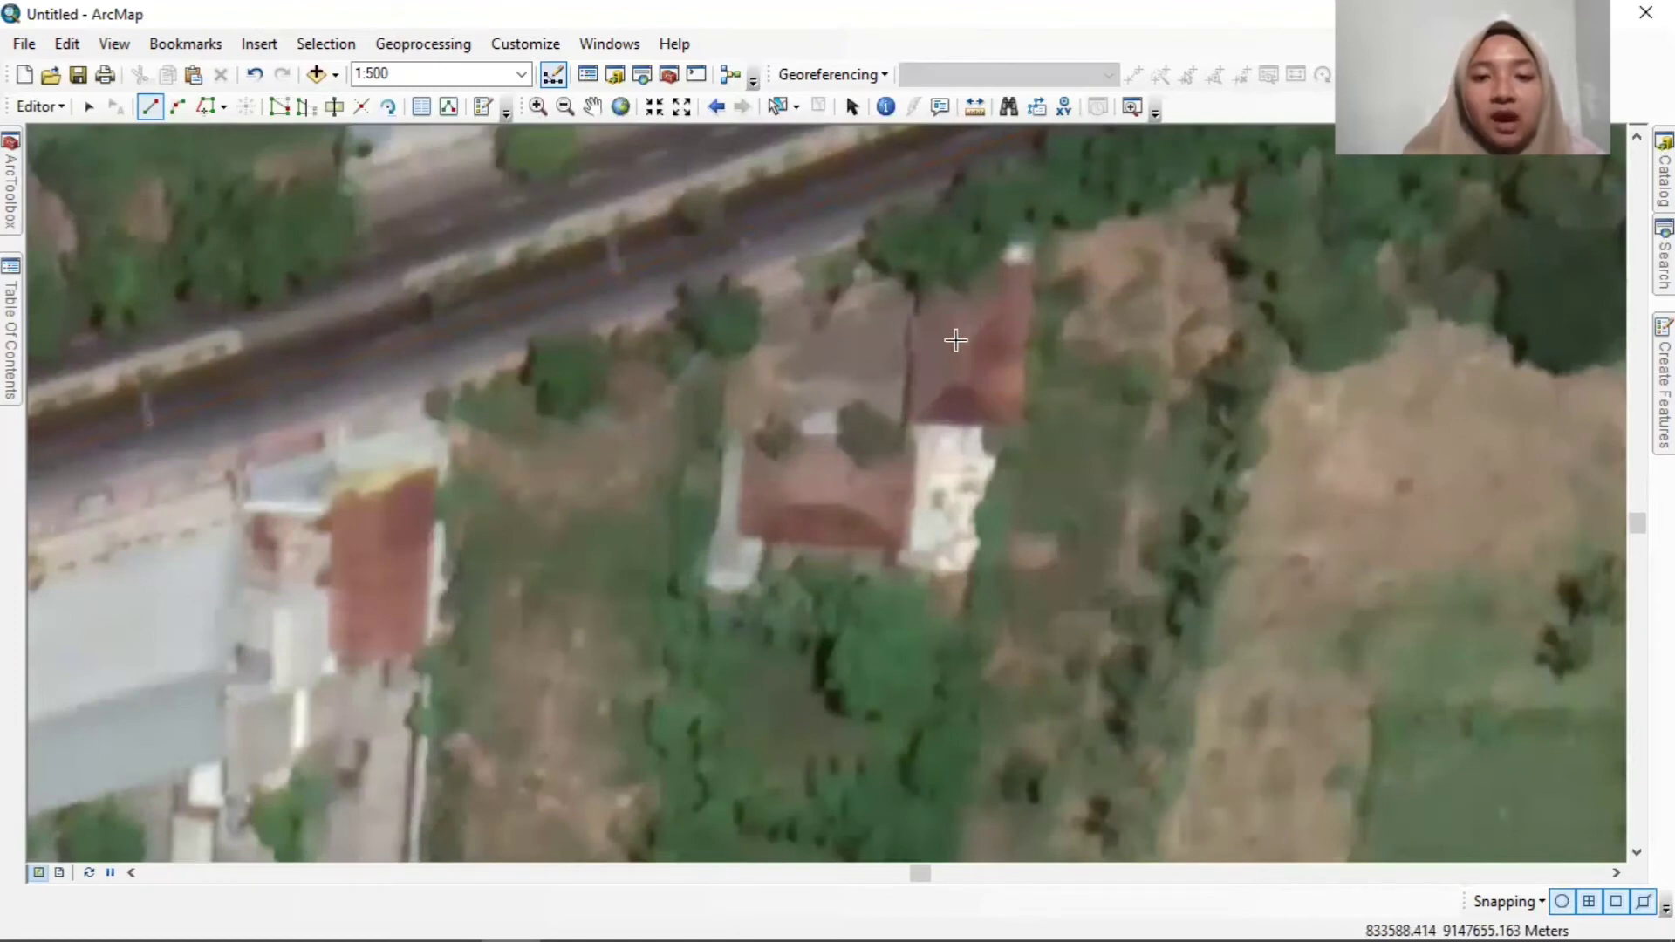
{"action": "left_click", "coordinate": [919, 263]}
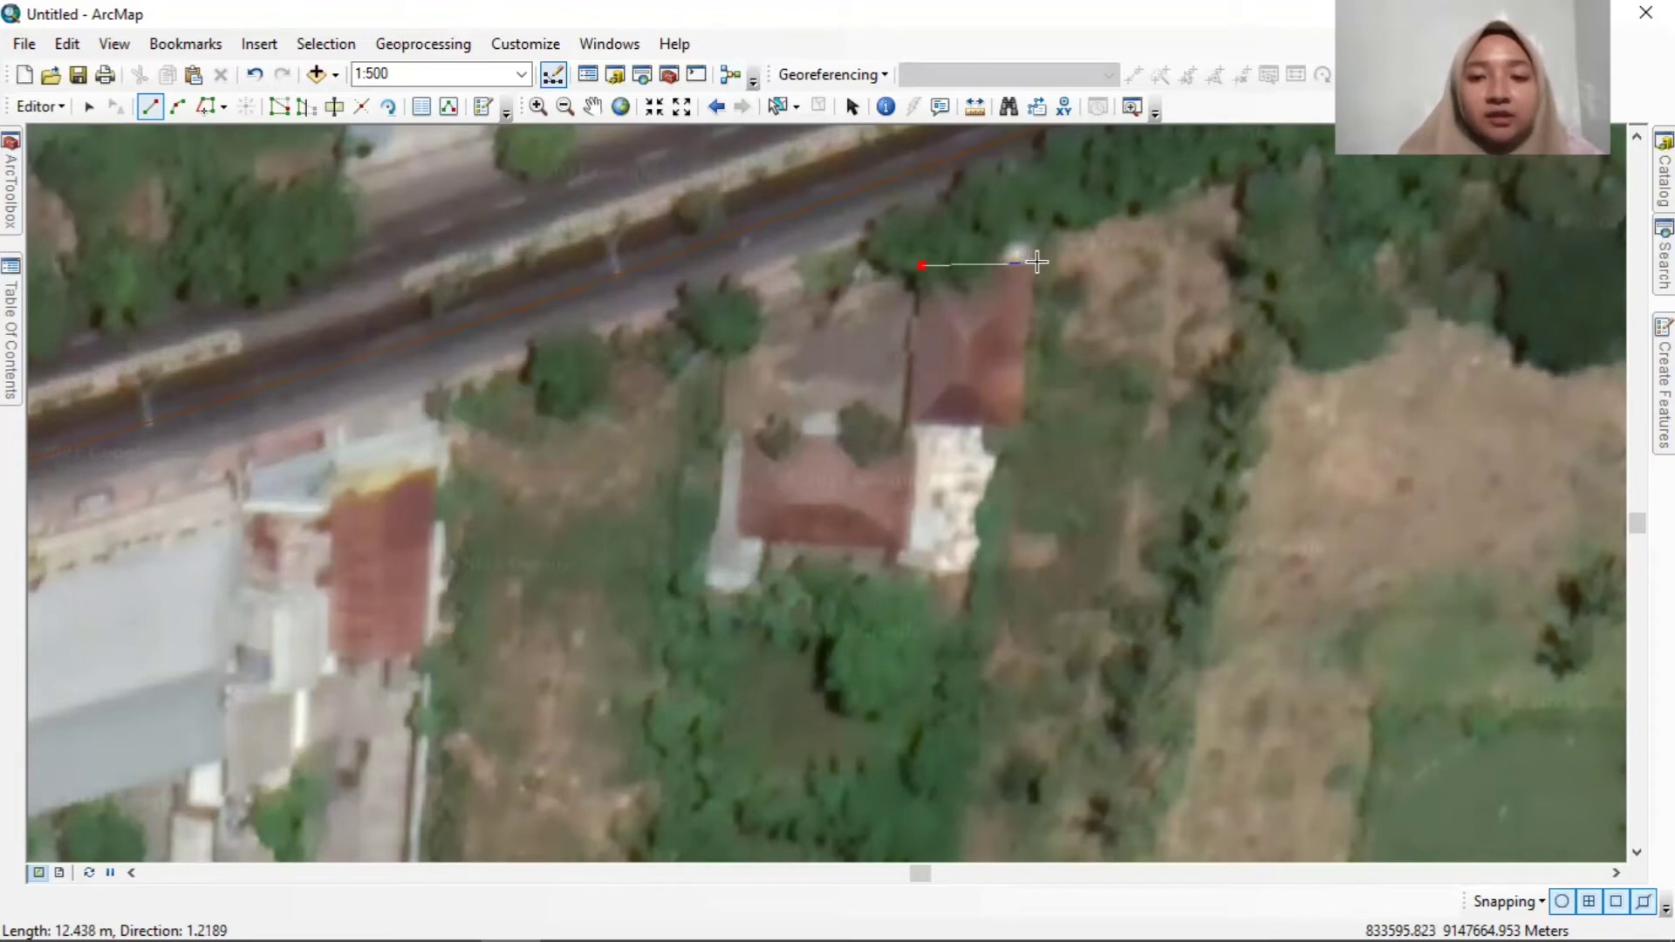
{"action": "left_click", "coordinate": [1032, 262]}
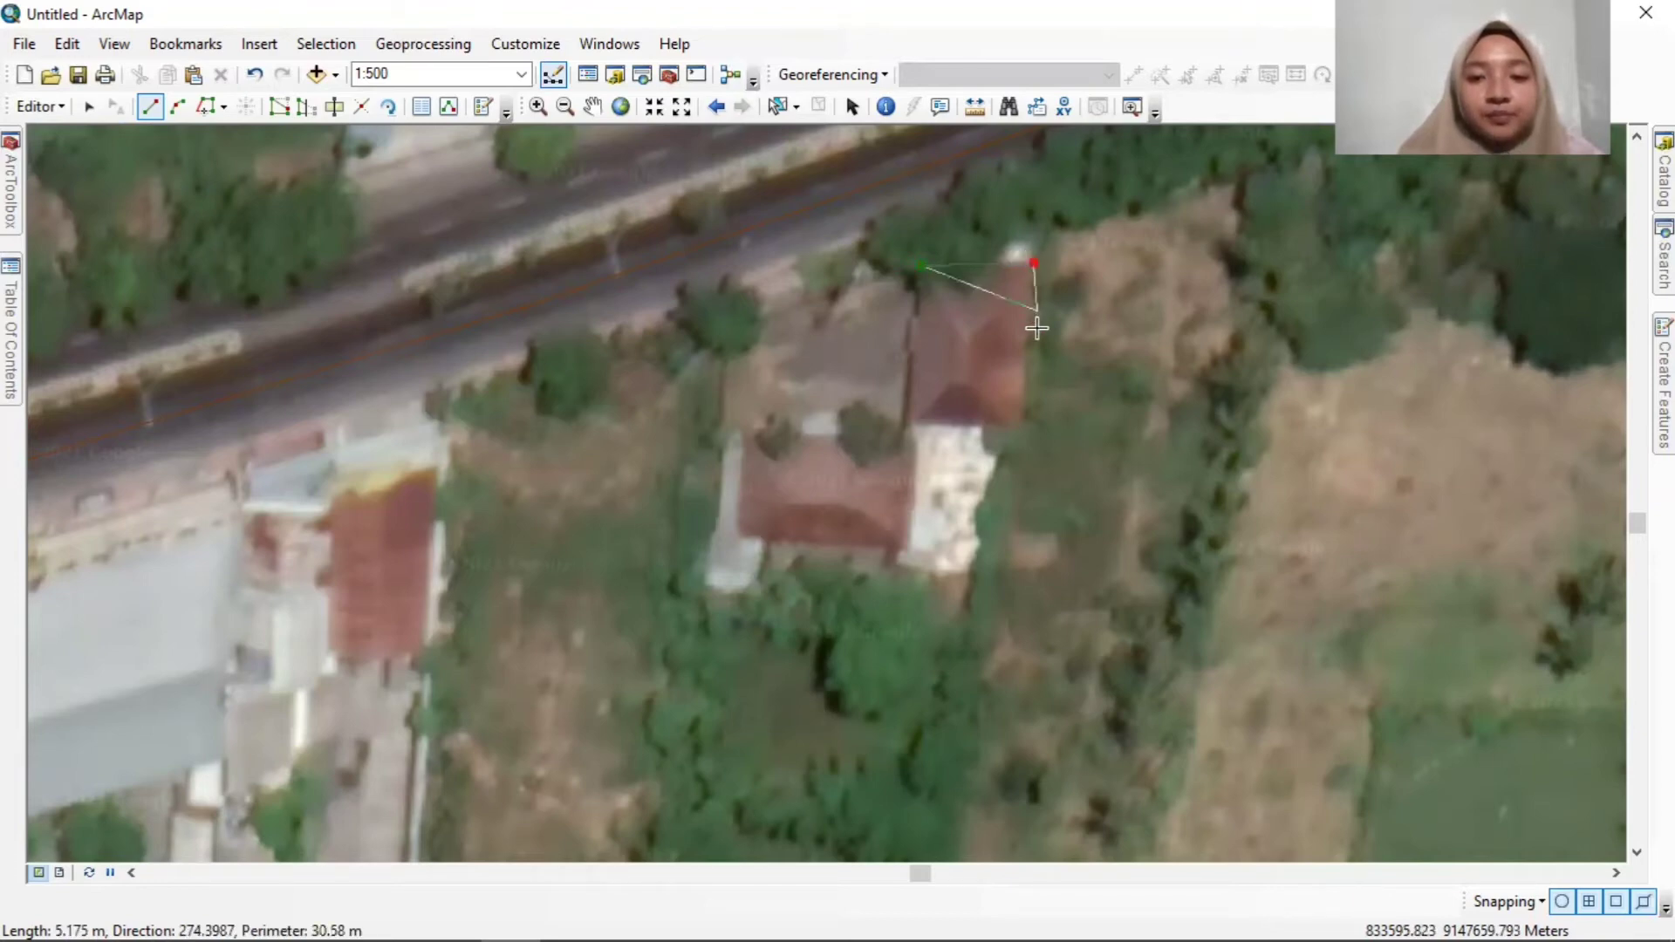
{"action": "left_click", "coordinate": [1020, 429]}
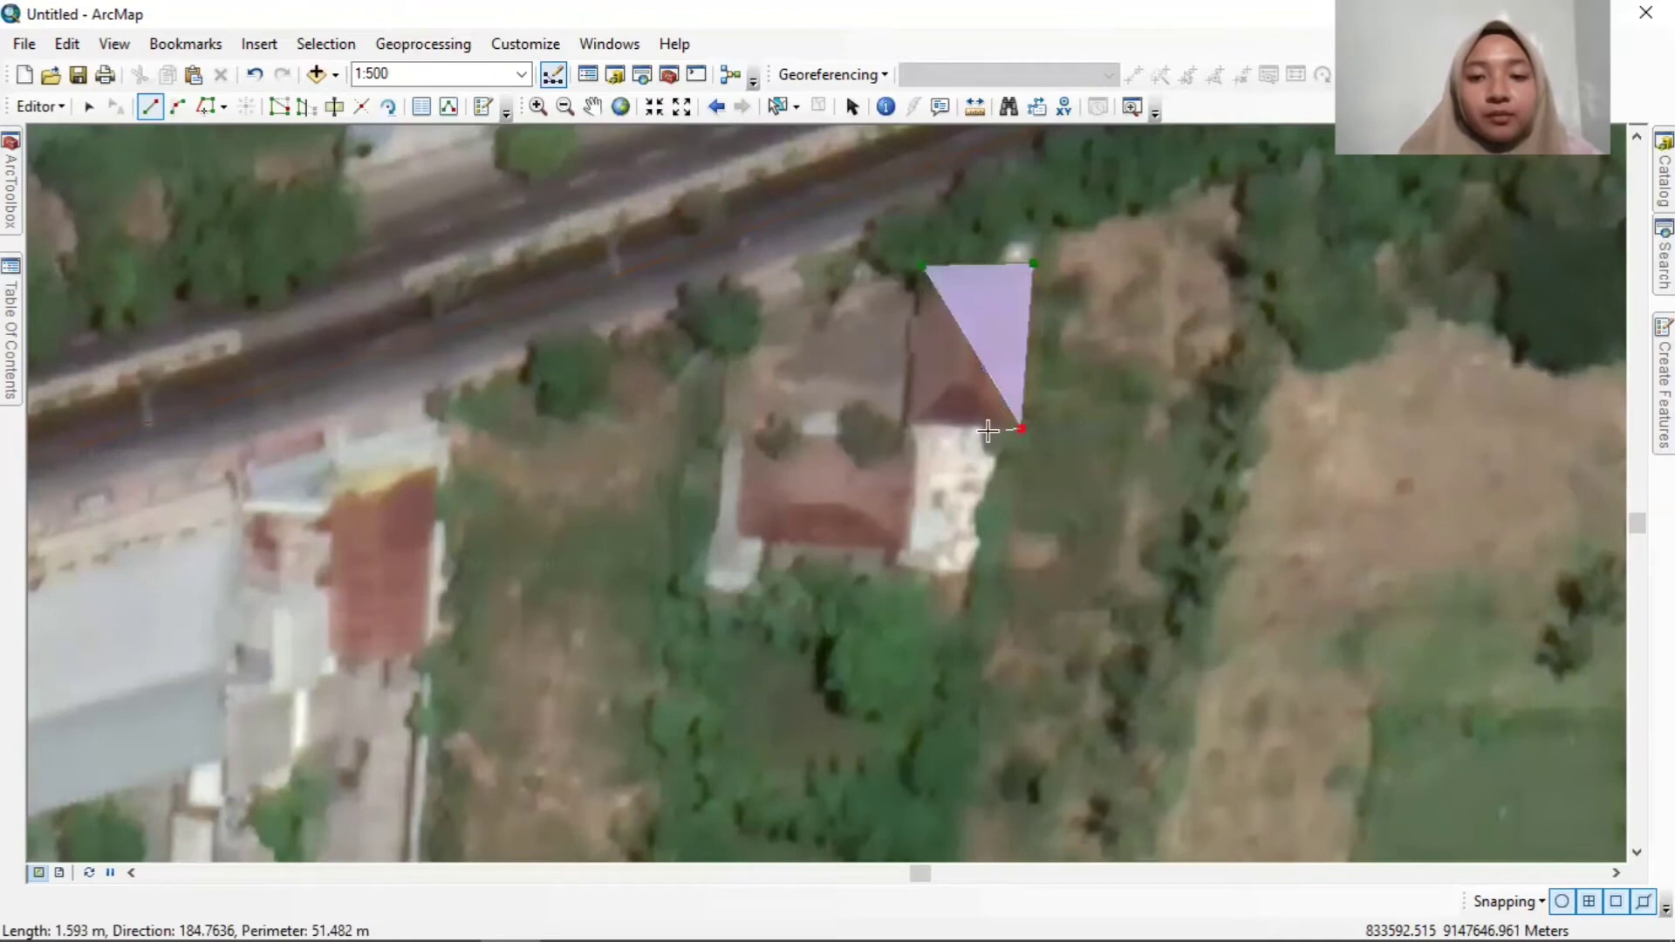
{"action": "double_click", "coordinate": [901, 423]}
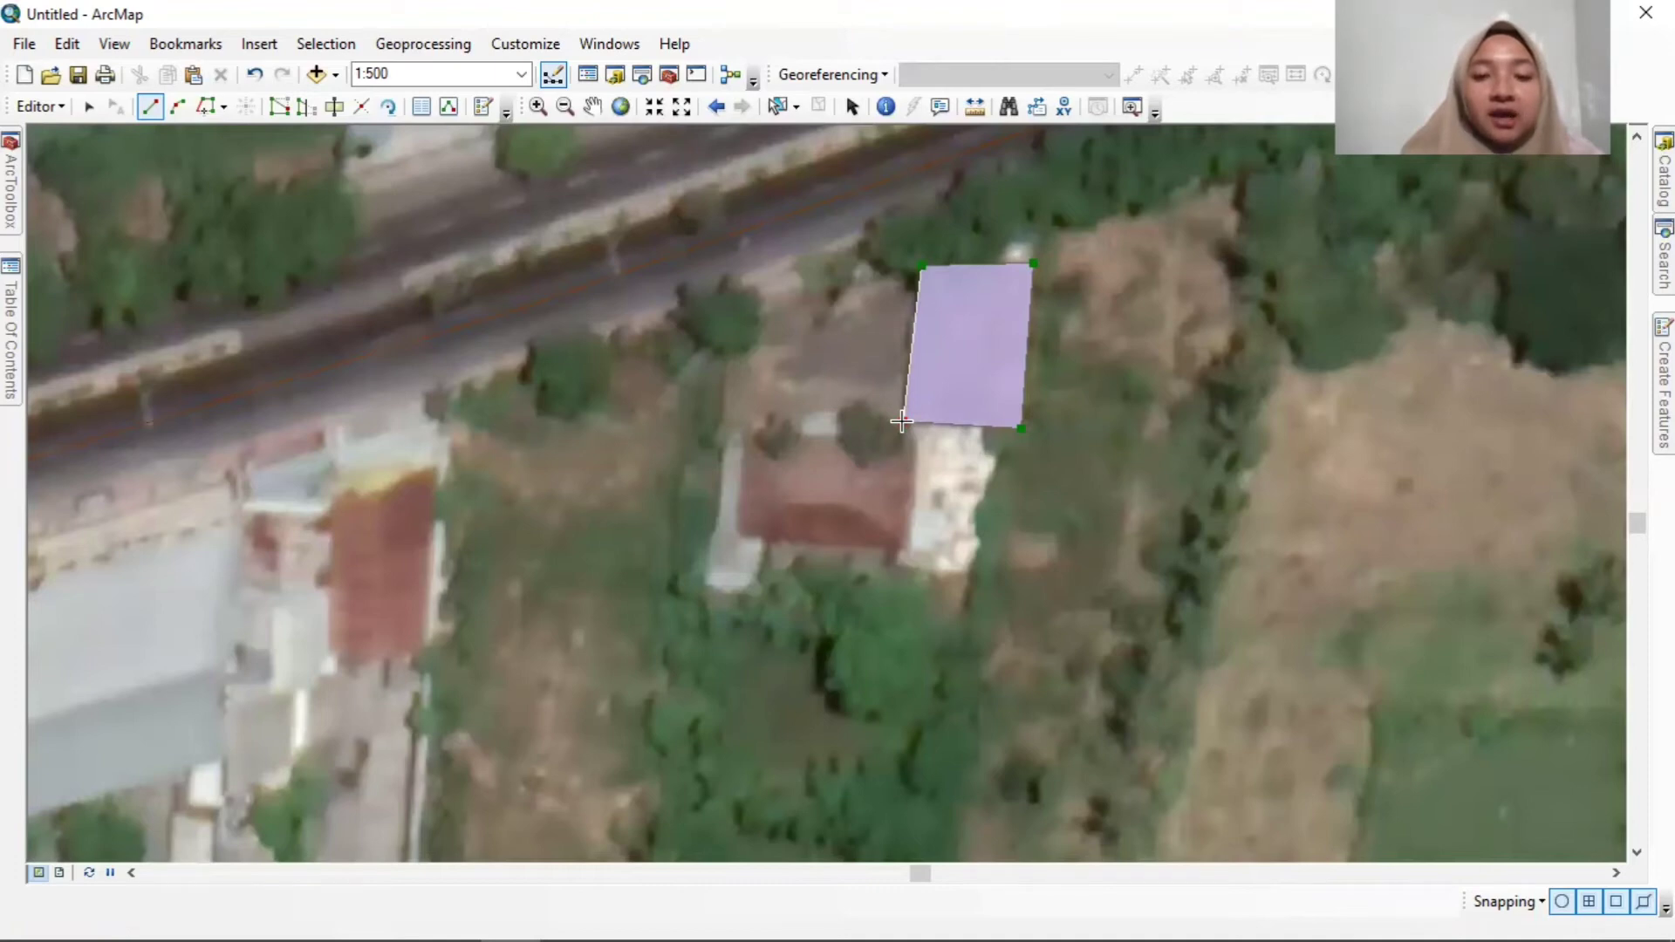
{"action": "right_click", "coordinate": [901, 422]}
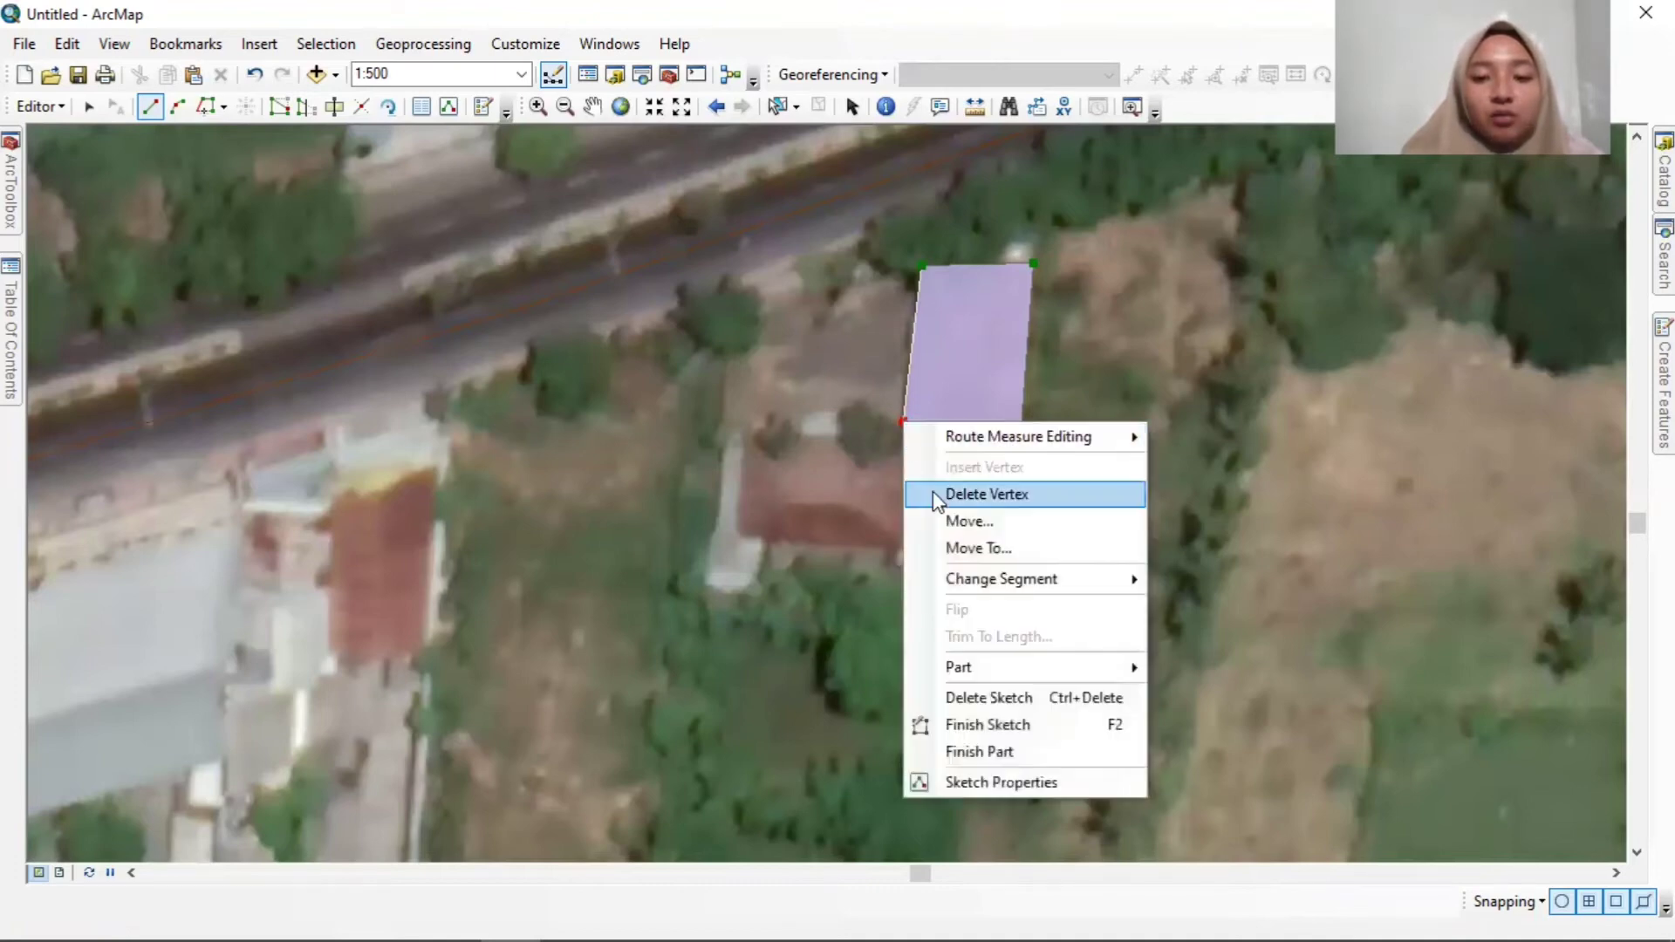
{"action": "left_click", "coordinate": [980, 727]}
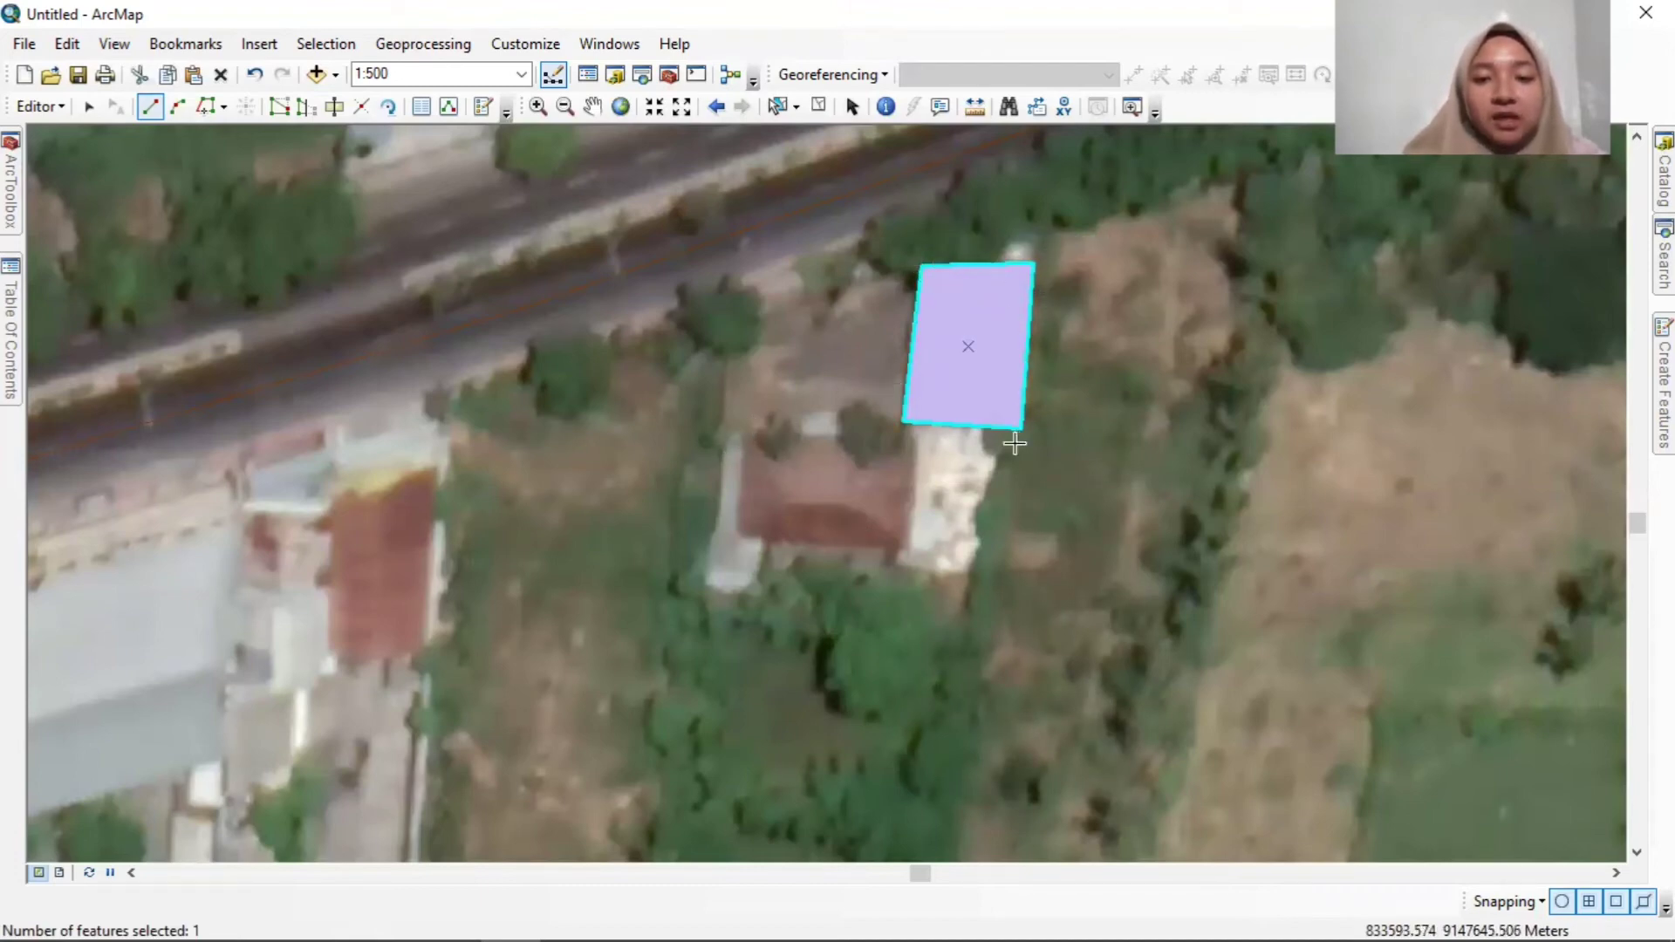
Digitize the neighbouring red-roofed building to the southwest as a four-corner Bangunan polygon with a perimeter of about 60 m.
{"action": "left_click", "coordinate": [745, 432]}
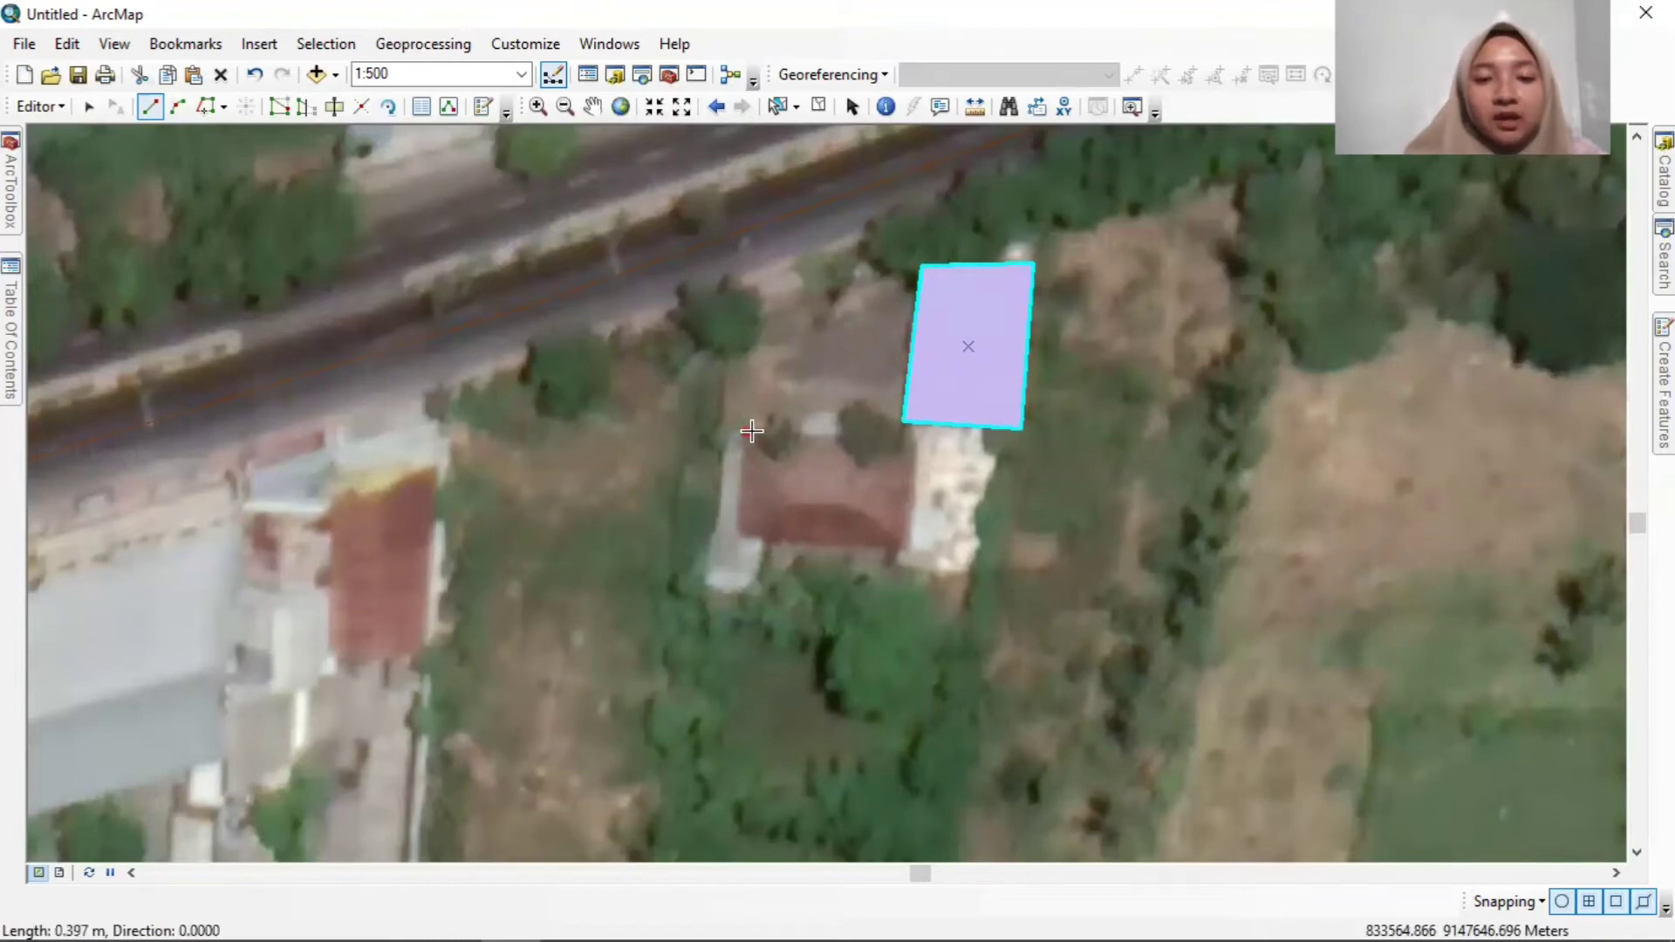
{"action": "left_click", "coordinate": [911, 436]}
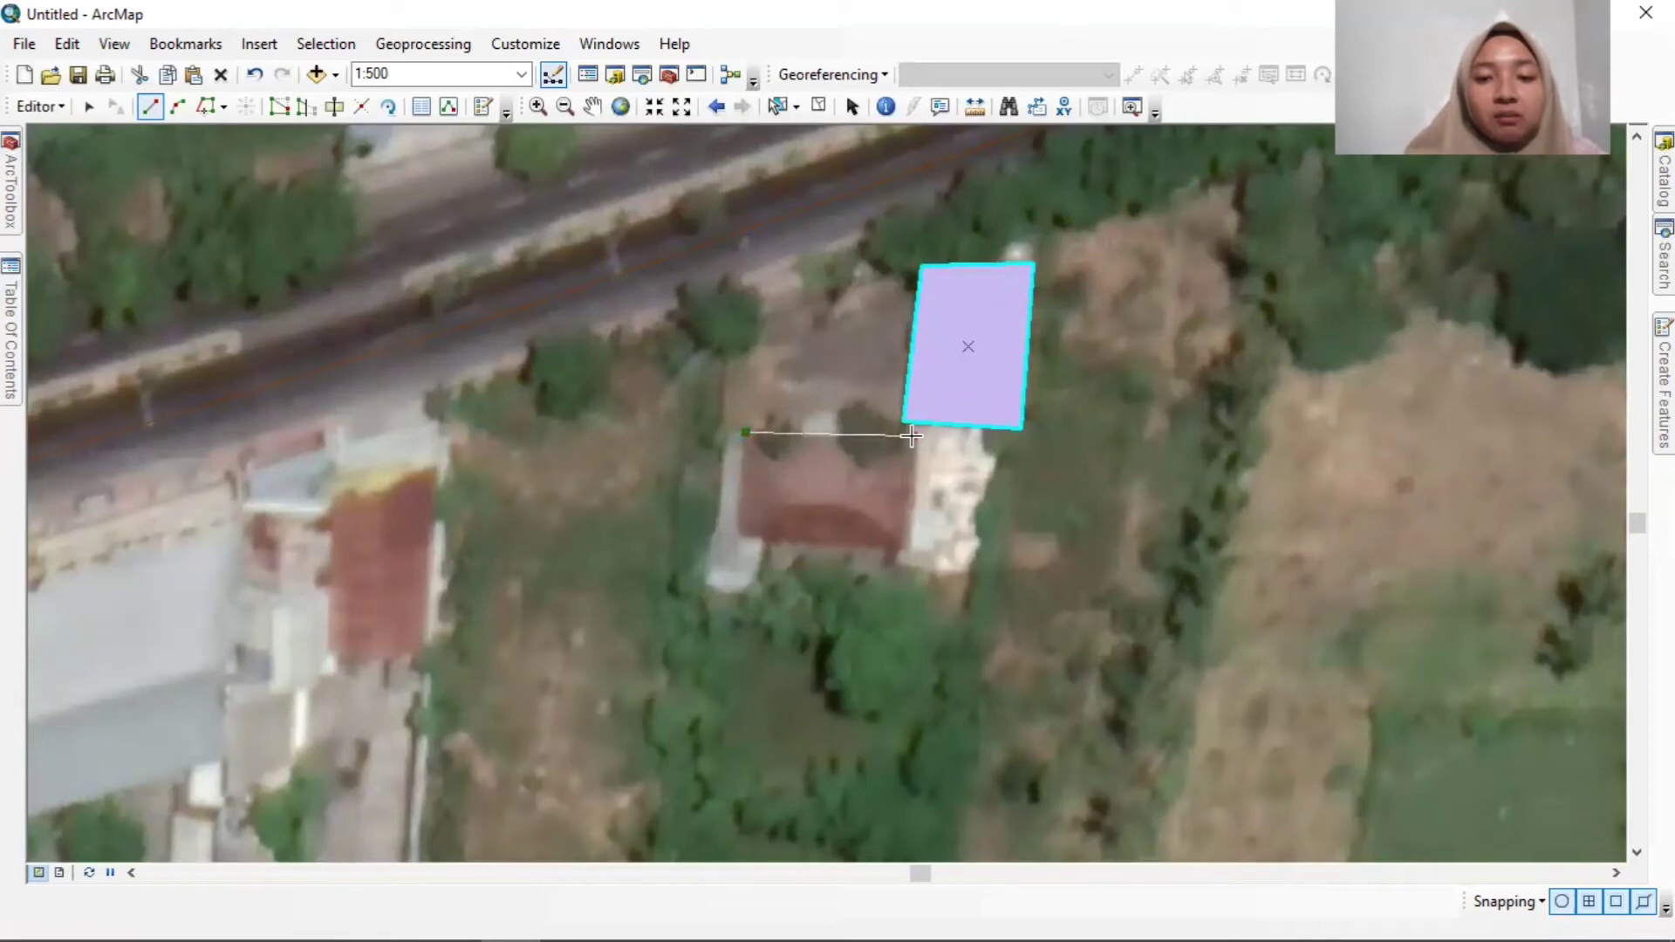
{"action": "left_click", "coordinate": [908, 548]}
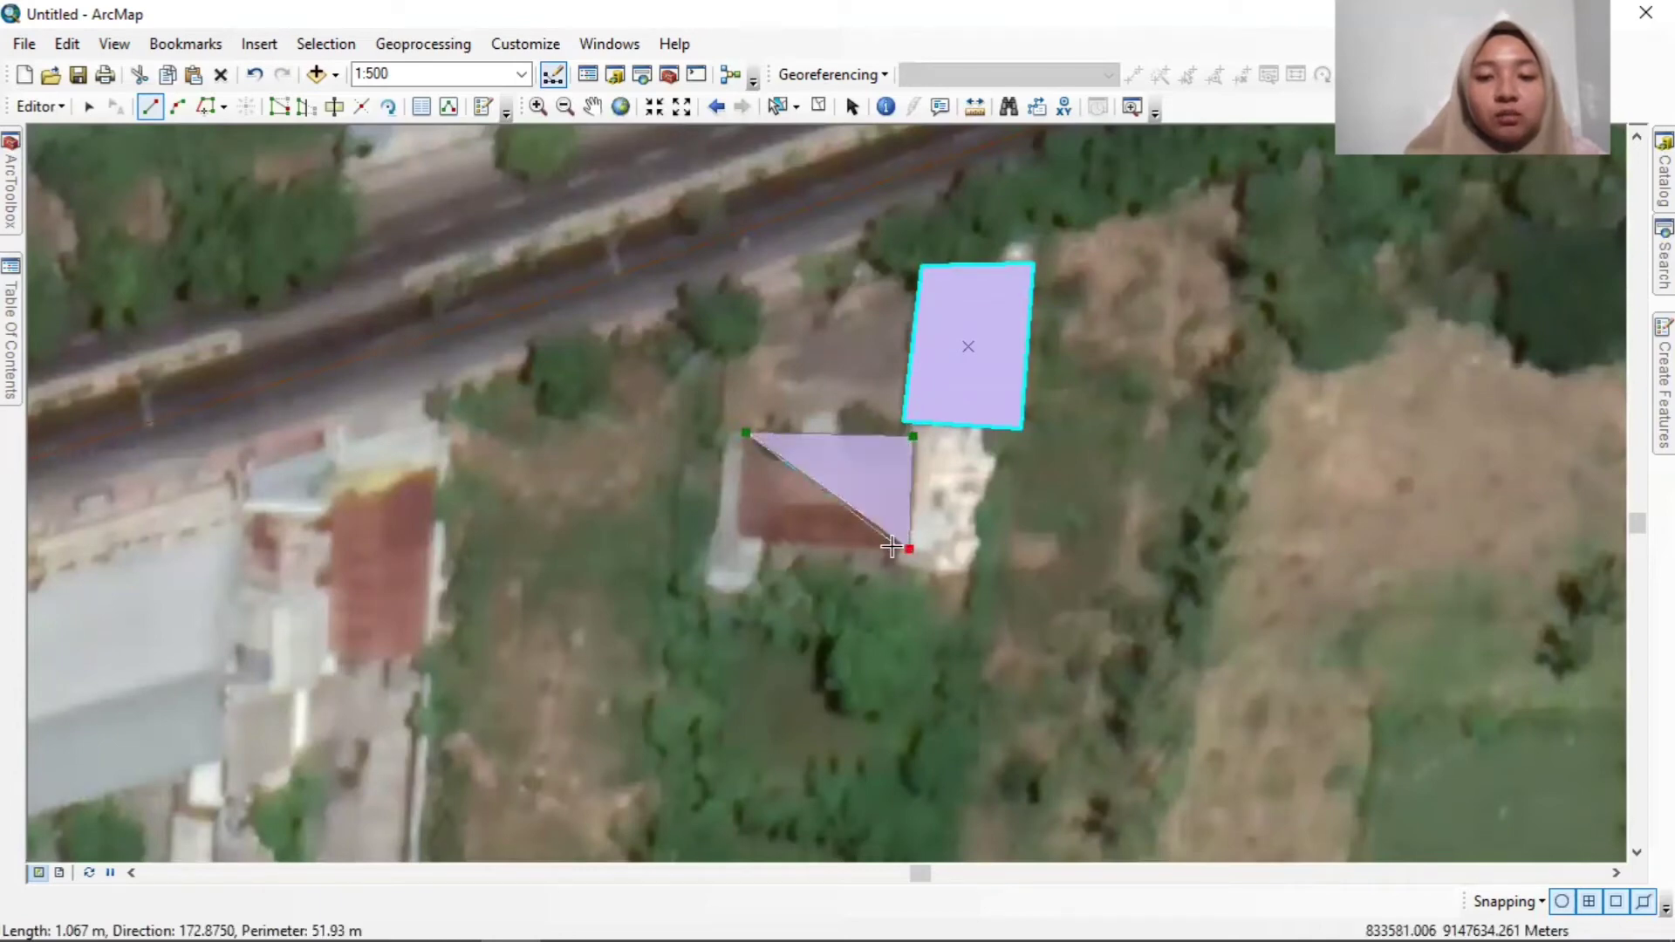
{"action": "left_click", "coordinate": [737, 540]}
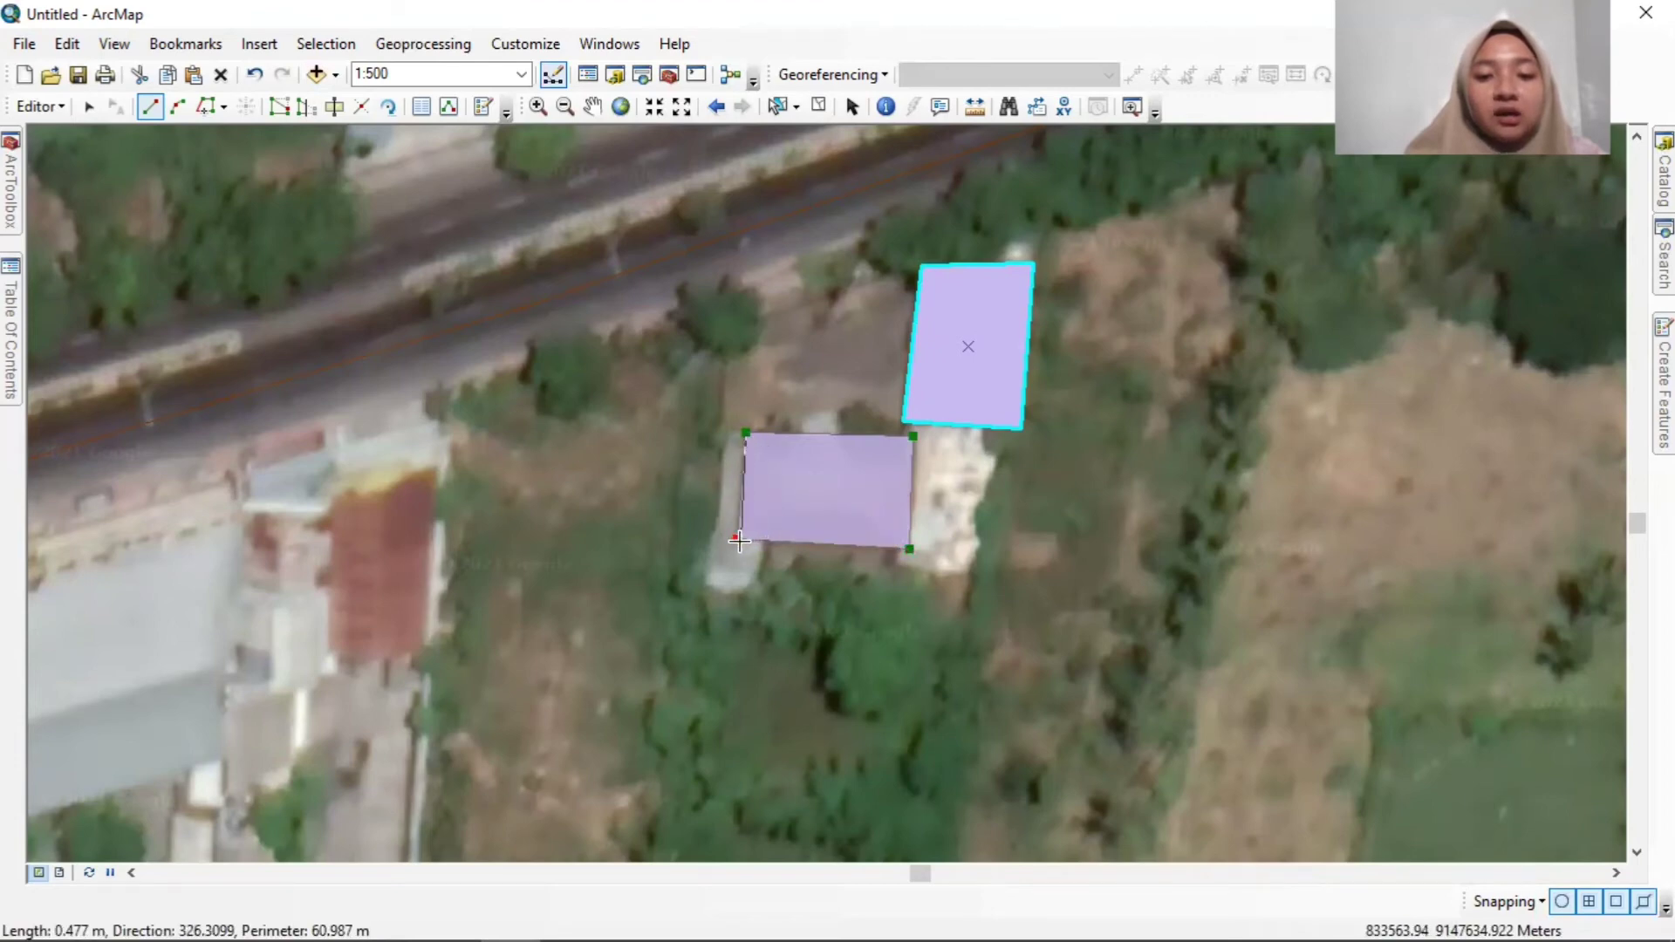
{"action": "right_click", "coordinate": [737, 539]}
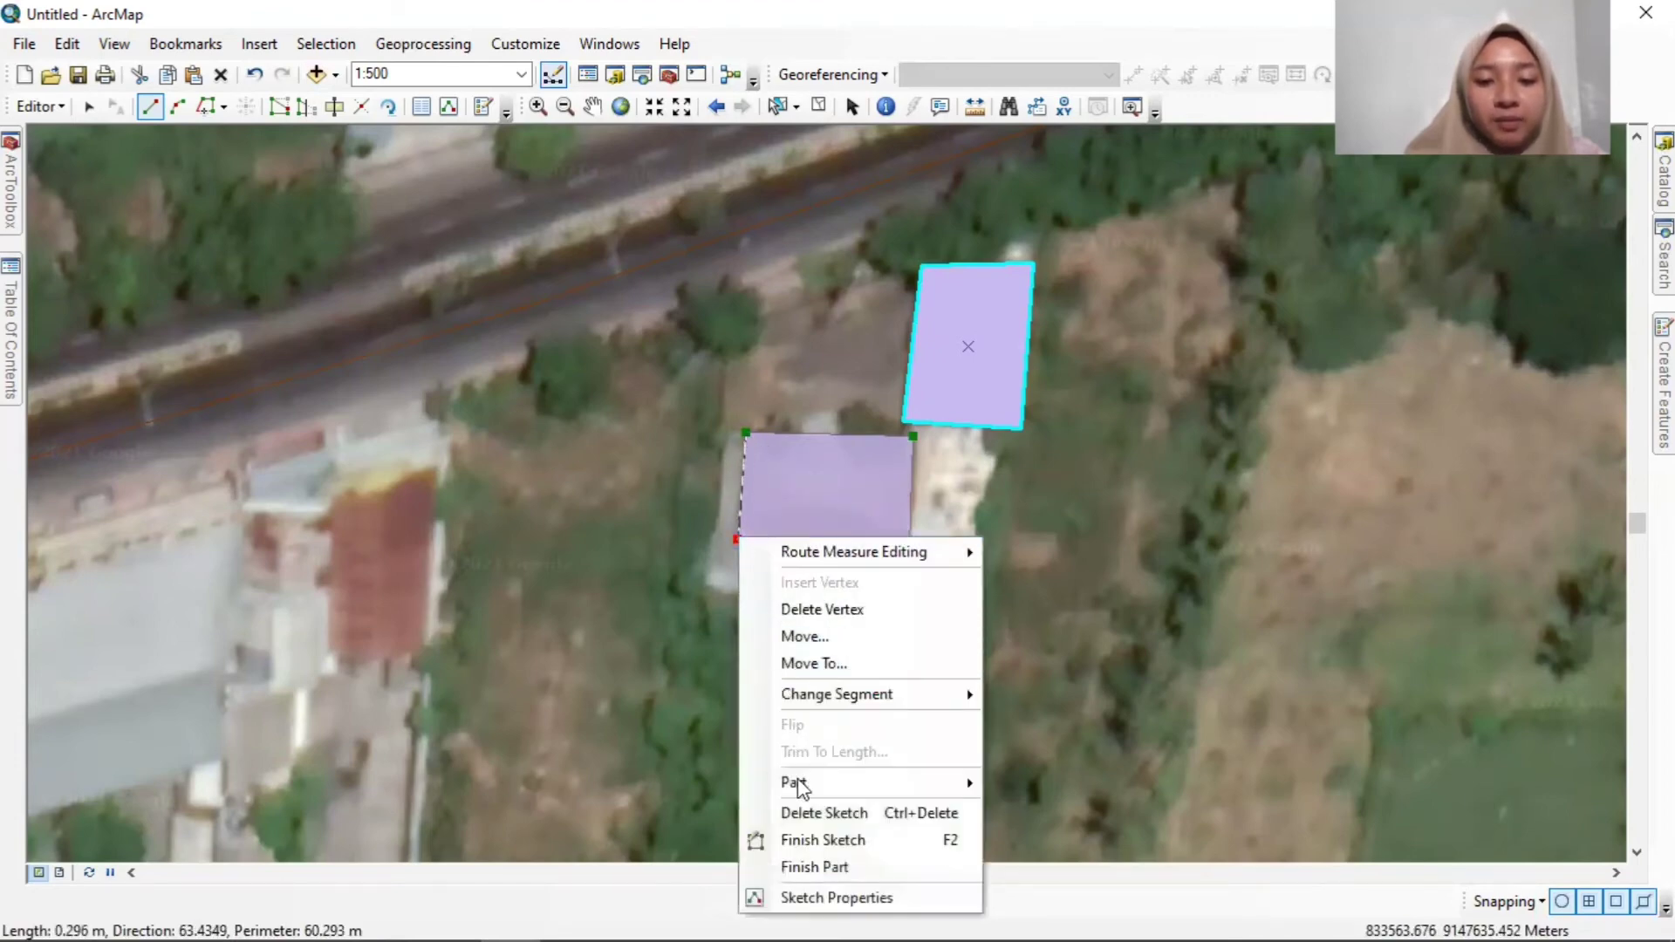
{"action": "left_click", "coordinate": [800, 834]}
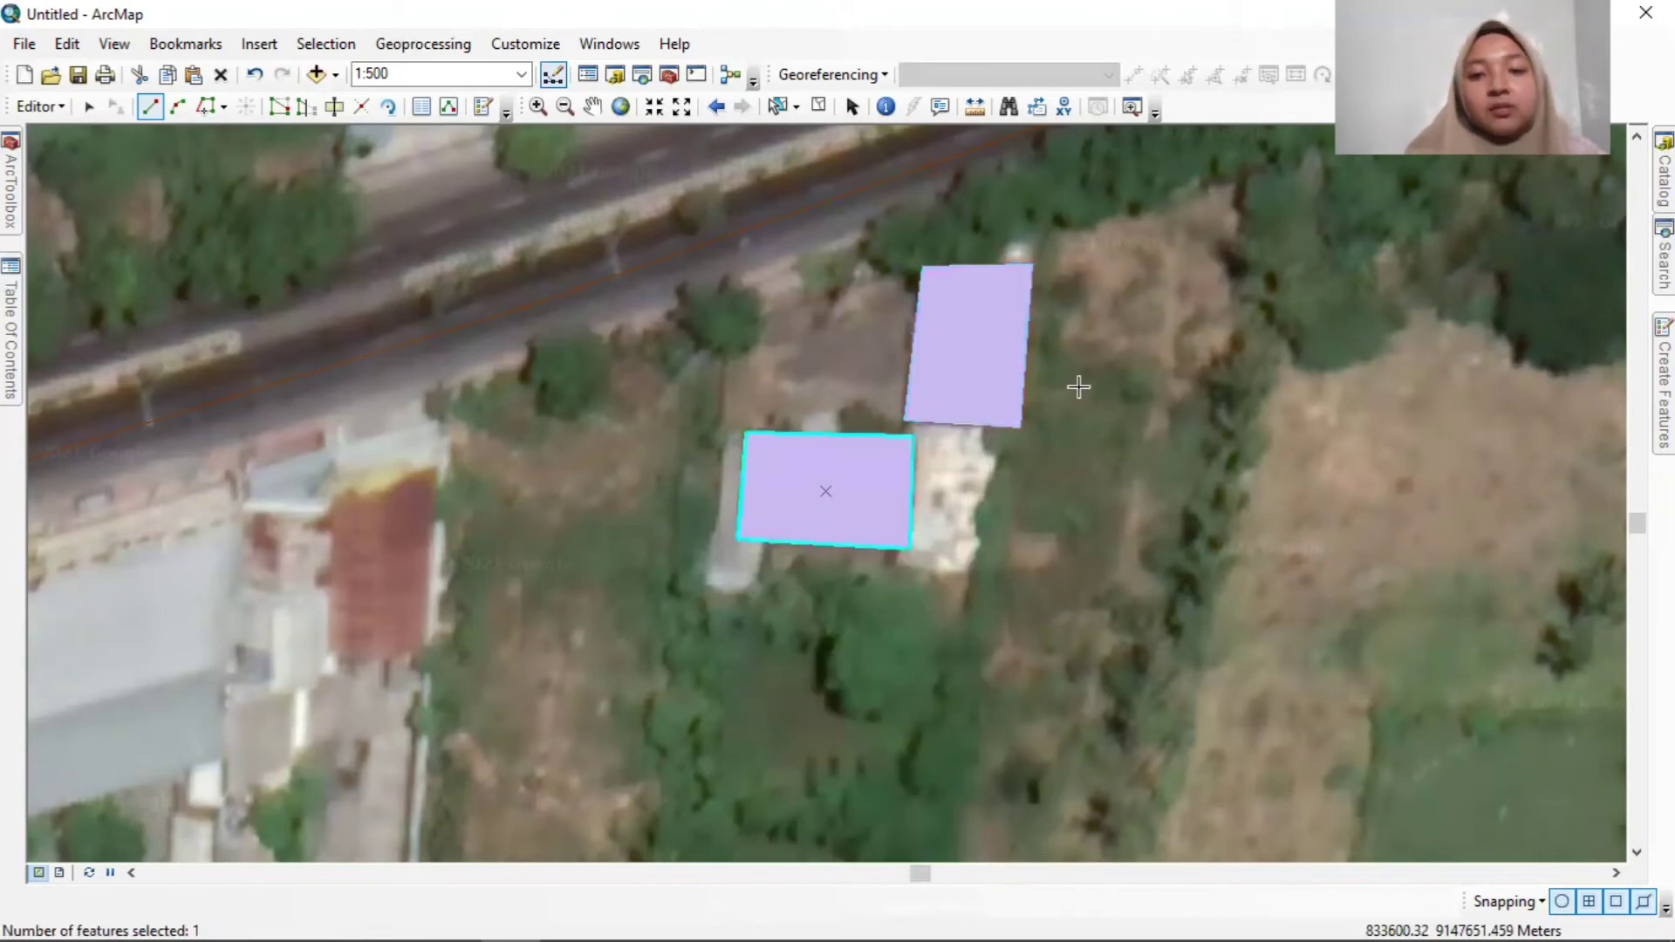
Digitize the L-shaped red-roofed building north of the main road as a six-corner Bangunan polygon with a north edge about 18 m long.
{"action": "scroll", "coordinate": [1125, 379], "scroll_direction": "down", "scroll_amount": 1}
{"action": "scroll", "coordinate": [1178, 337], "scroll_direction": "down", "scroll_amount": 1}
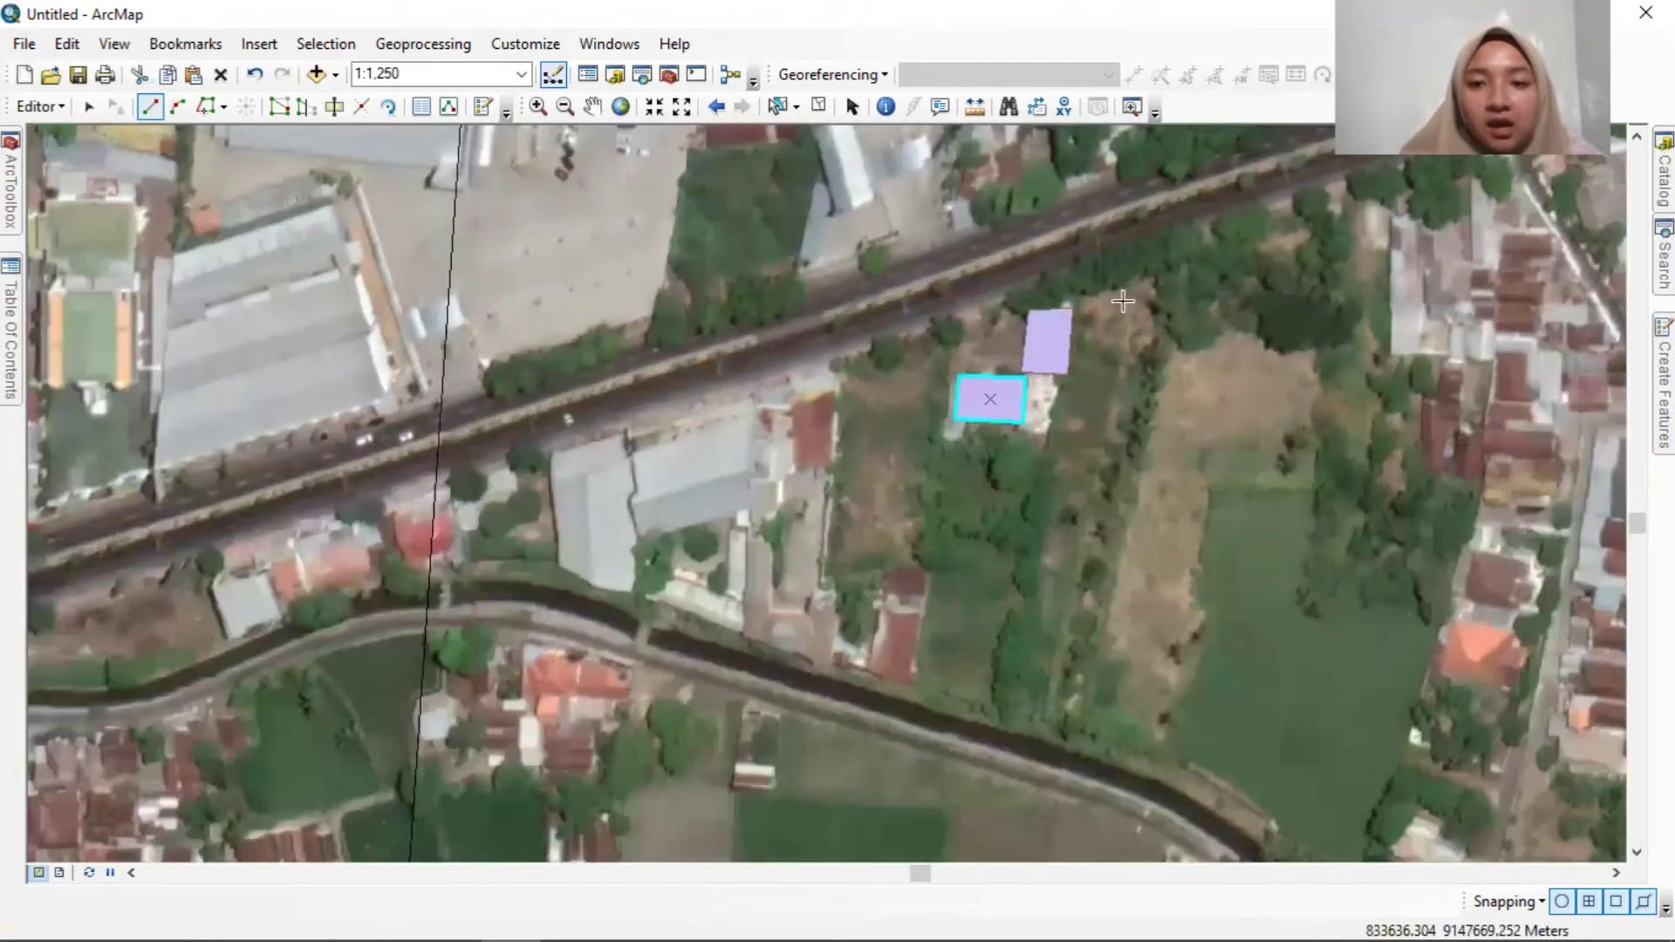
{"action": "key", "text": "Up"}
{"action": "key", "text": "Up"}
{"action": "key", "text": "Up"}
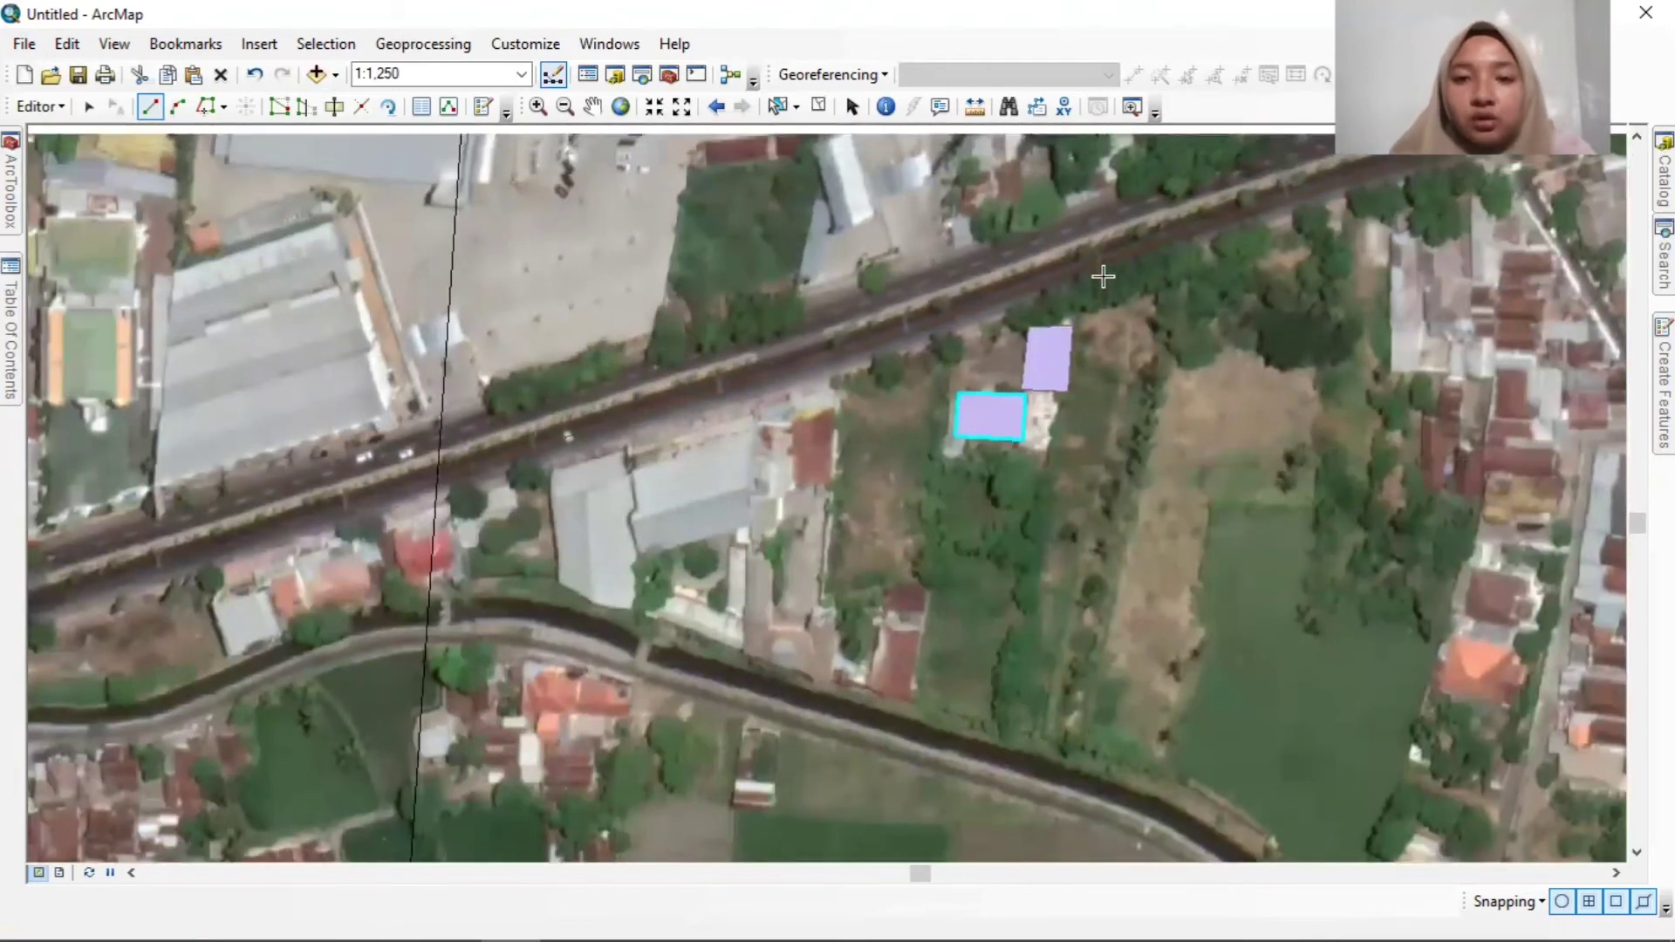
{"action": "key", "text": "Up"}
{"action": "key", "text": "Up"}
{"action": "key", "text": "Up"}
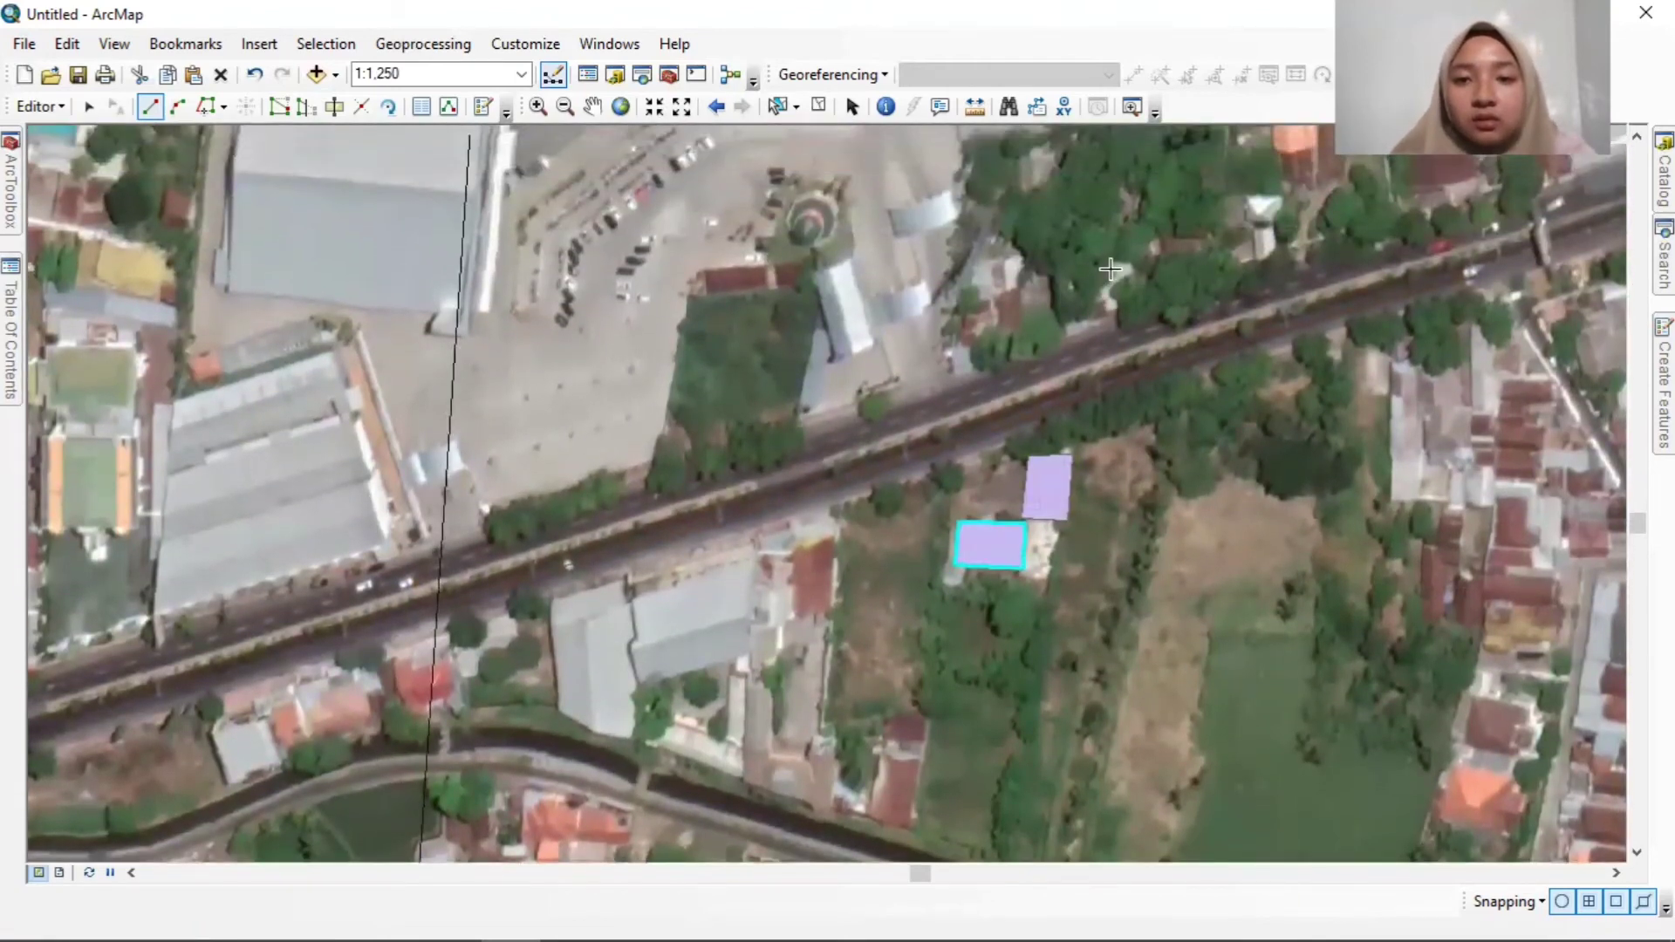
{"action": "key", "text": "Up"}
{"action": "key", "text": "Right"}
{"action": "key", "text": "Right"}
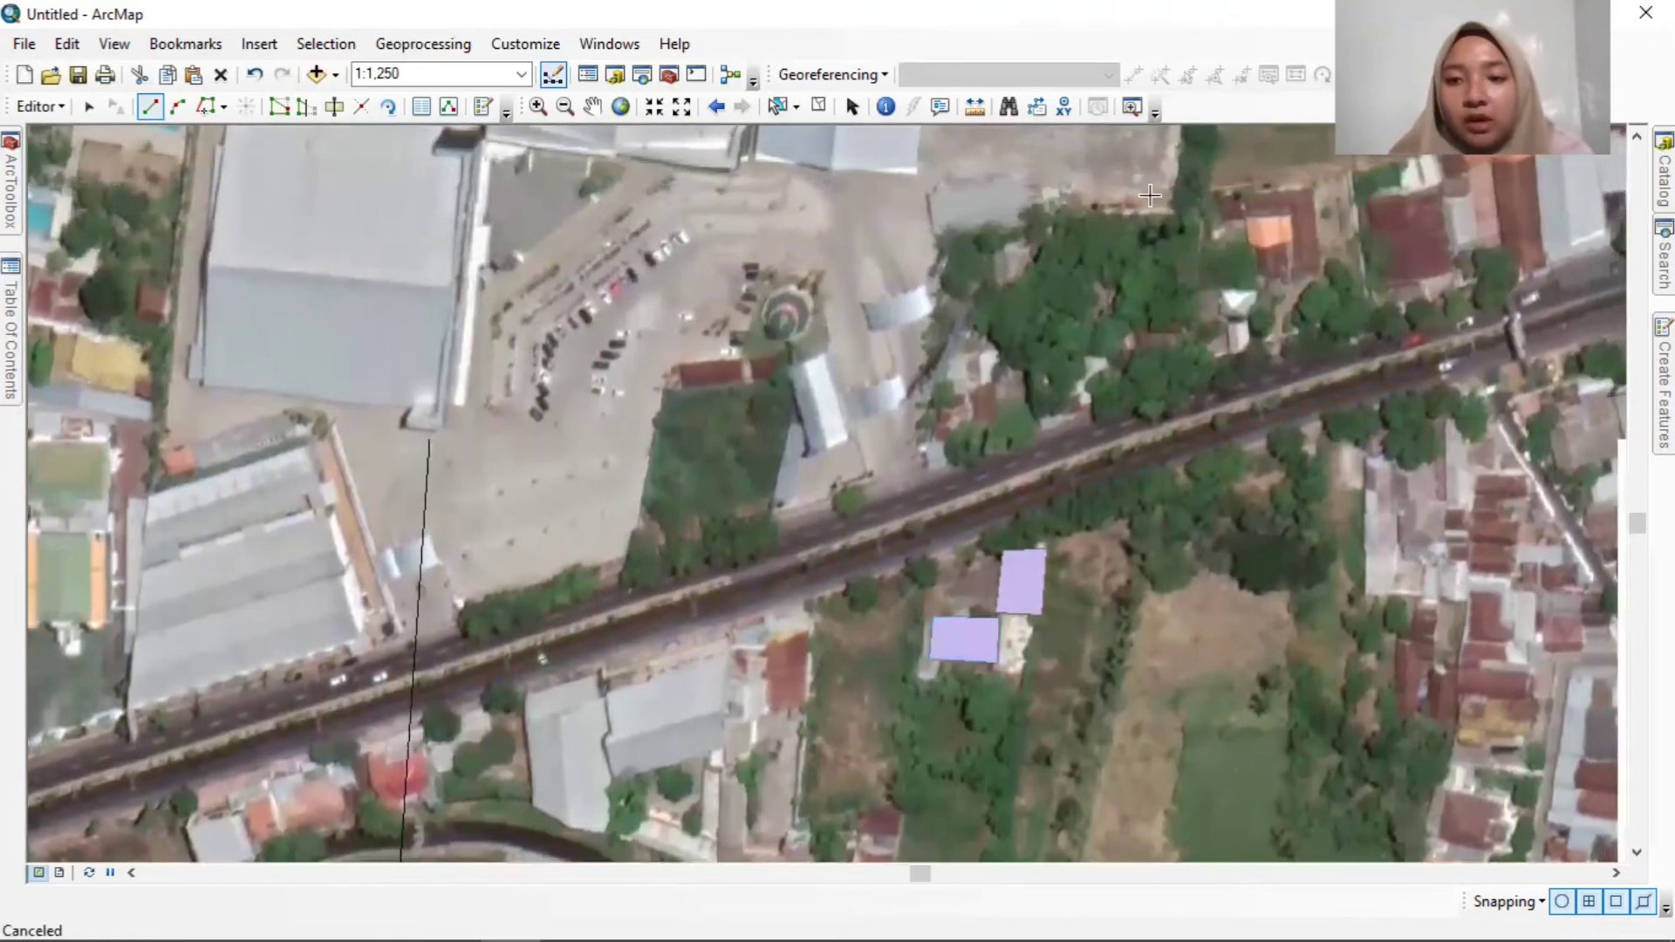
{"action": "scroll", "coordinate": [1251, 229], "scroll_direction": "down", "scroll_amount": 2}
{"action": "scroll", "coordinate": [1253, 232], "scroll_direction": "up", "scroll_amount": 3}
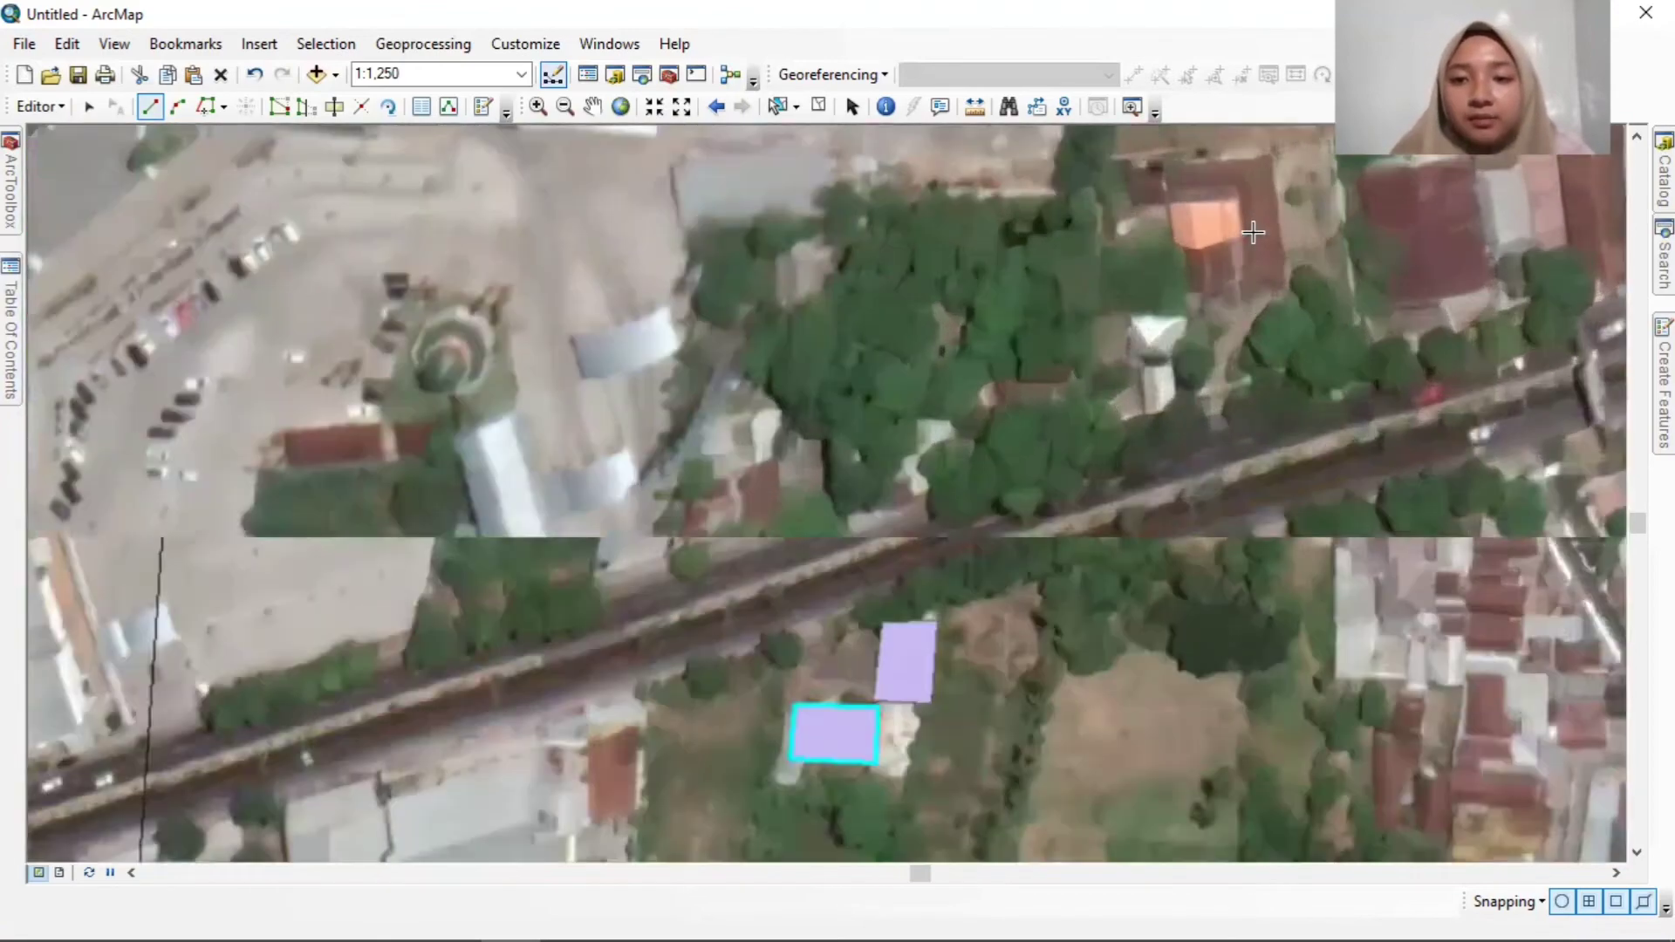
{"action": "key", "text": "Up"}
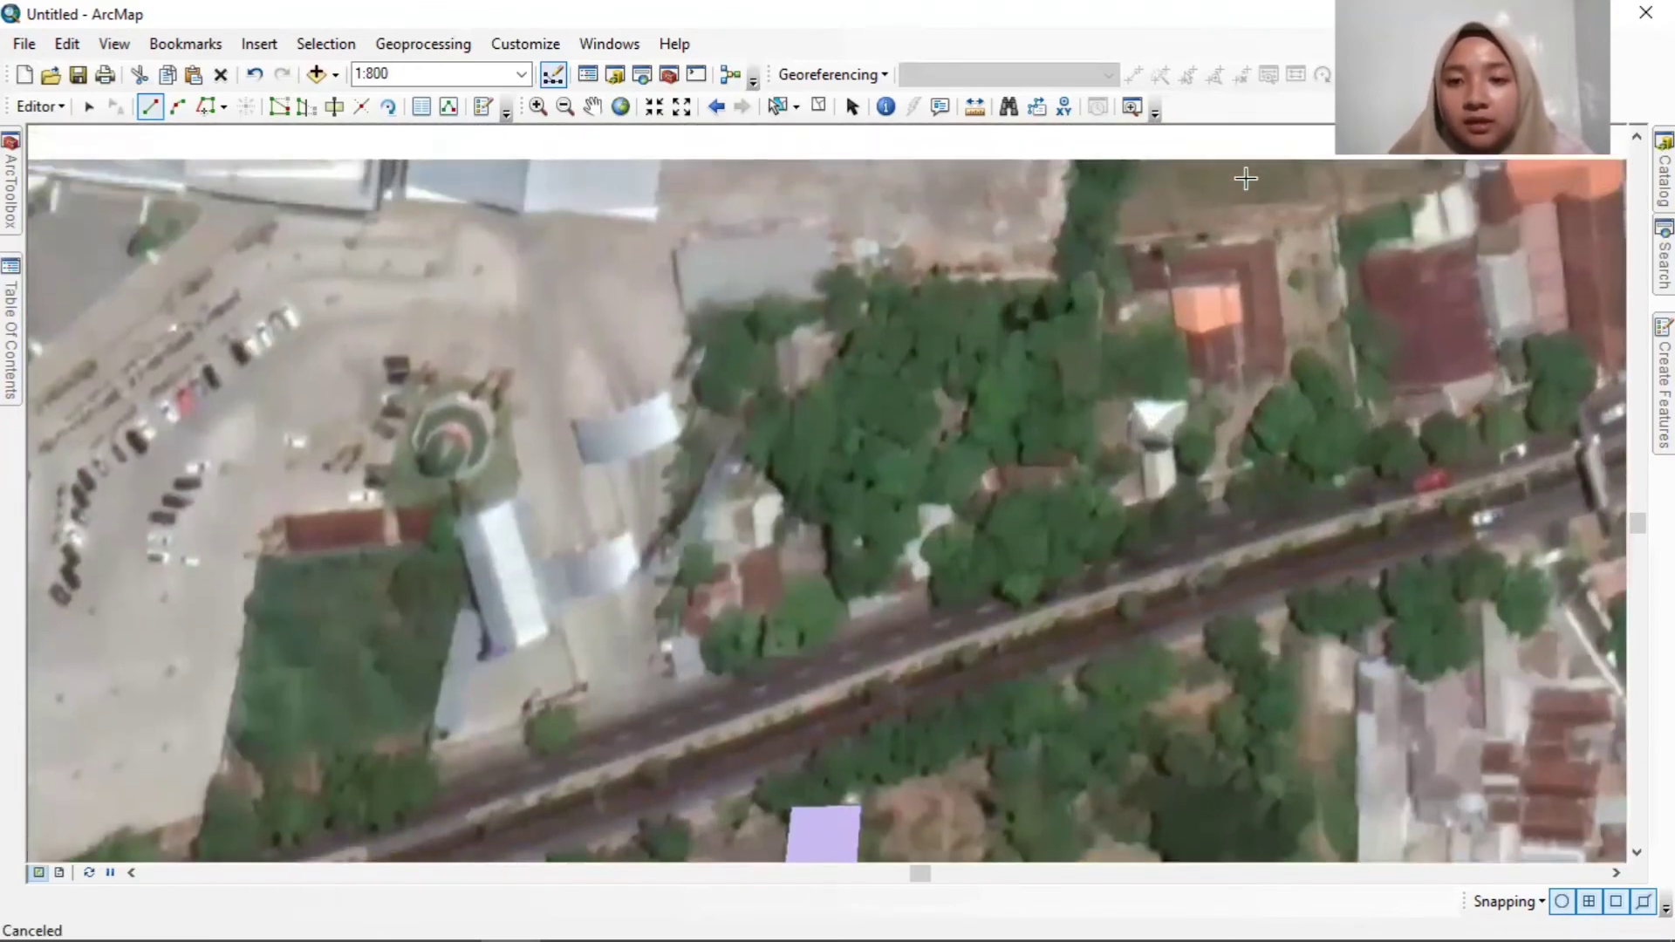
{"action": "scroll", "coordinate": [1234, 276], "scroll_direction": "up", "scroll_amount": 1}
{"action": "scroll", "coordinate": [1233, 276], "scroll_direction": "up", "scroll_amount": 1}
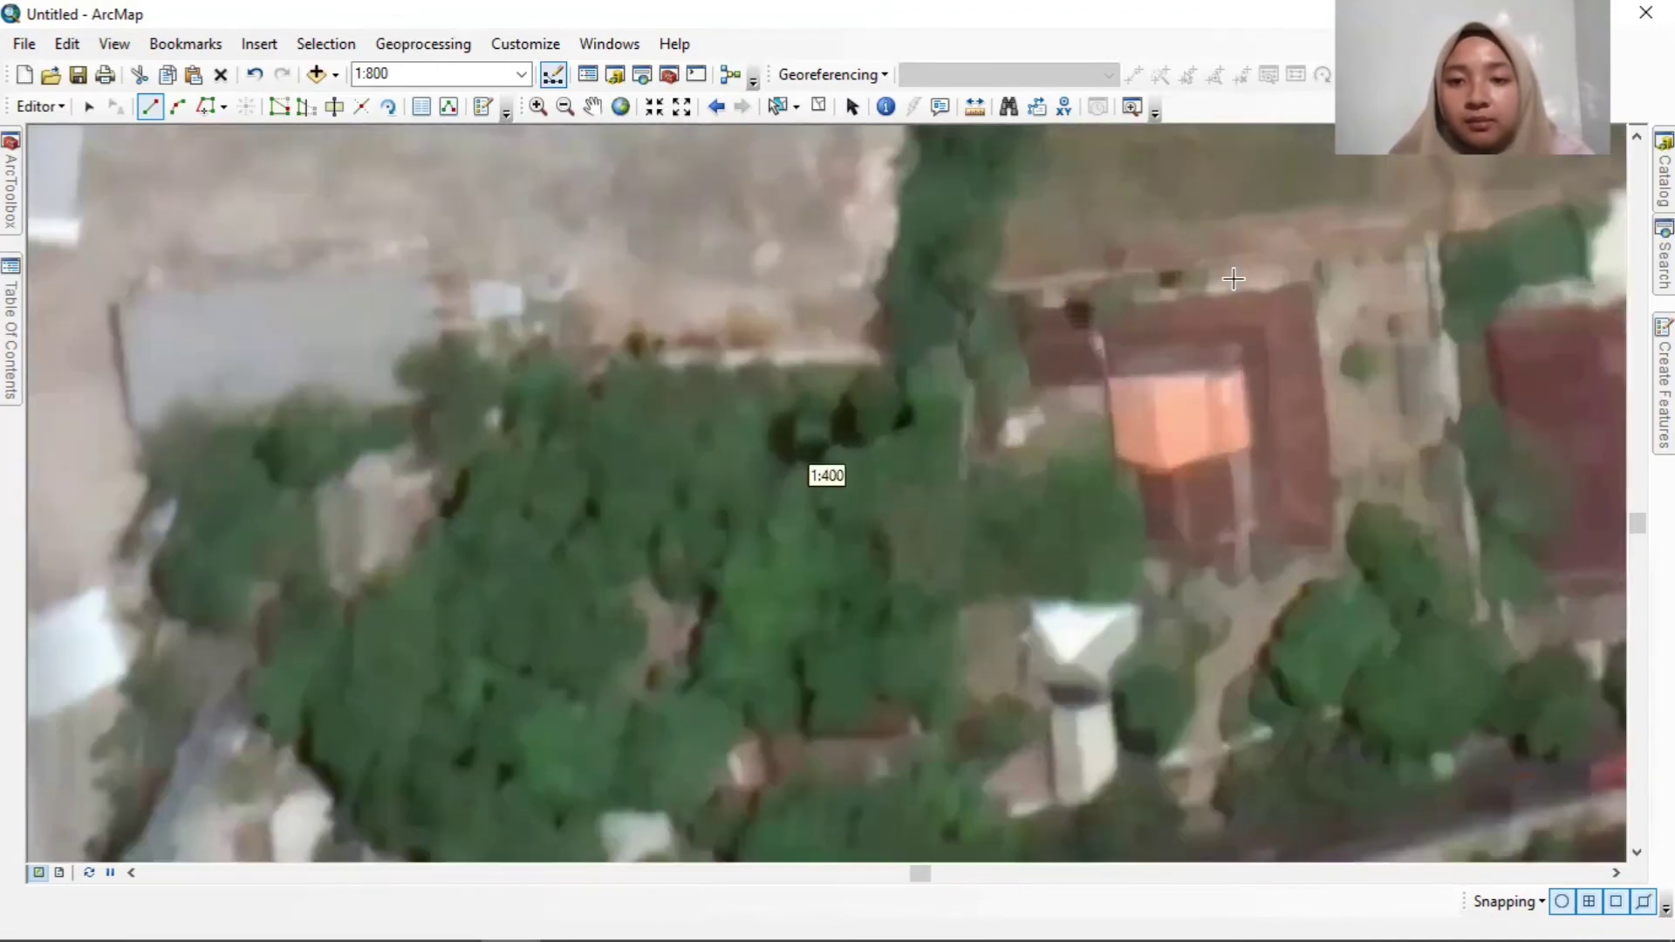
{"action": "left_click", "coordinate": [1101, 305]}
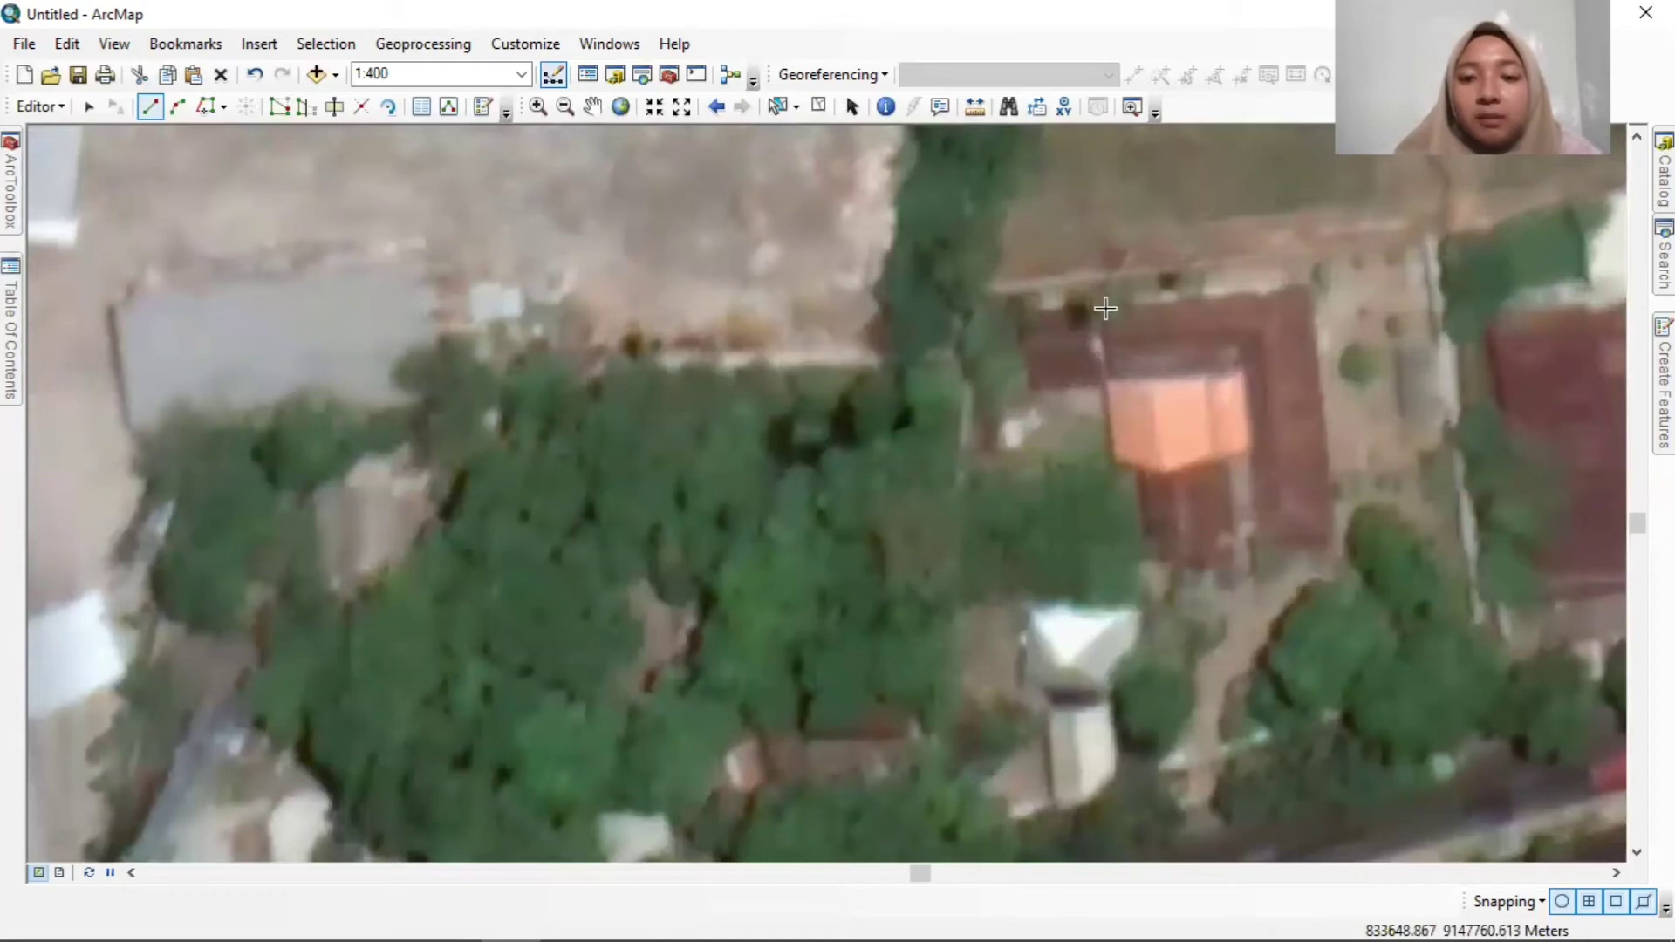
{"action": "left_click", "coordinate": [1309, 286]}
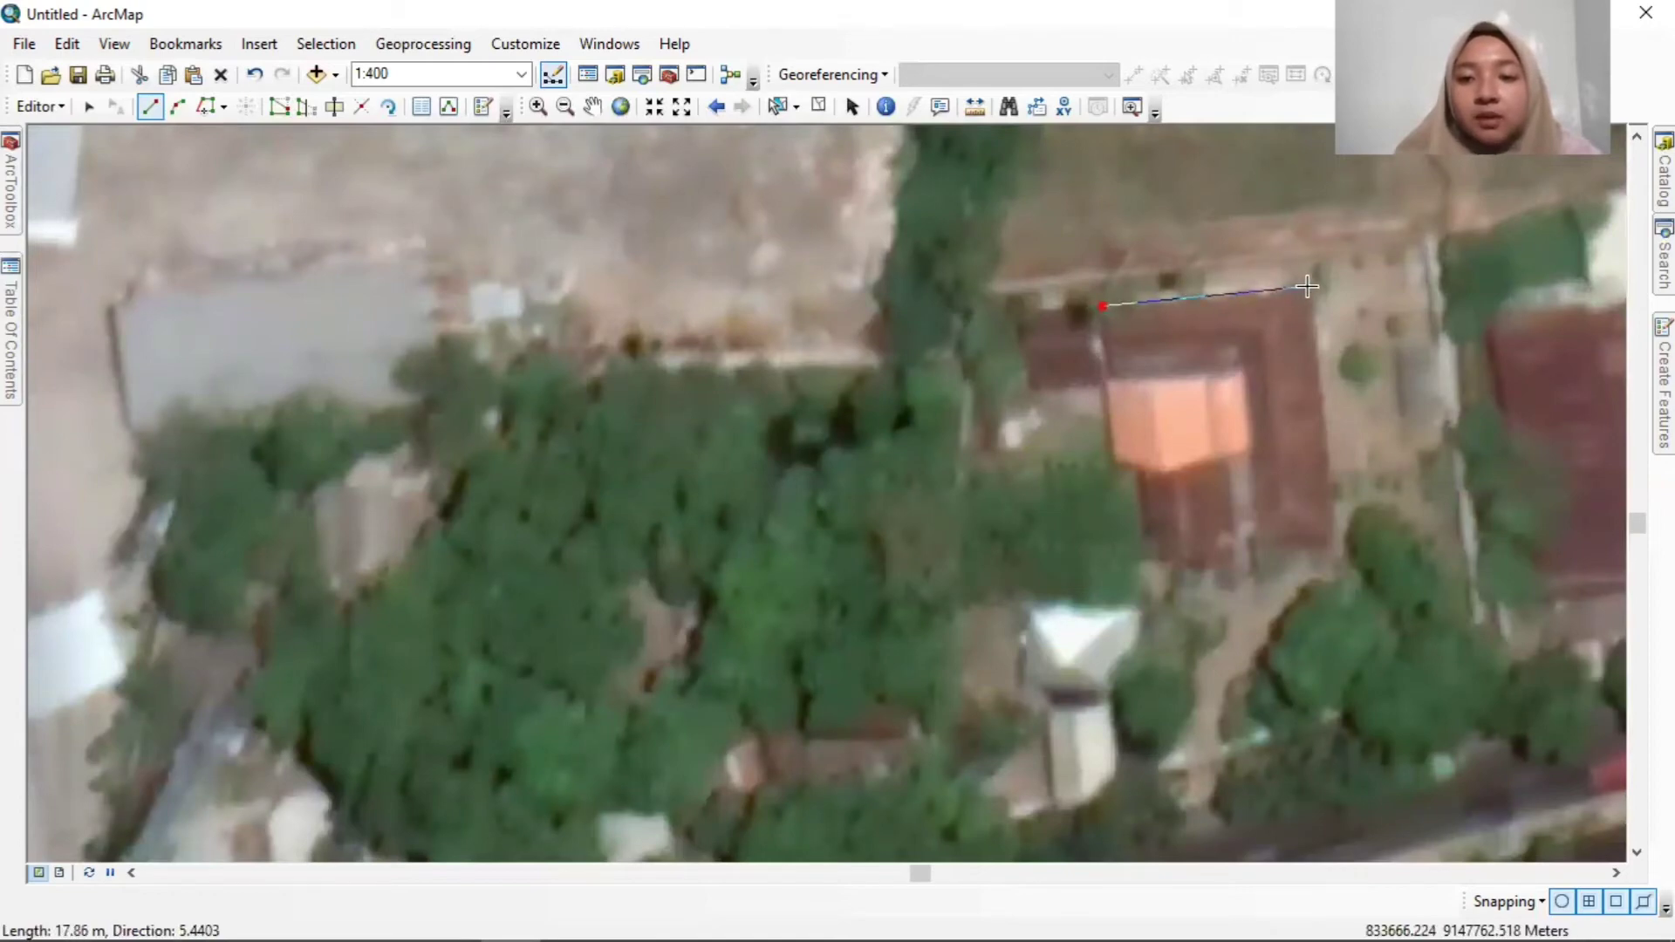
{"action": "left_click", "coordinate": [1334, 547]}
{"action": "left_click", "coordinate": [1255, 547]}
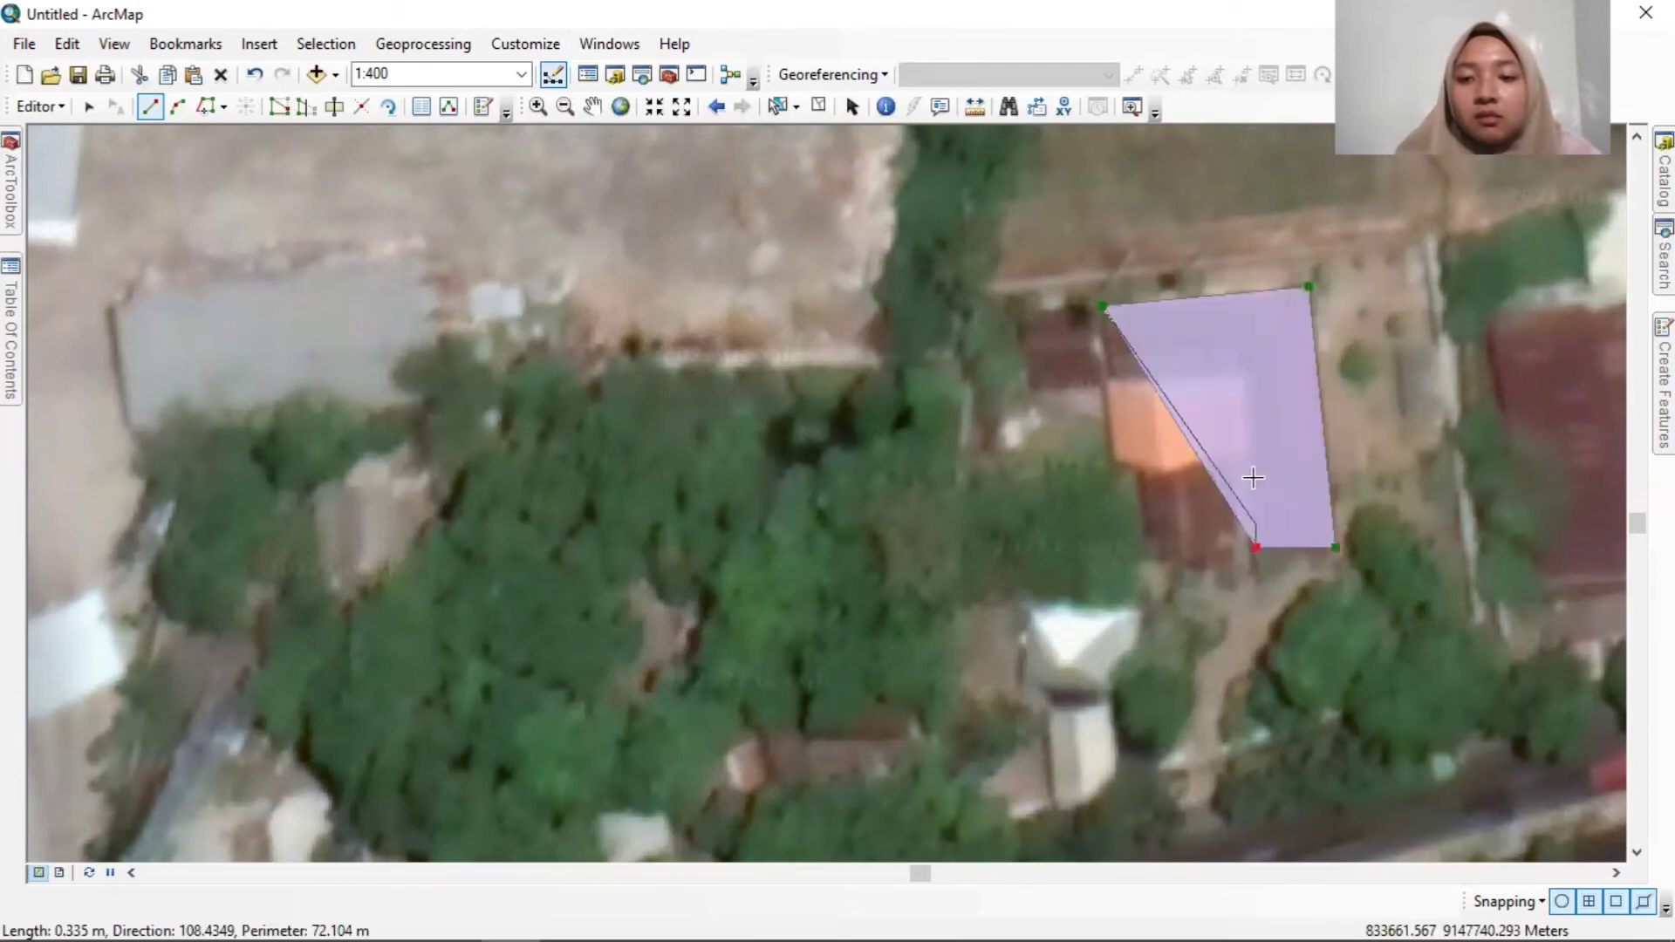
{"action": "left_click", "coordinate": [1240, 379]}
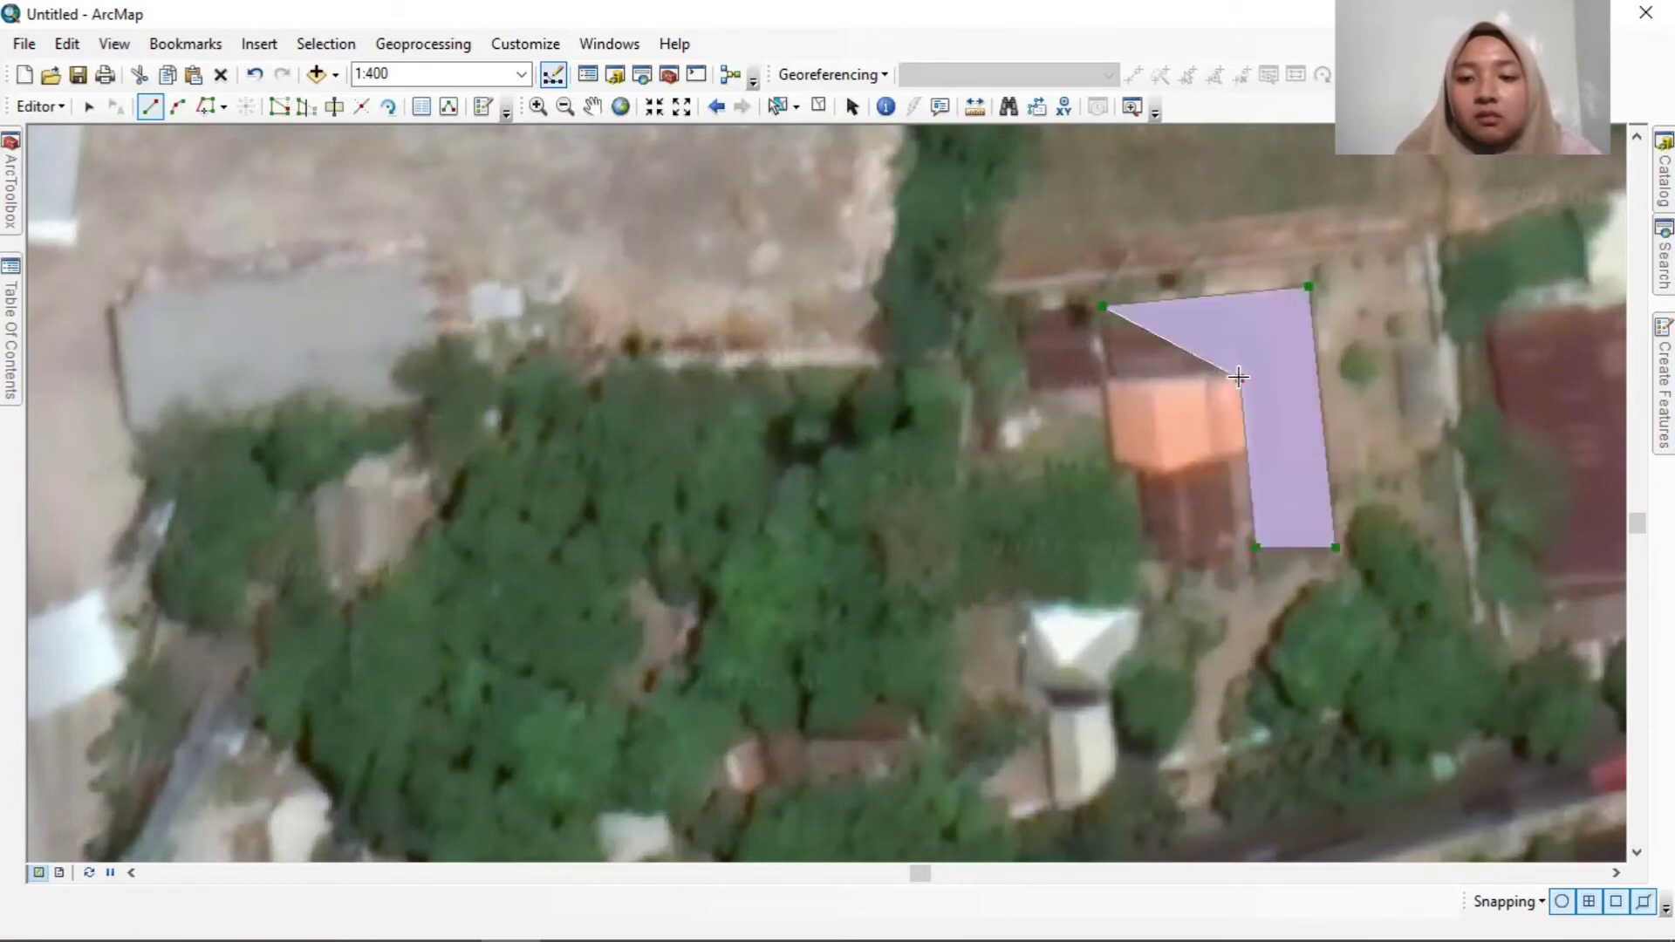
{"action": "double_click", "coordinate": [1105, 377]}
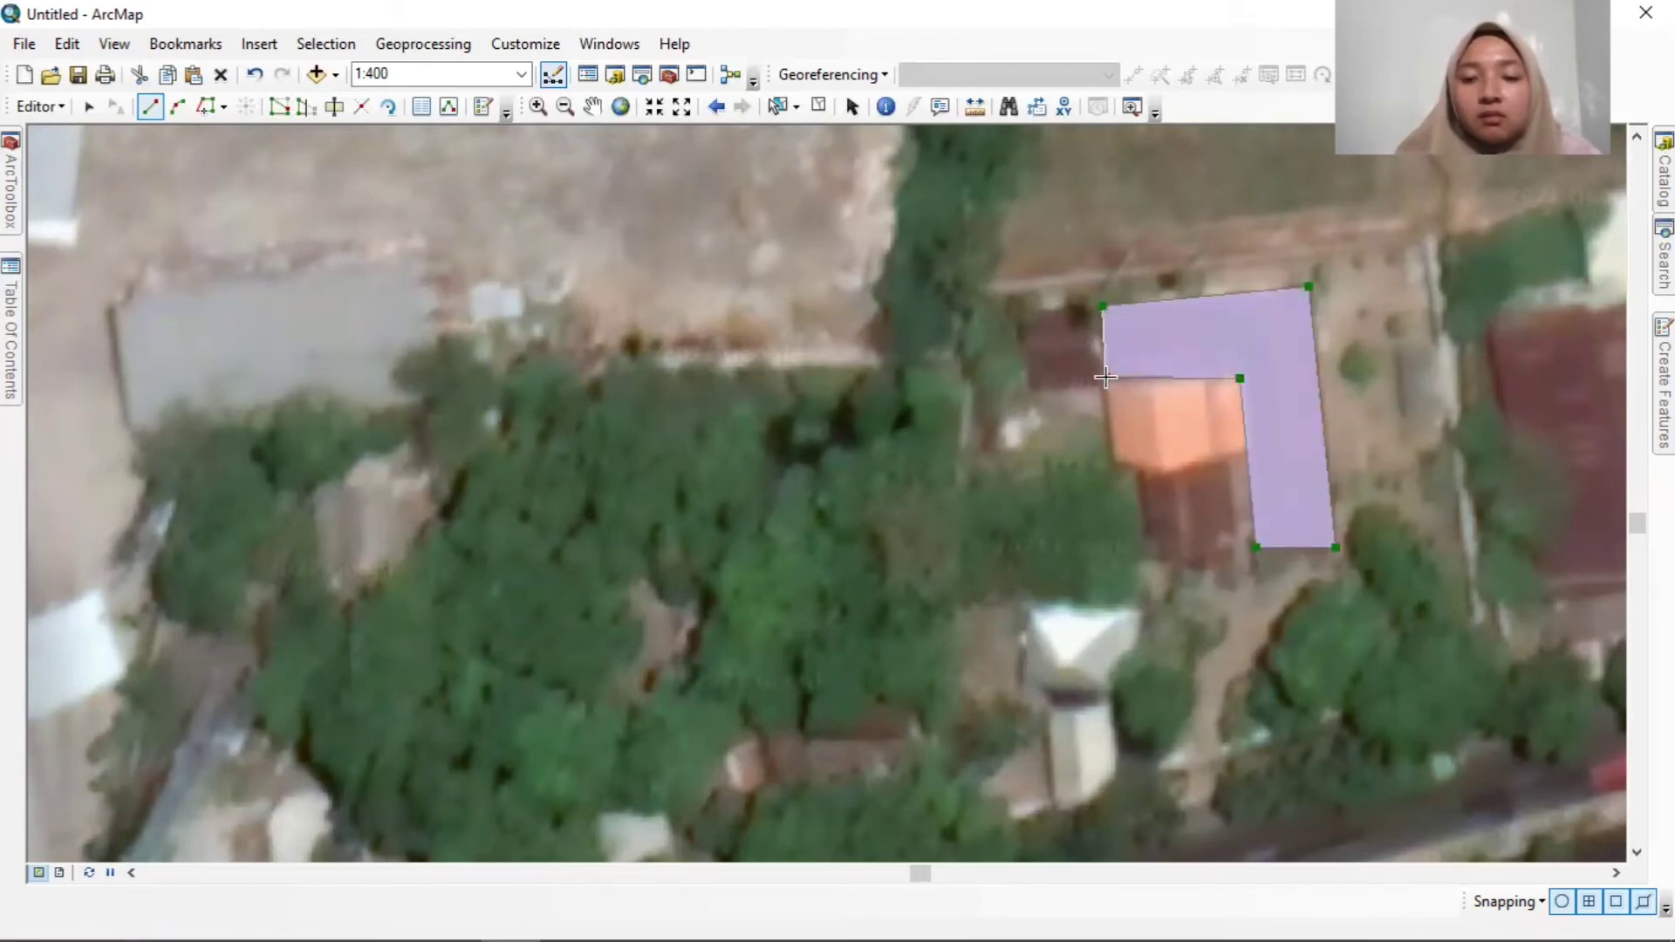
{"action": "right_click", "coordinate": [1105, 377]}
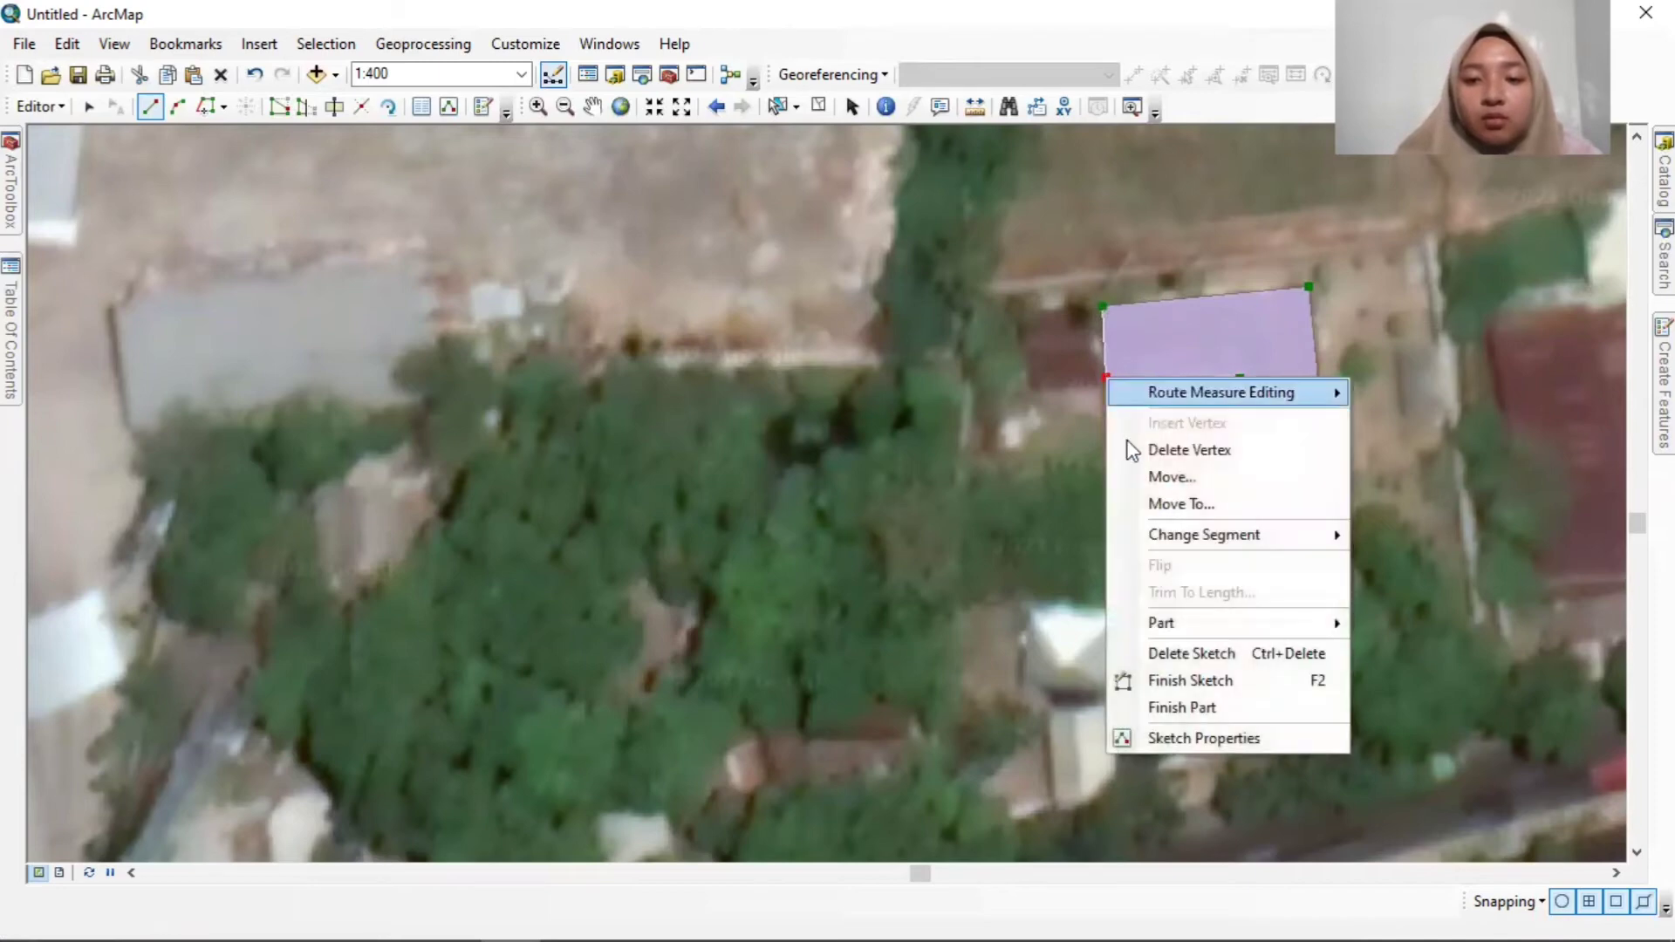
{"action": "left_click", "coordinate": [1188, 680]}
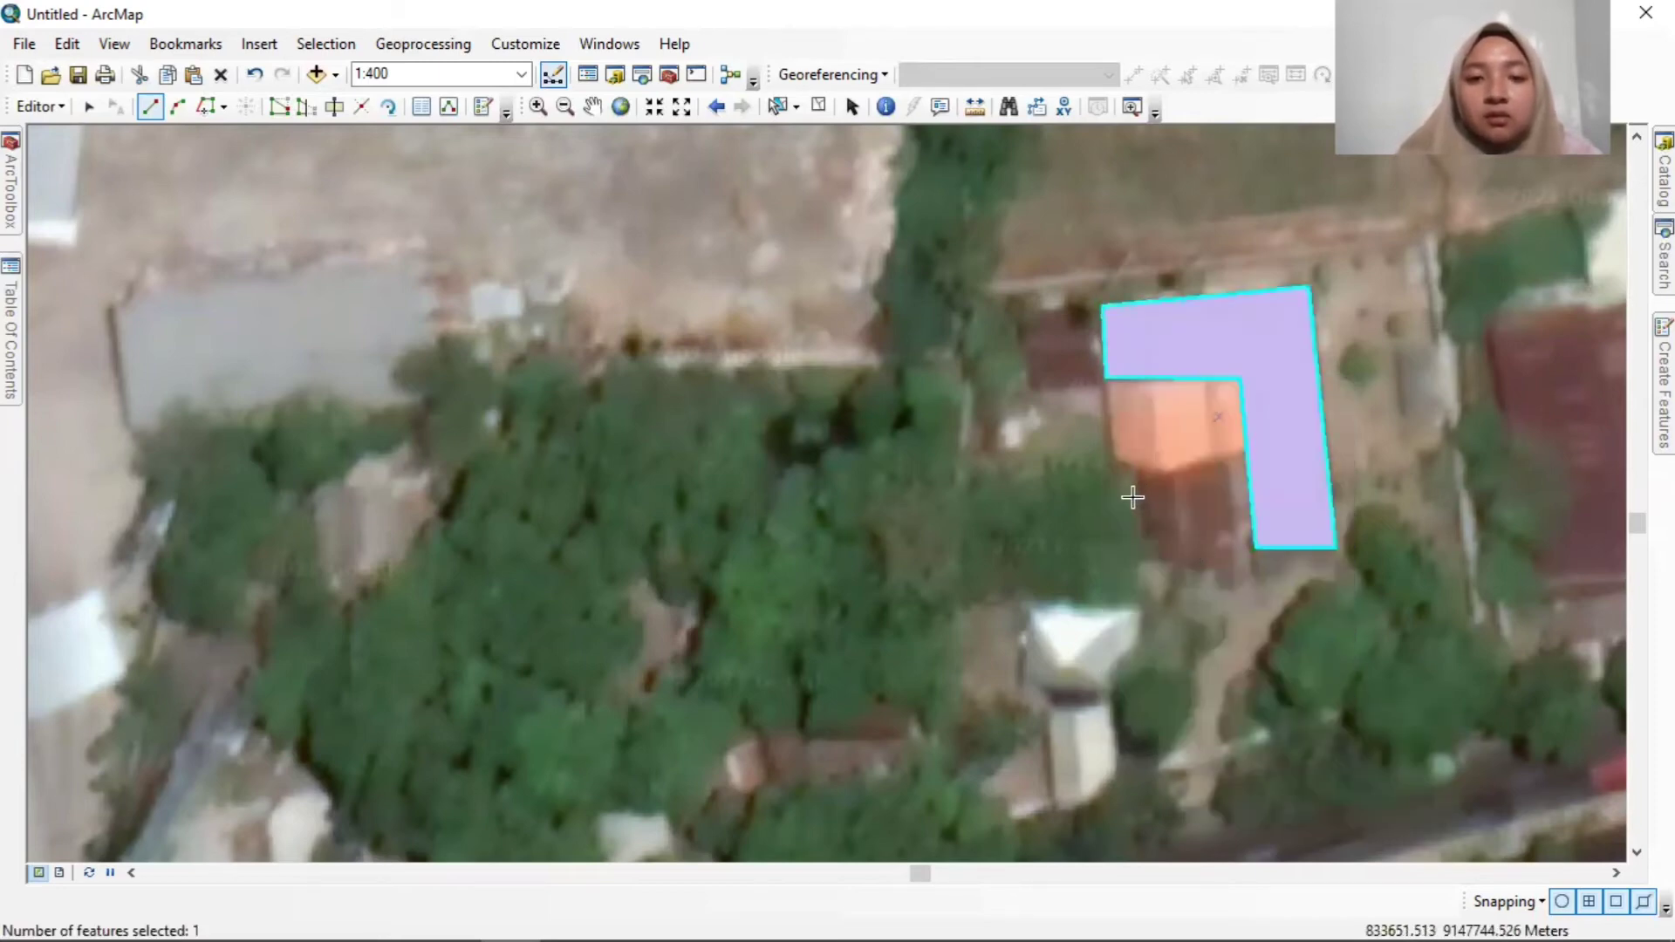
Change the Bangunan layer's symbol to the borderless ESRI Blue preset.
{"action": "scroll", "coordinate": [1130, 497], "scroll_direction": "up", "scroll_amount": 1}
{"action": "scroll", "coordinate": [1130, 501], "scroll_direction": "up", "scroll_amount": 1}
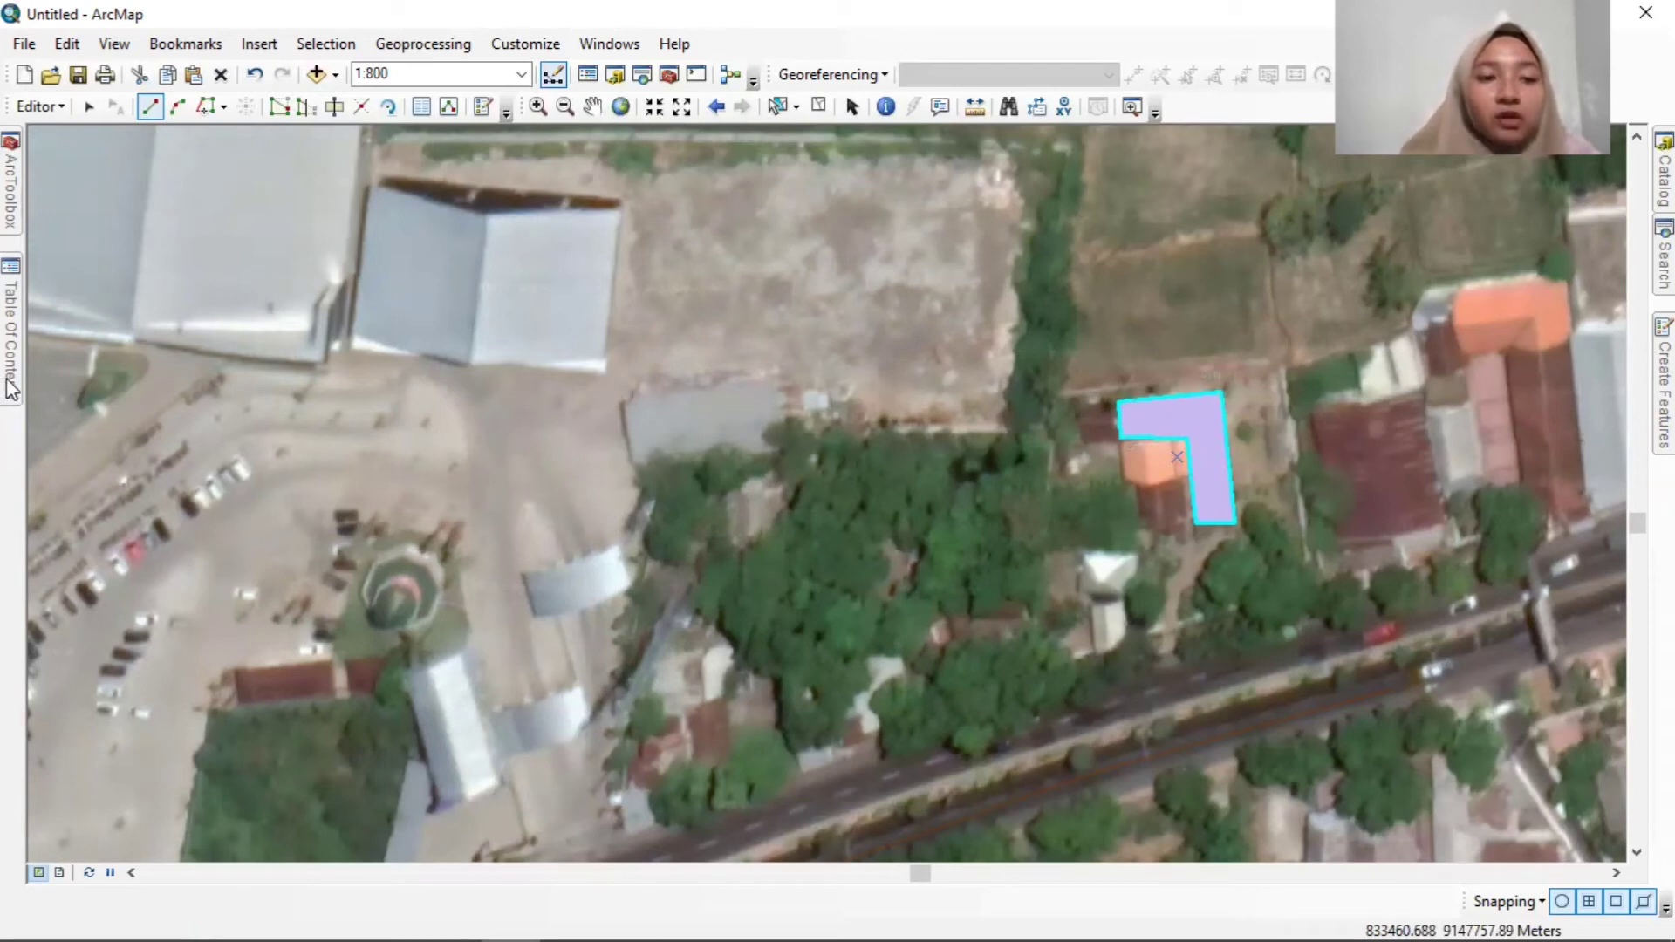
{"action": "mouse_move", "coordinate": [10, 388]}
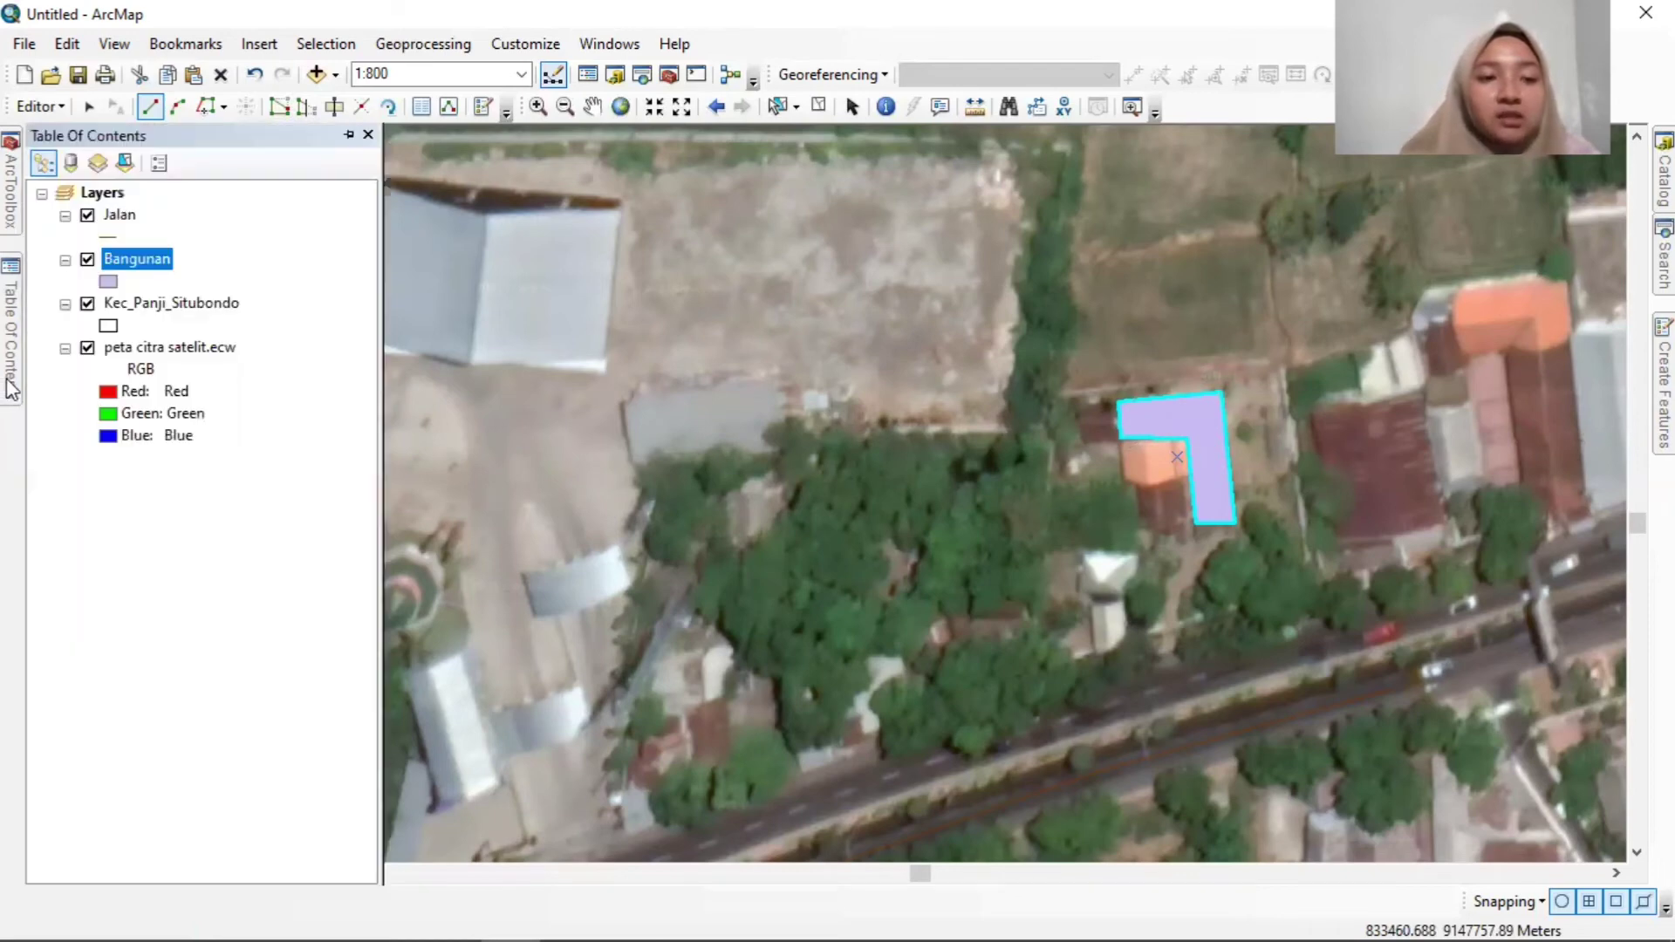
{"action": "left_click", "coordinate": [108, 283]}
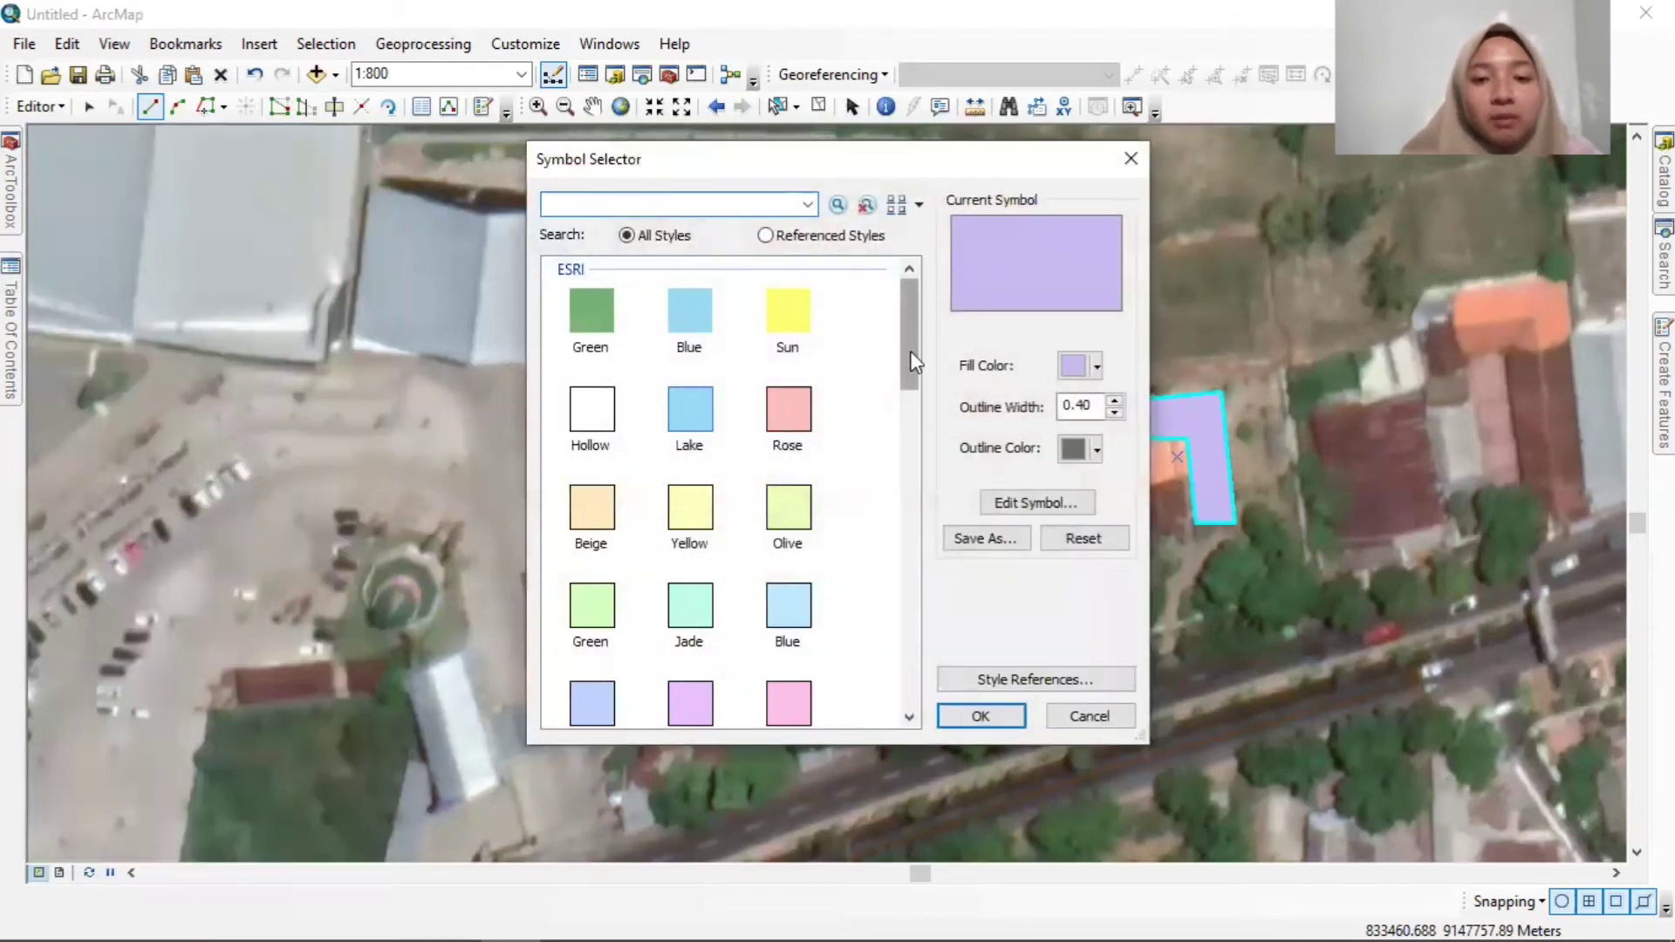
{"action": "scroll", "coordinate": [903, 348], "scroll_direction": "down", "scroll_amount": 2}
{"action": "scroll", "coordinate": [903, 349], "scroll_direction": "up", "scroll_amount": 2}
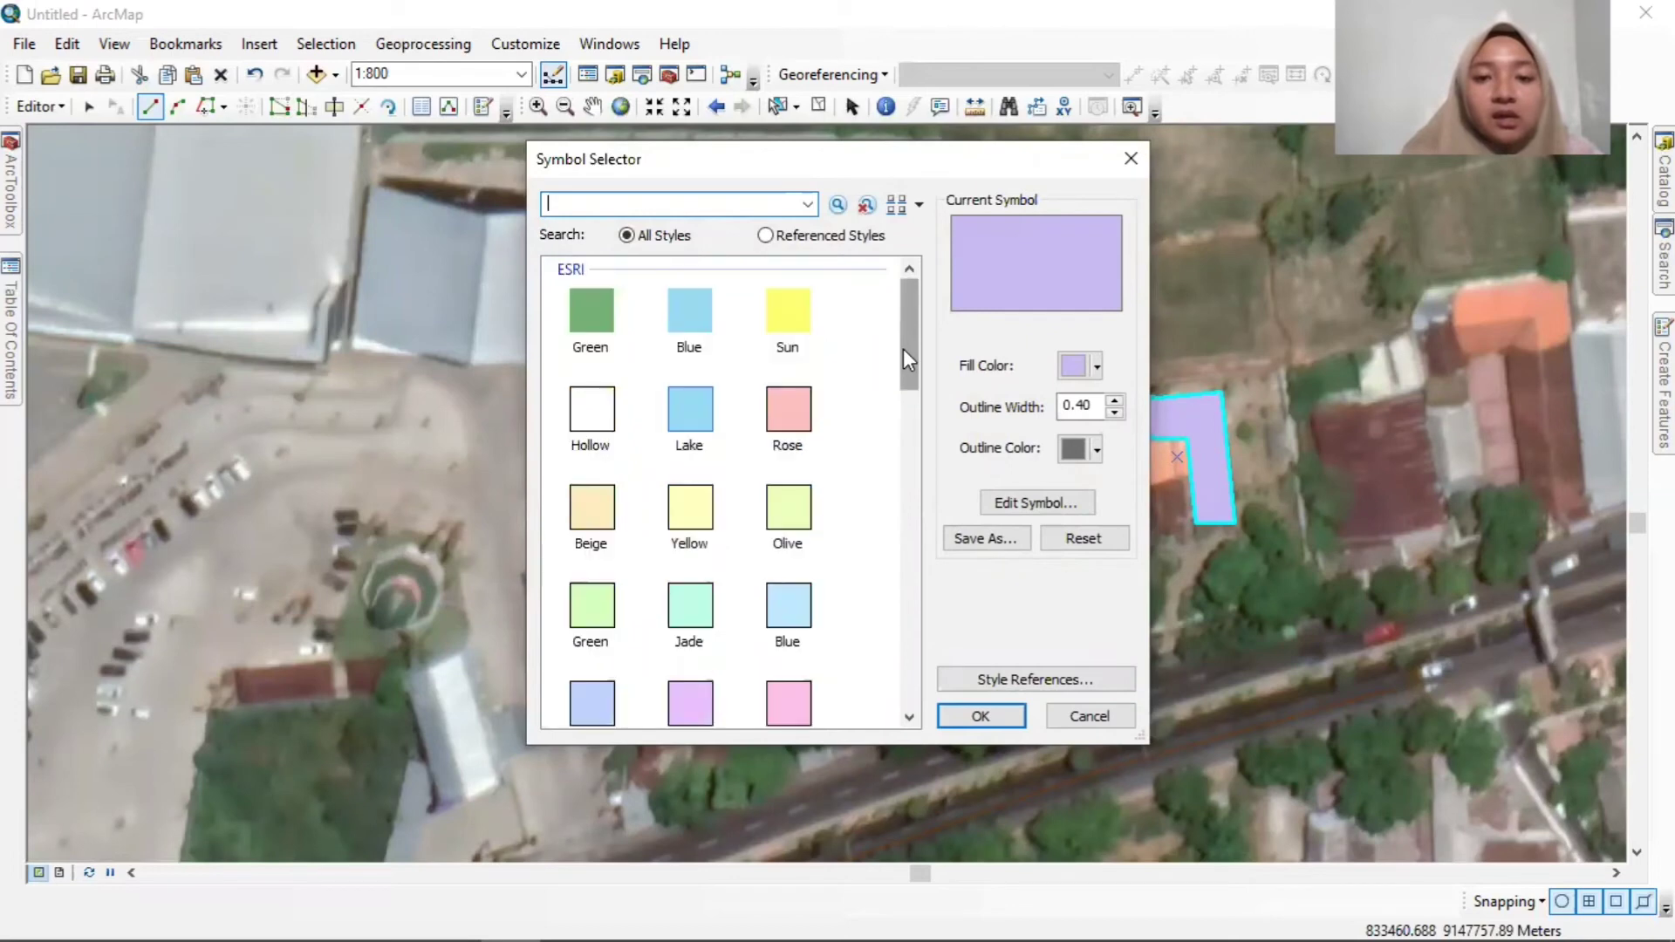
{"action": "scroll", "coordinate": [903, 348], "scroll_direction": "down", "scroll_amount": 1}
{"action": "scroll", "coordinate": [903, 348], "scroll_direction": "up", "scroll_amount": 1}
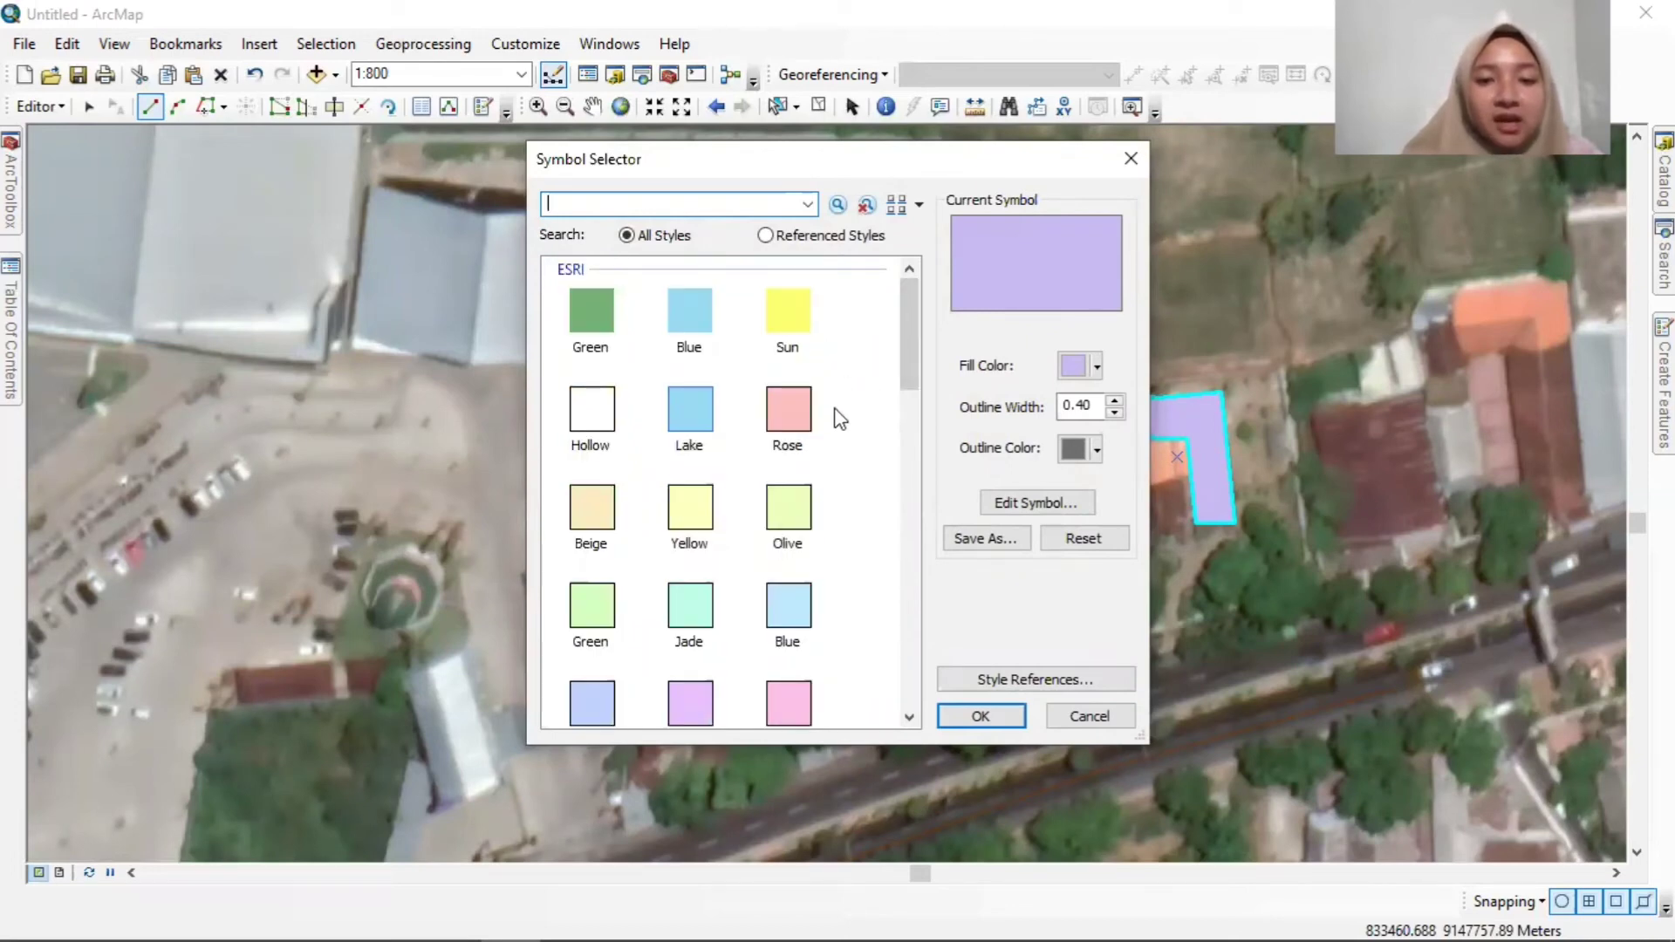
{"action": "left_click", "coordinate": [689, 314]}
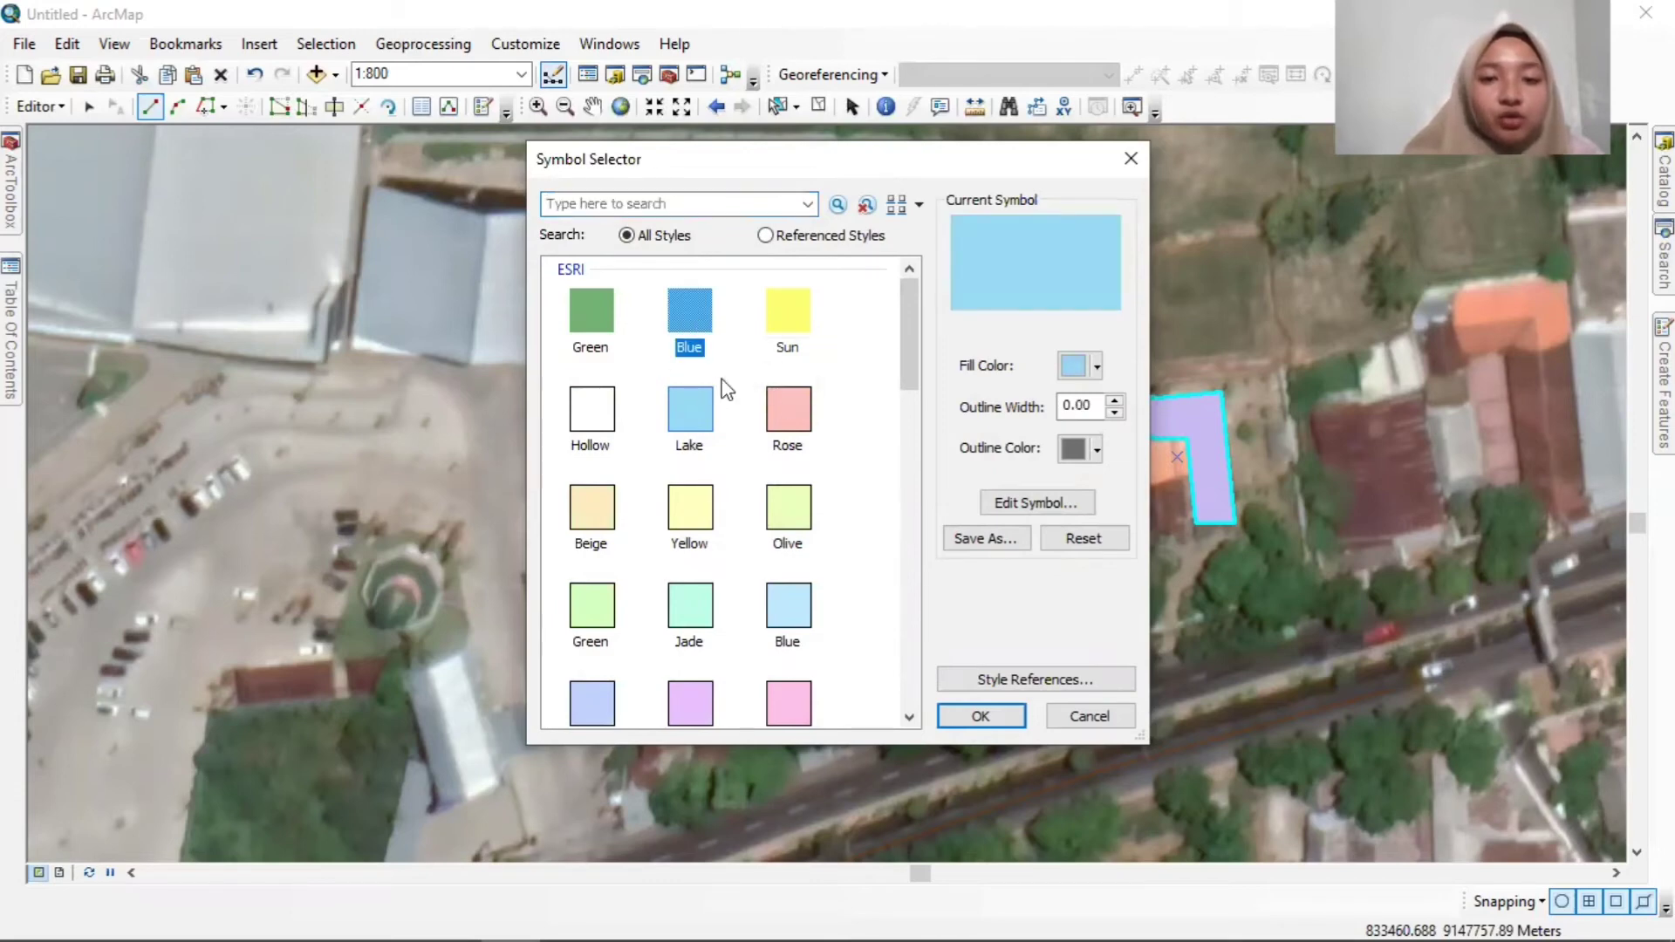
{"action": "left_click", "coordinate": [979, 717]}
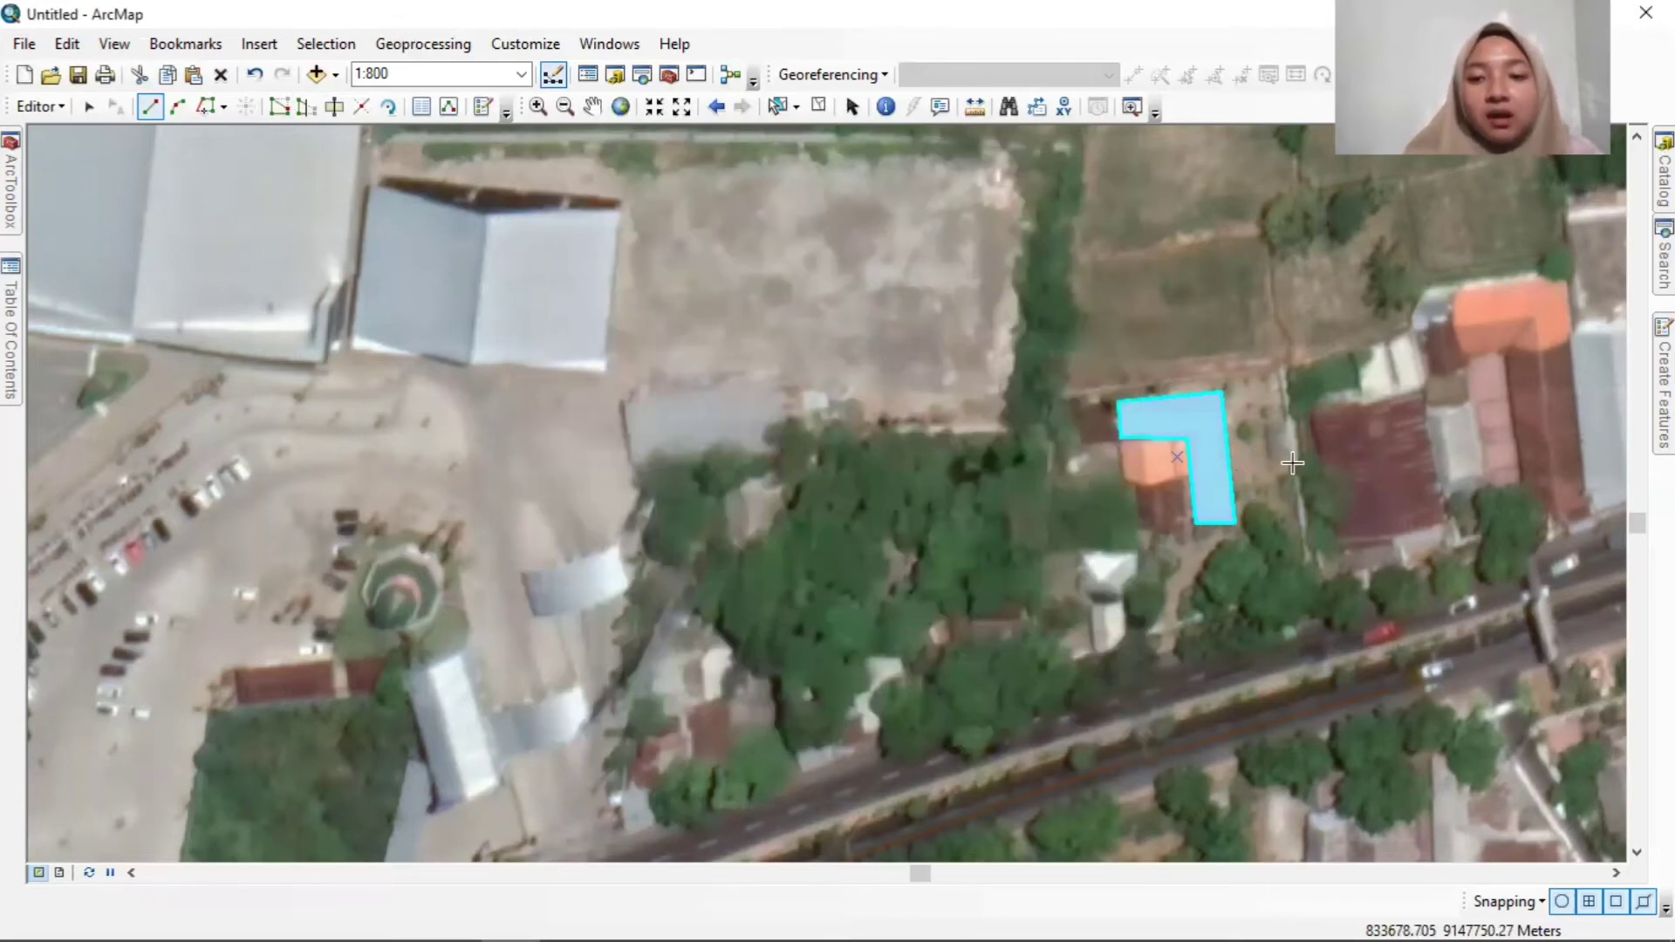
Examine the recoloured Bangunan polygons and the surrounding fields and settlements on both sides of the main road.
{"action": "scroll", "coordinate": [1294, 458], "scroll_direction": "down", "scroll_amount": 2}
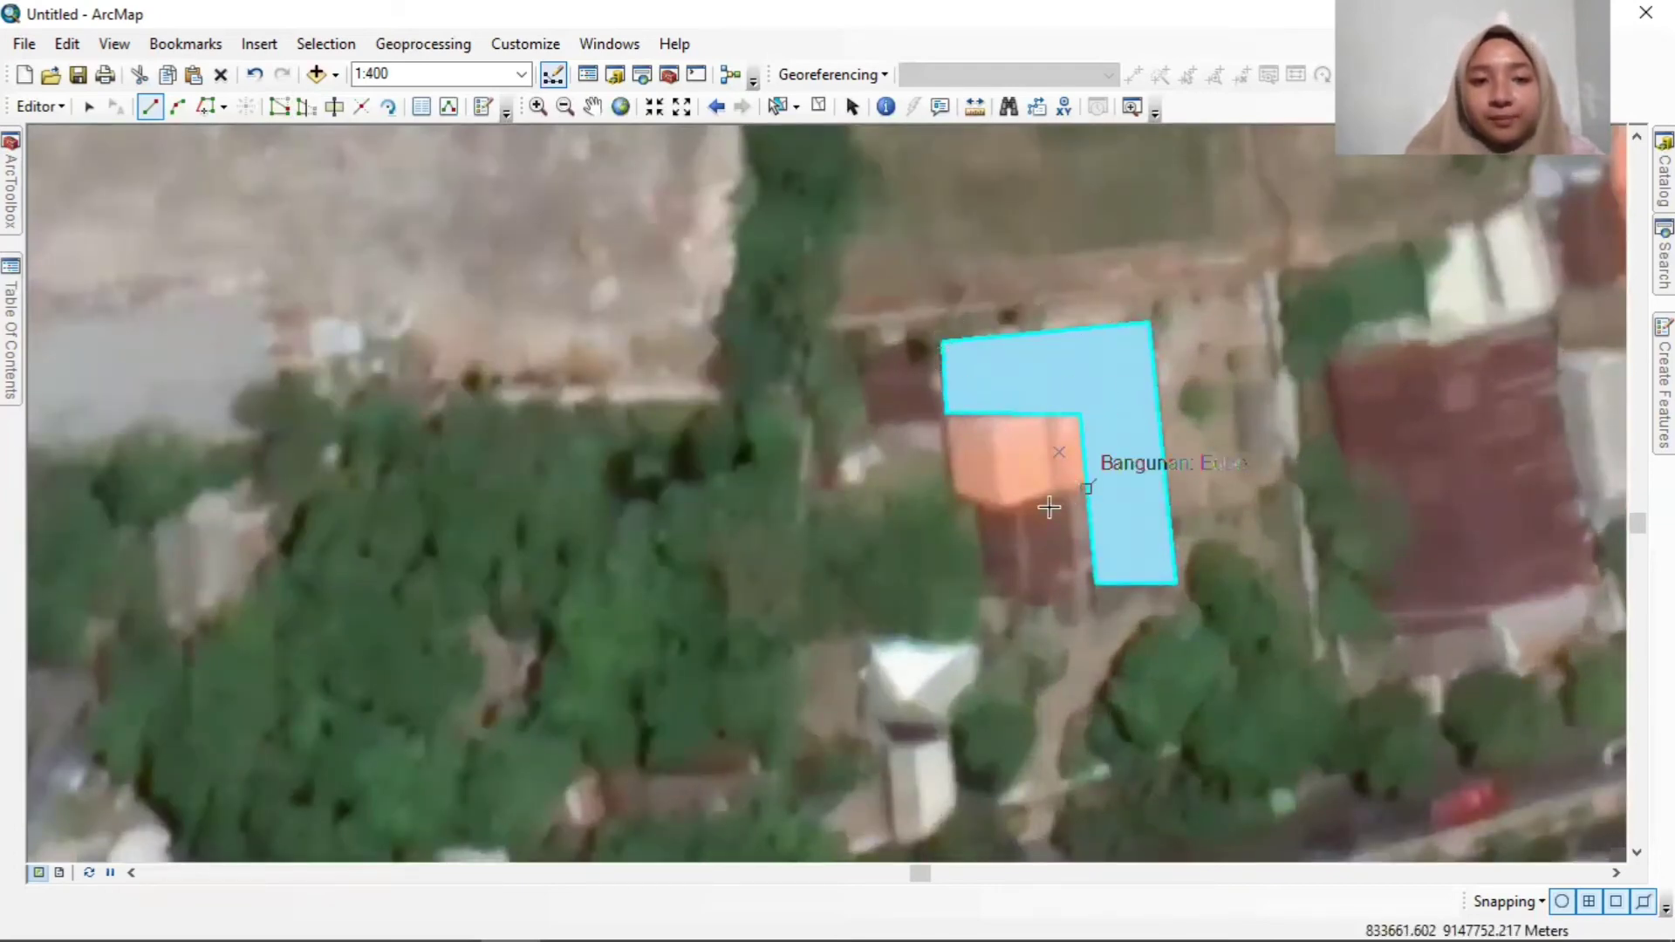
{"action": "scroll", "coordinate": [1060, 498], "scroll_direction": "up", "scroll_amount": 2}
{"action": "scroll", "coordinate": [847, 646], "scroll_direction": "up", "scroll_amount": 1}
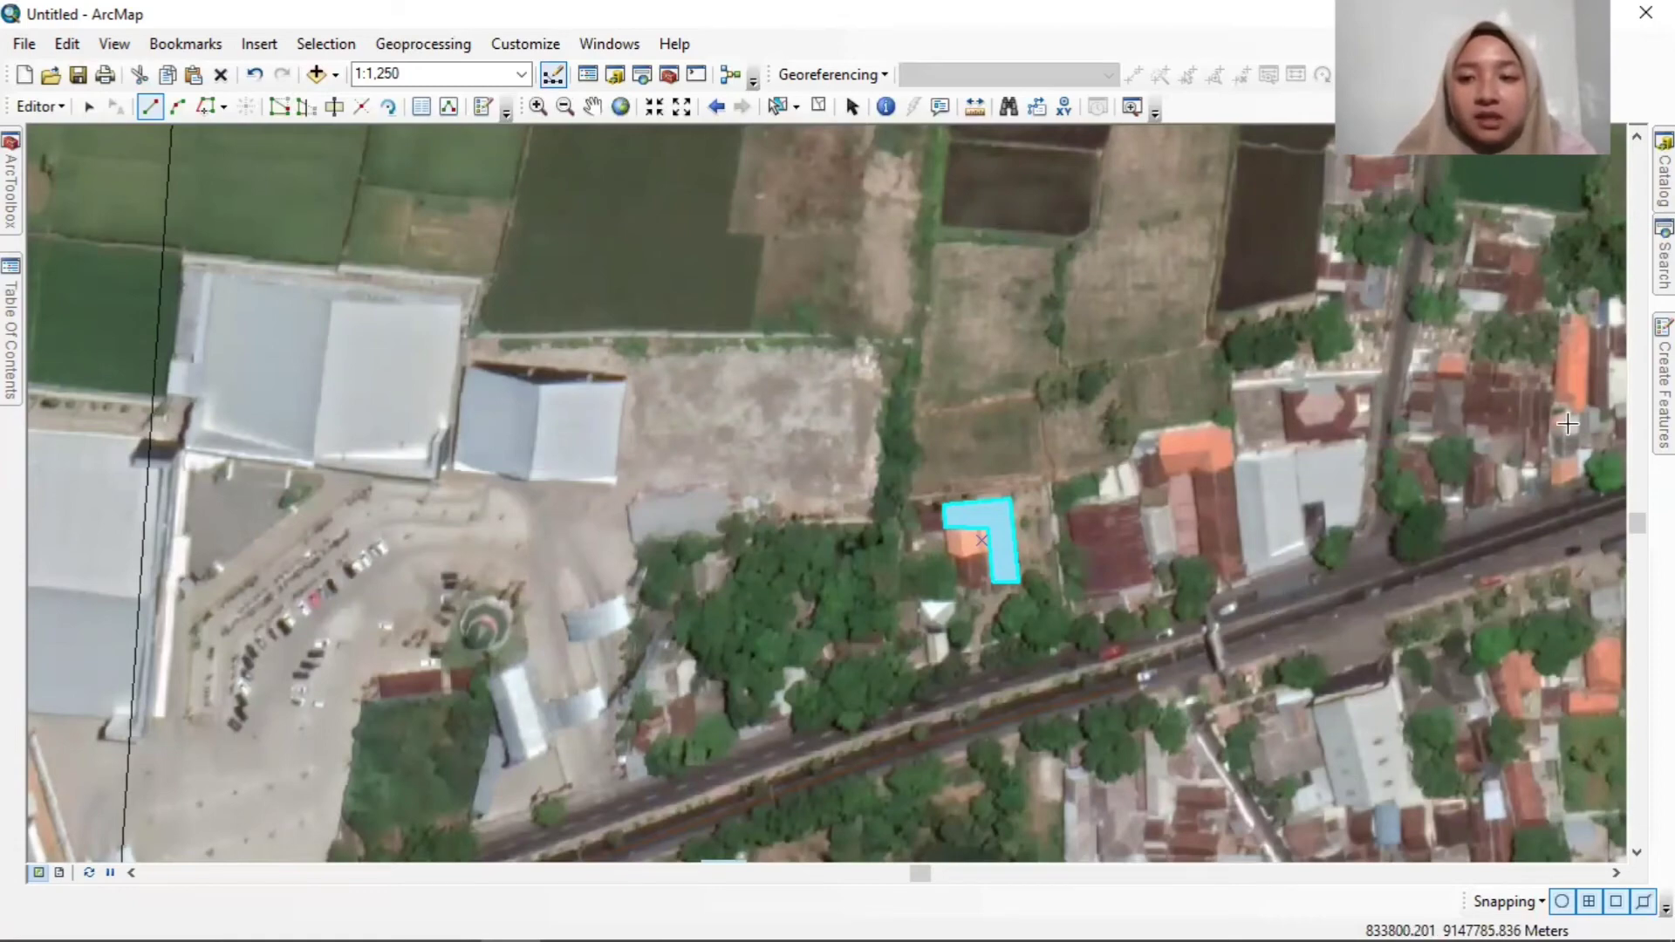
{"action": "key", "text": "Up"}
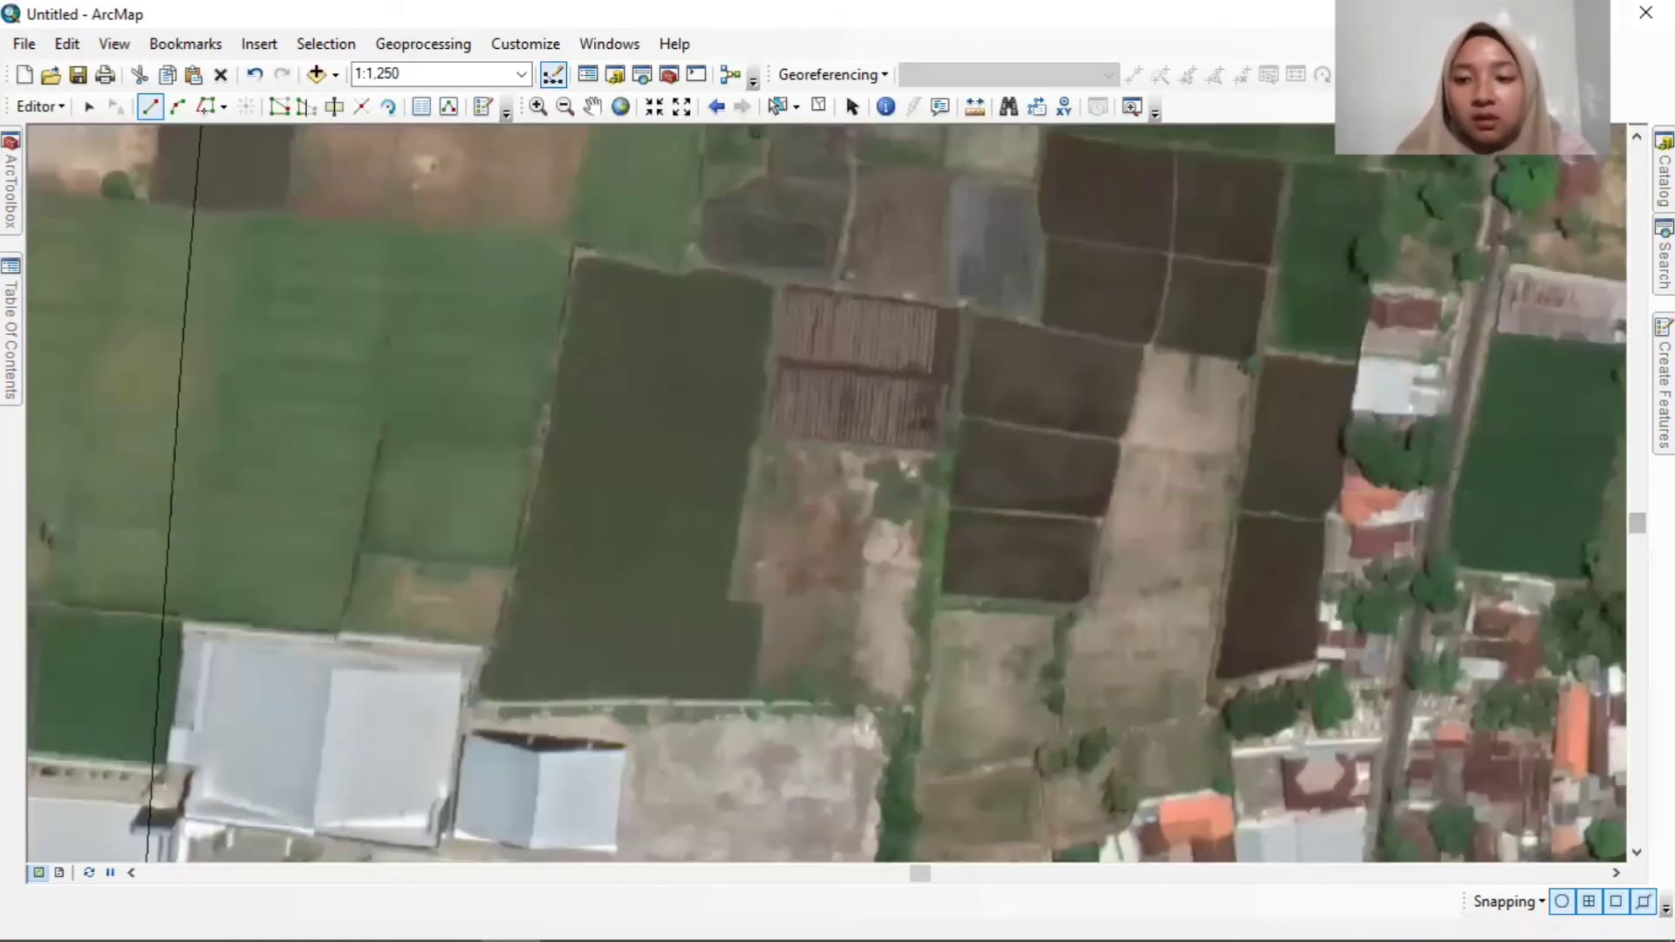
{"action": "scroll", "coordinate": [1511, 695], "scroll_direction": "up", "scroll_amount": 1}
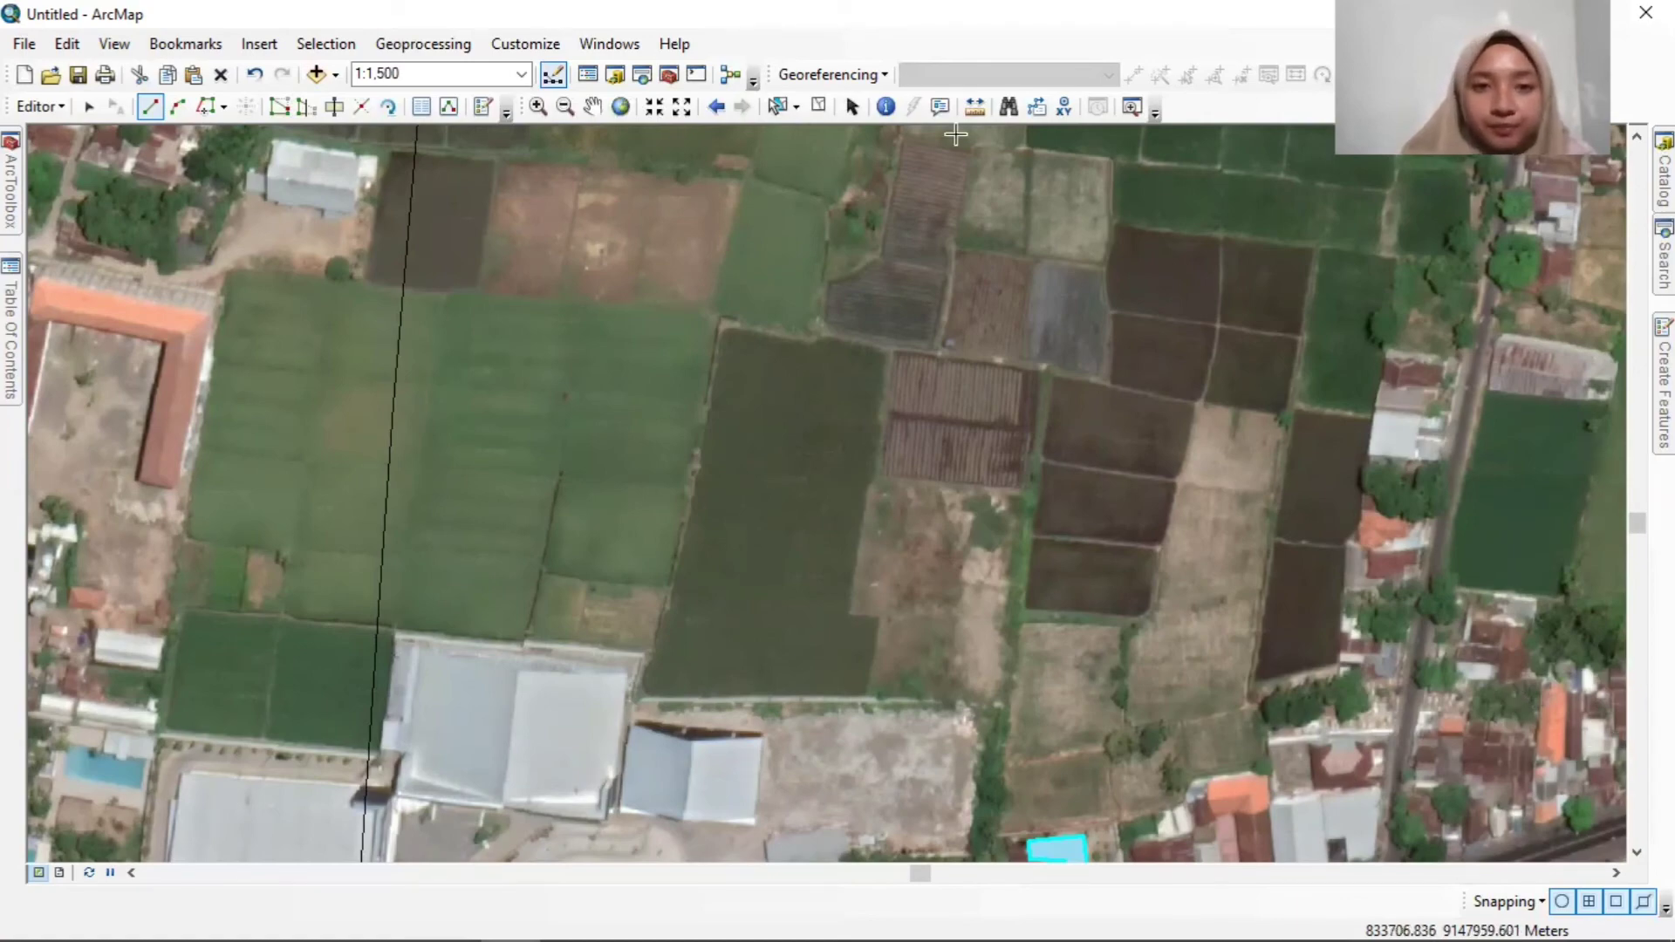
{"action": "left_click", "coordinate": [596, 105]}
{"action": "key", "text": "Down"}
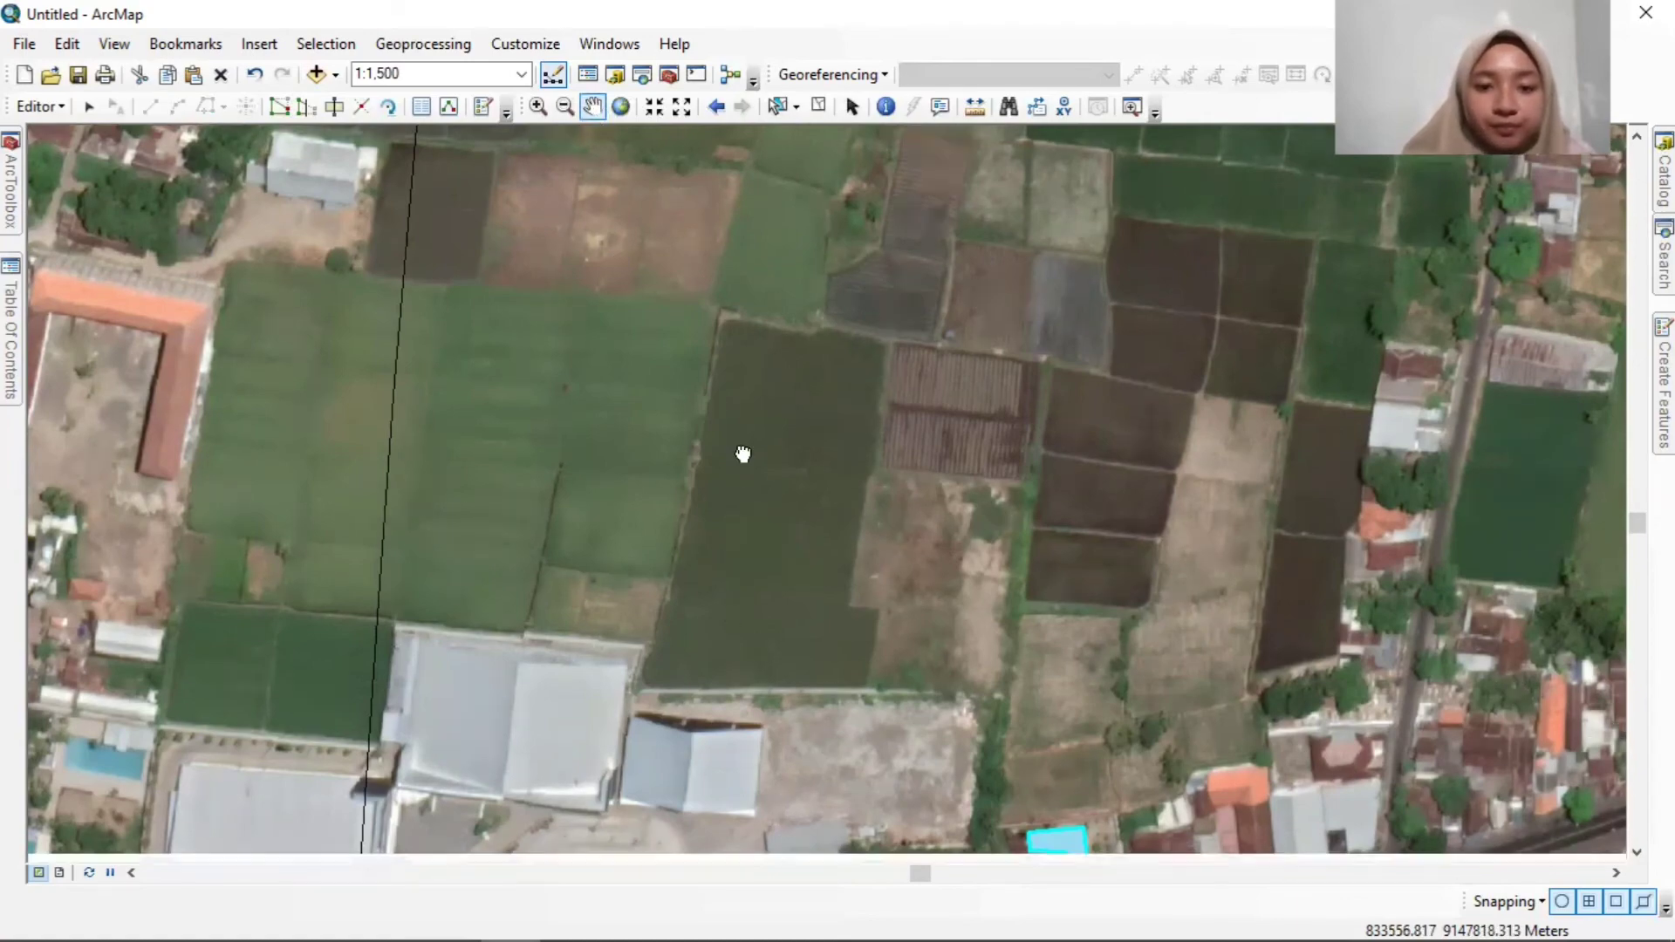
{"action": "key", "text": "Down"}
{"action": "key", "text": "Down"}
{"action": "key", "text": "Down"}
{"action": "key", "text": "Down"}
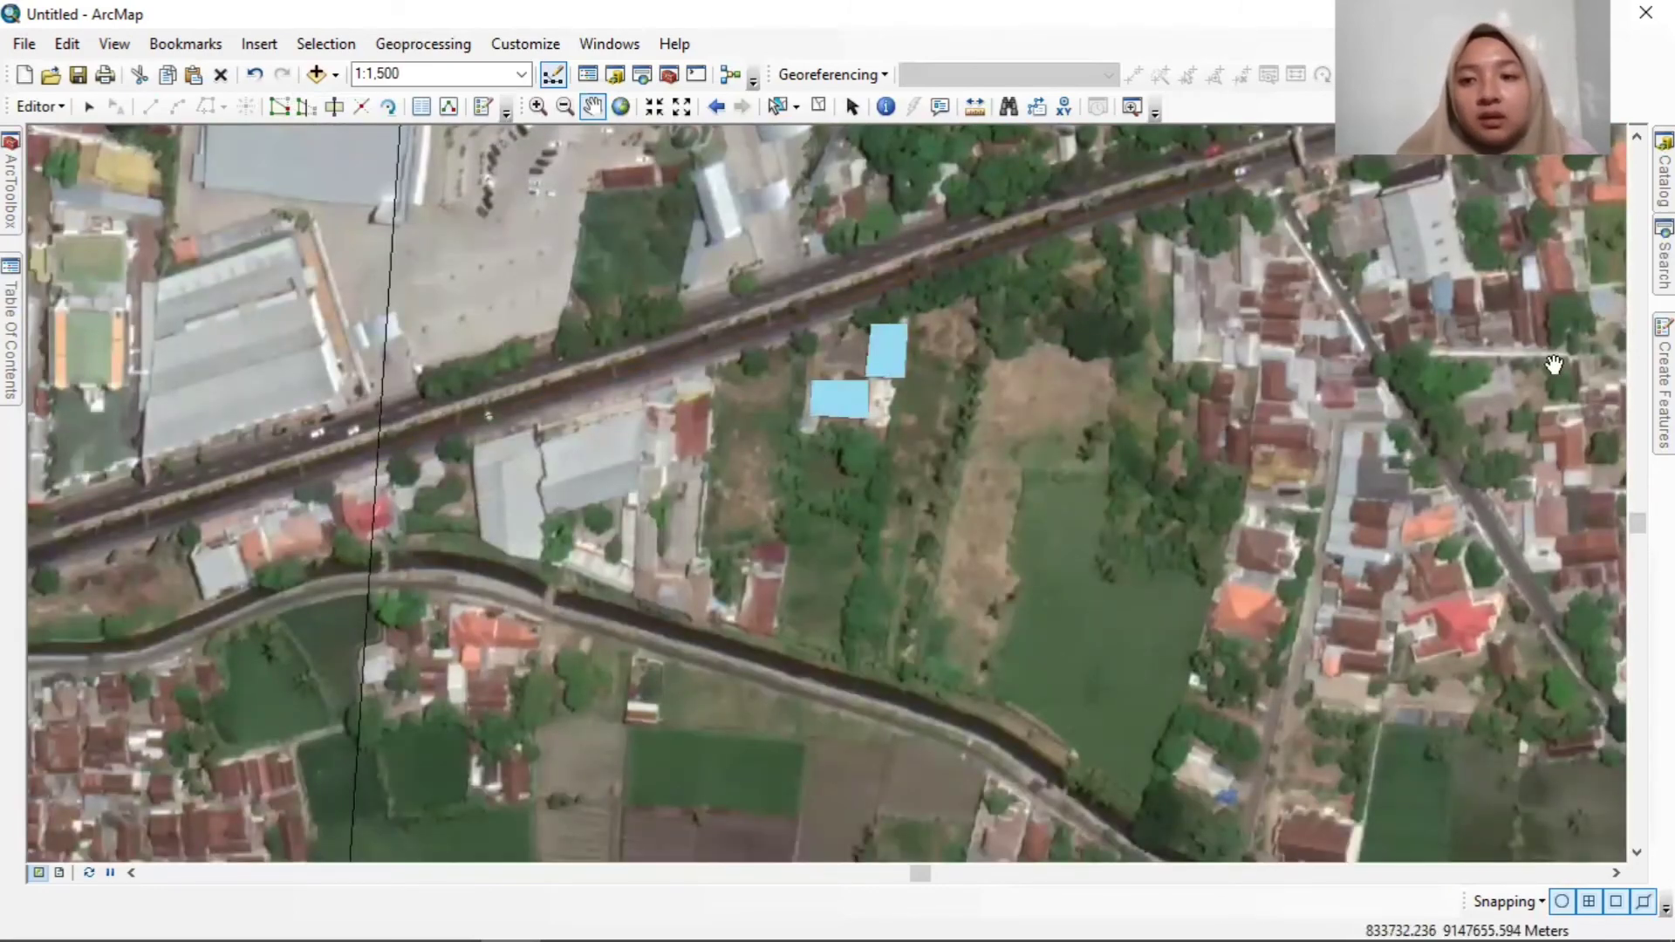
Start a new point shapefile named SPBU in the Digitasi Kec. Panji folder.
{"action": "mouse_move", "coordinate": [1664, 179]}
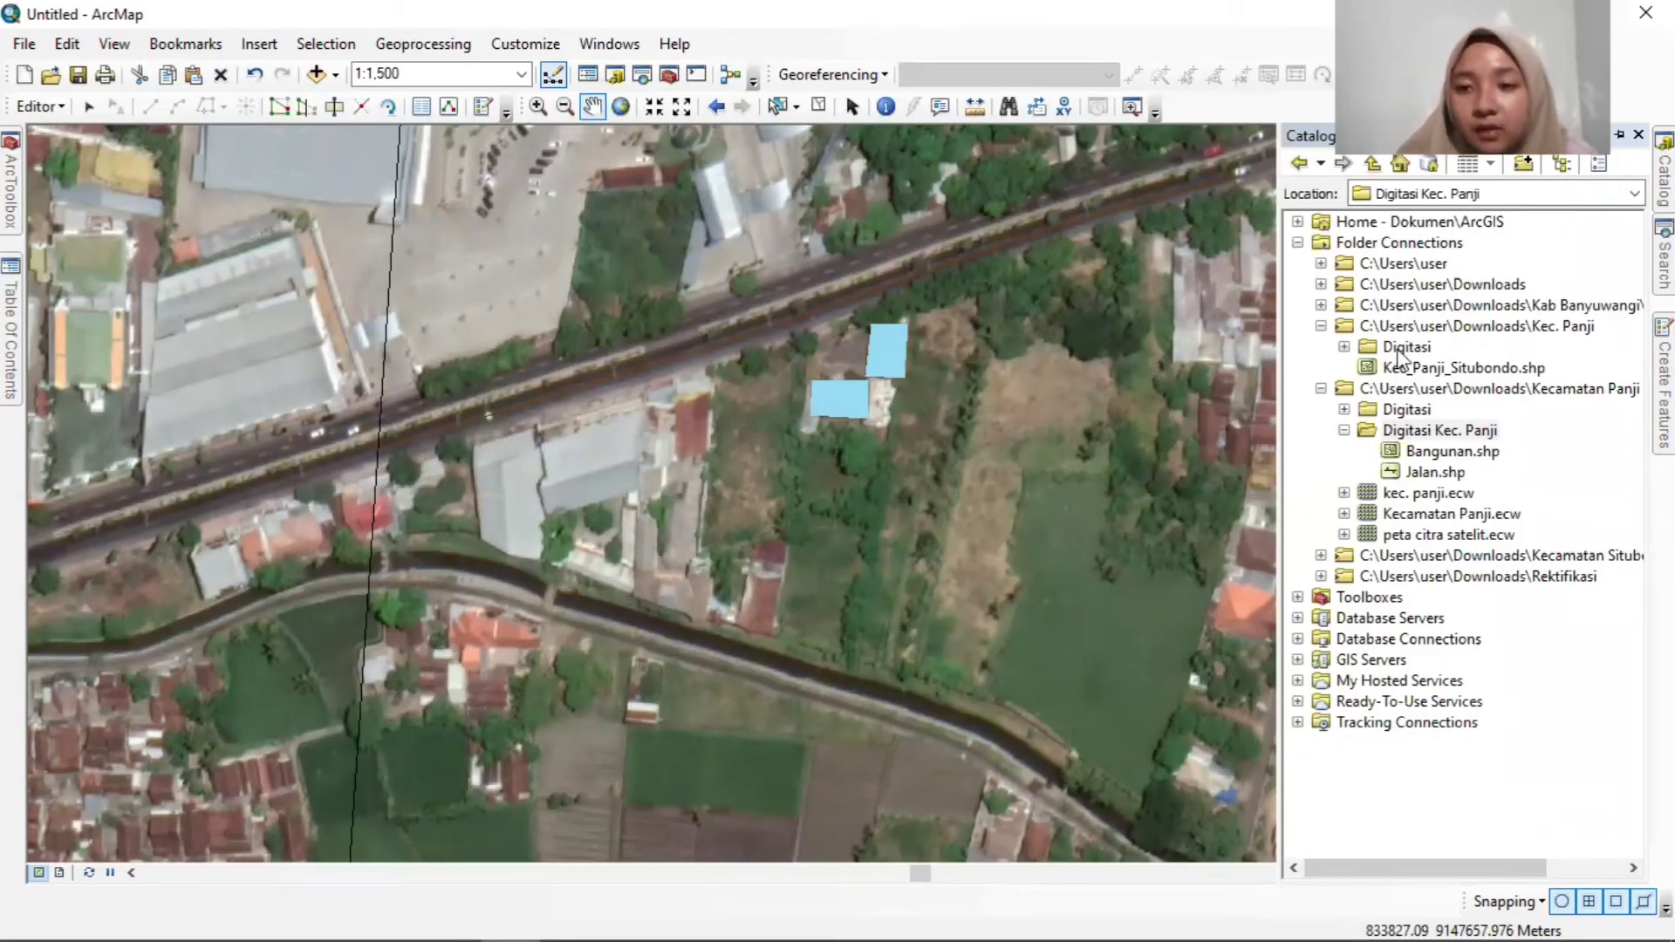
{"action": "right_click", "coordinate": [1389, 436]}
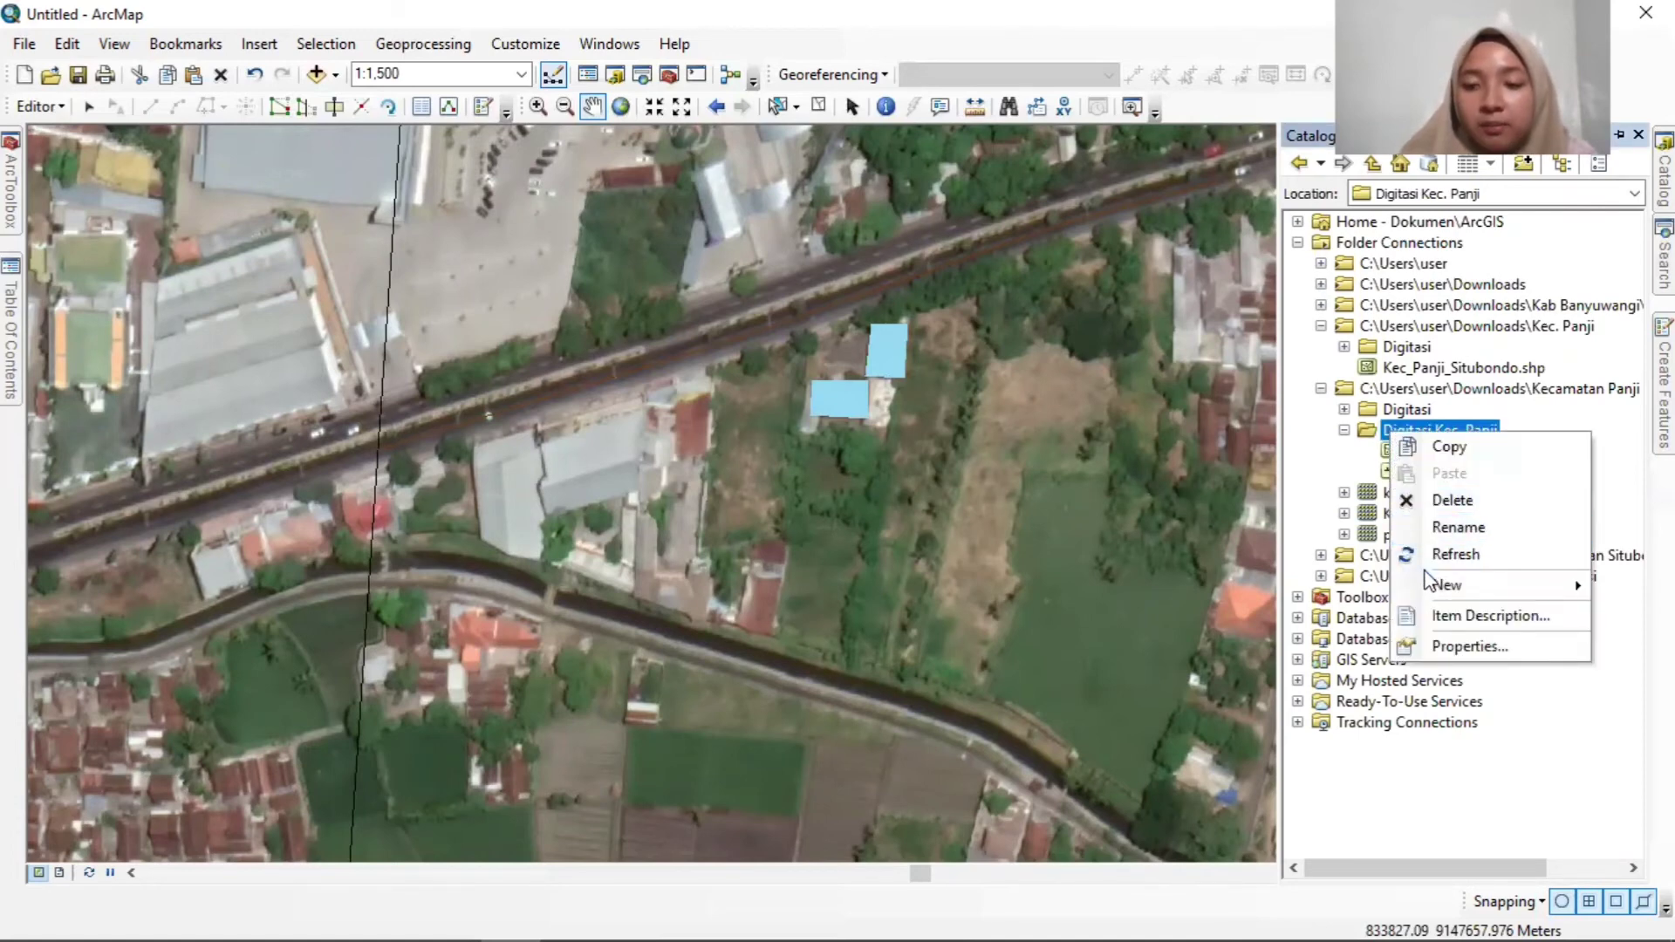
{"action": "mouse_move", "coordinate": [1423, 585]}
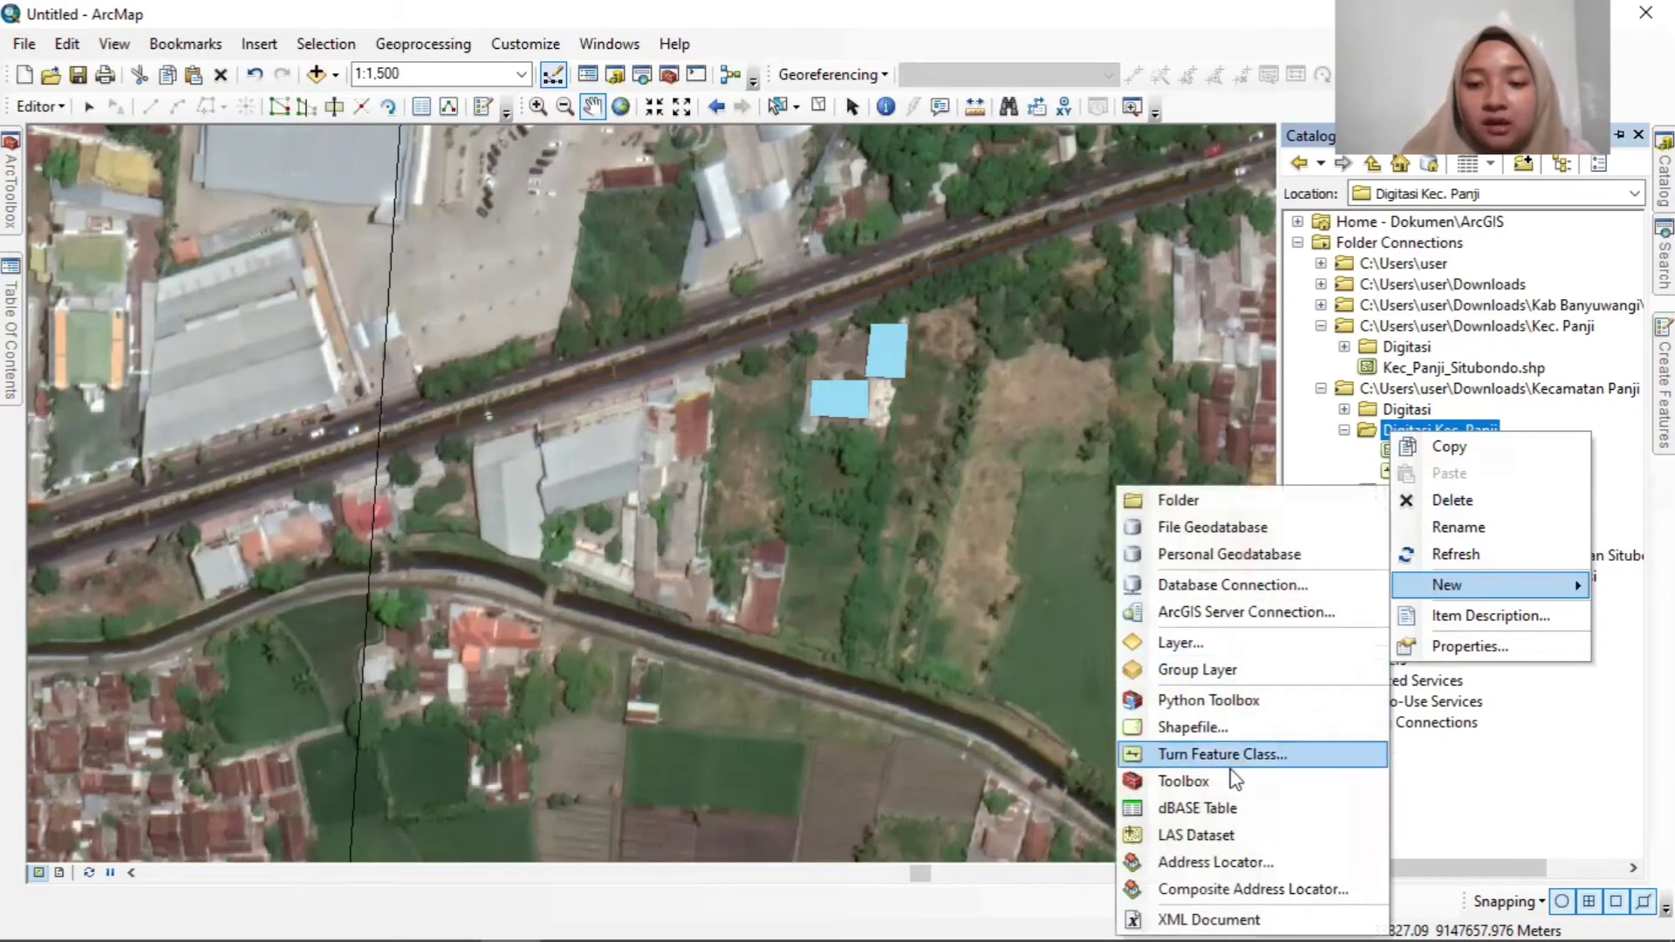
{"action": "left_click", "coordinate": [1207, 731]}
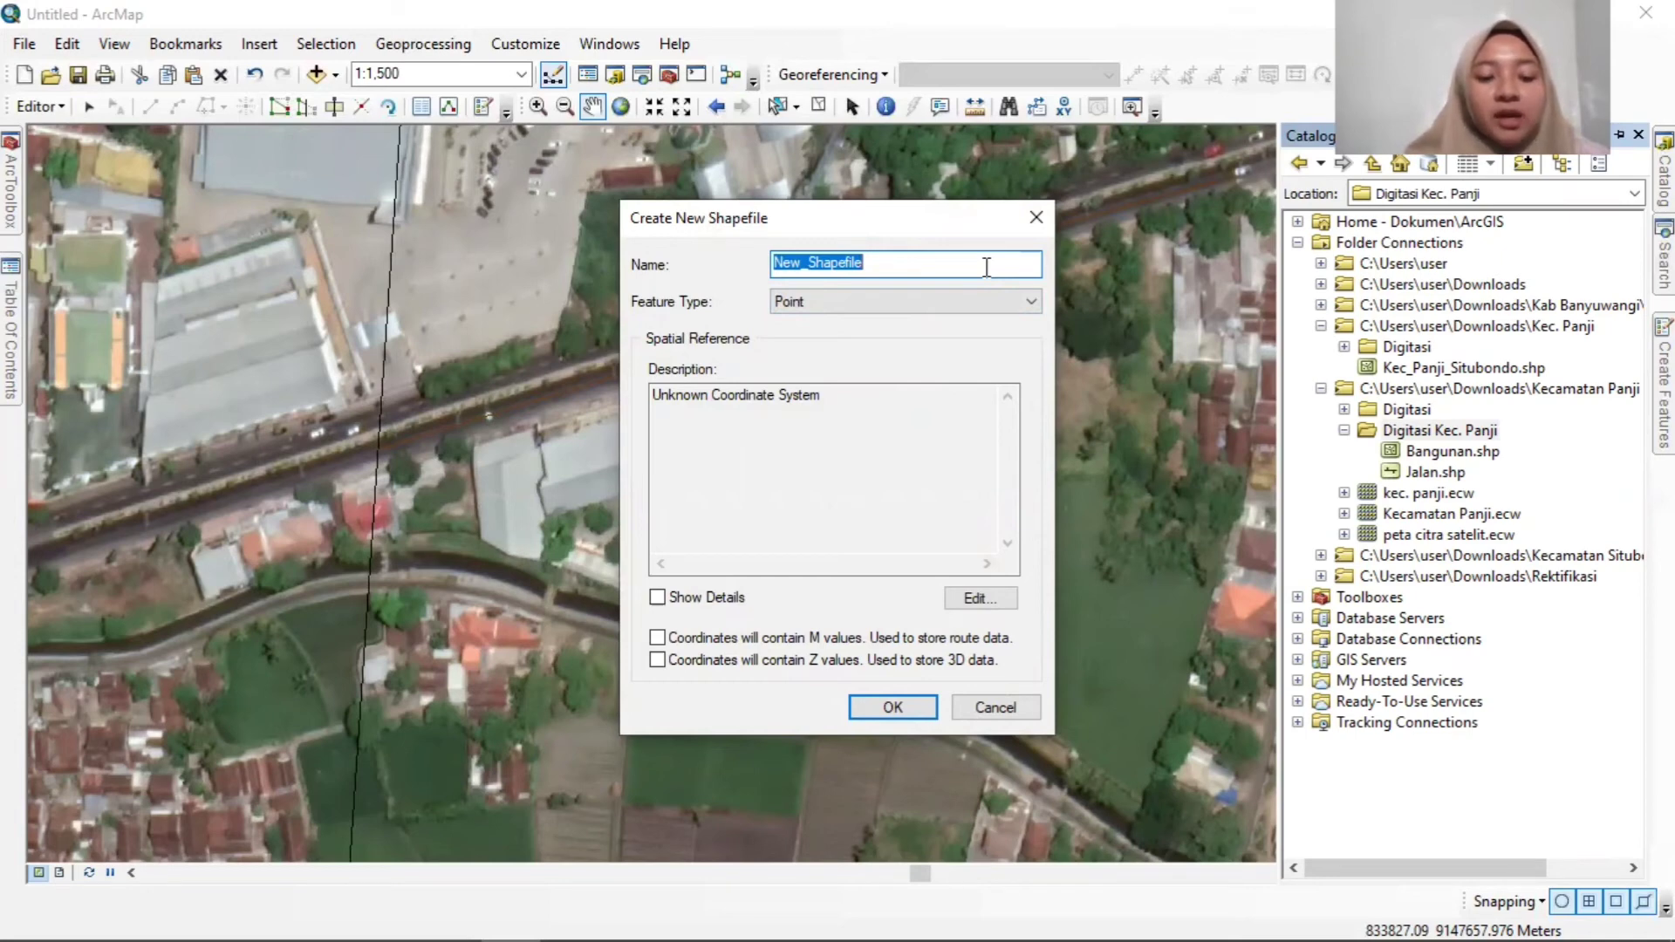
{"action": "key", "text": "Caps_Lock"}
{"action": "type", "text": "SPBU"}
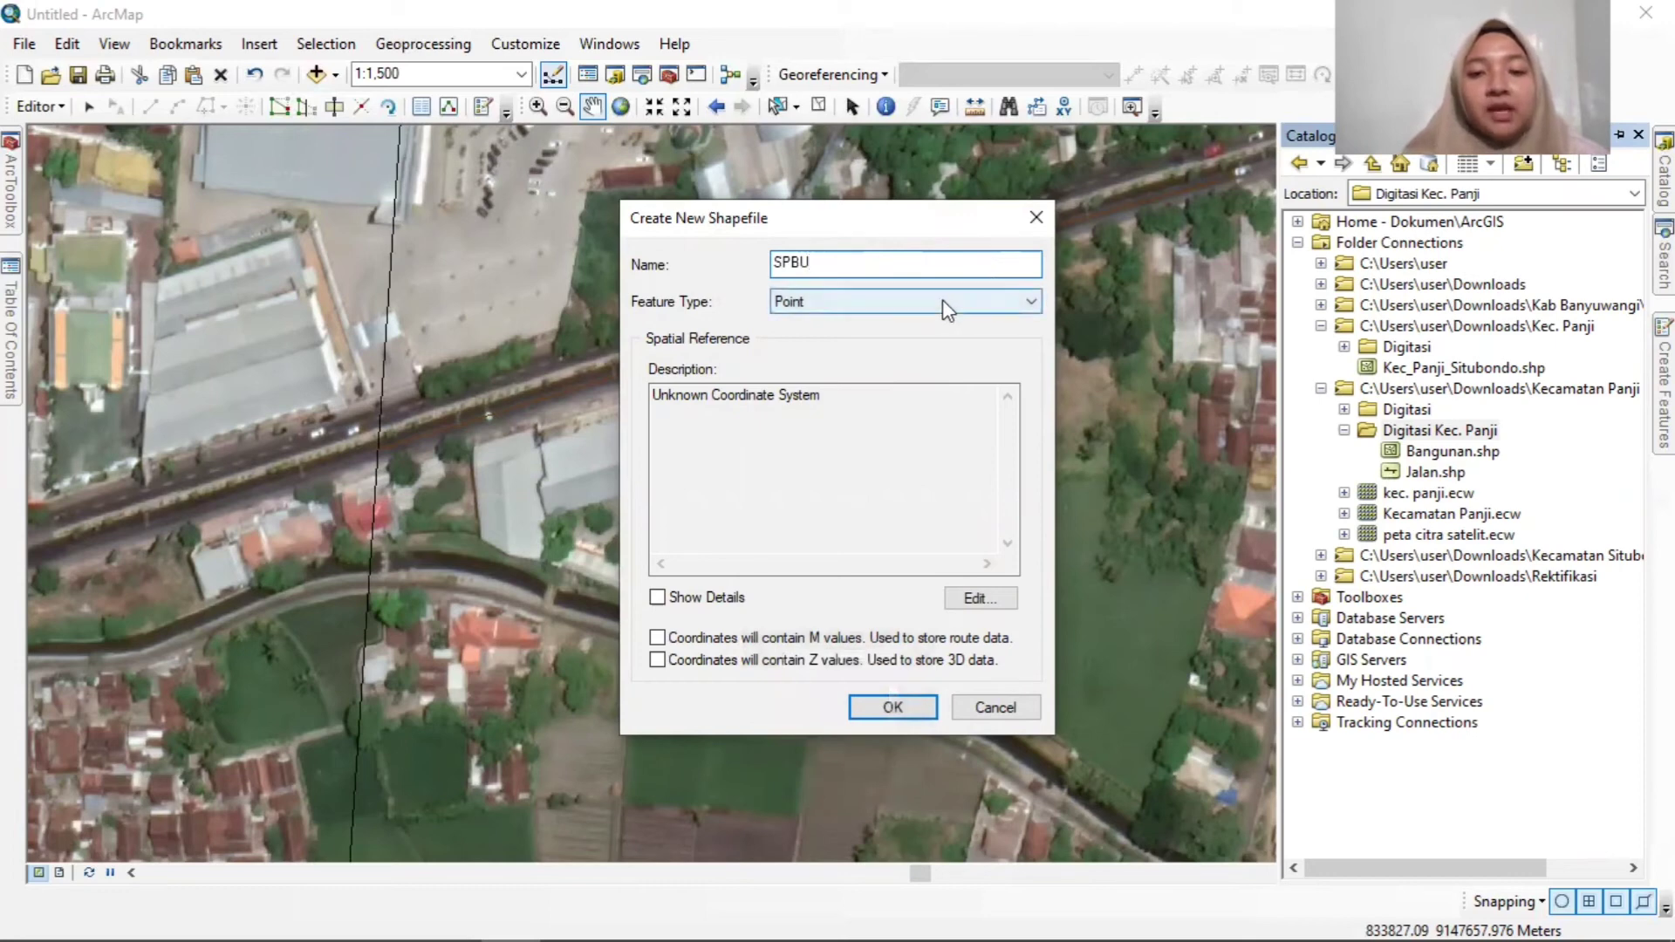
Assign the WGS 1984 UTM Zone 49S projected coordinate system to the SPBU point shapefile and create it.
{"action": "left_click", "coordinate": [979, 598]}
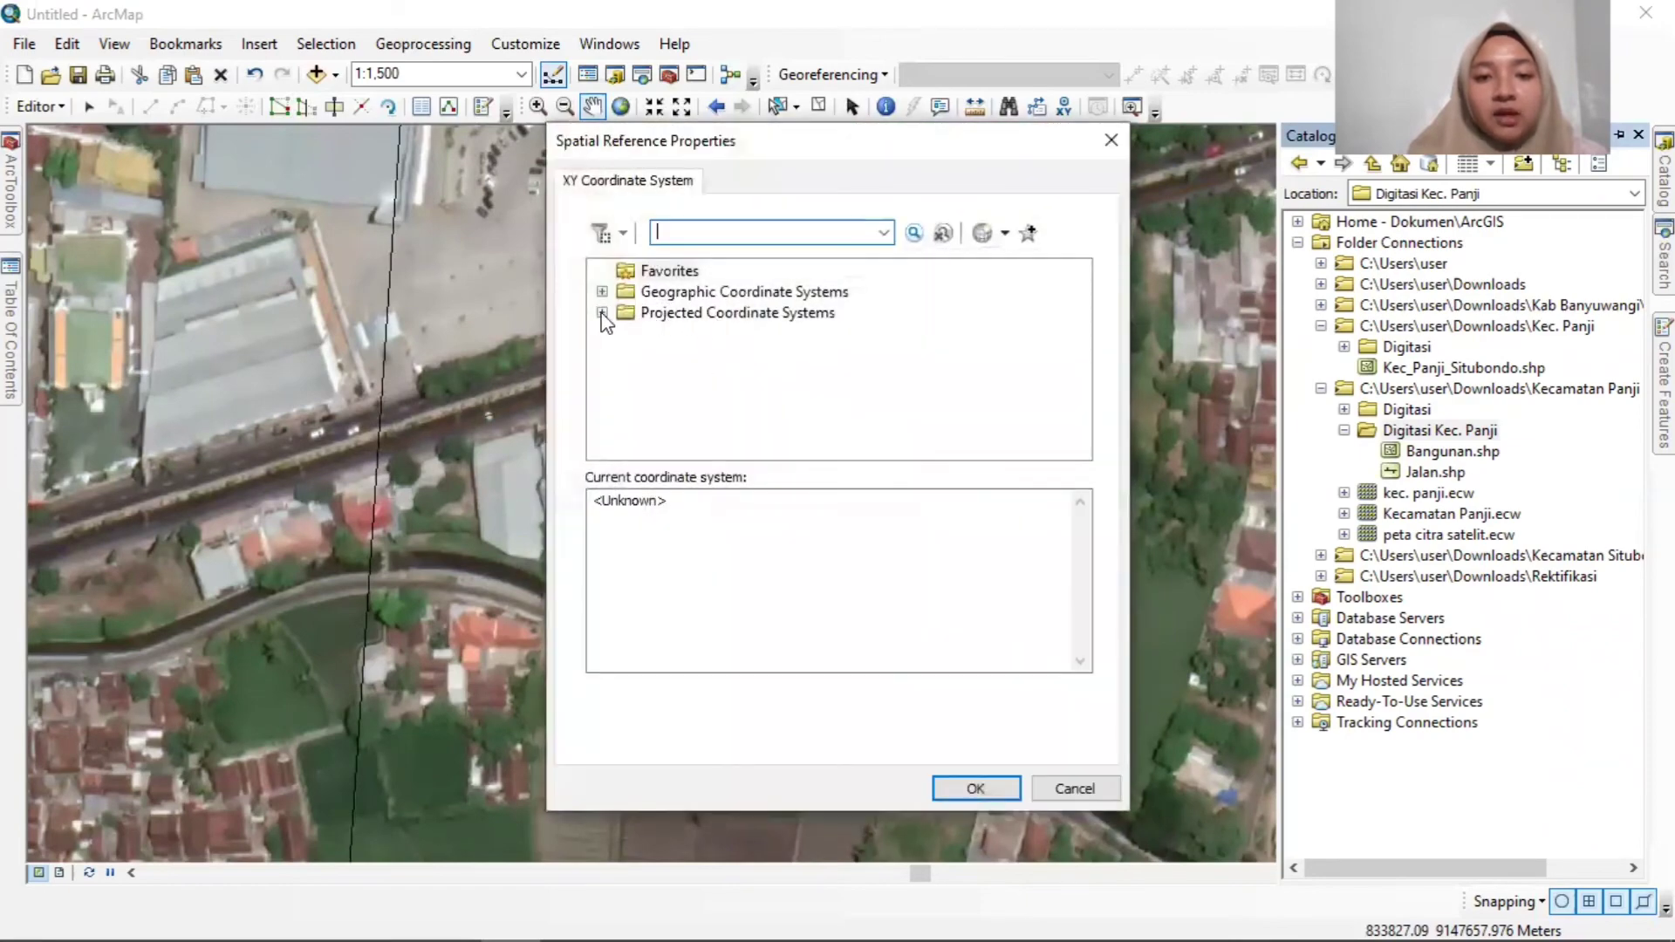
{"action": "left_click", "coordinate": [602, 313]}
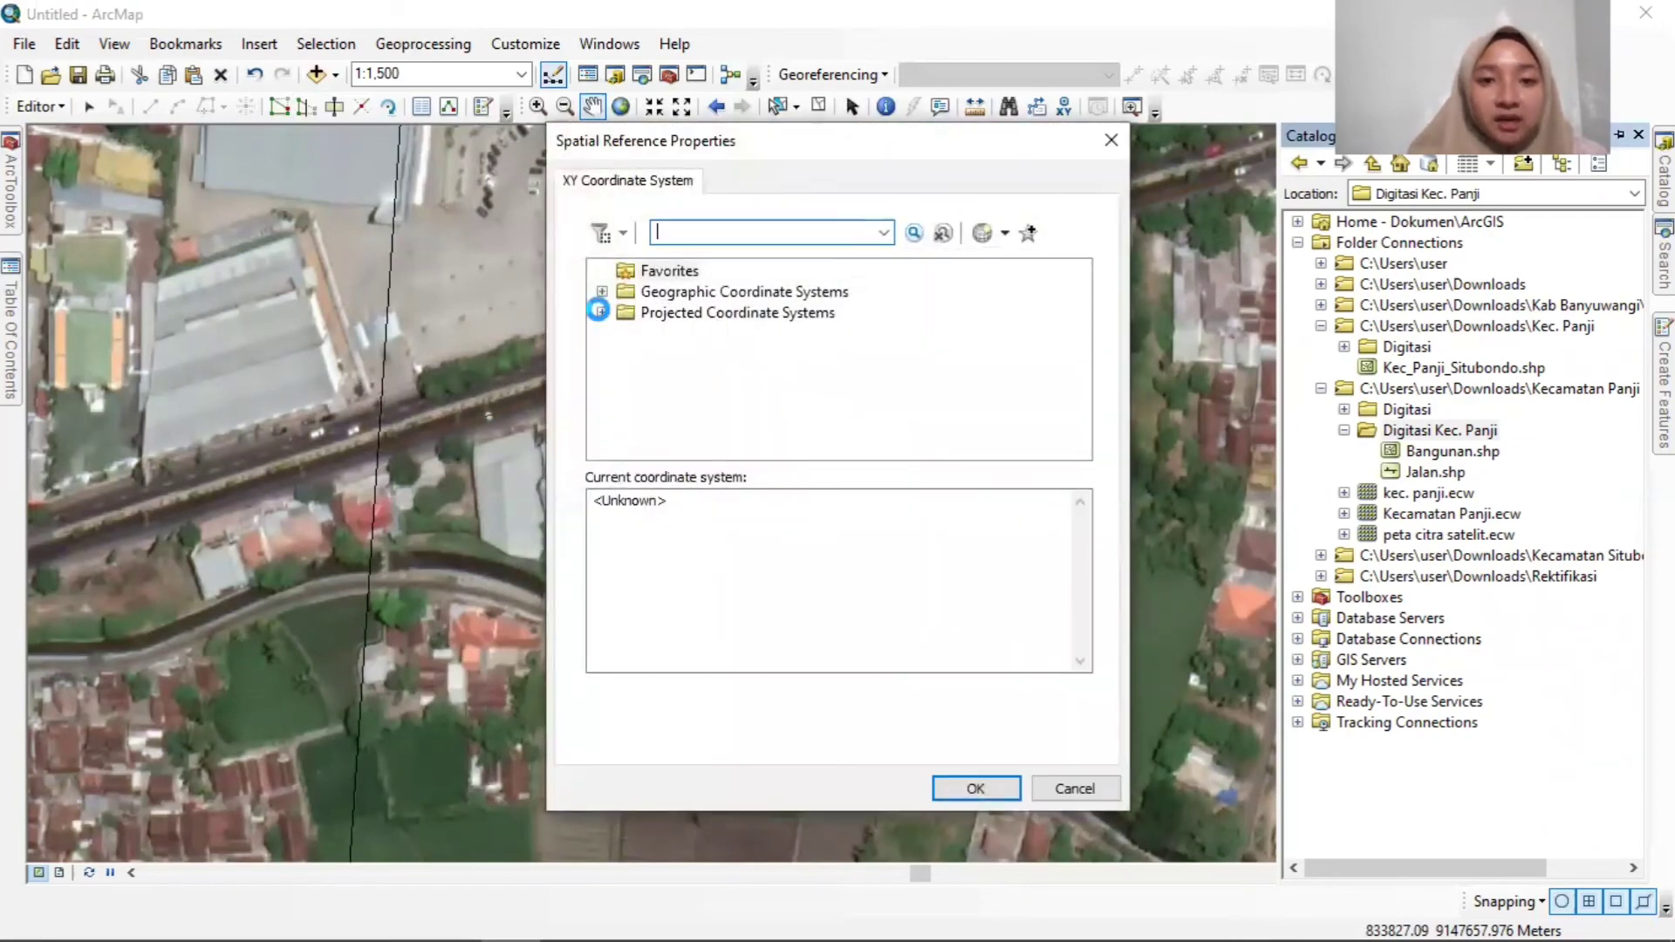
{"action": "scroll", "coordinate": [824, 362], "scroll_direction": "down", "scroll_amount": 2}
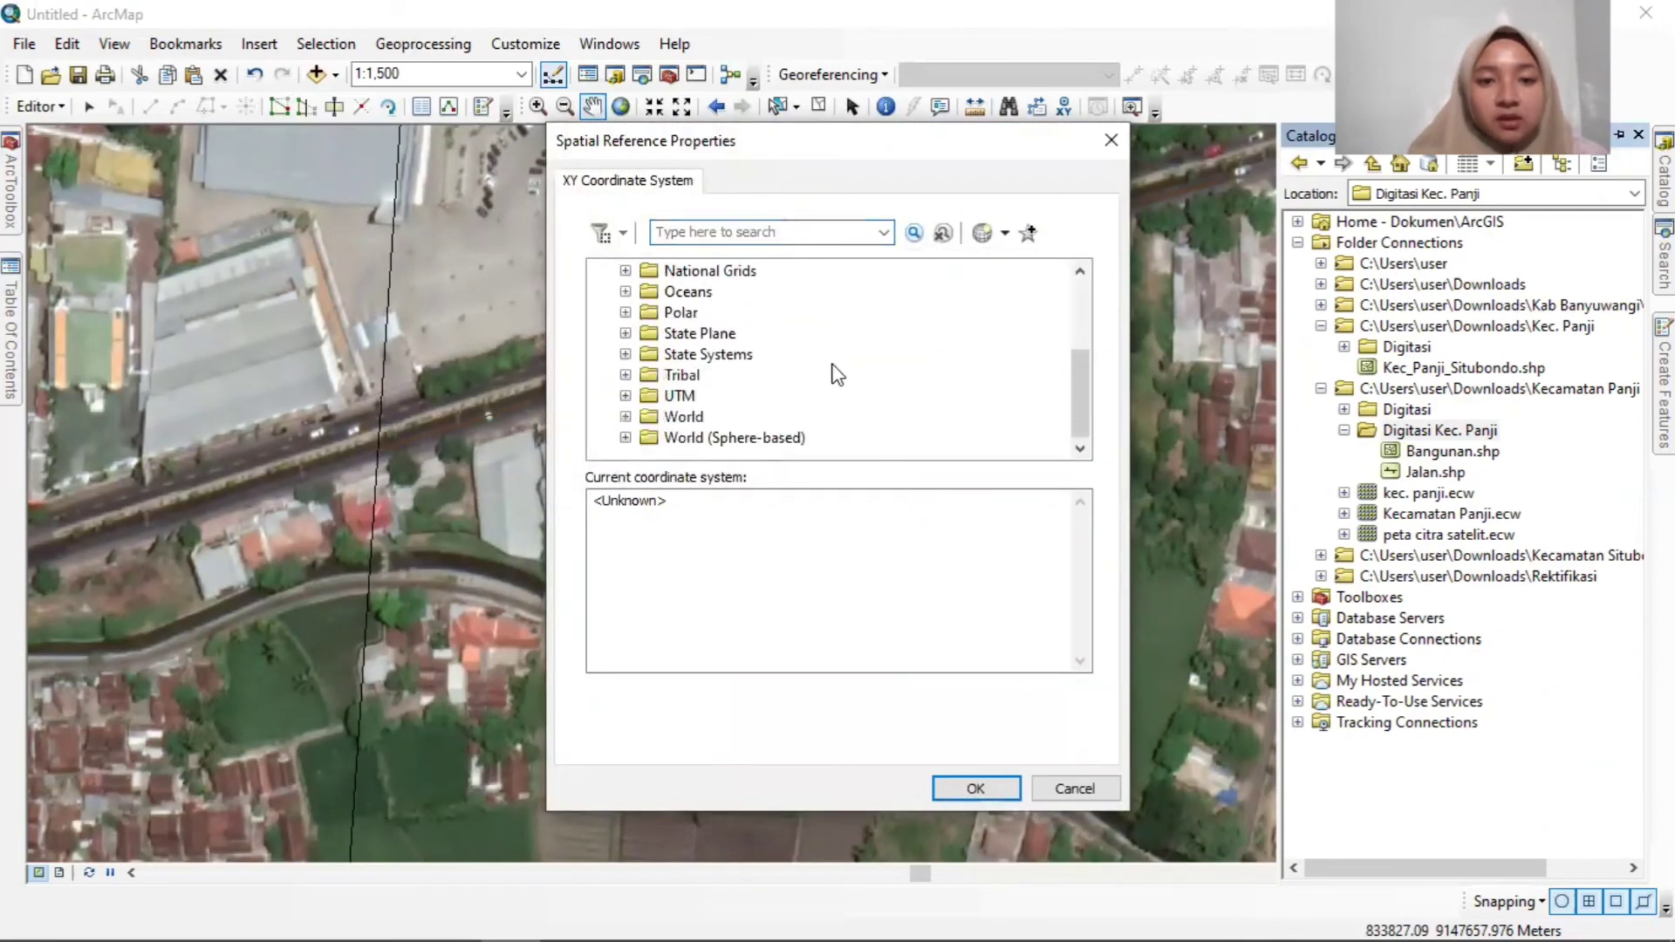
{"action": "left_click", "coordinate": [624, 395]}
{"action": "scroll", "coordinate": [882, 400], "scroll_direction": "down", "scroll_amount": 3}
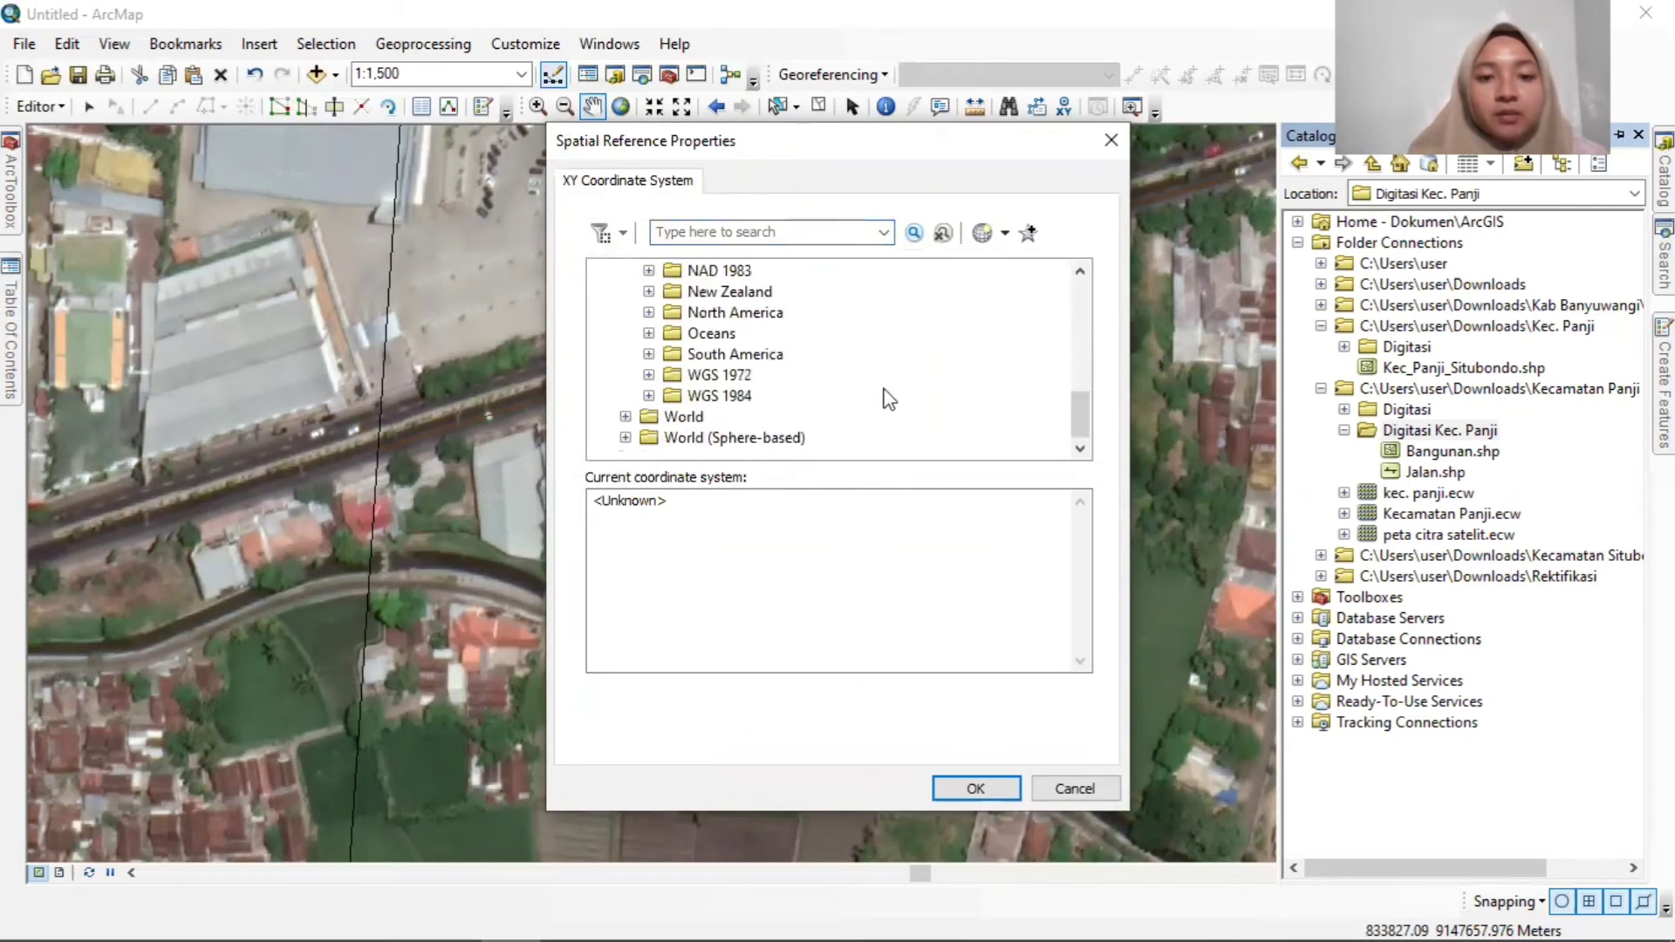
{"action": "left_click", "coordinate": [649, 397]}
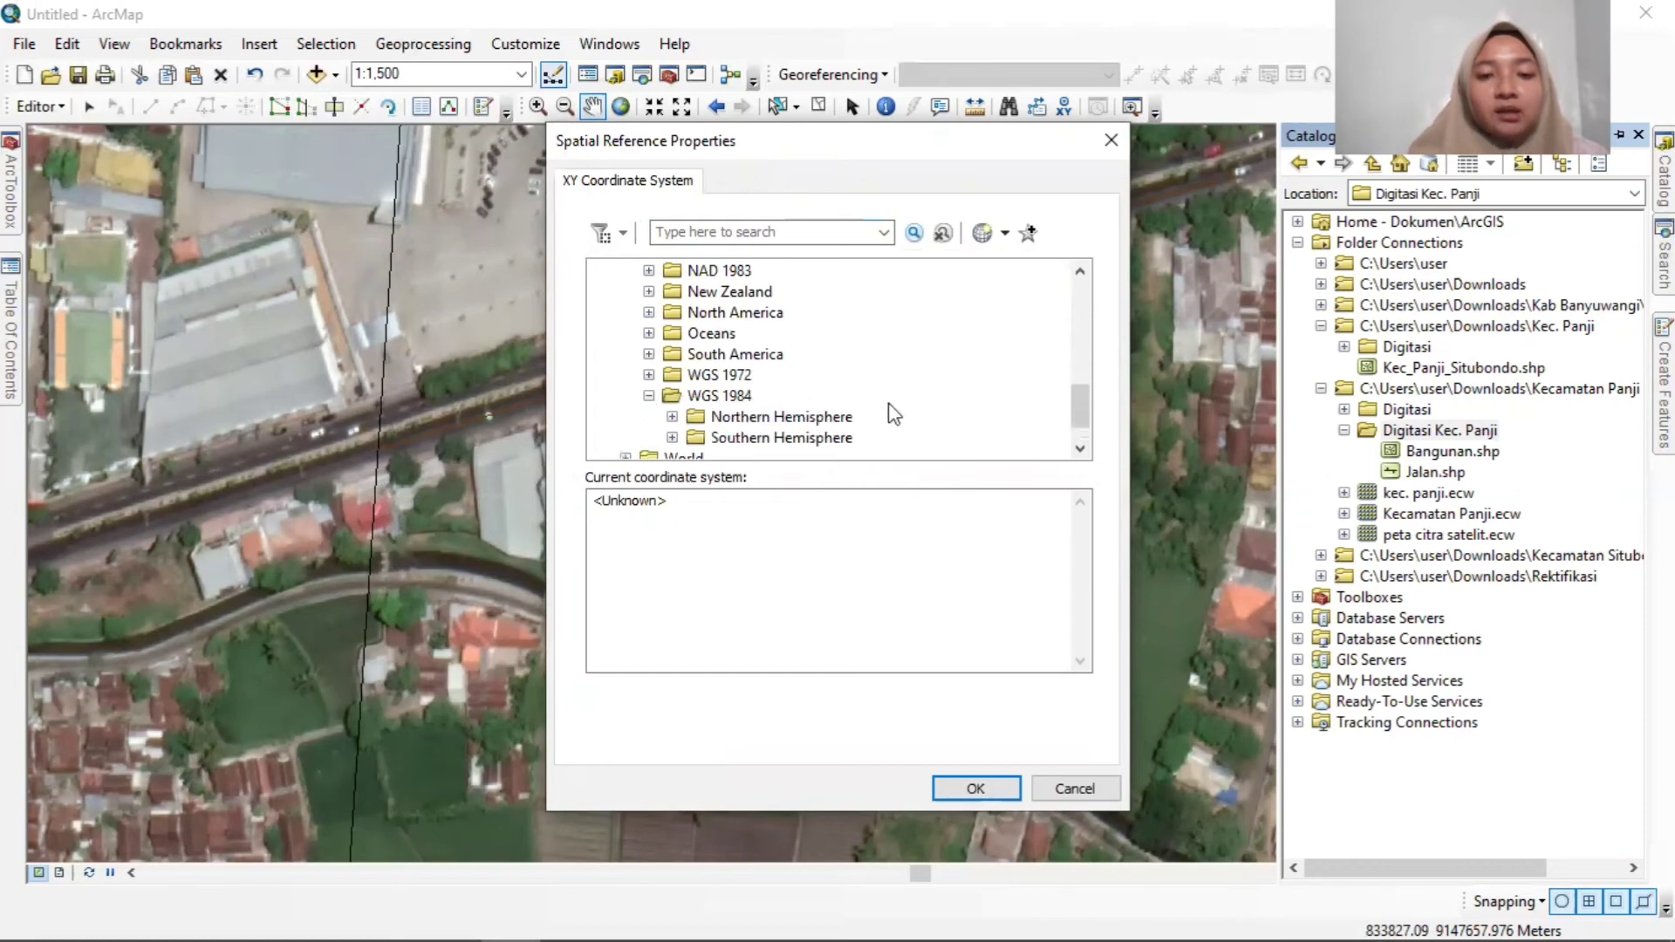
{"action": "scroll", "coordinate": [681, 406], "scroll_direction": "down", "scroll_amount": 1}
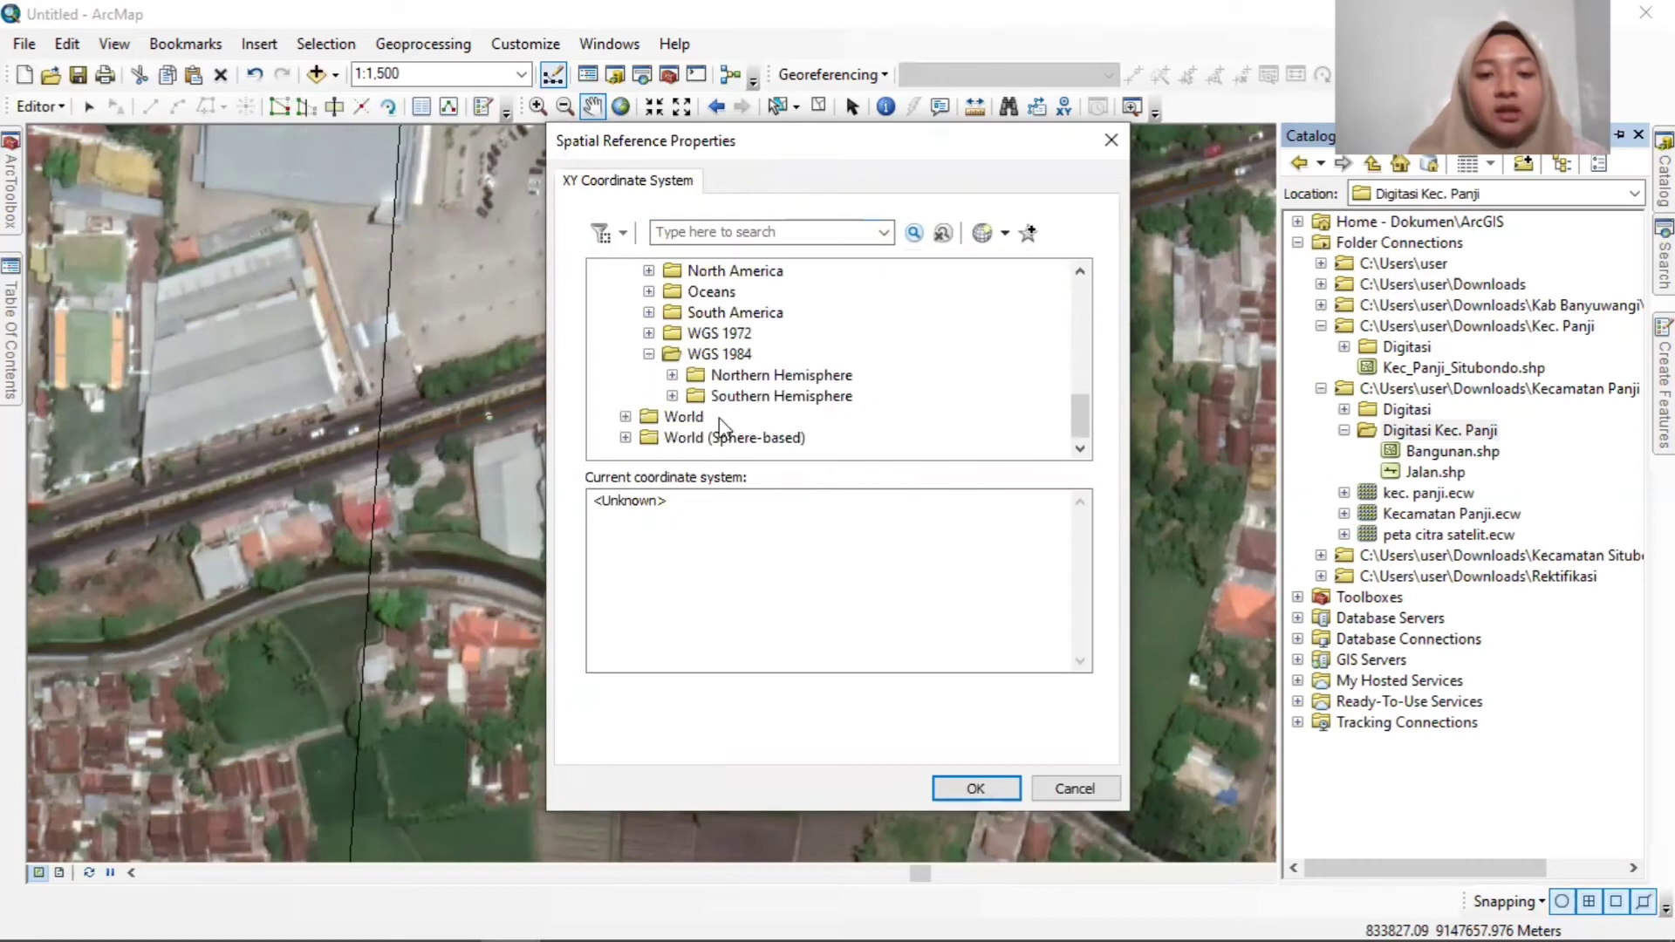
{"action": "left_click", "coordinate": [672, 396]}
{"action": "scroll", "coordinate": [962, 393], "scroll_direction": "down", "scroll_amount": 7}
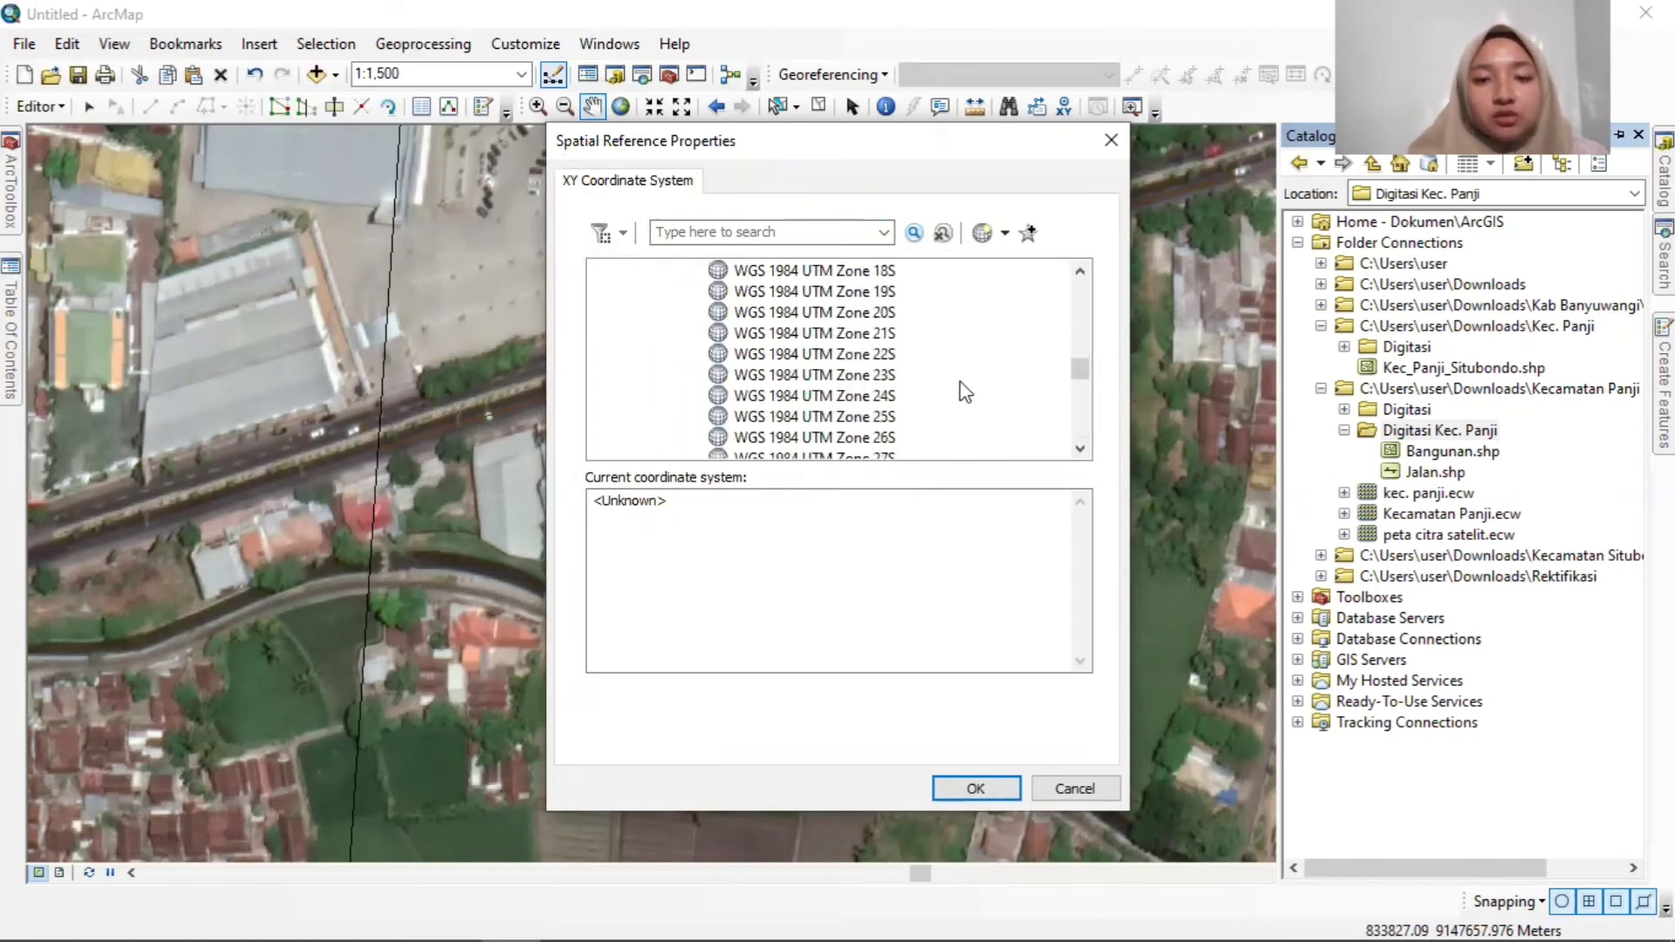
{"action": "scroll", "coordinate": [964, 392], "scroll_direction": "down", "scroll_amount": 6}
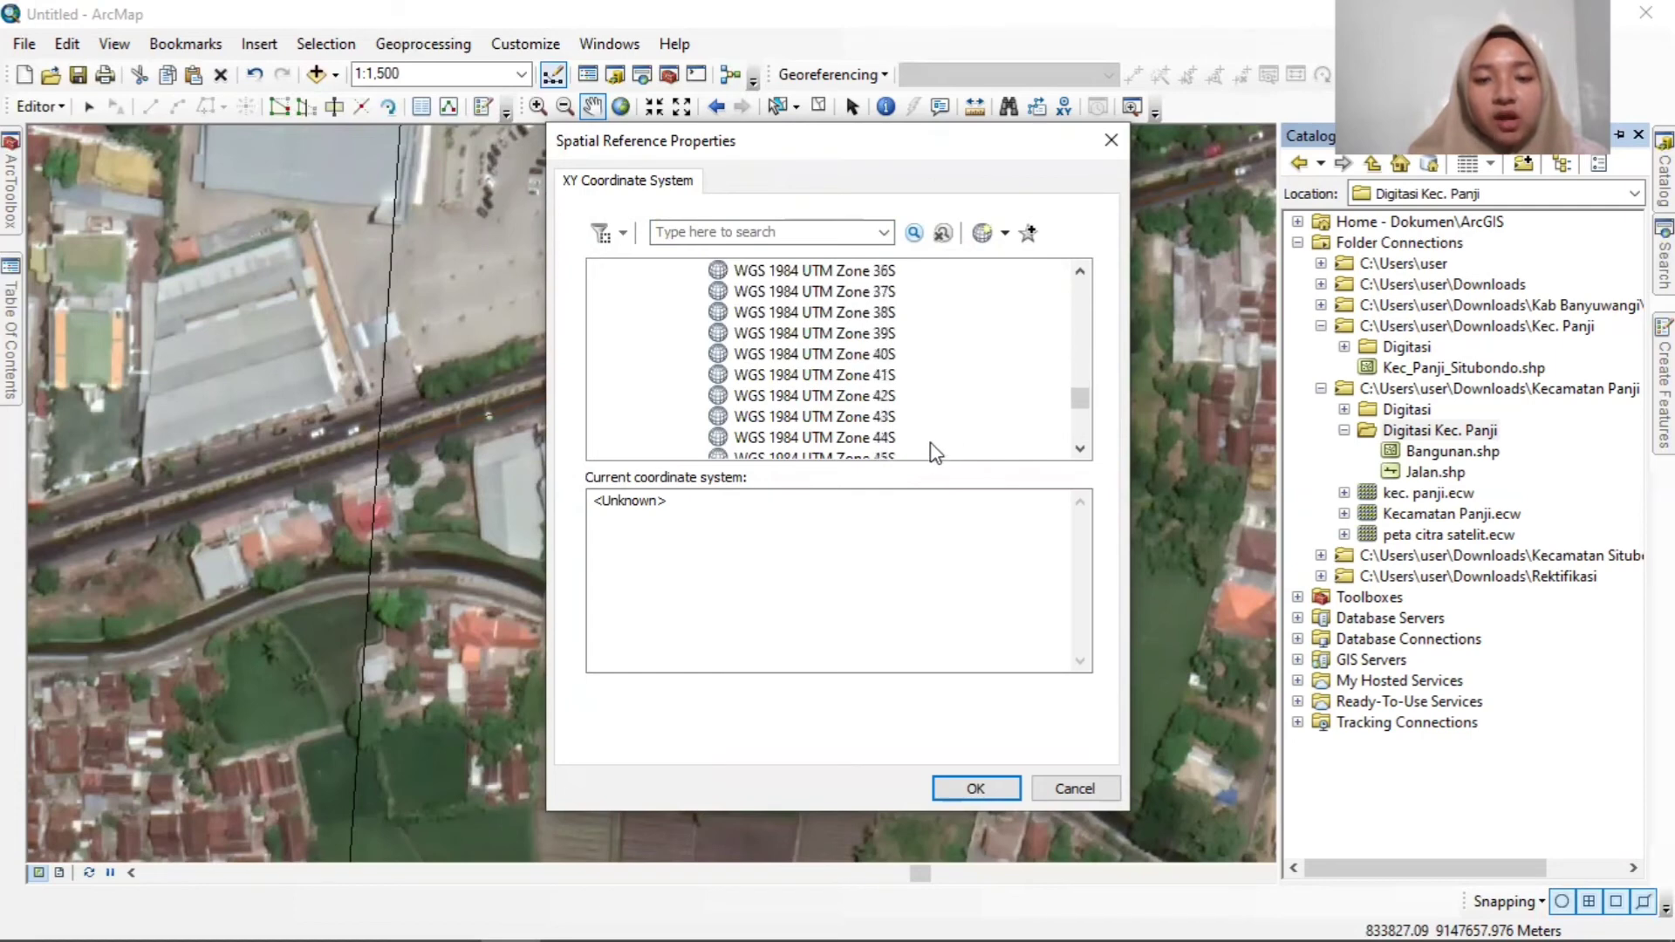
{"action": "scroll", "coordinate": [935, 436], "scroll_direction": "down", "scroll_amount": 3}
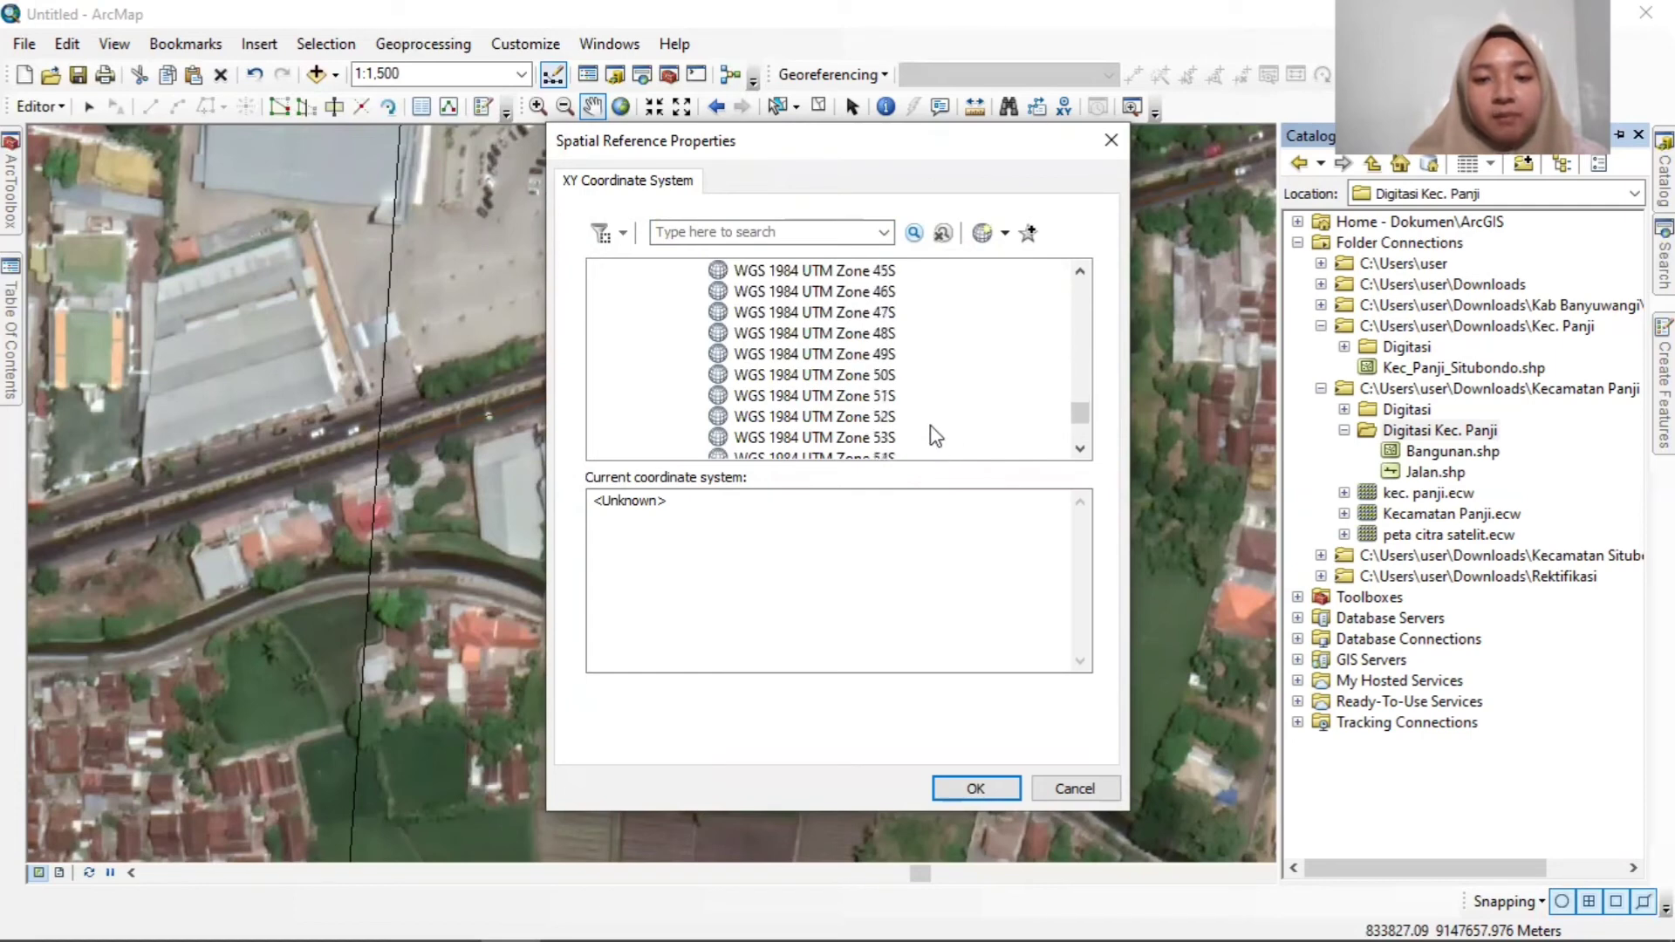
{"action": "left_click", "coordinate": [727, 356]}
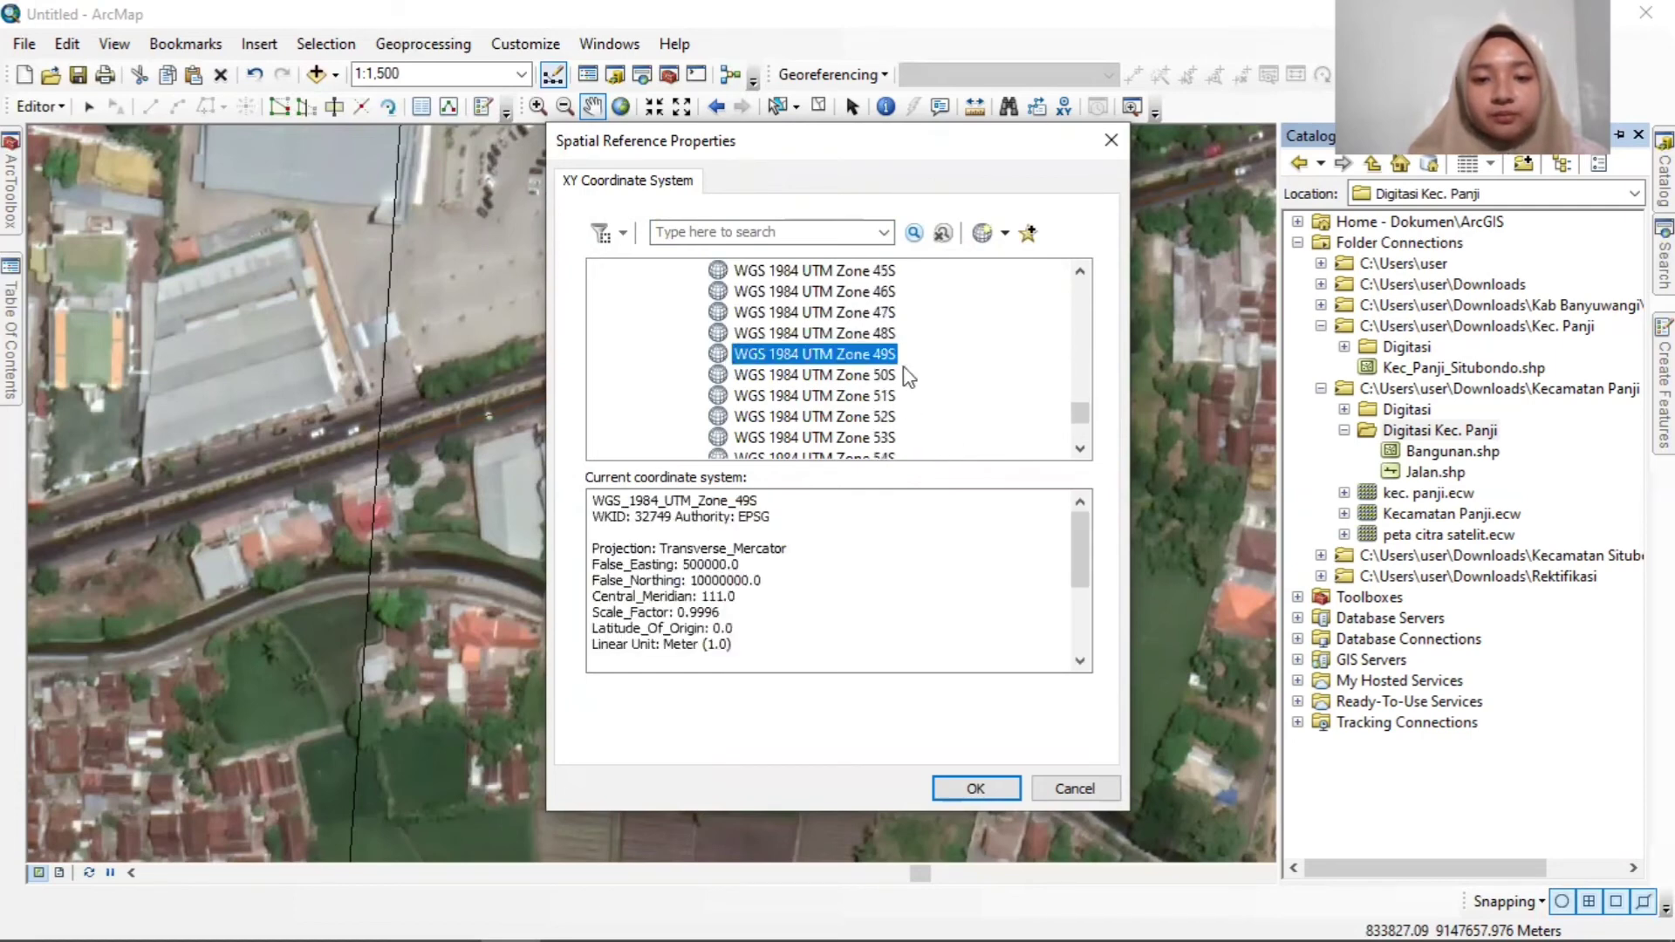
{"action": "left_click", "coordinate": [975, 789]}
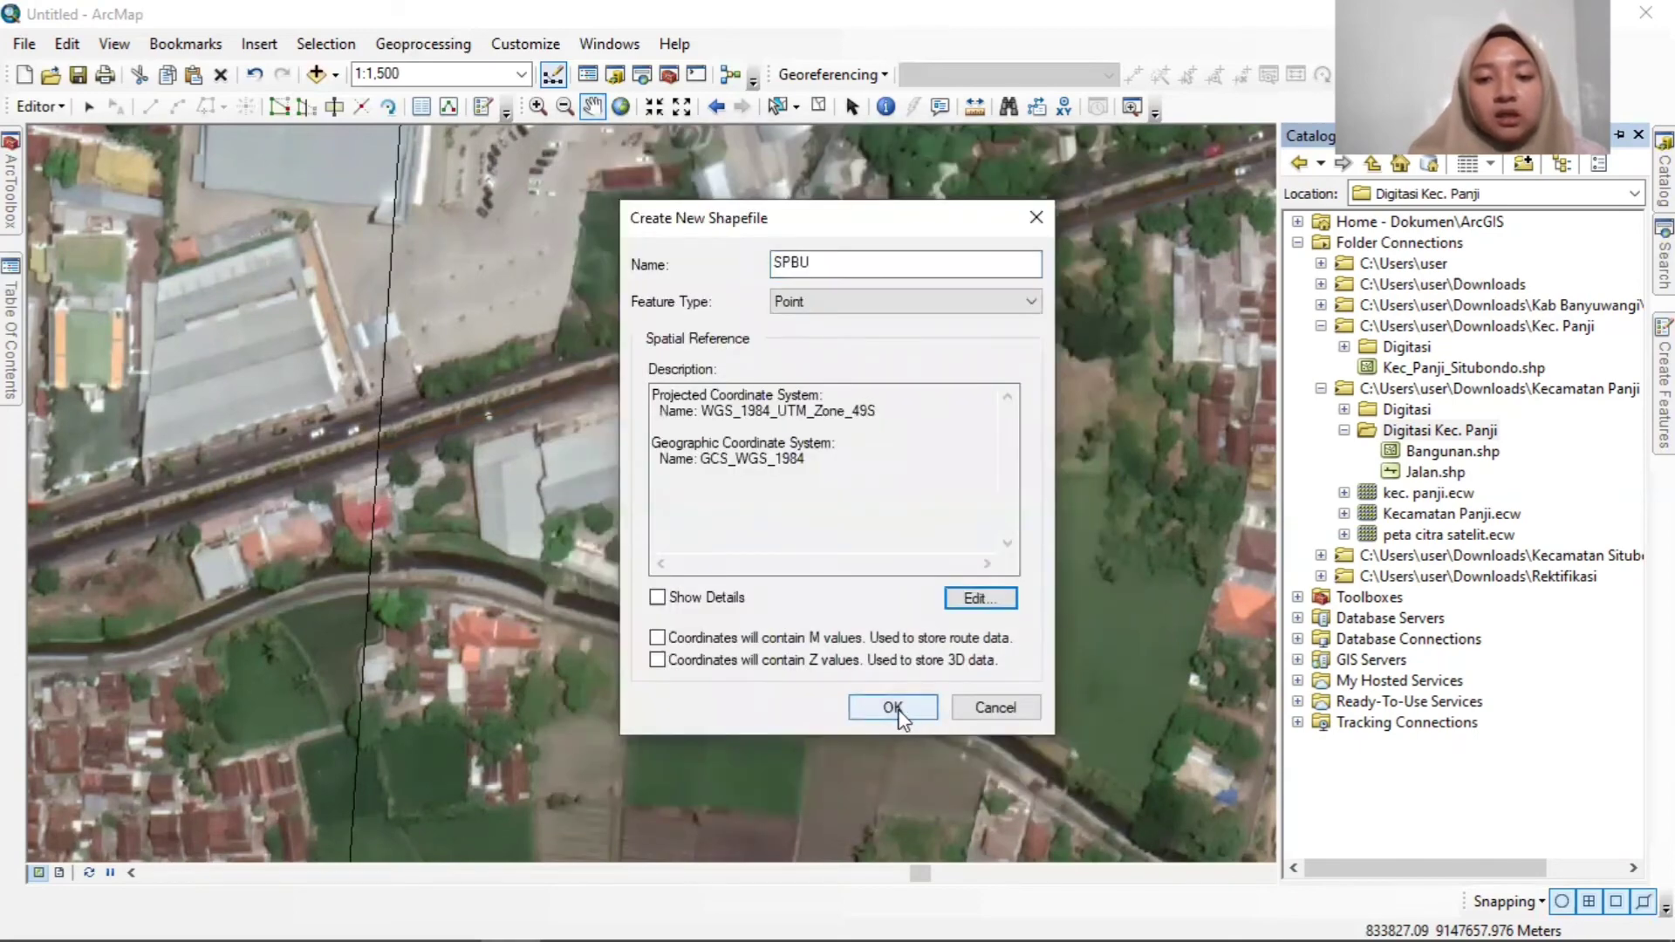
{"action": "left_click", "coordinate": [894, 708]}
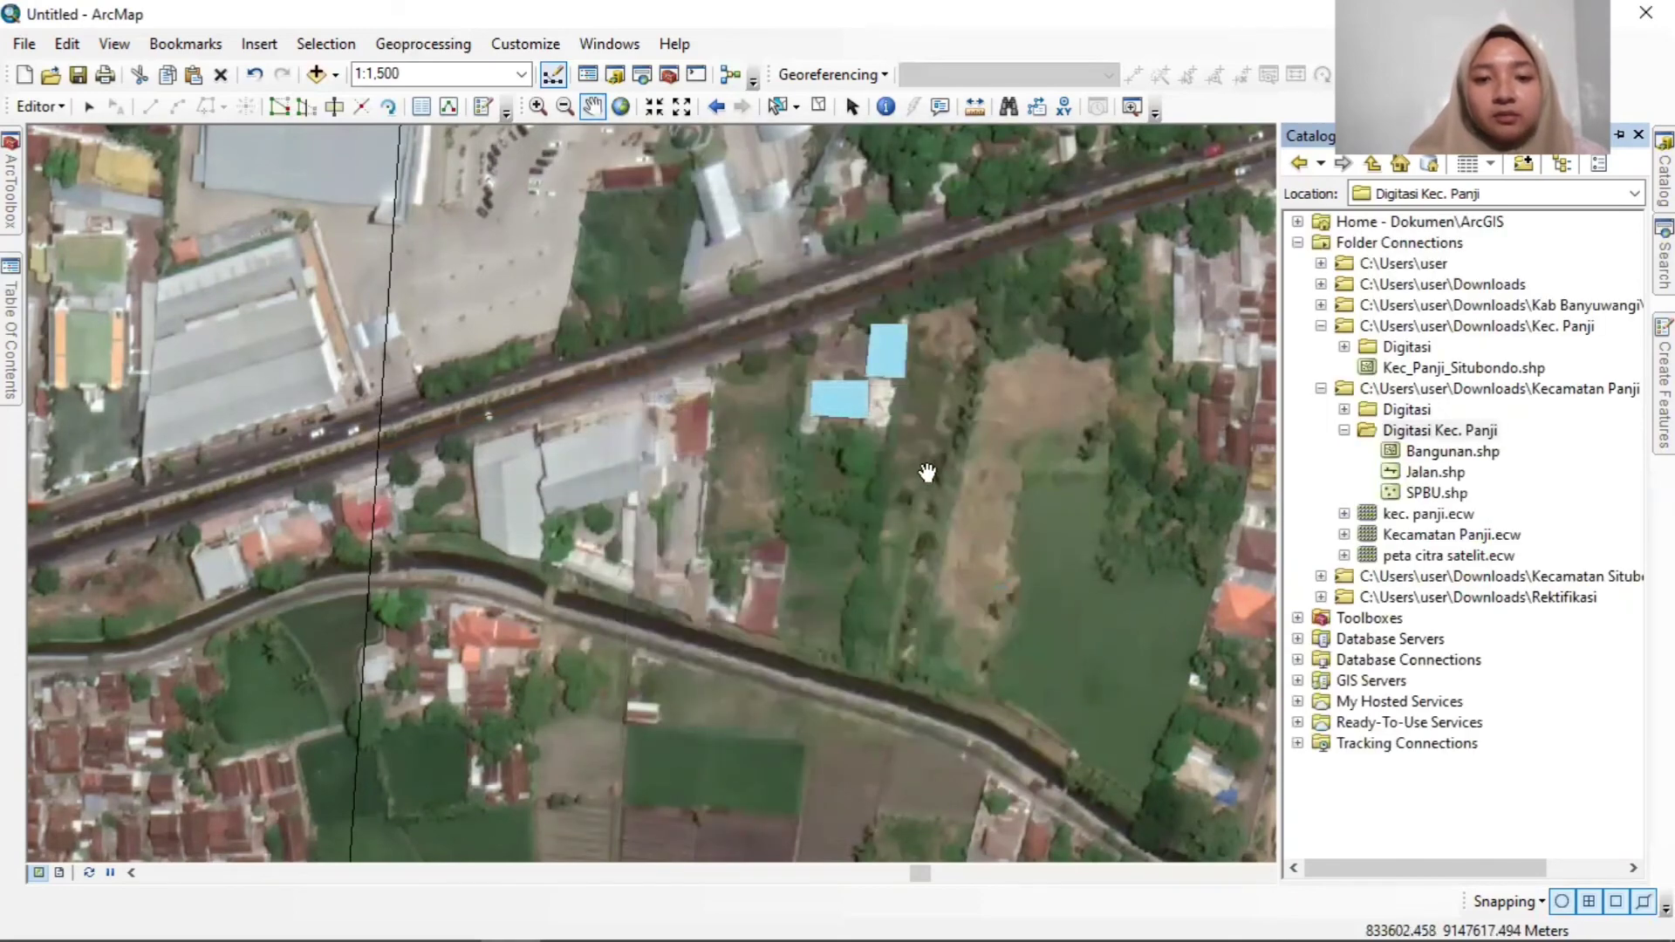
Save the Bangunan edits and end the current edit session.
{"action": "scroll", "coordinate": [671, 506], "scroll_direction": "down", "scroll_amount": 1}
{"action": "scroll", "coordinate": [672, 506], "scroll_direction": "down", "scroll_amount": 1}
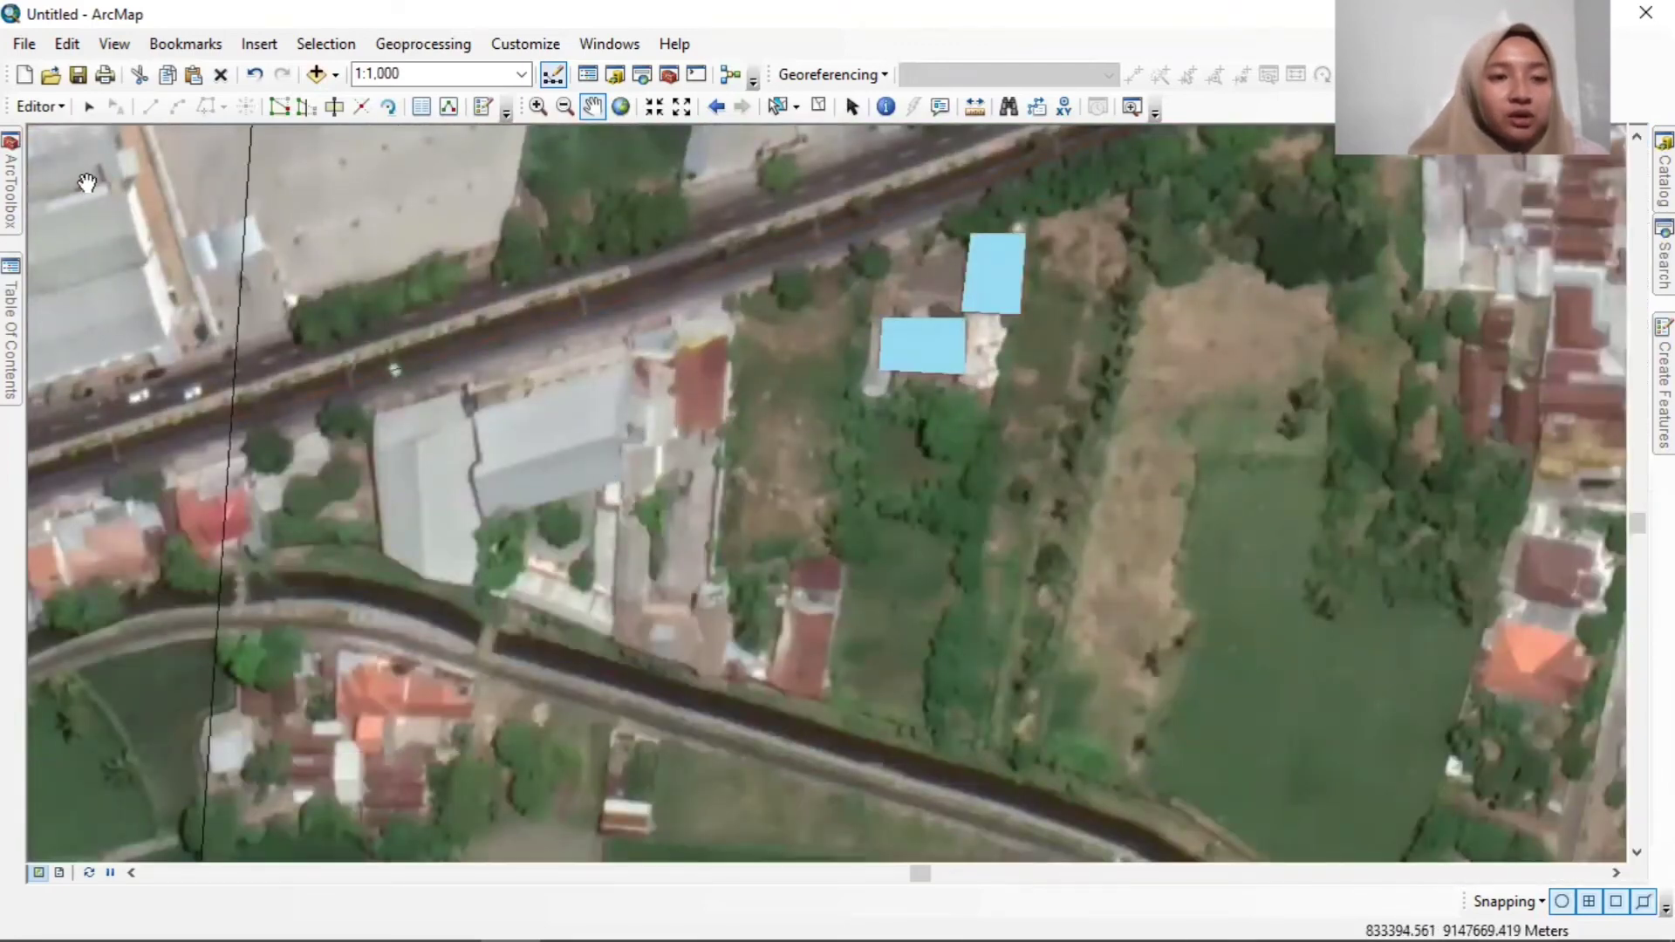
{"action": "left_click", "coordinate": [33, 106]}
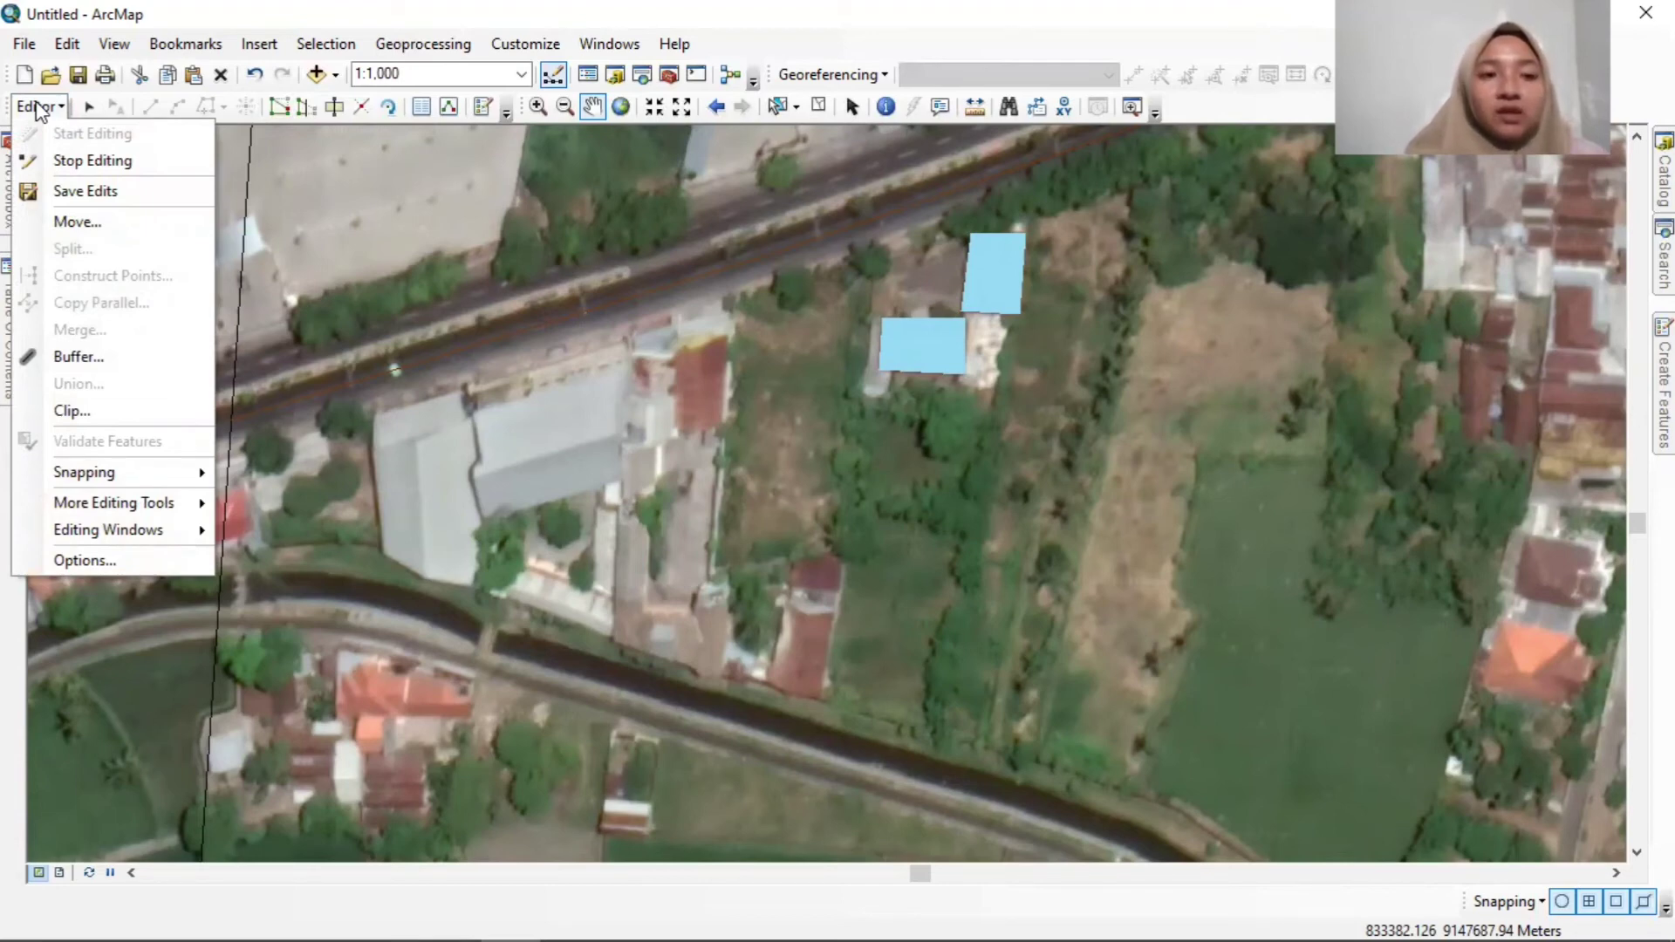
{"action": "left_click", "coordinate": [55, 194]}
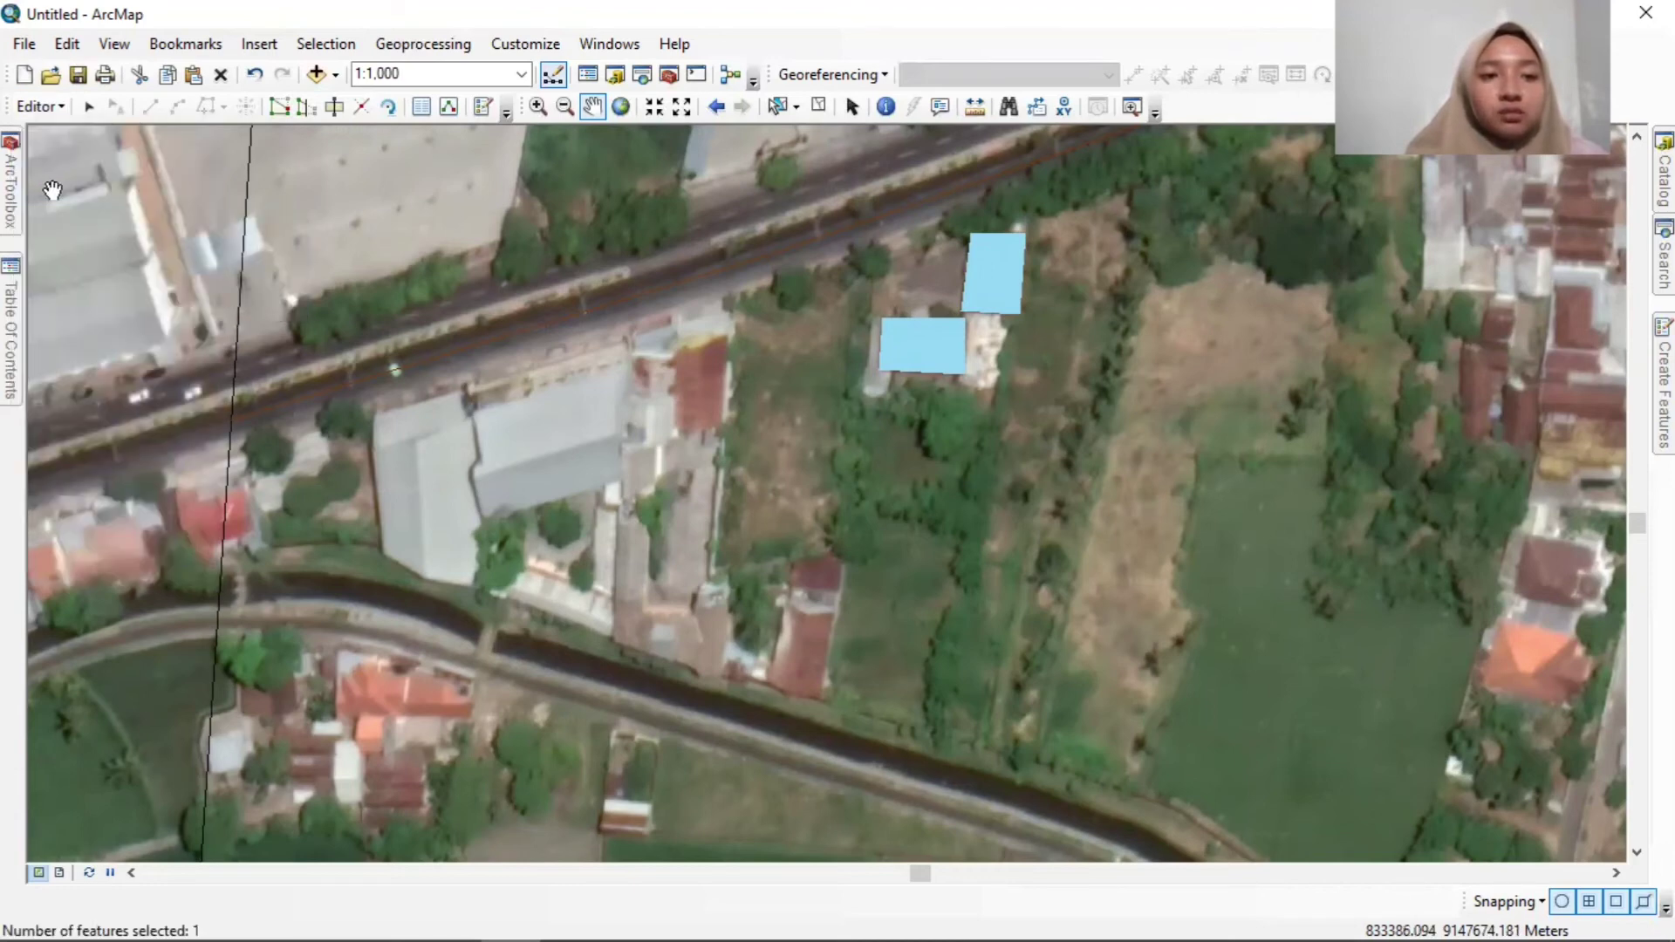
{"action": "left_click", "coordinate": [55, 108]}
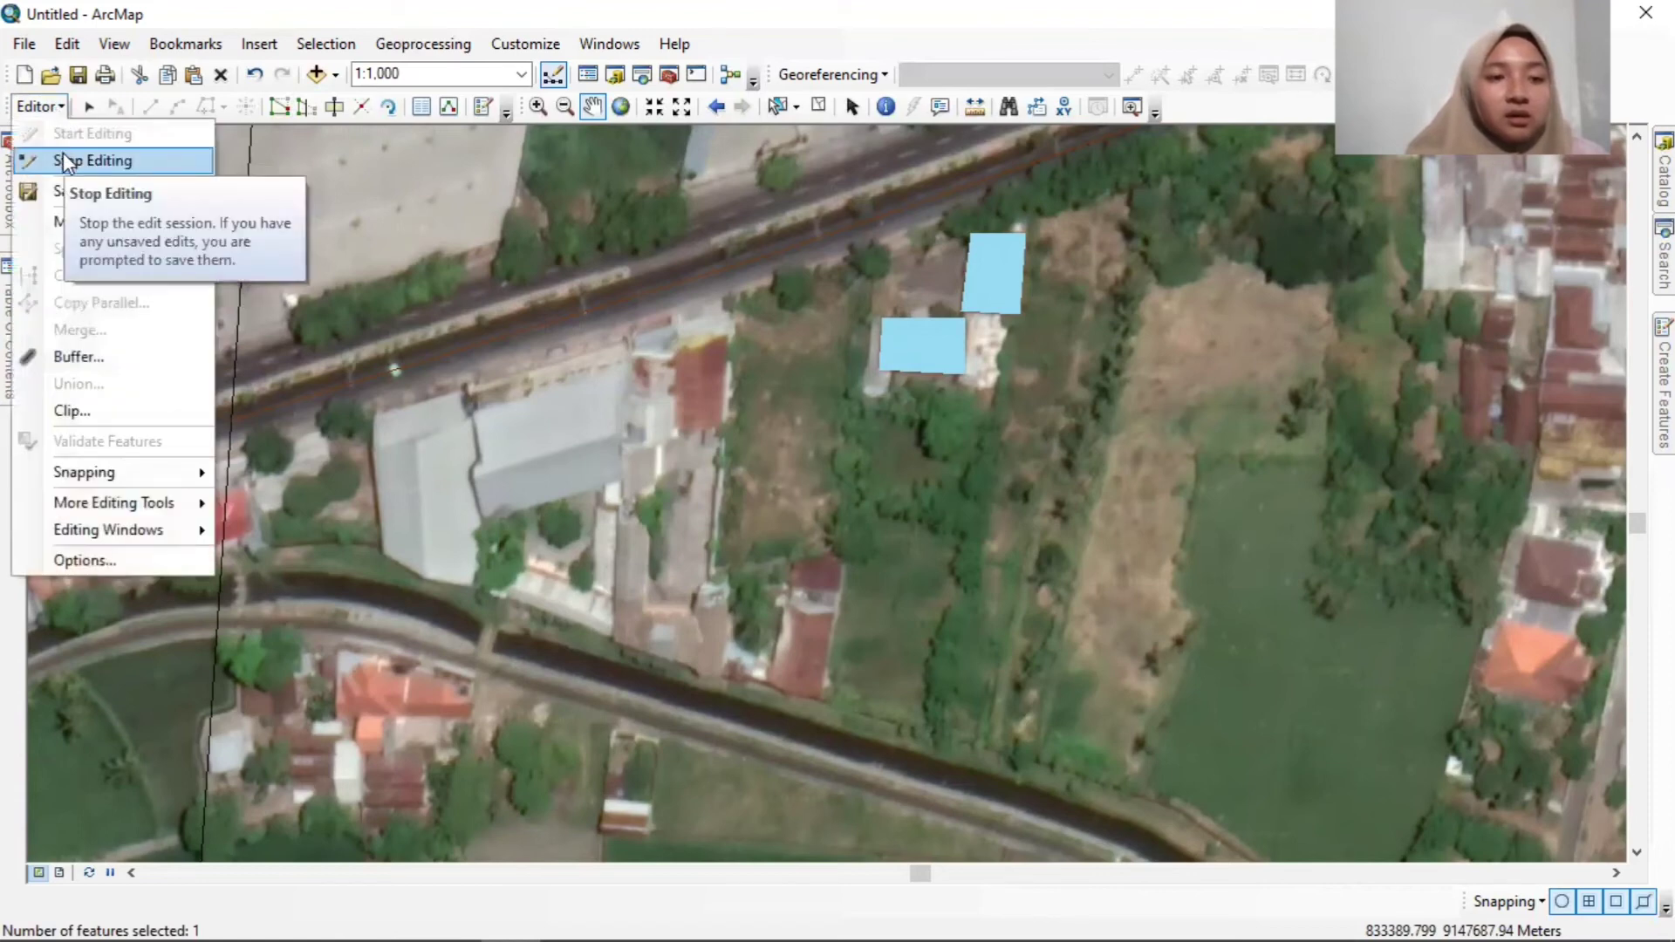
{"action": "left_click", "coordinate": [65, 161]}
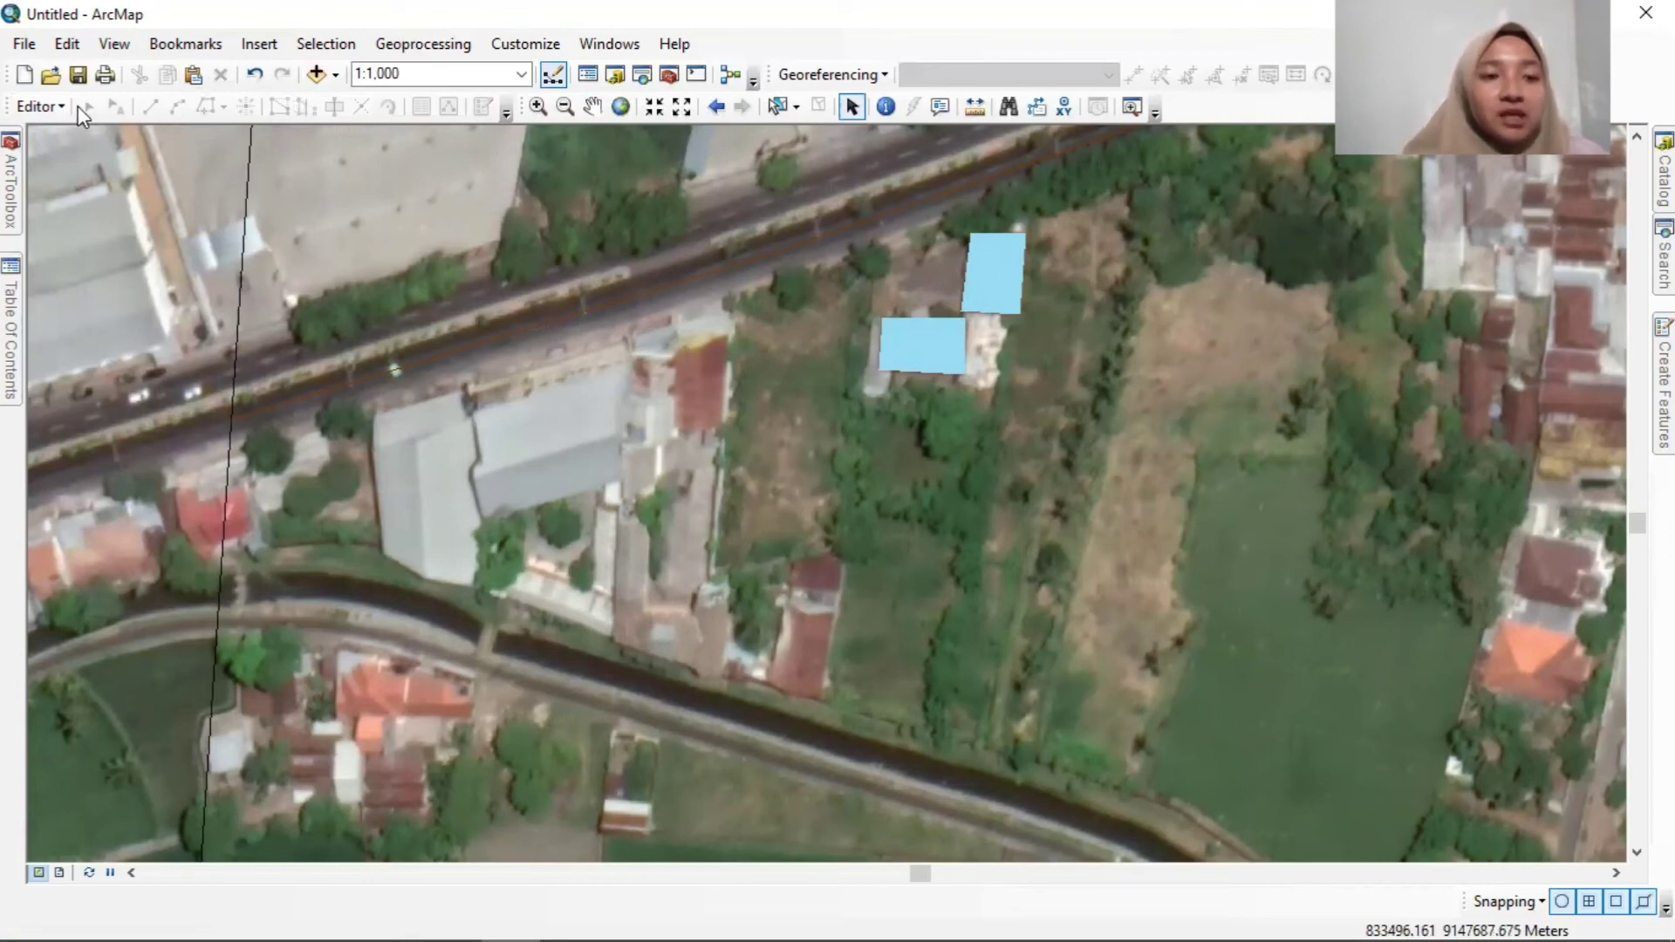
Start a new edit session on the SPBU layer.
{"action": "left_click", "coordinate": [55, 106]}
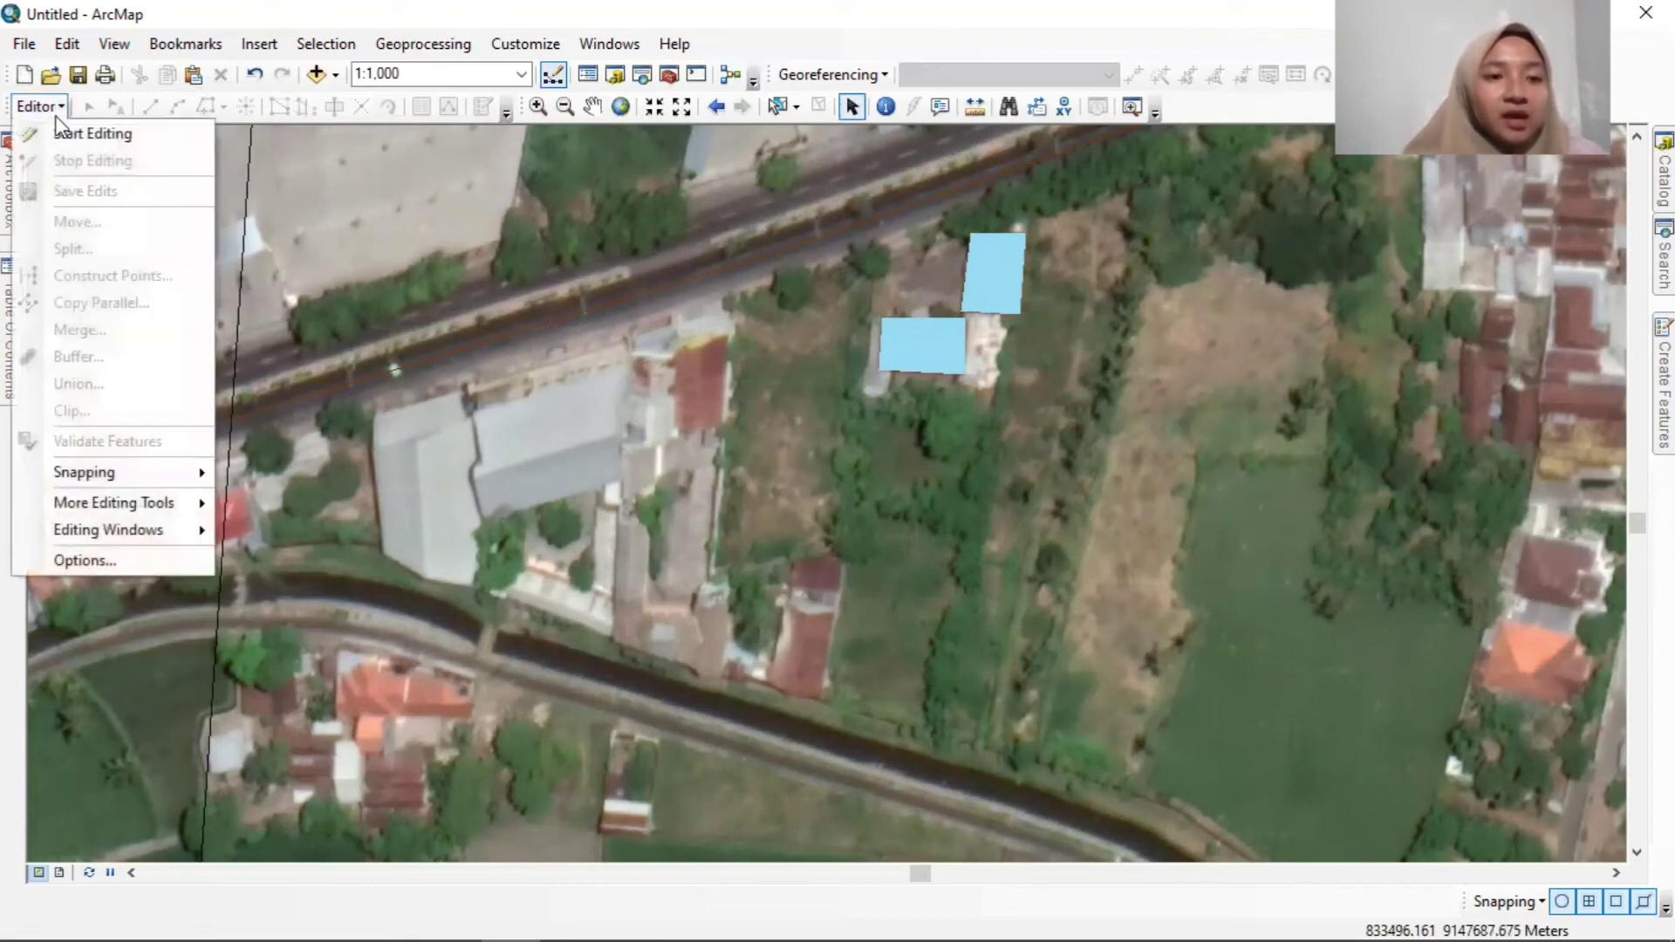
{"action": "left_click", "coordinate": [57, 138]}
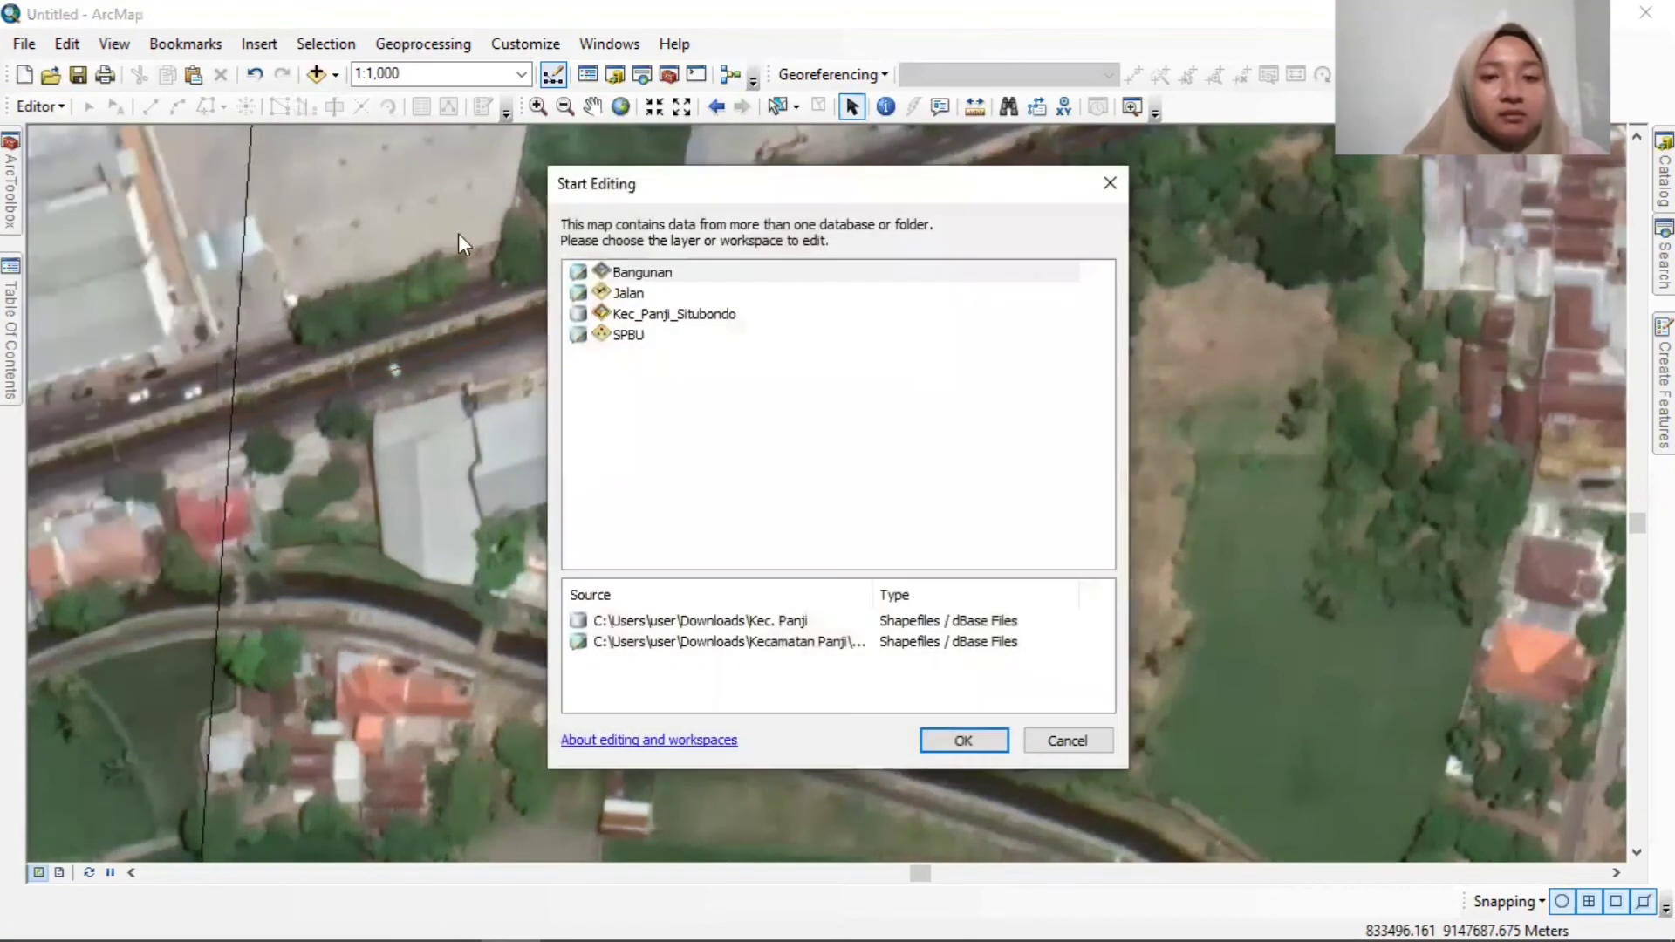
{"action": "left_click", "coordinate": [624, 342]}
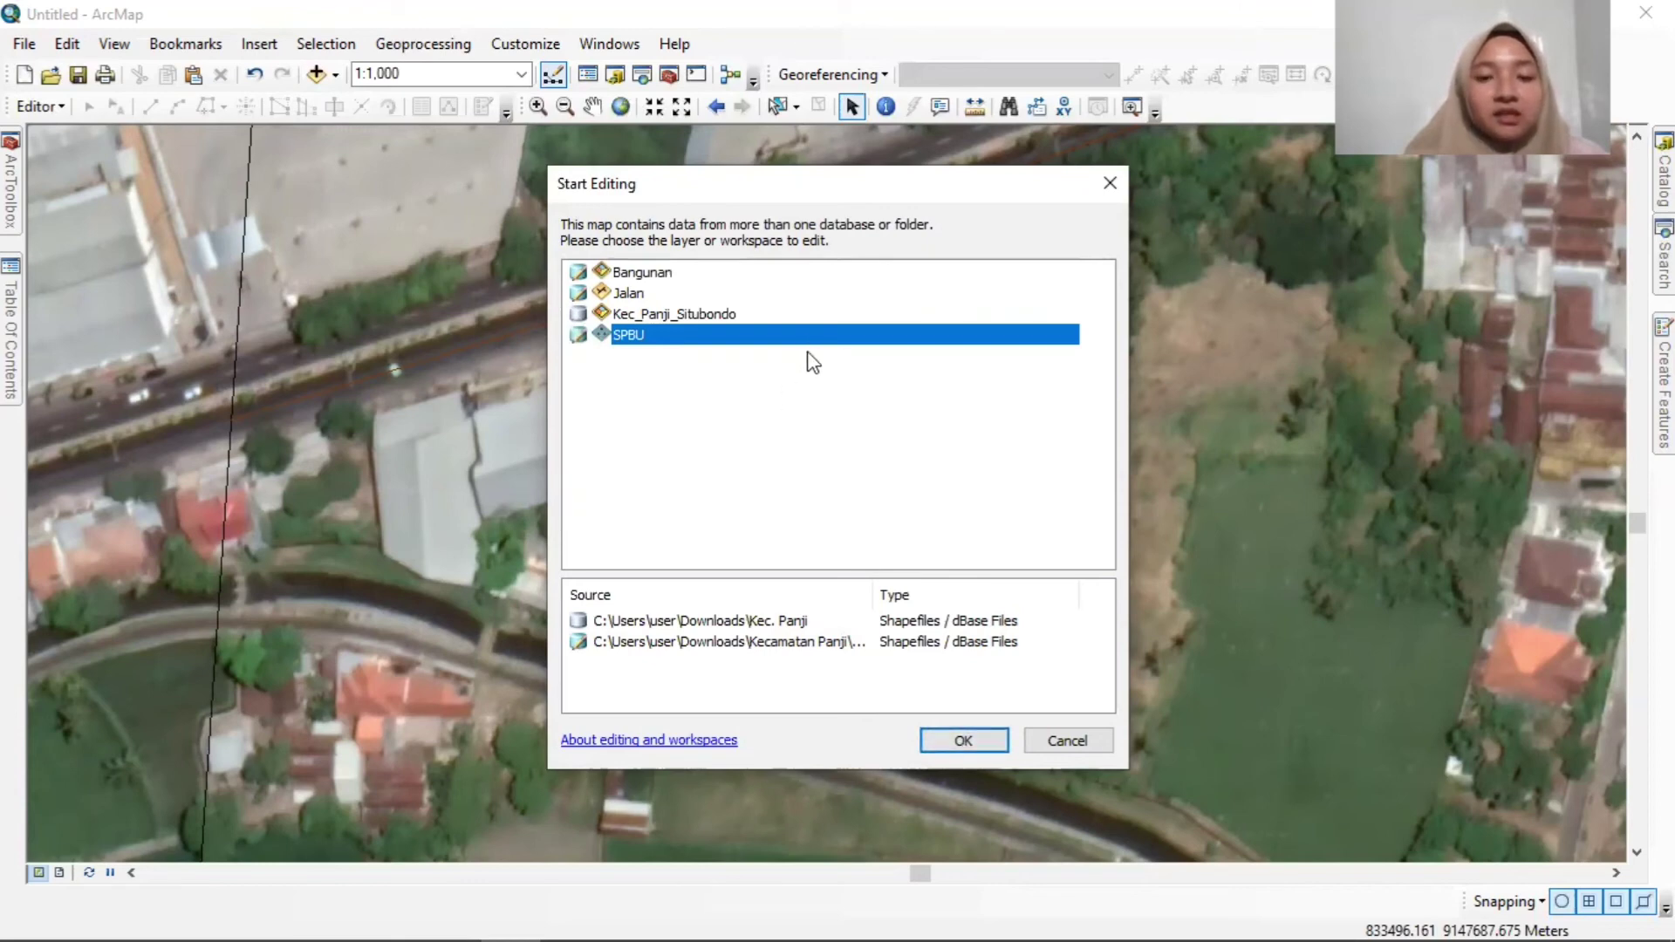
{"action": "left_click", "coordinate": [963, 744]}
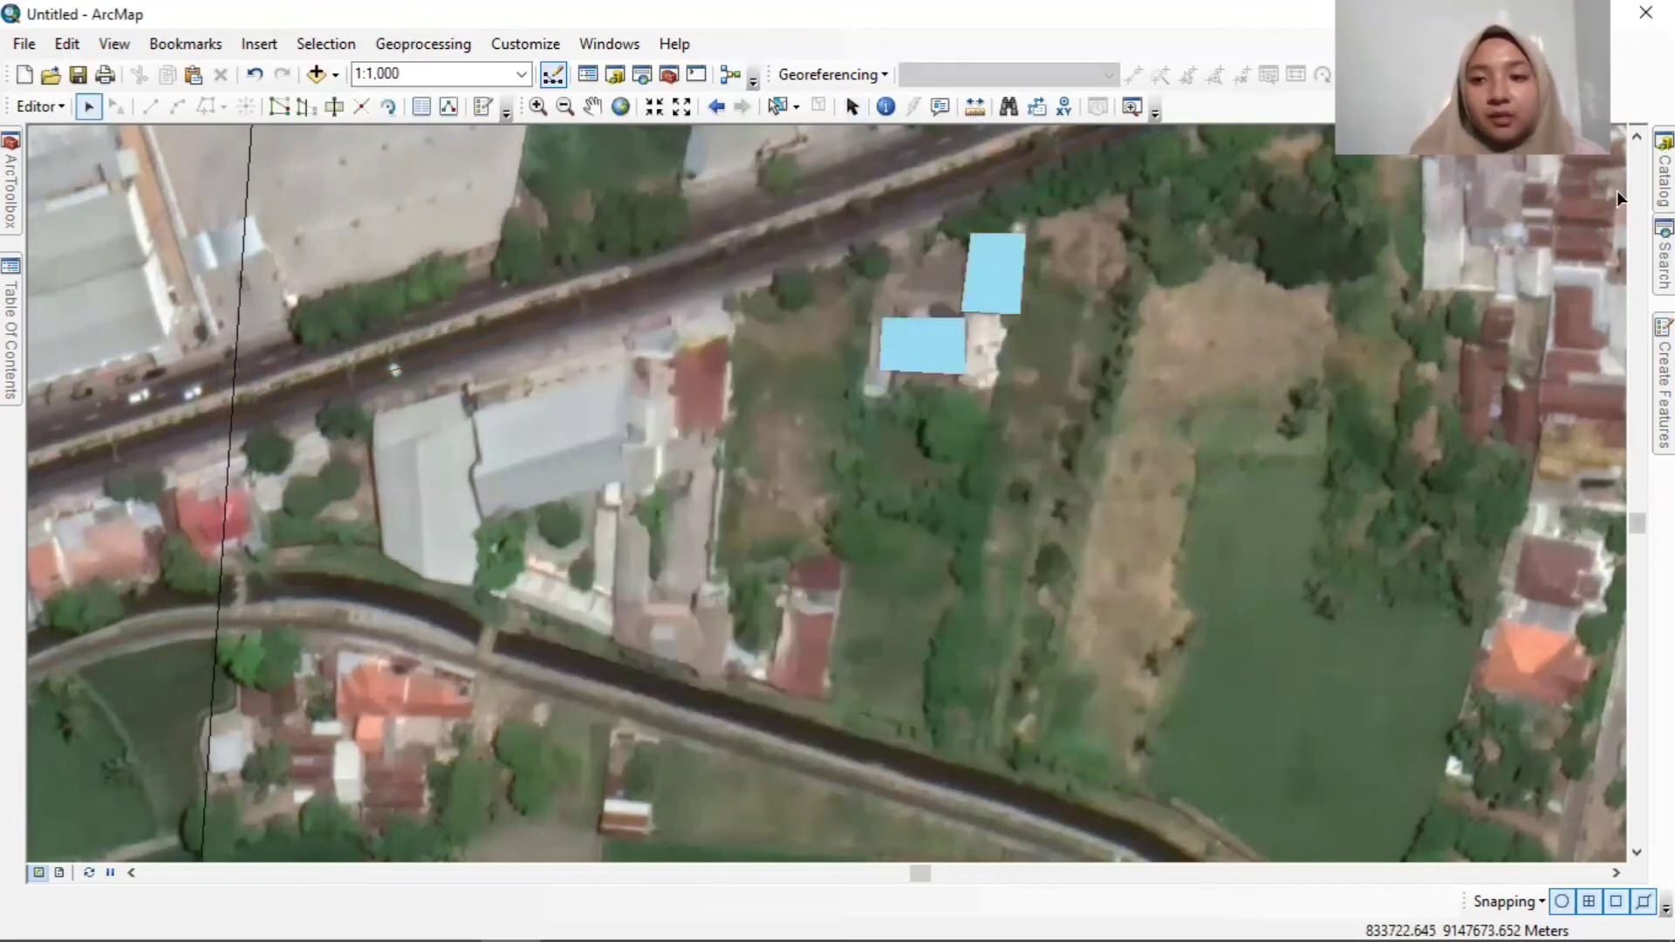
Place an SPBU point on the large grey-roofed building south of the main road, west of the two Bangunan polygons.
{"action": "mouse_move", "coordinate": [1664, 383]}
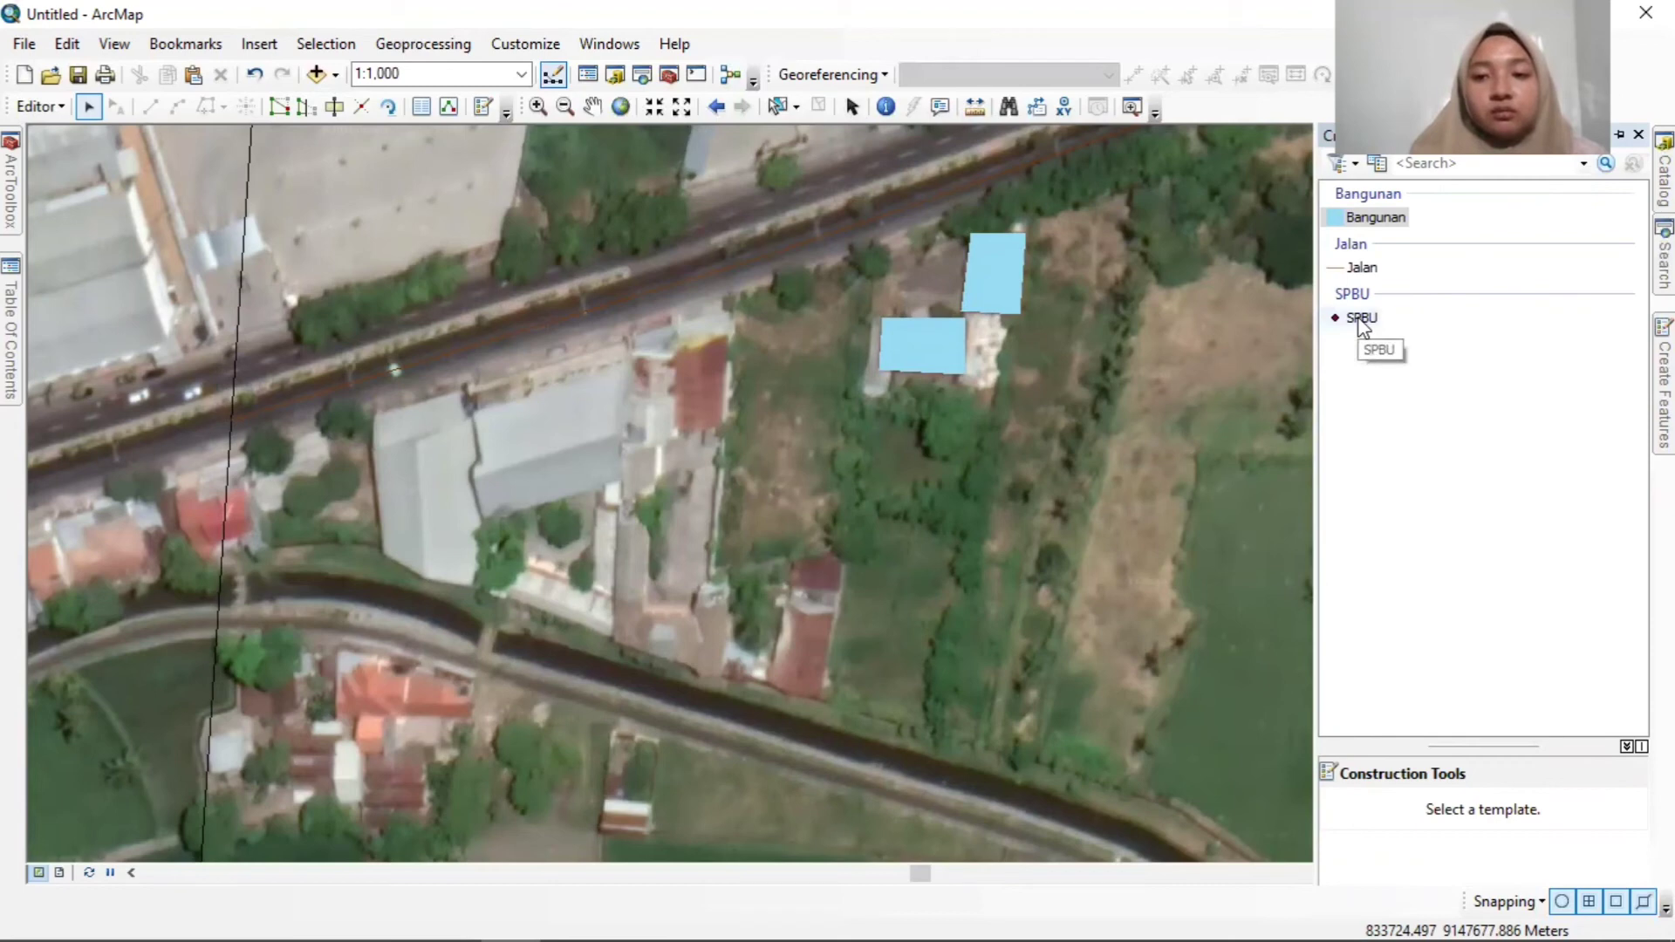
{"action": "left_click", "coordinate": [1362, 319]}
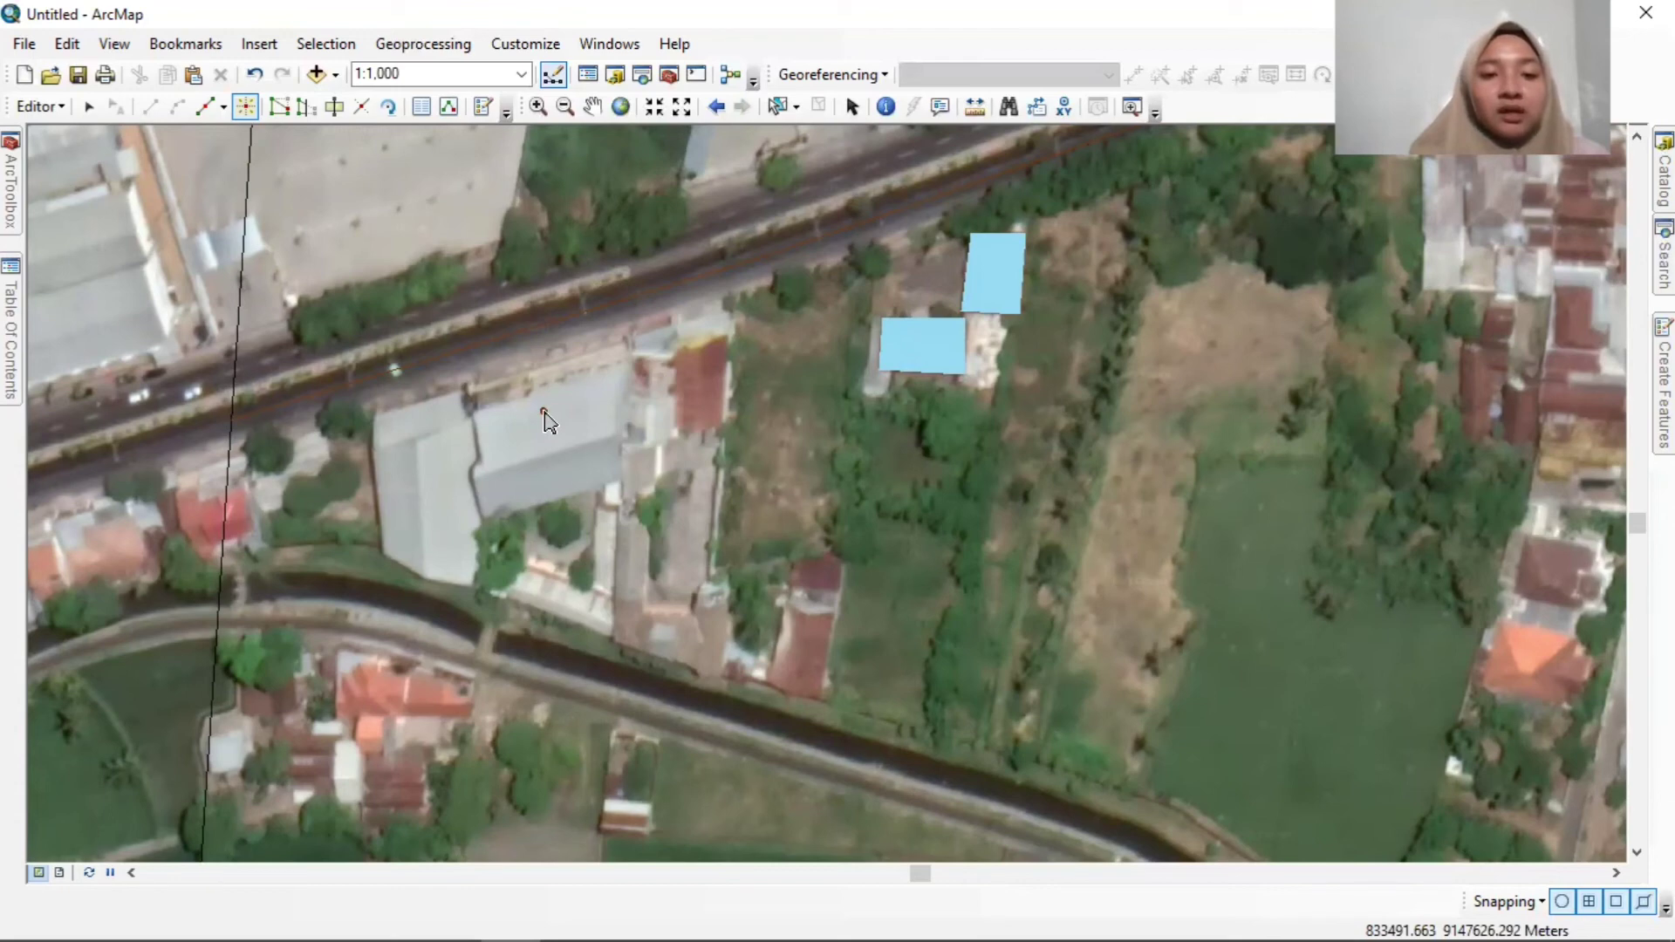
{"action": "left_click", "coordinate": [544, 414]}
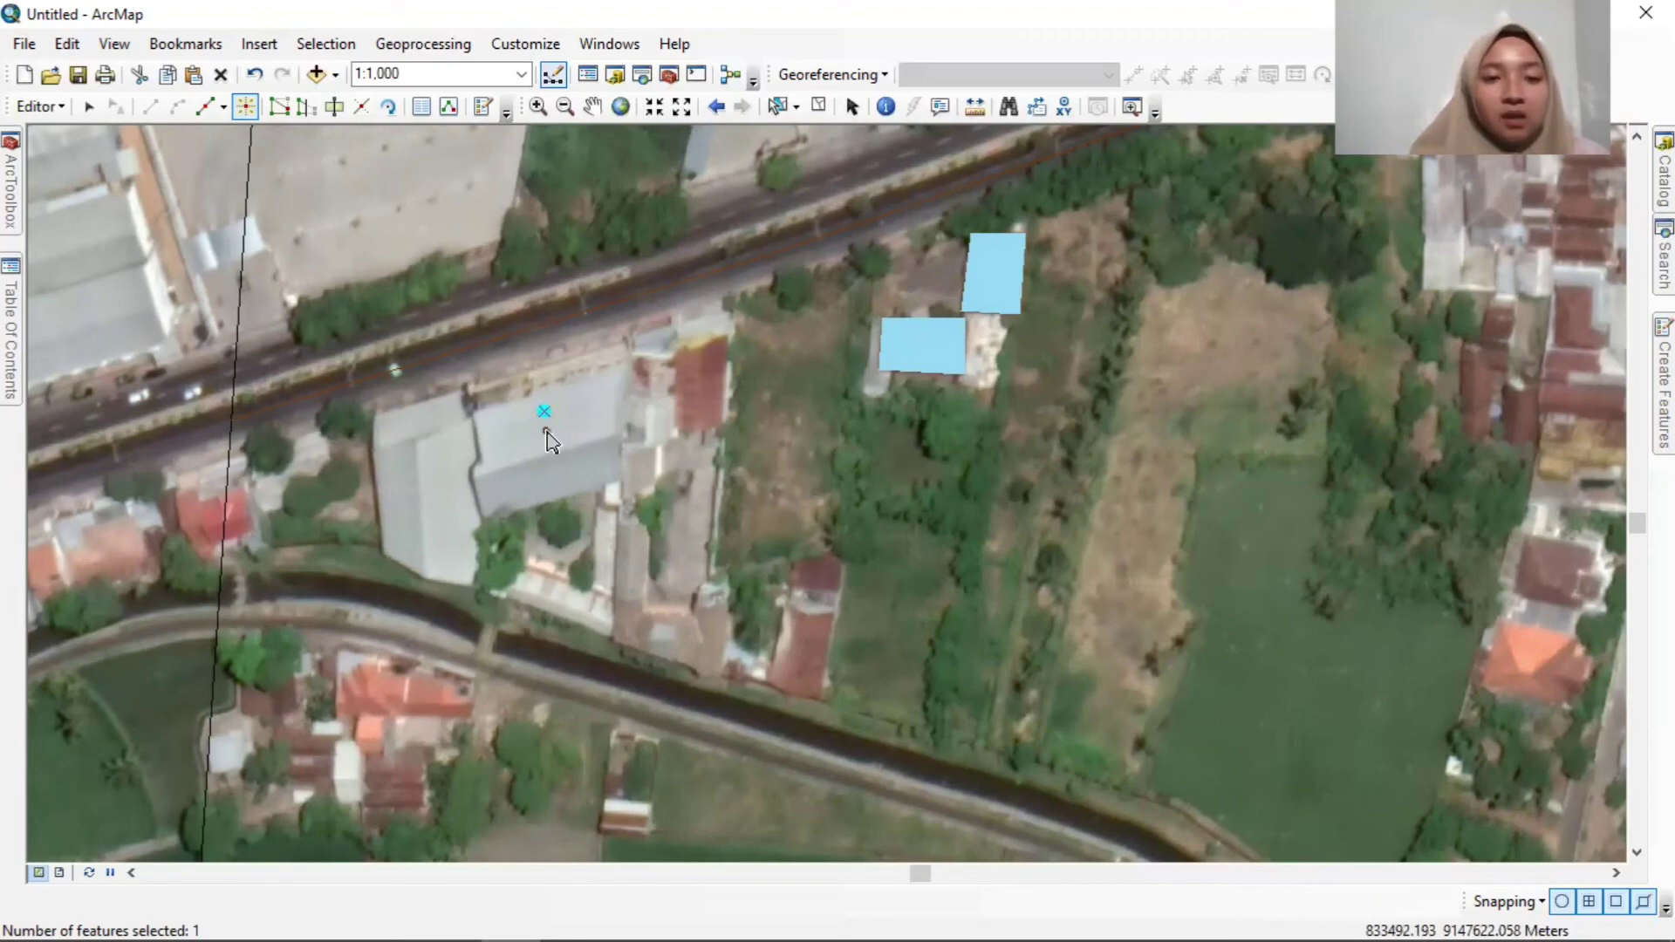
{"action": "scroll", "coordinate": [550, 441], "scroll_direction": "down", "scroll_amount": 2}
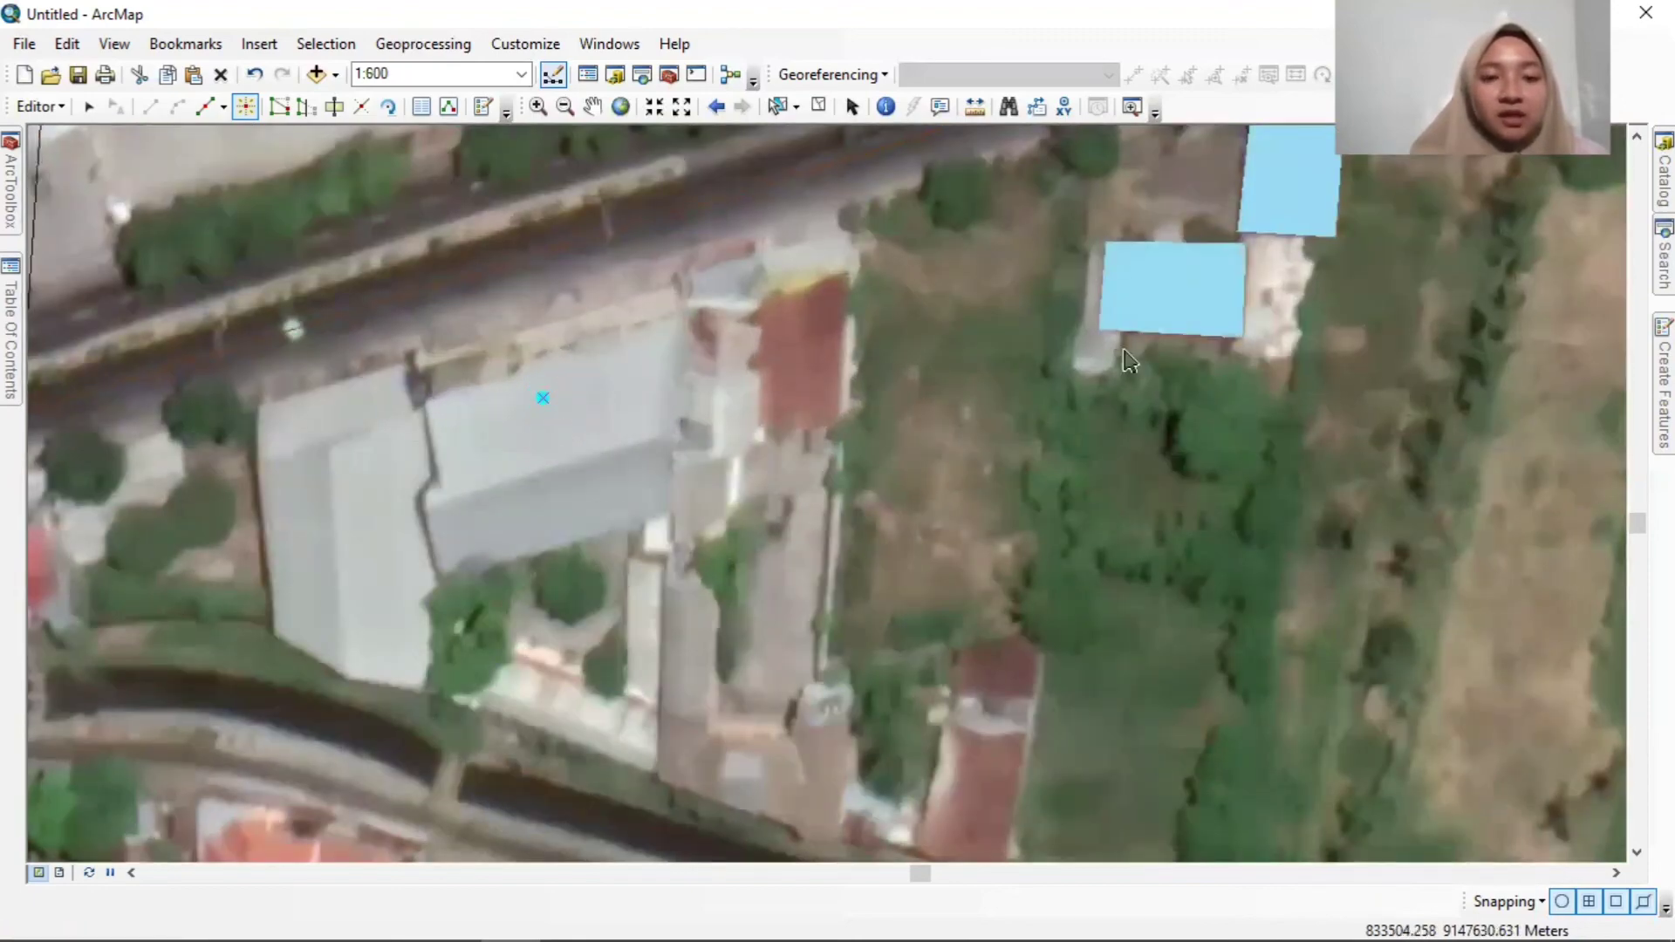
{"action": "scroll", "coordinate": [1344, 324], "scroll_direction": "up", "scroll_amount": 2}
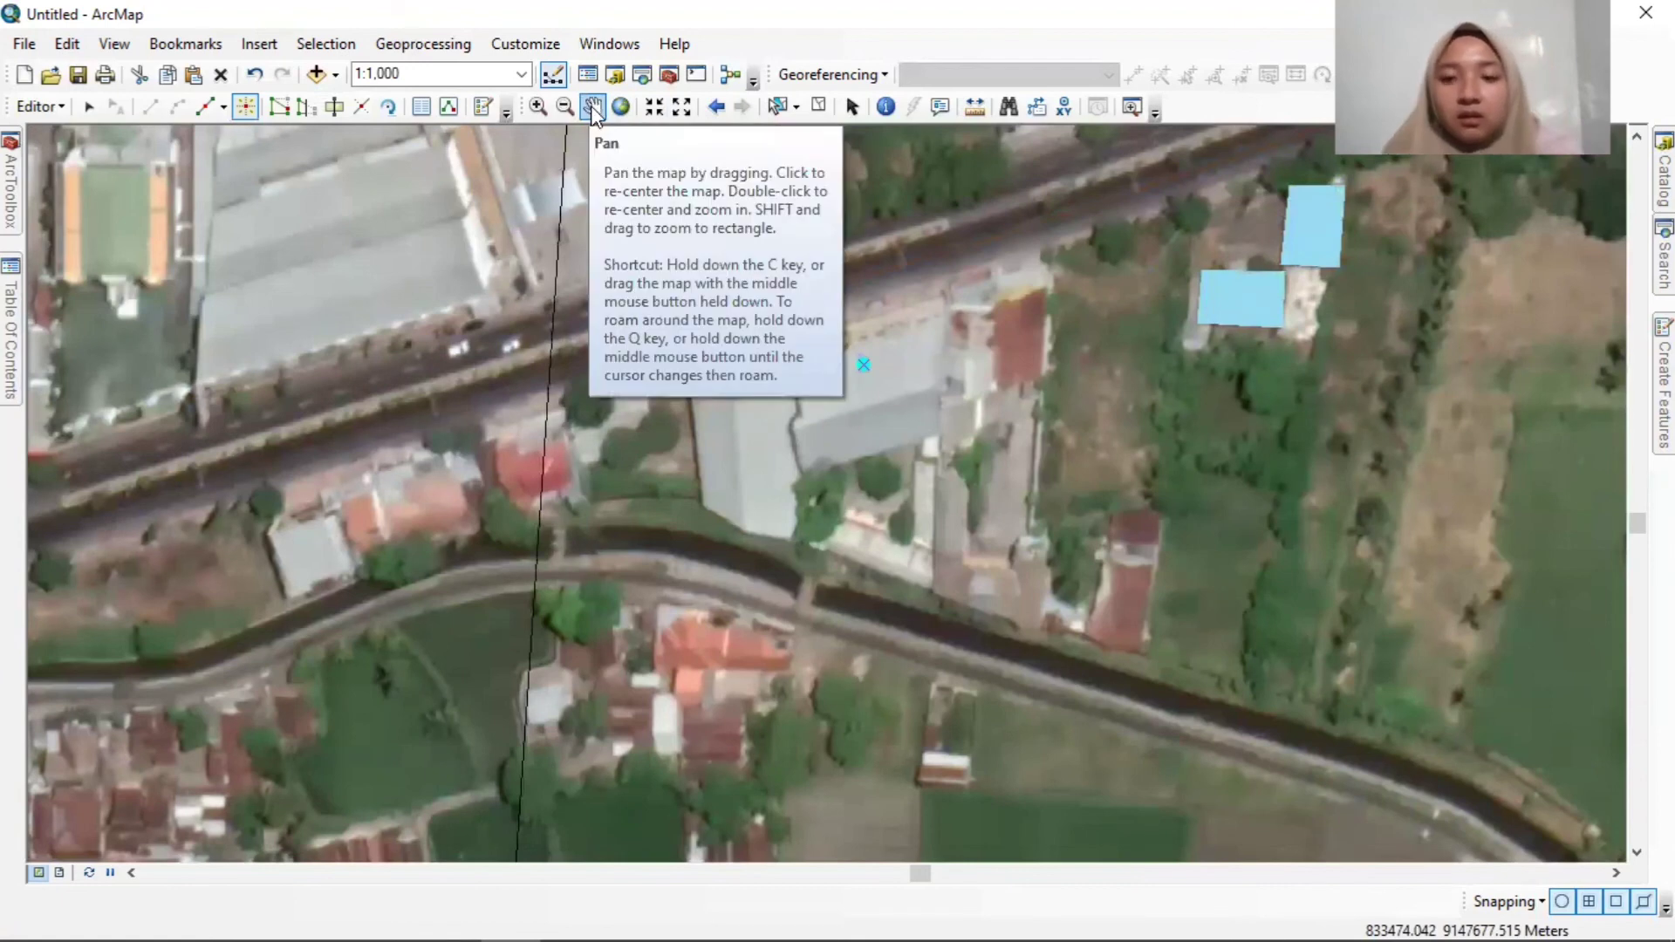
Place a second SPBU point on the narrow light-roofed building north of the main road, just east of the tree-covered plot.
{"action": "key", "text": "Right"}
{"action": "key", "text": "Right"}
{"action": "key", "text": "Right"}
{"action": "key", "text": "Right"}
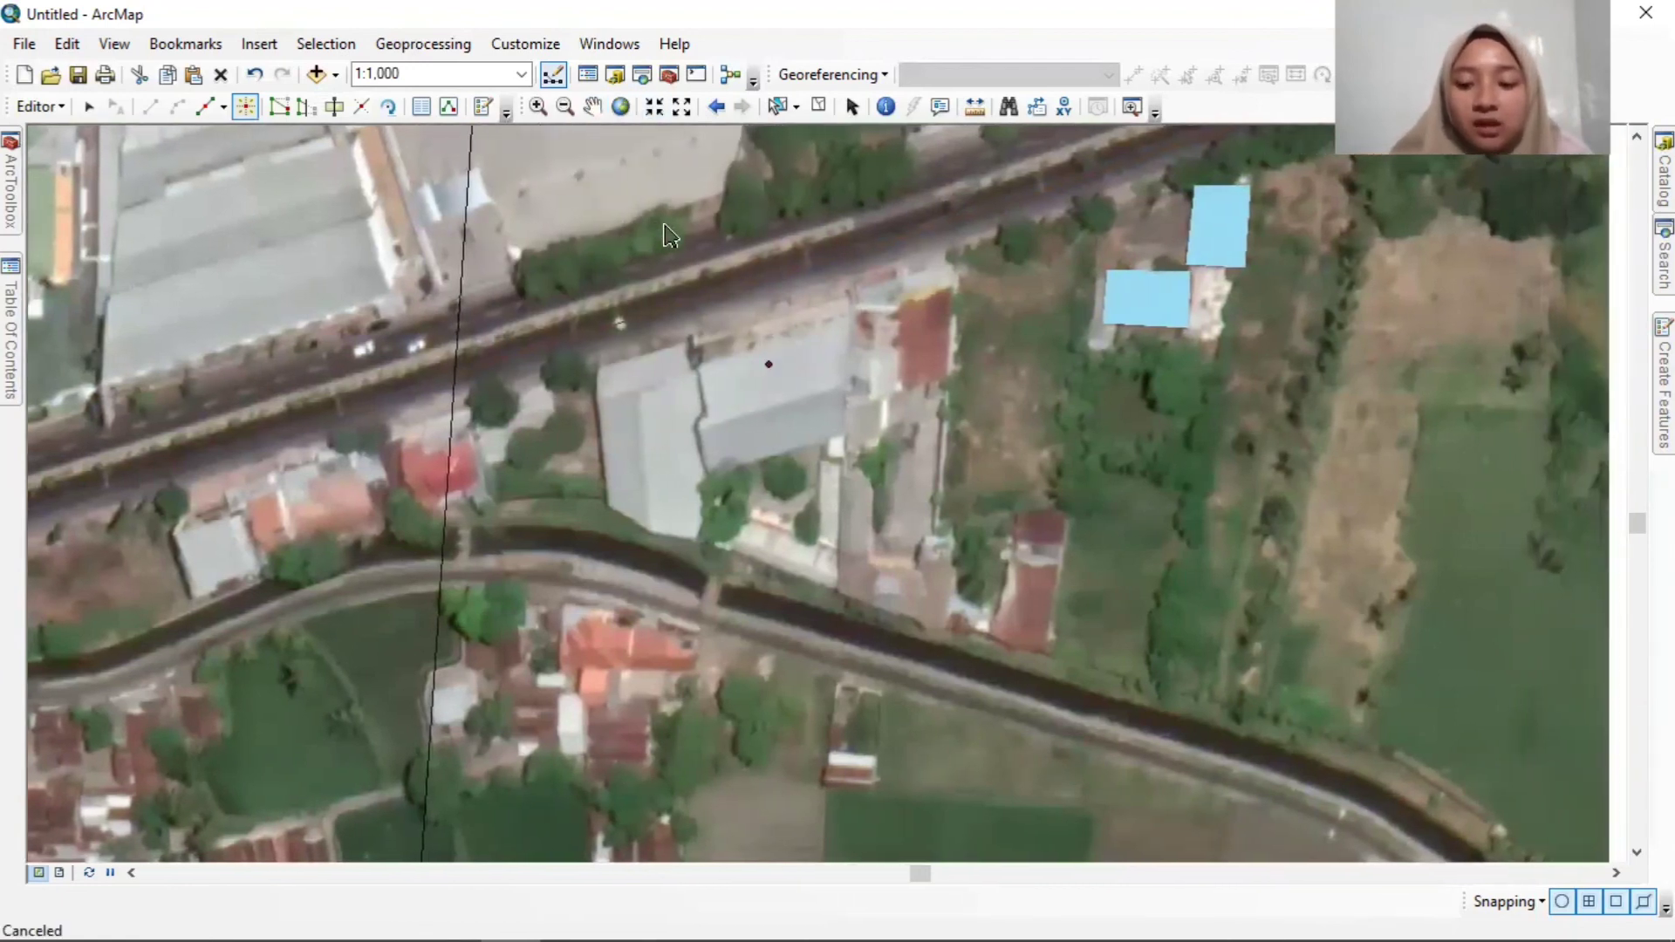
{"action": "key", "text": "Up"}
{"action": "key", "text": "Up"}
{"action": "key", "text": "Up"}
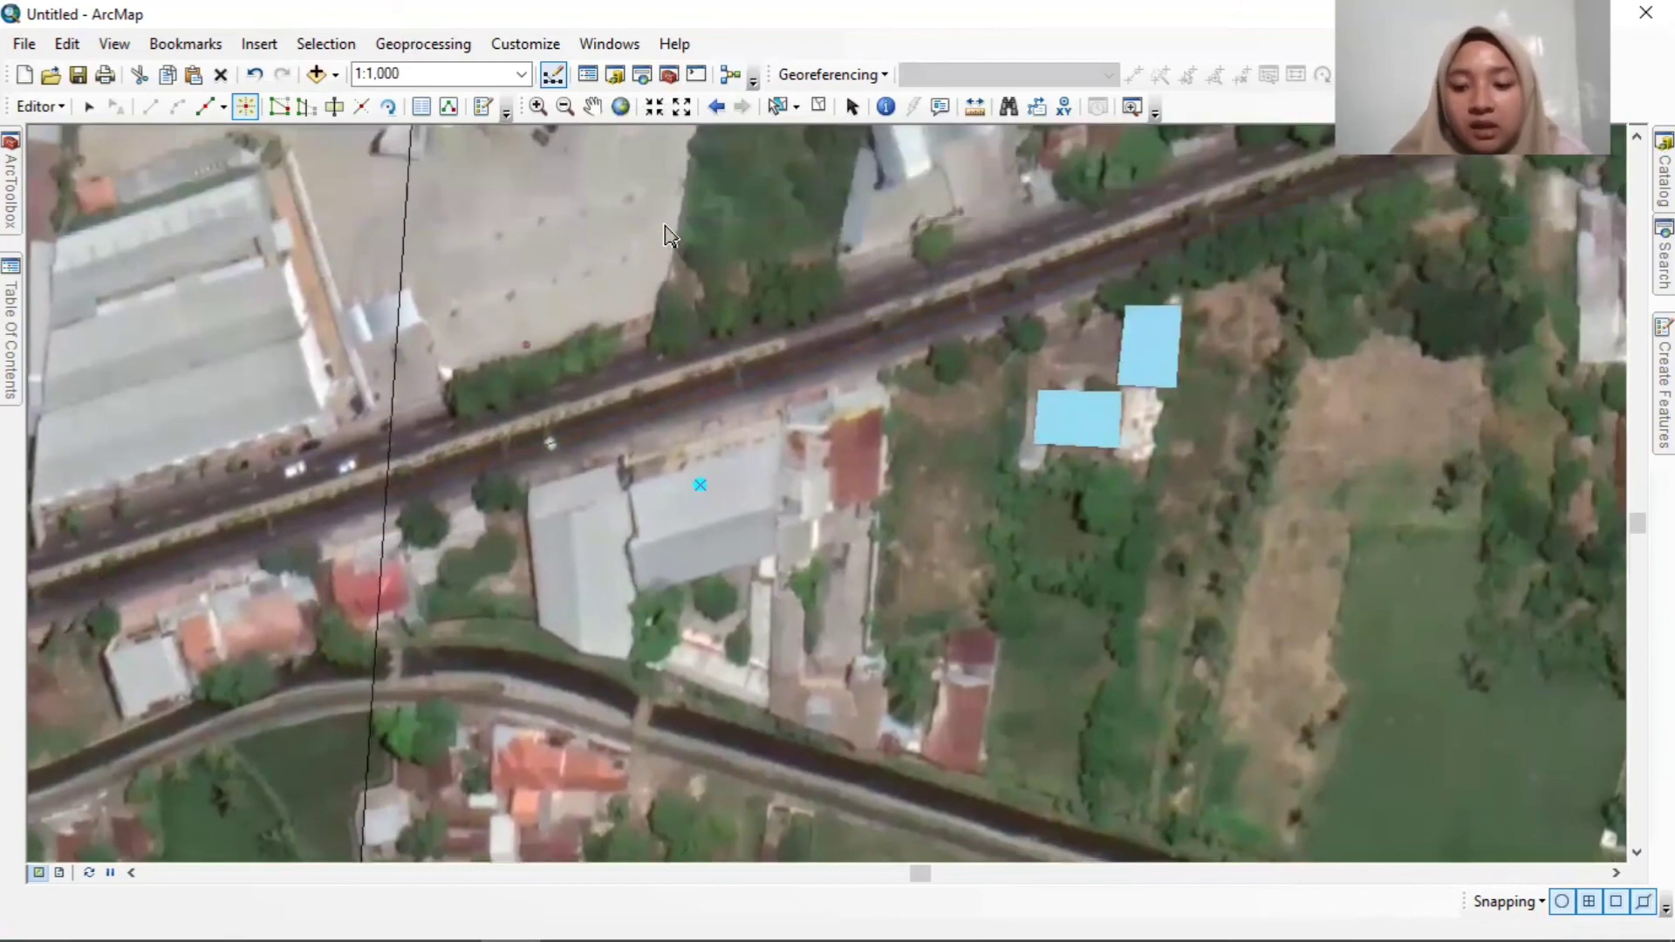
{"action": "key", "text": "Right"}
{"action": "key", "text": "Right"}
{"action": "key", "text": "Right"}
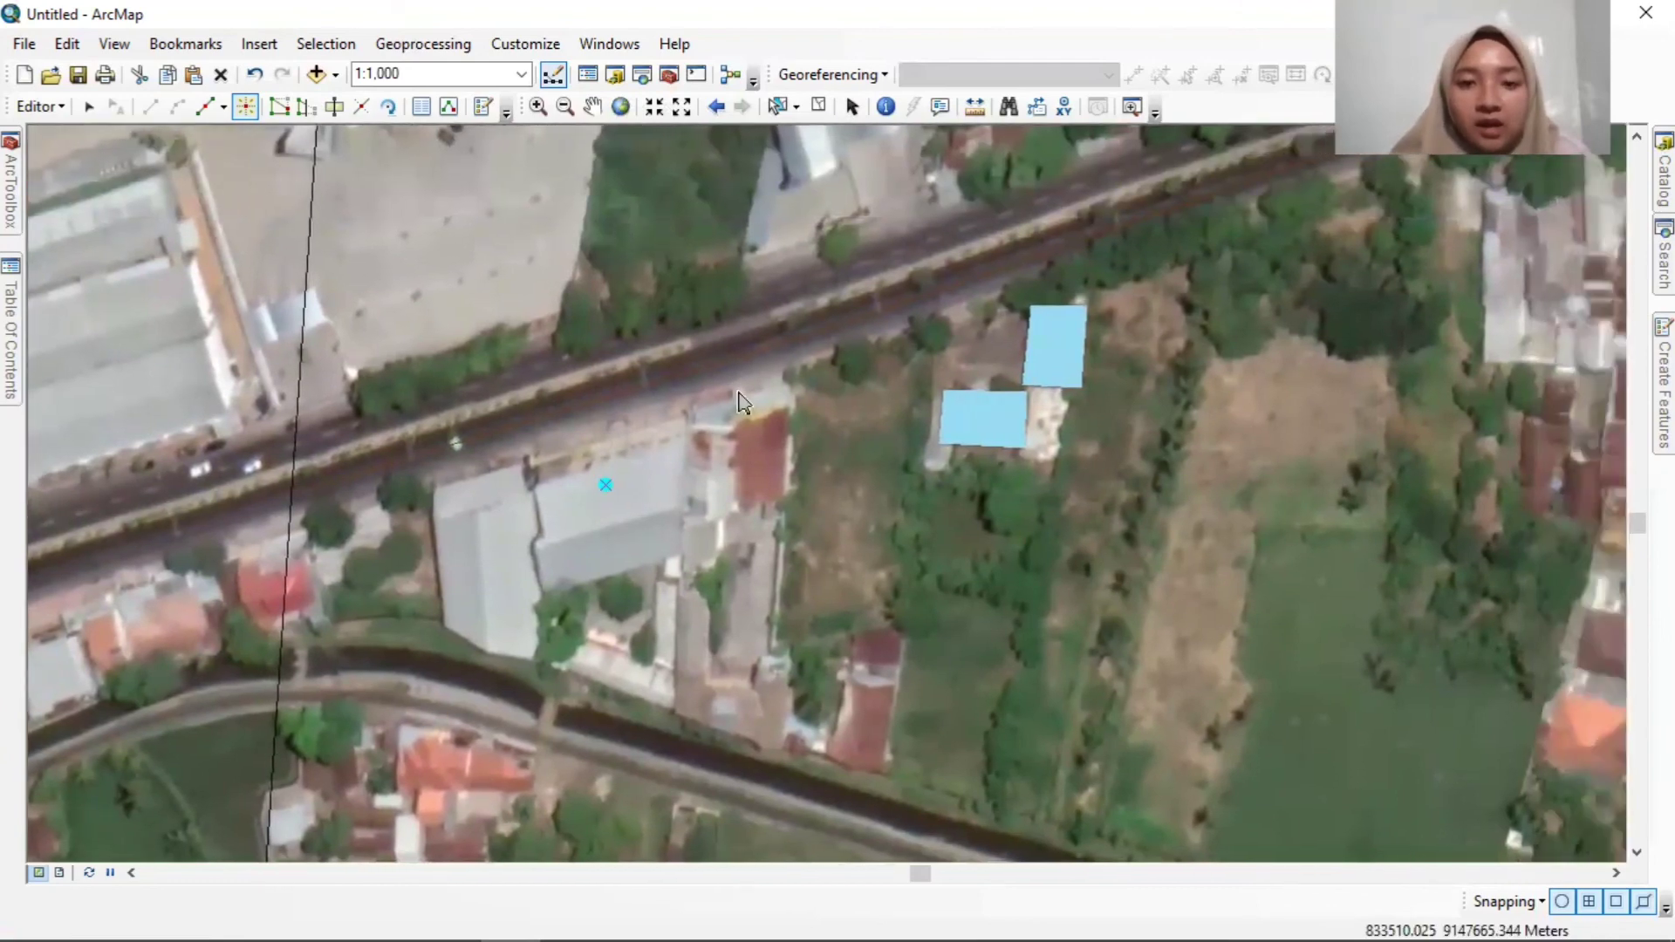
{"action": "key", "text": "Right"}
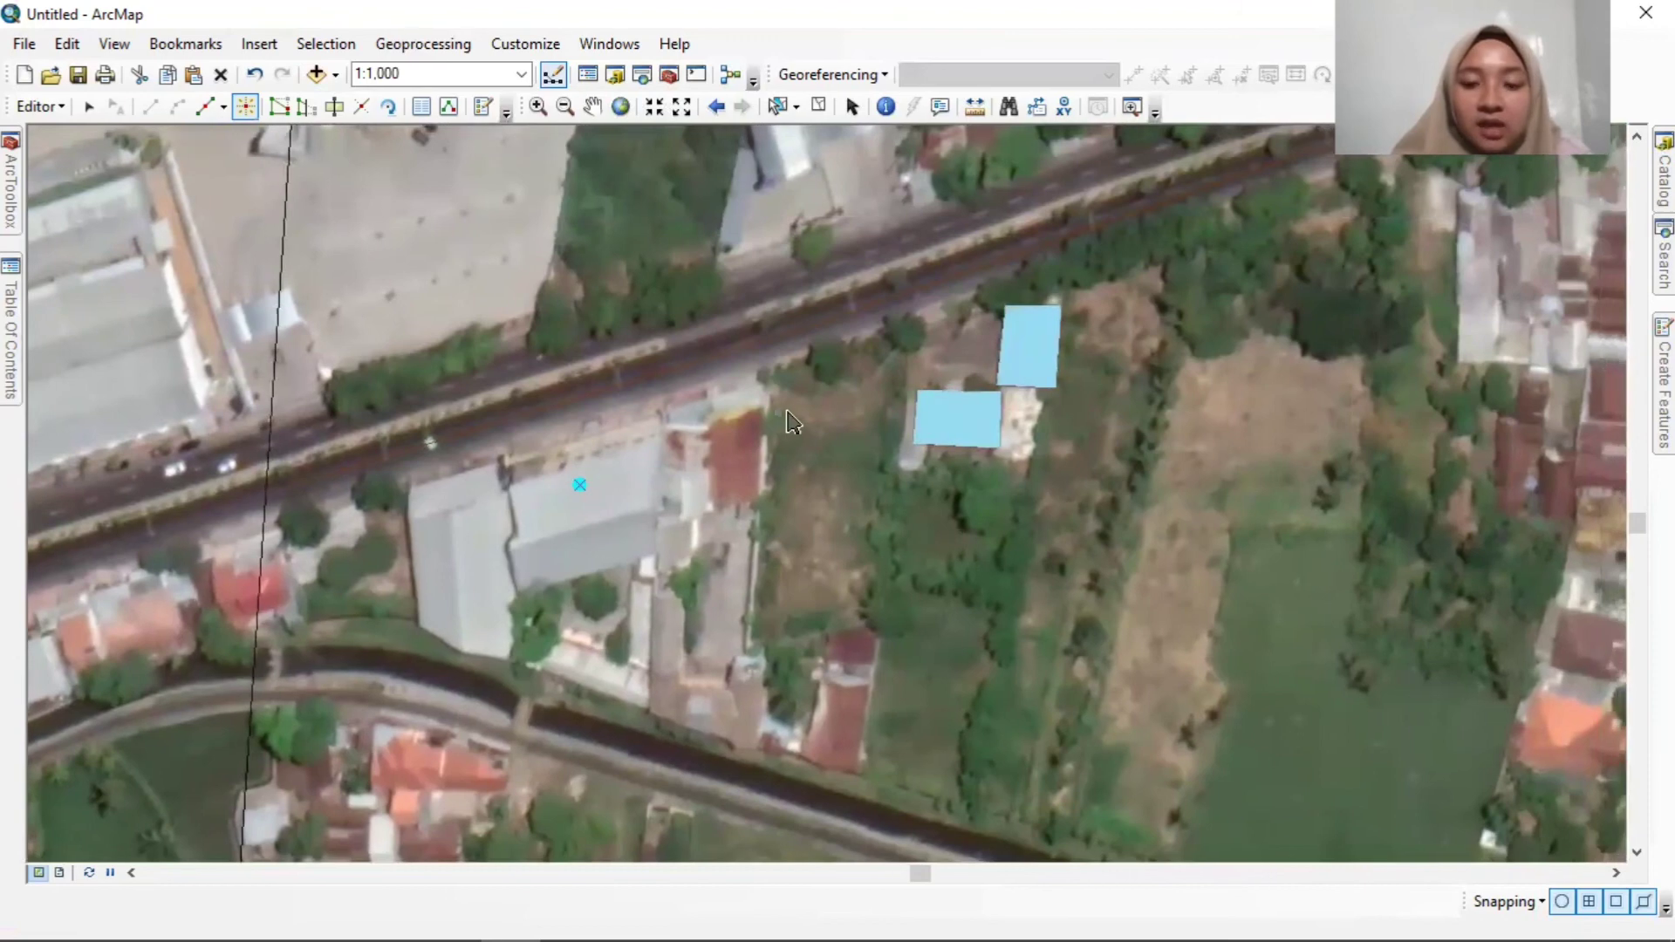
{"action": "key", "text": "Up"}
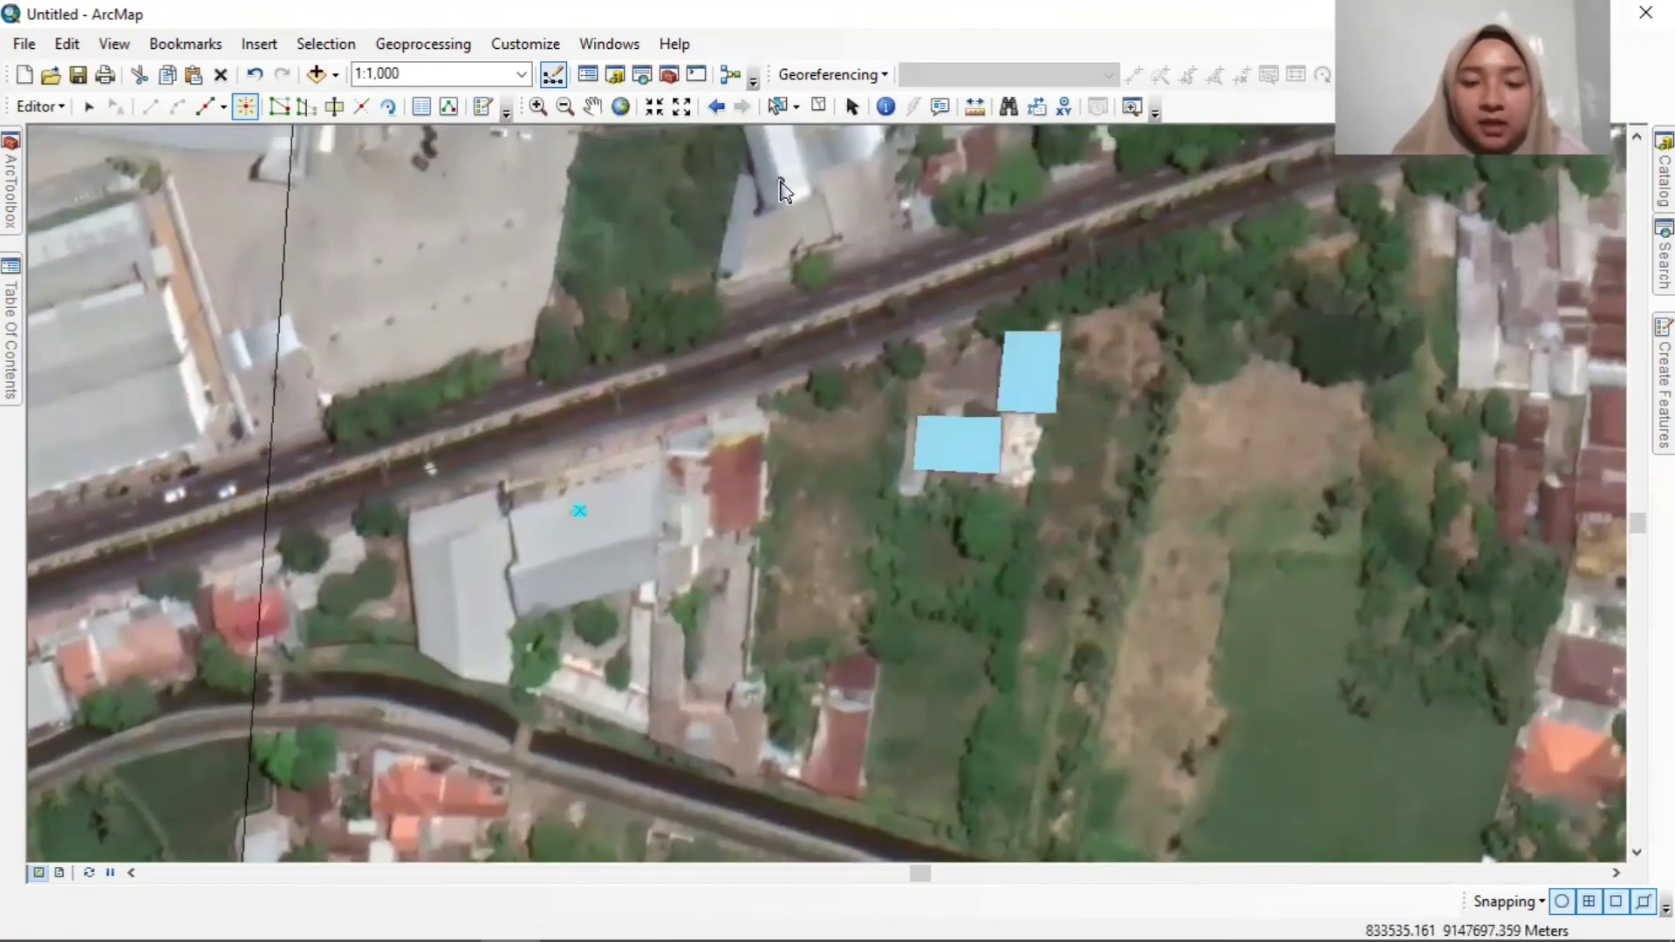
{"action": "left_click", "coordinate": [781, 178]}
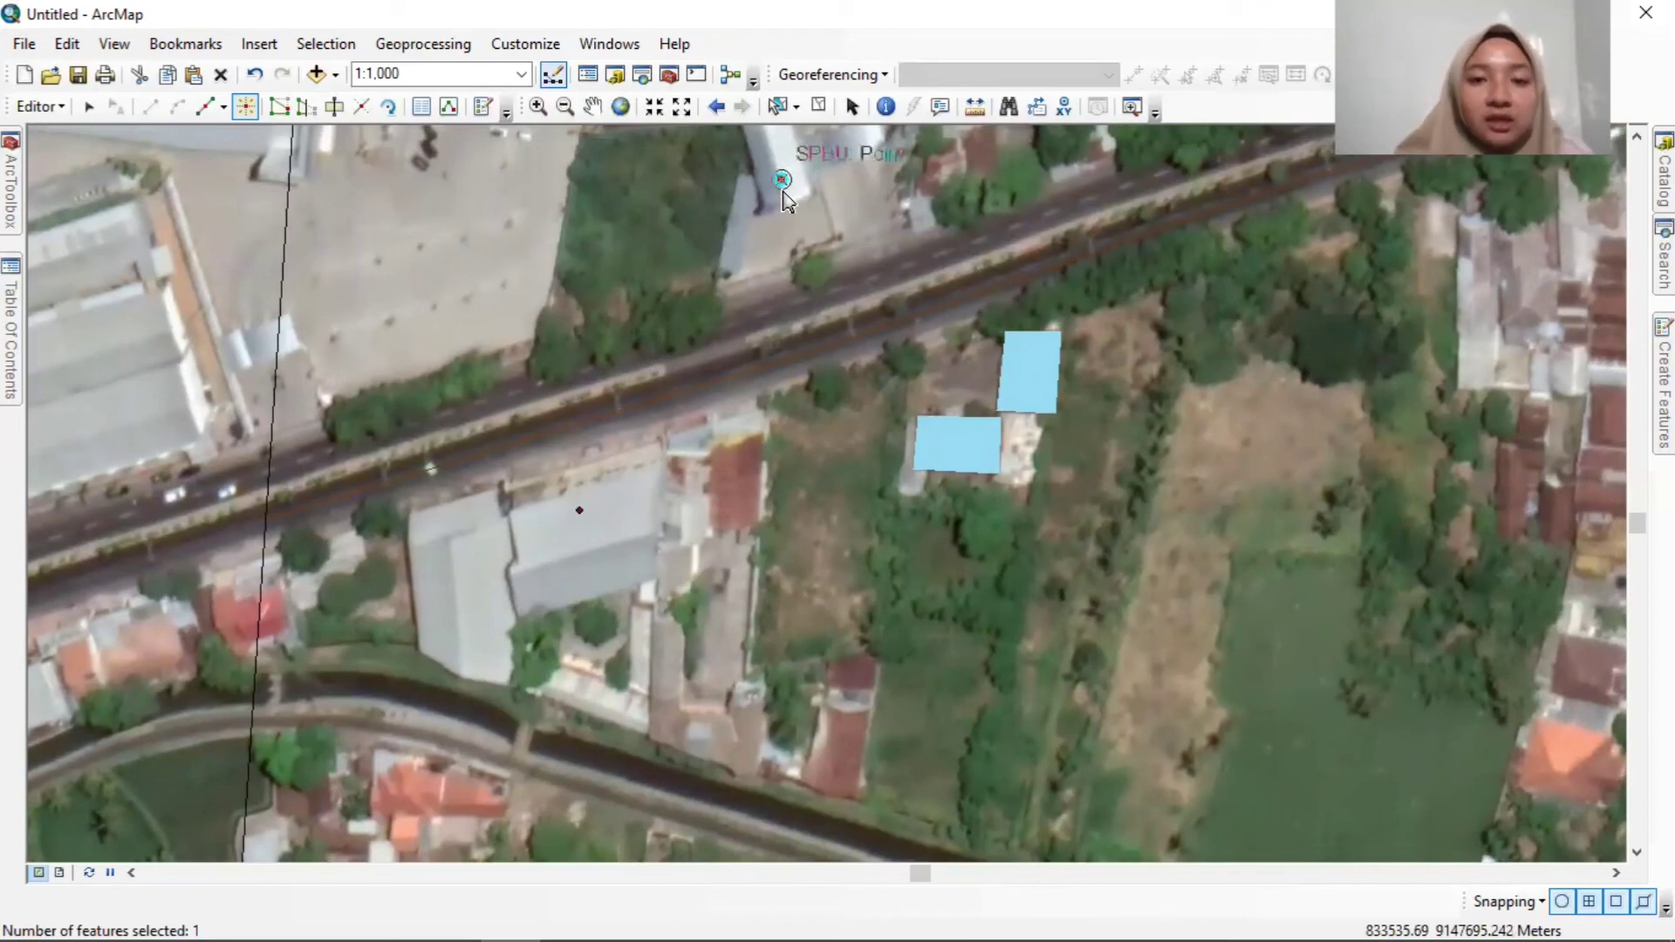
{"action": "left_click", "coordinate": [861, 483]}
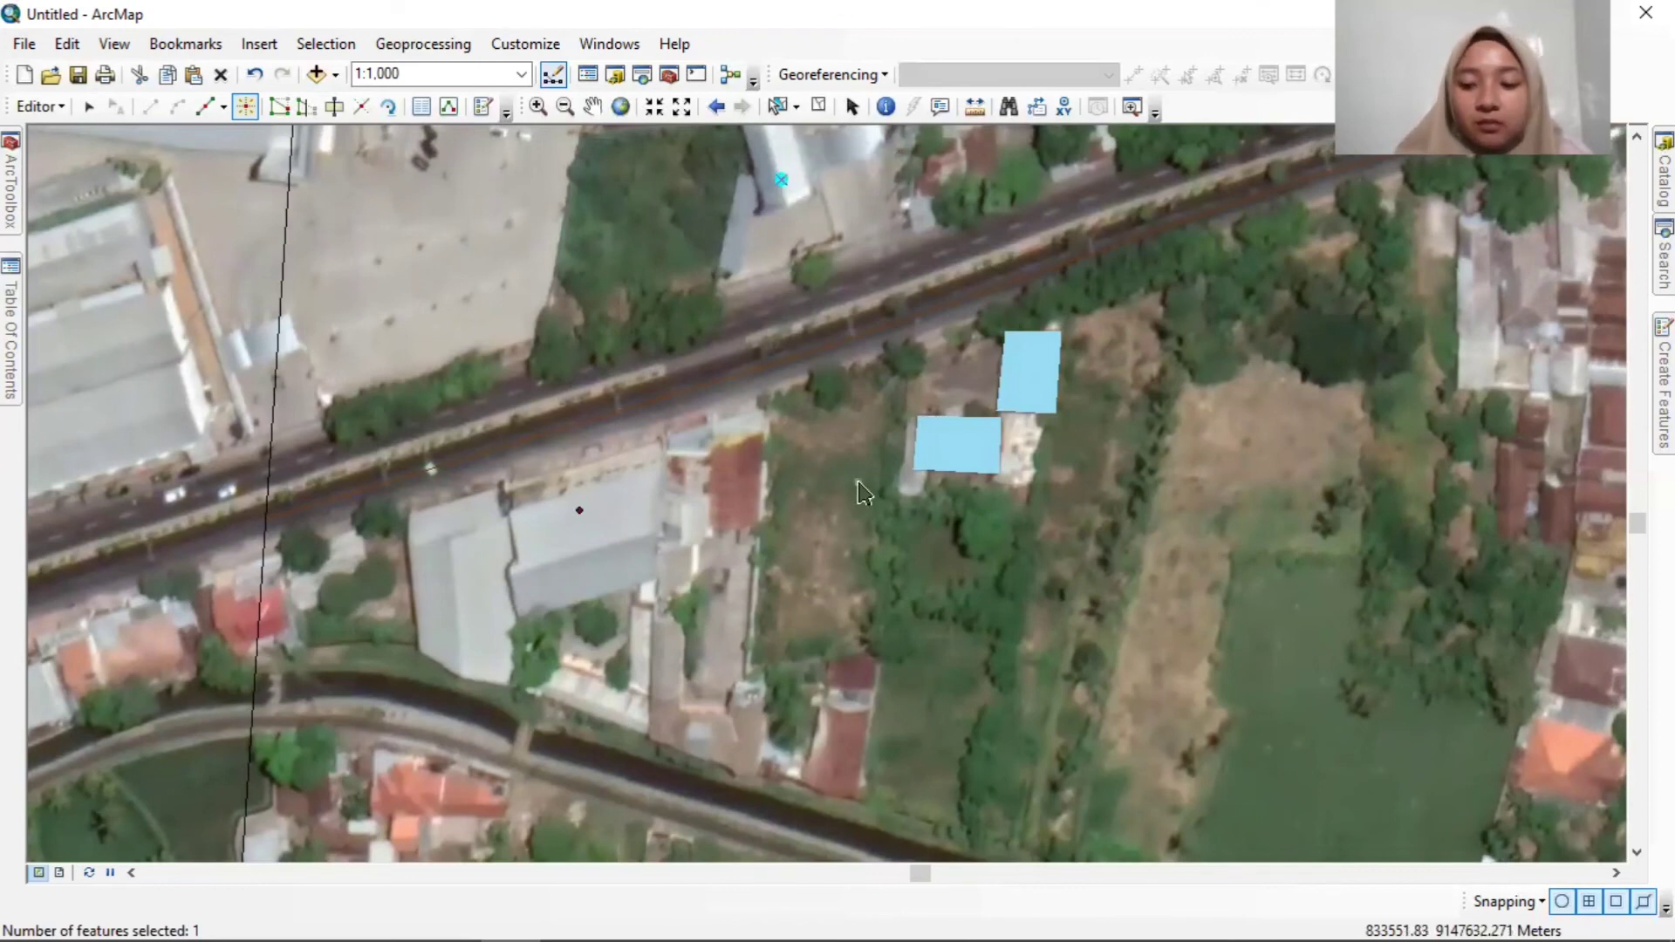
Place a third SPBU point on the grey-roofed building south of the main road, at the northwest edge of the dense housing block.
{"action": "key", "text": "Right"}
{"action": "key", "text": "Right"}
{"action": "key", "text": "Right"}
{"action": "key", "text": "Right"}
{"action": "key", "text": "Right"}
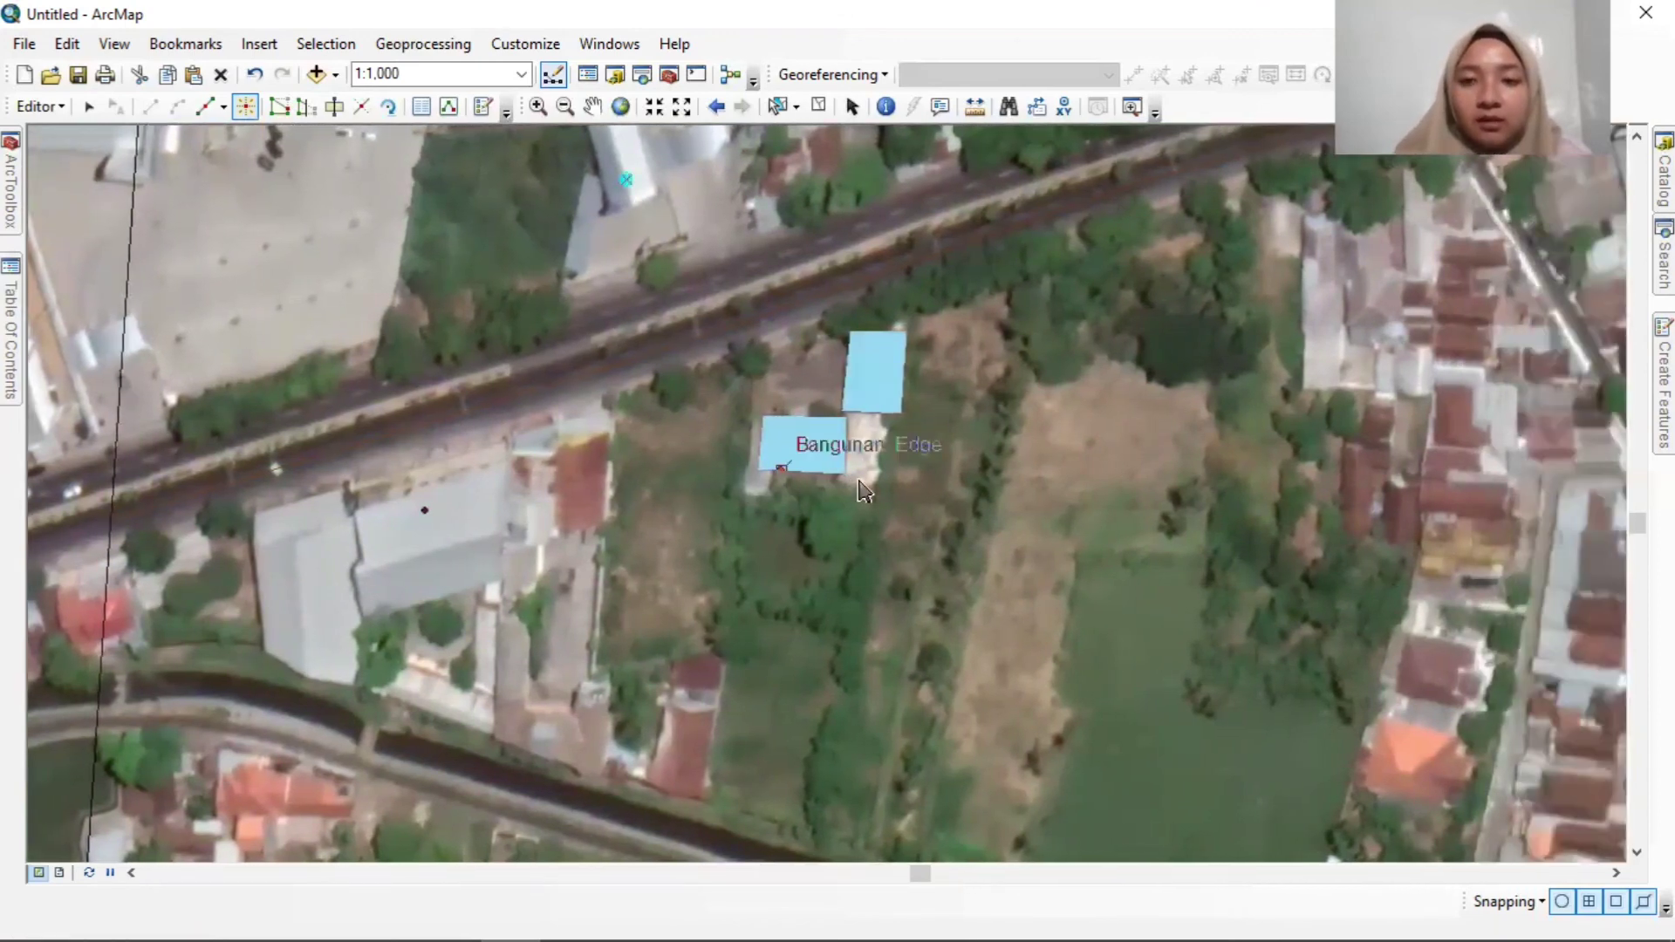
{"action": "key", "text": "Up"}
{"action": "key", "text": "Up"}
{"action": "key", "text": "Up"}
{"action": "key", "text": "Up"}
{"action": "key", "text": "Up"}
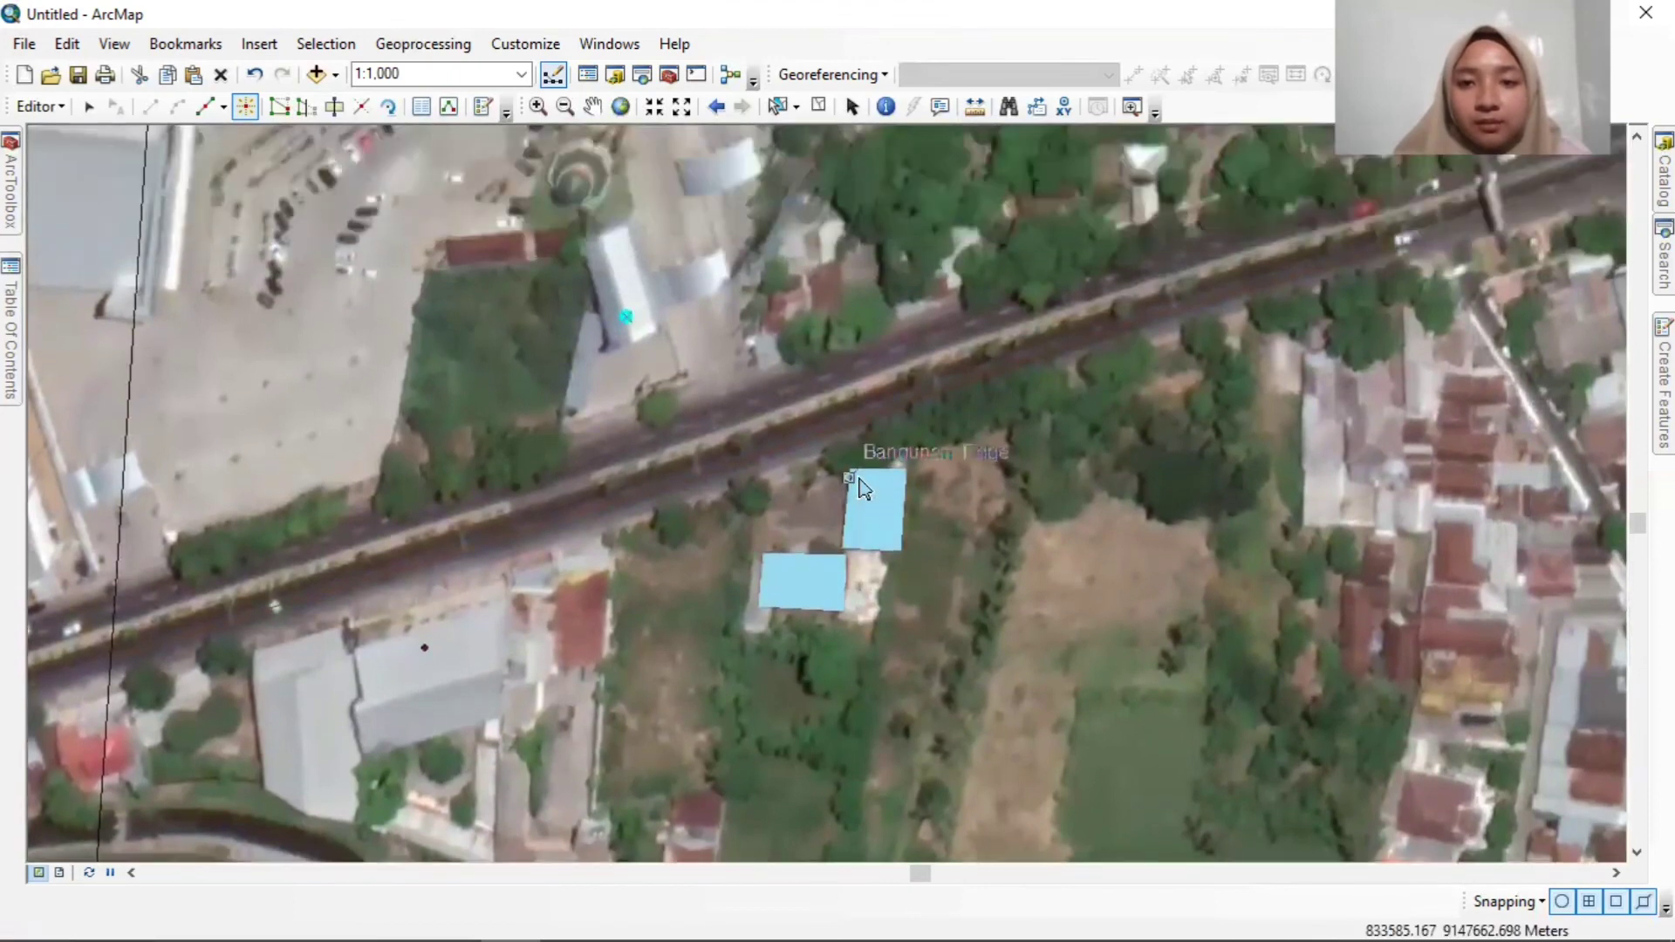
{"action": "key", "text": "Right"}
{"action": "key", "text": "Right"}
{"action": "key", "text": "Right"}
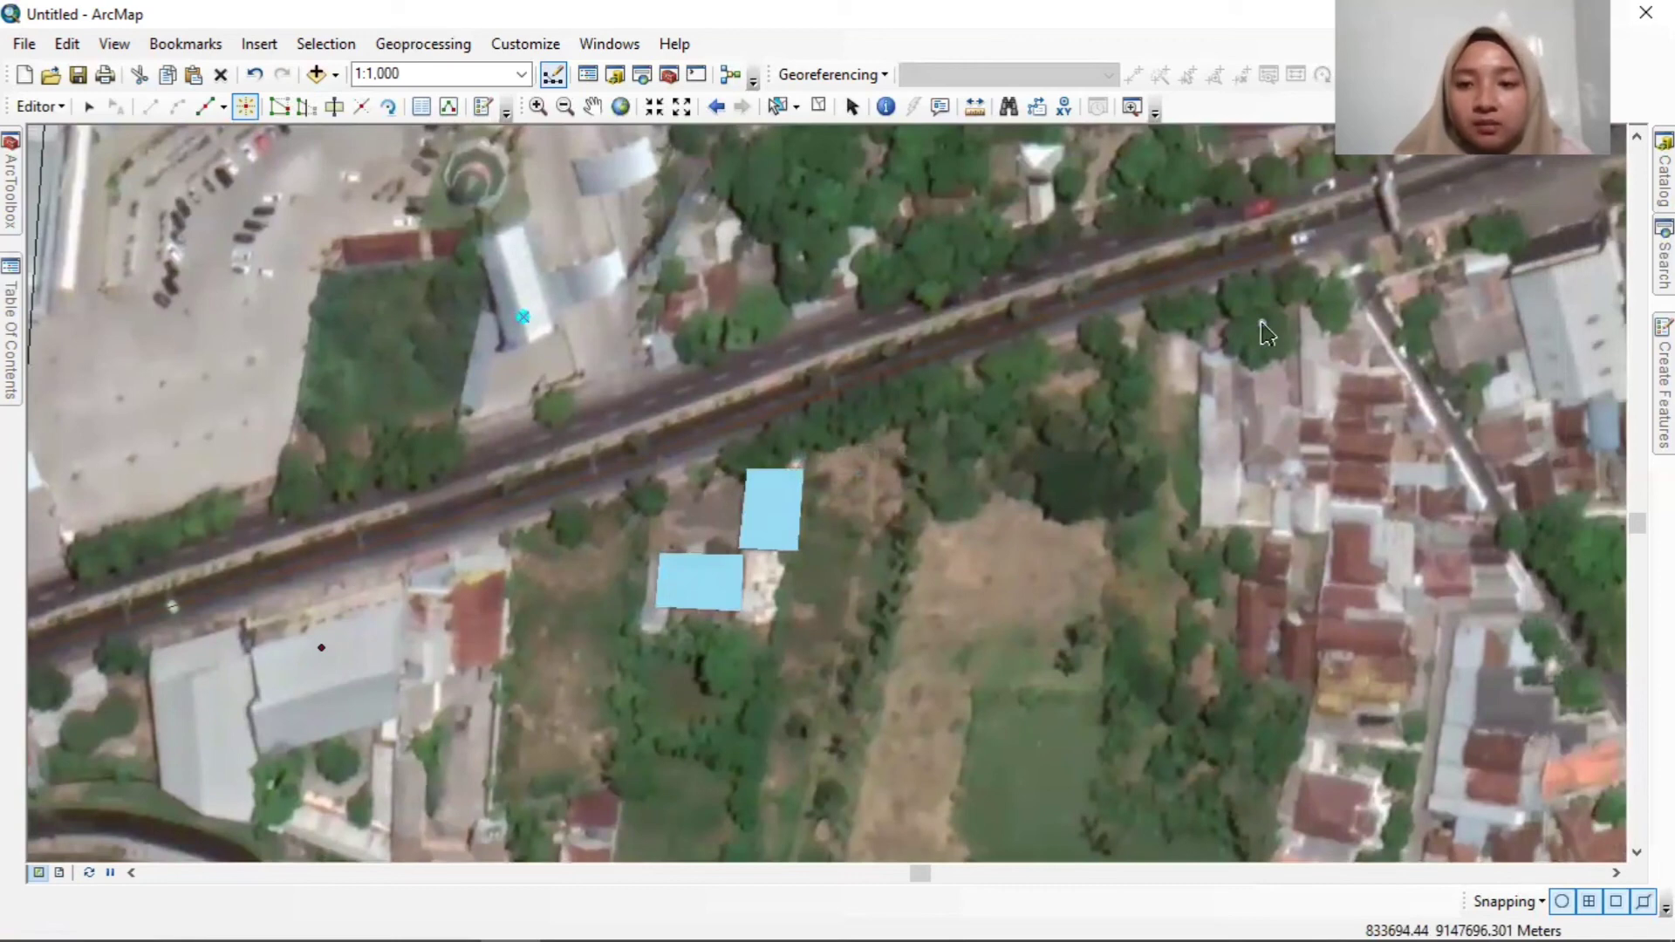
{"action": "left_click", "coordinate": [1218, 381]}
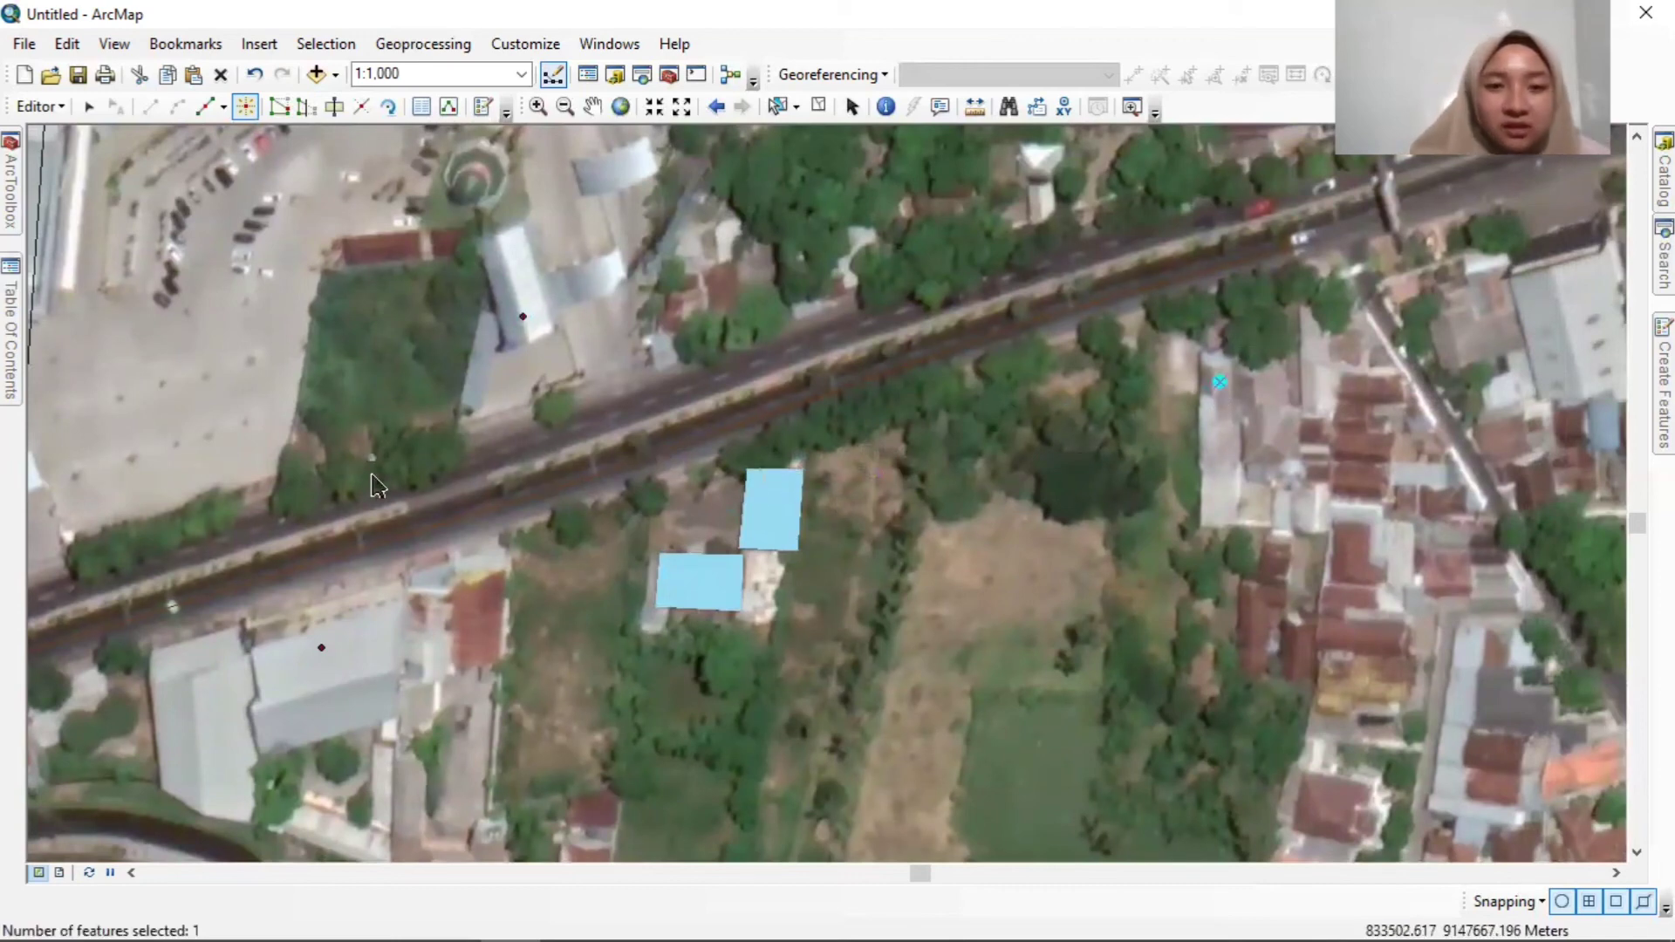
Change the SPBU layer's point symbol to the ESRI Pentagon 1 marker.
{"action": "mouse_move", "coordinate": [322, 652]}
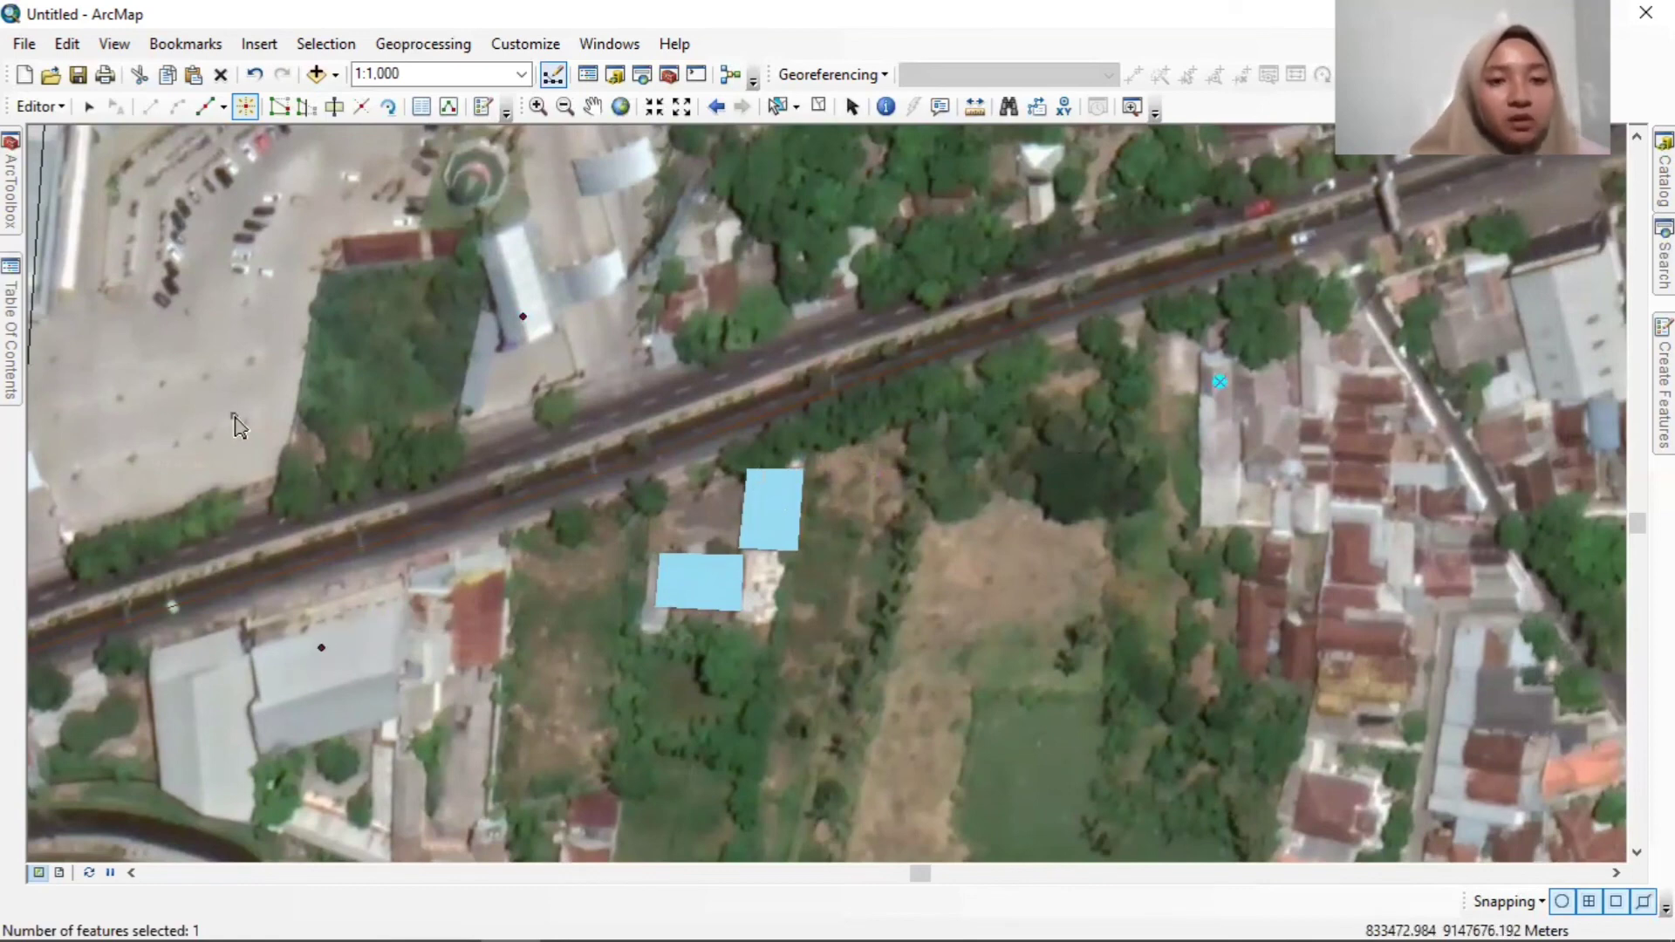
{"action": "scroll", "coordinate": [349, 462], "scroll_direction": "down", "scroll_amount": 2}
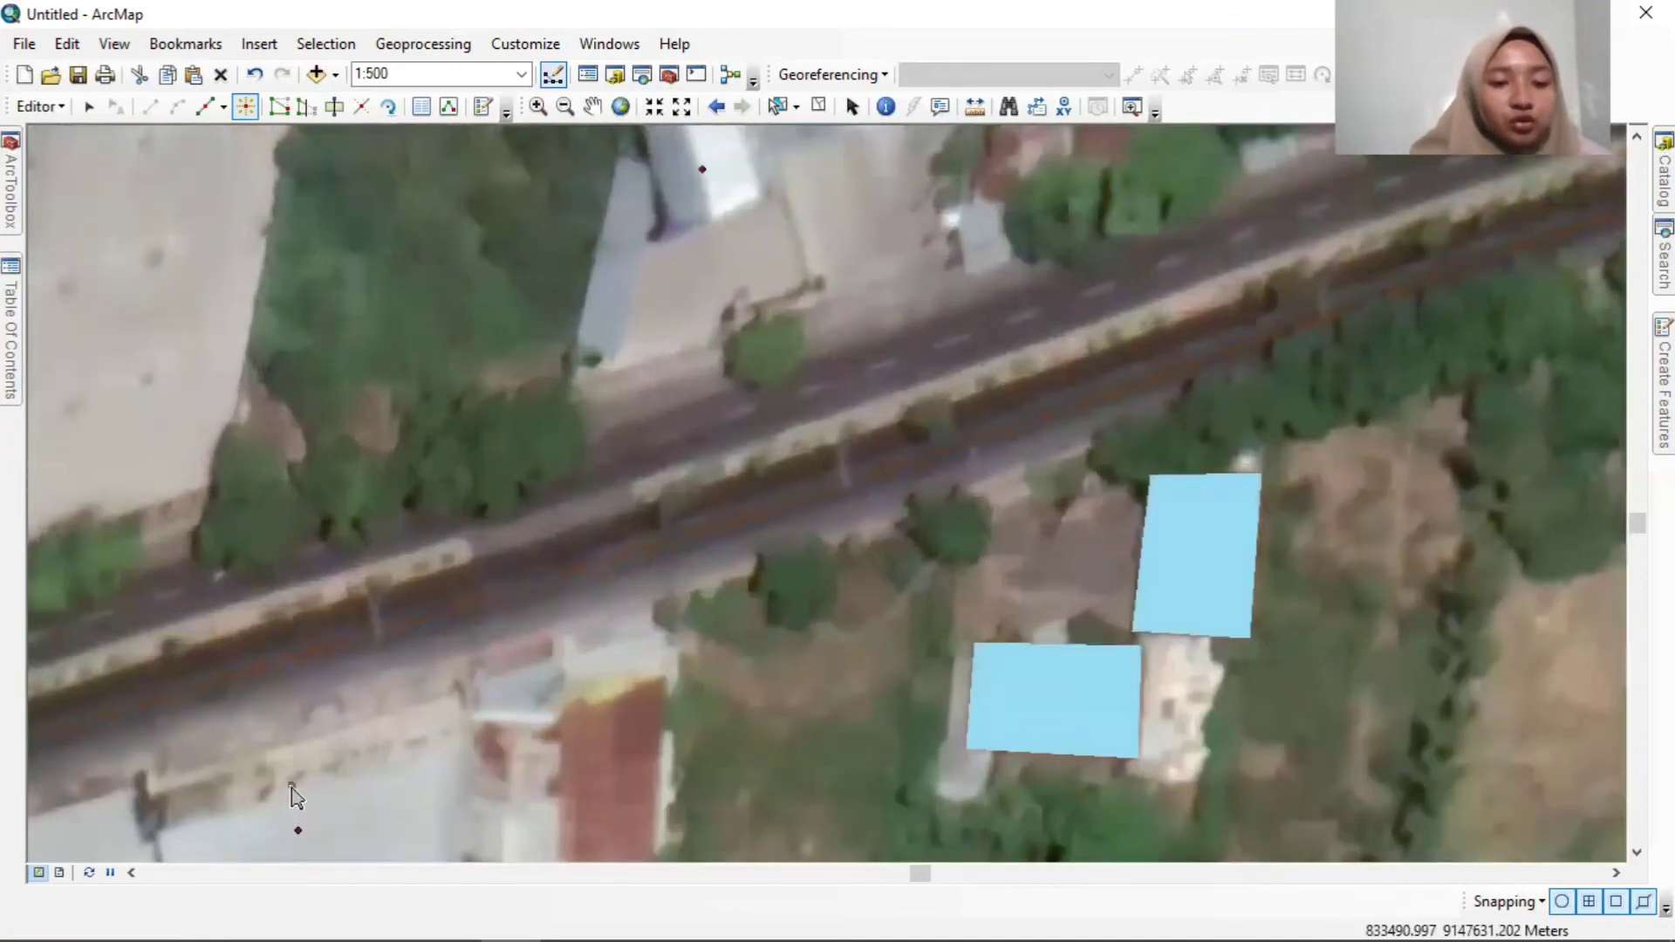
{"action": "key", "text": "Down"}
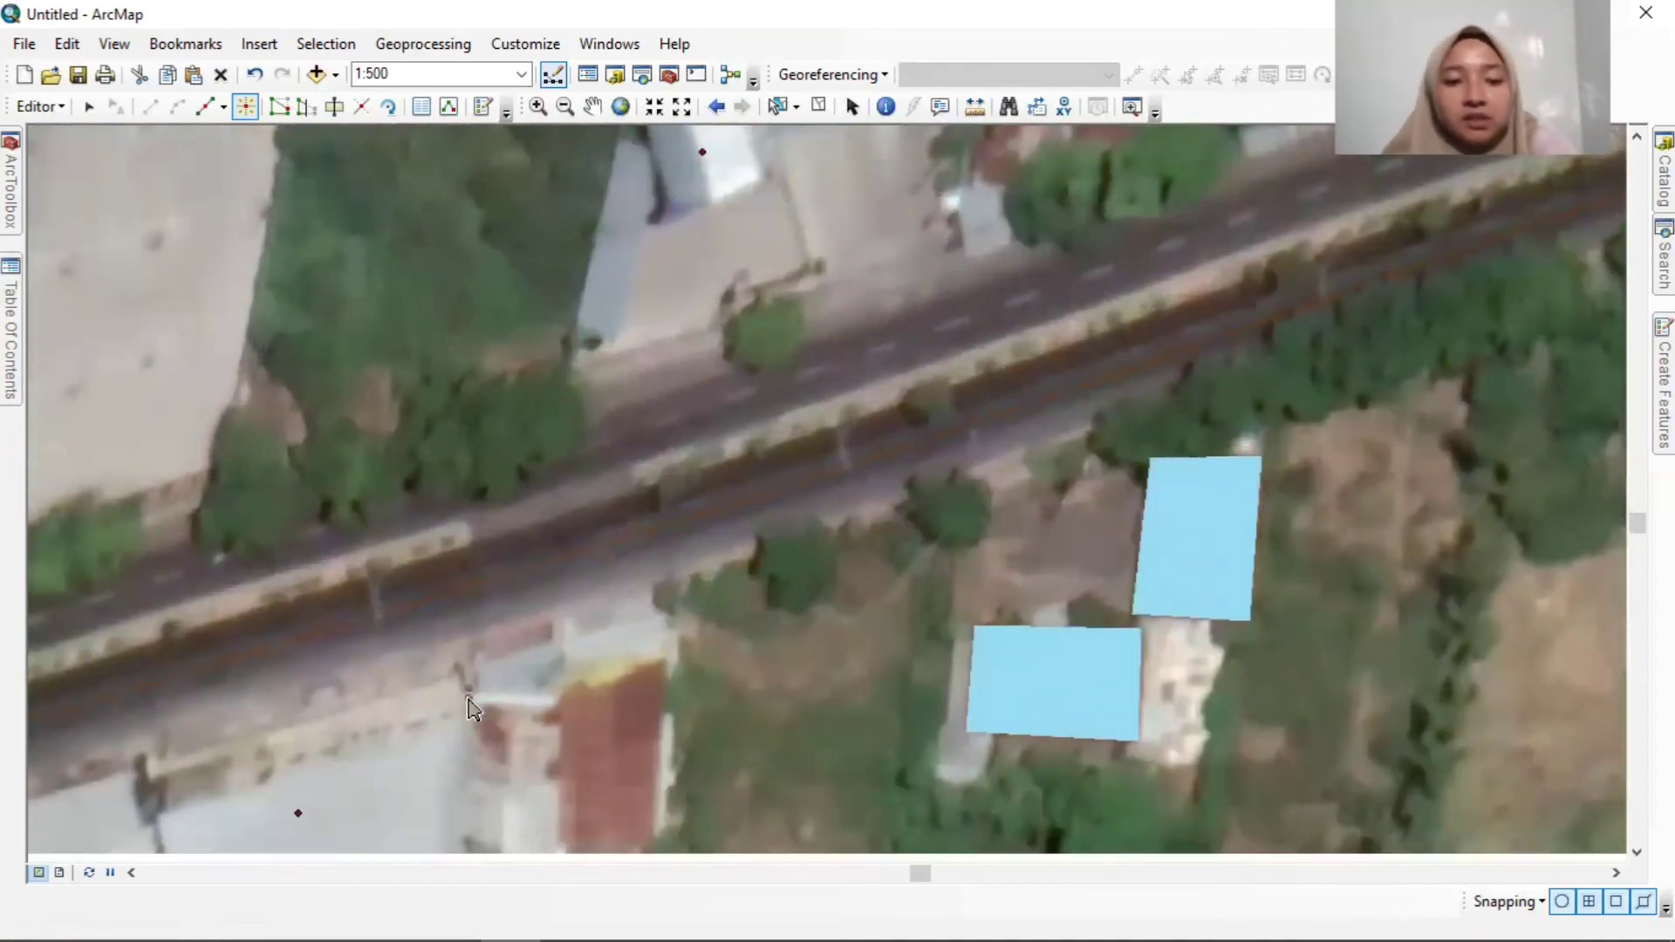
{"action": "key", "text": "Down"}
{"action": "key", "text": "Down"}
{"action": "key", "text": "Down"}
{"action": "key", "text": "Down"}
{"action": "key", "text": "Down"}
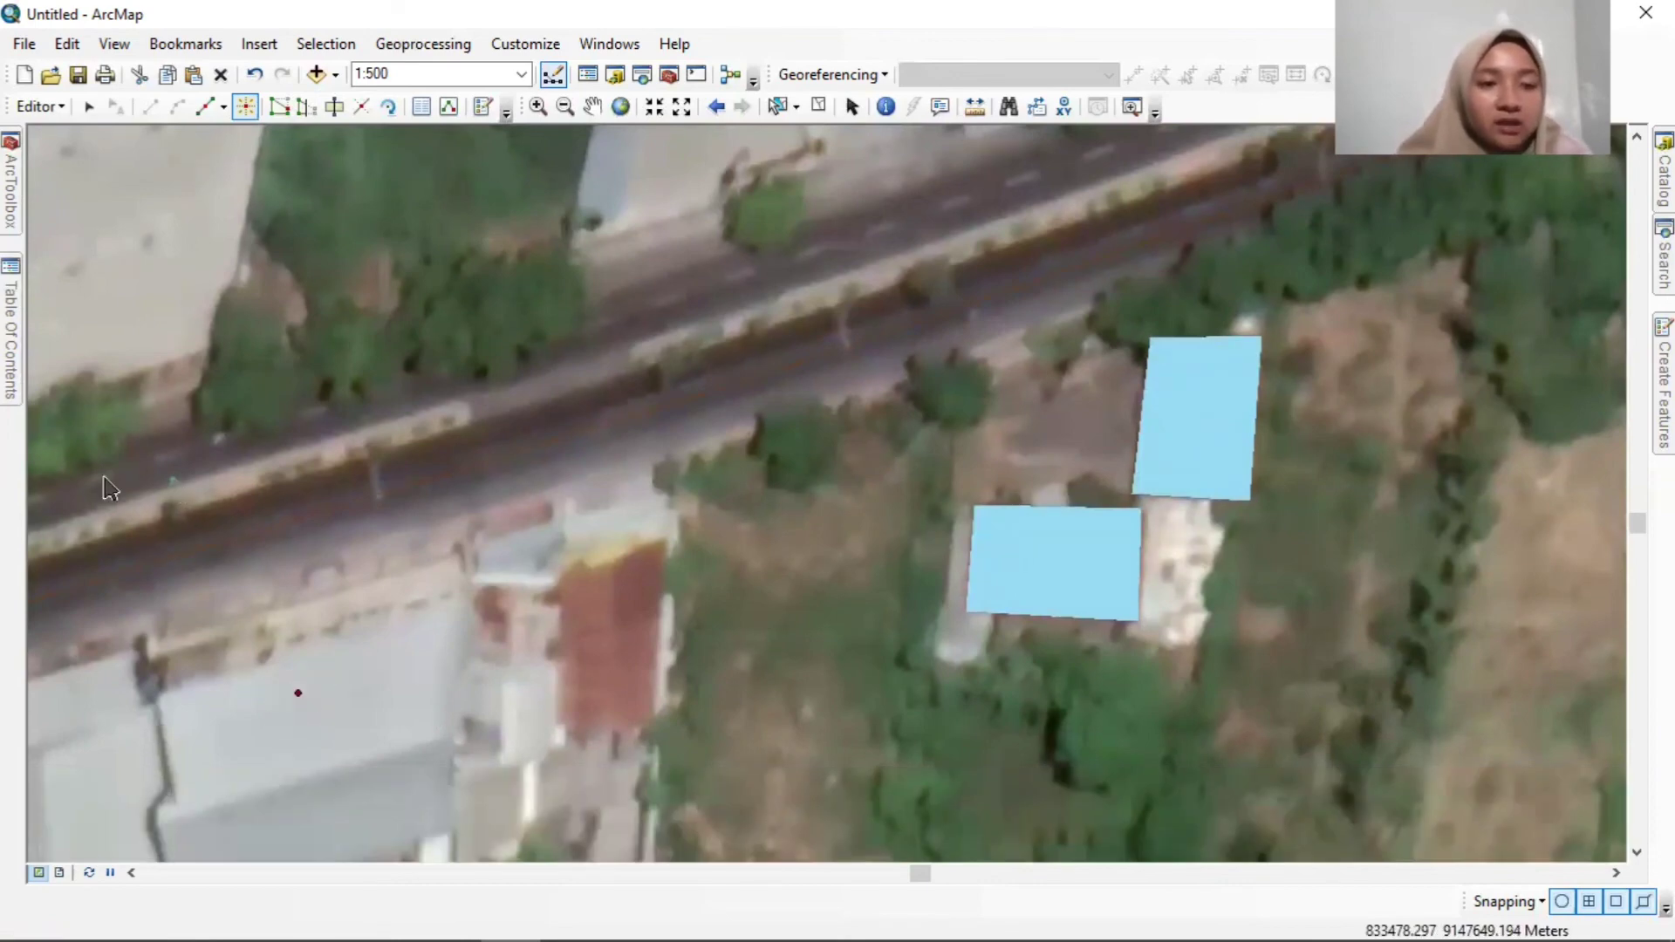
{"action": "left_click", "coordinate": [11, 384]}
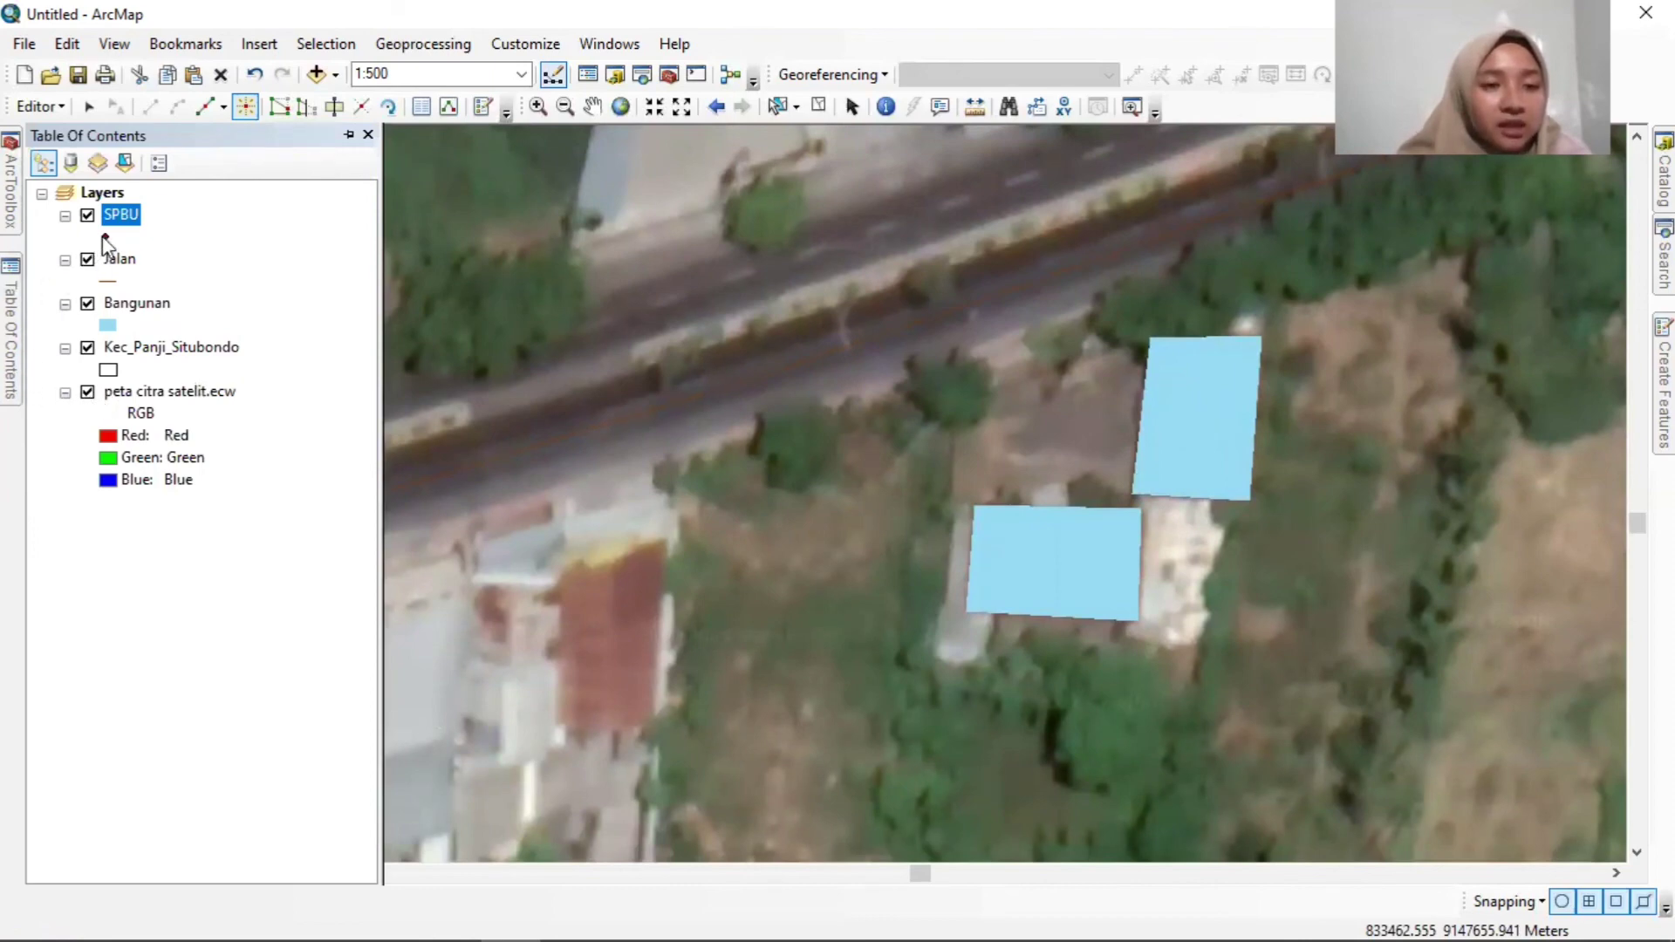
{"action": "left_click", "coordinate": [103, 235]}
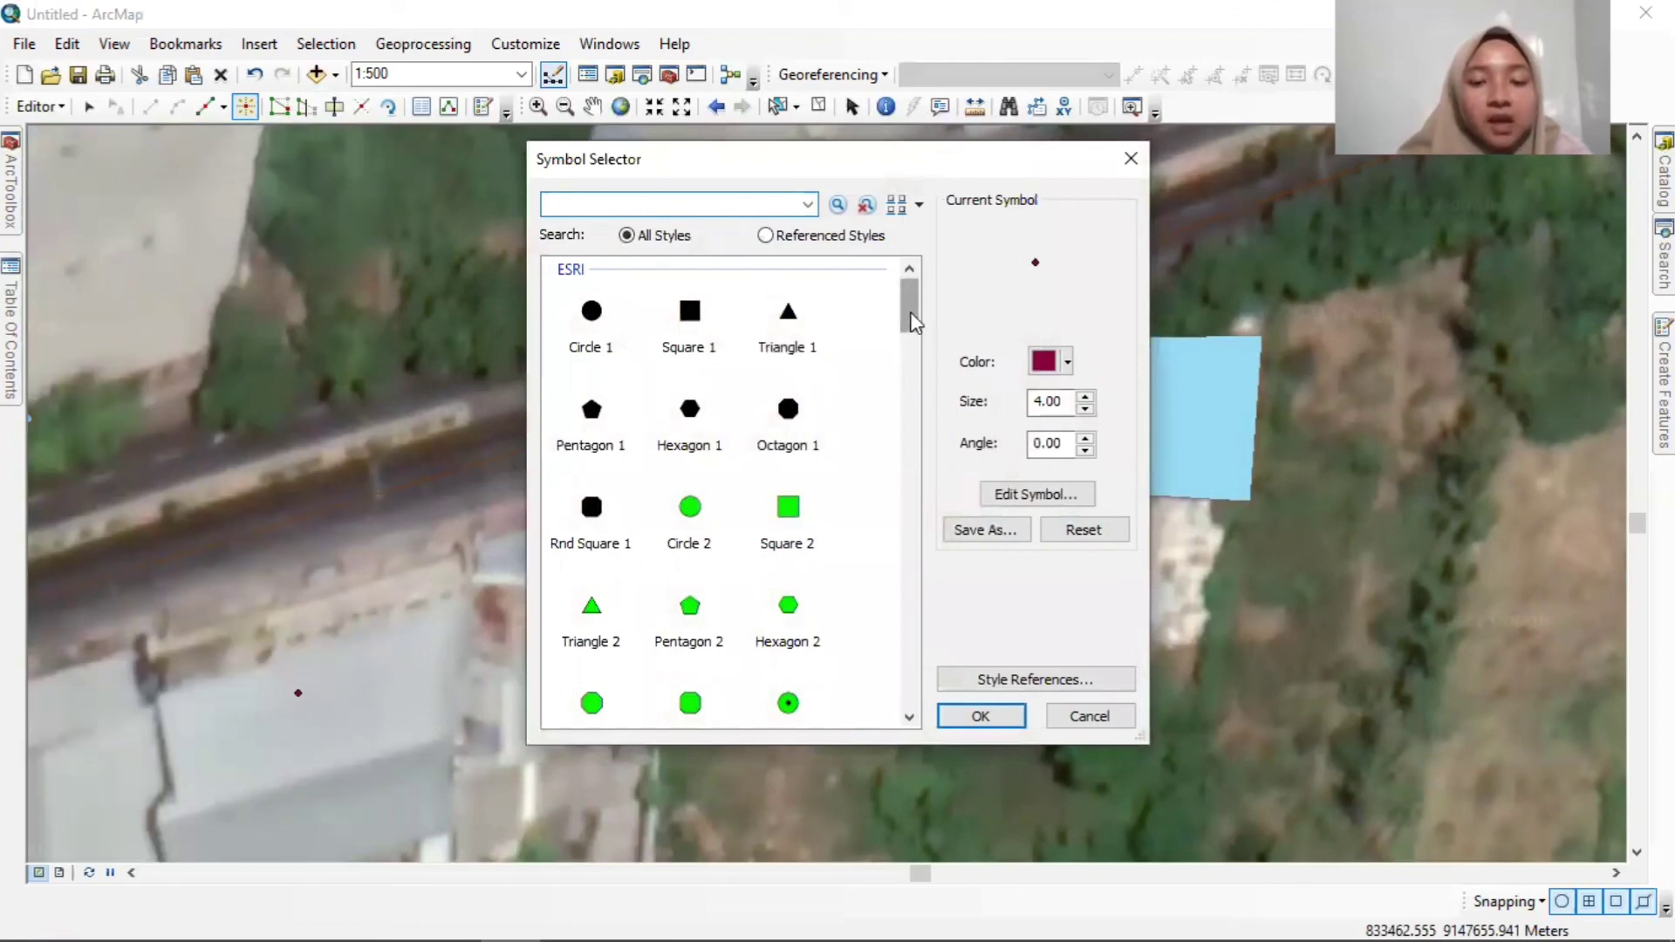
{"action": "scroll", "coordinate": [894, 333], "scroll_direction": "down", "scroll_amount": 15}
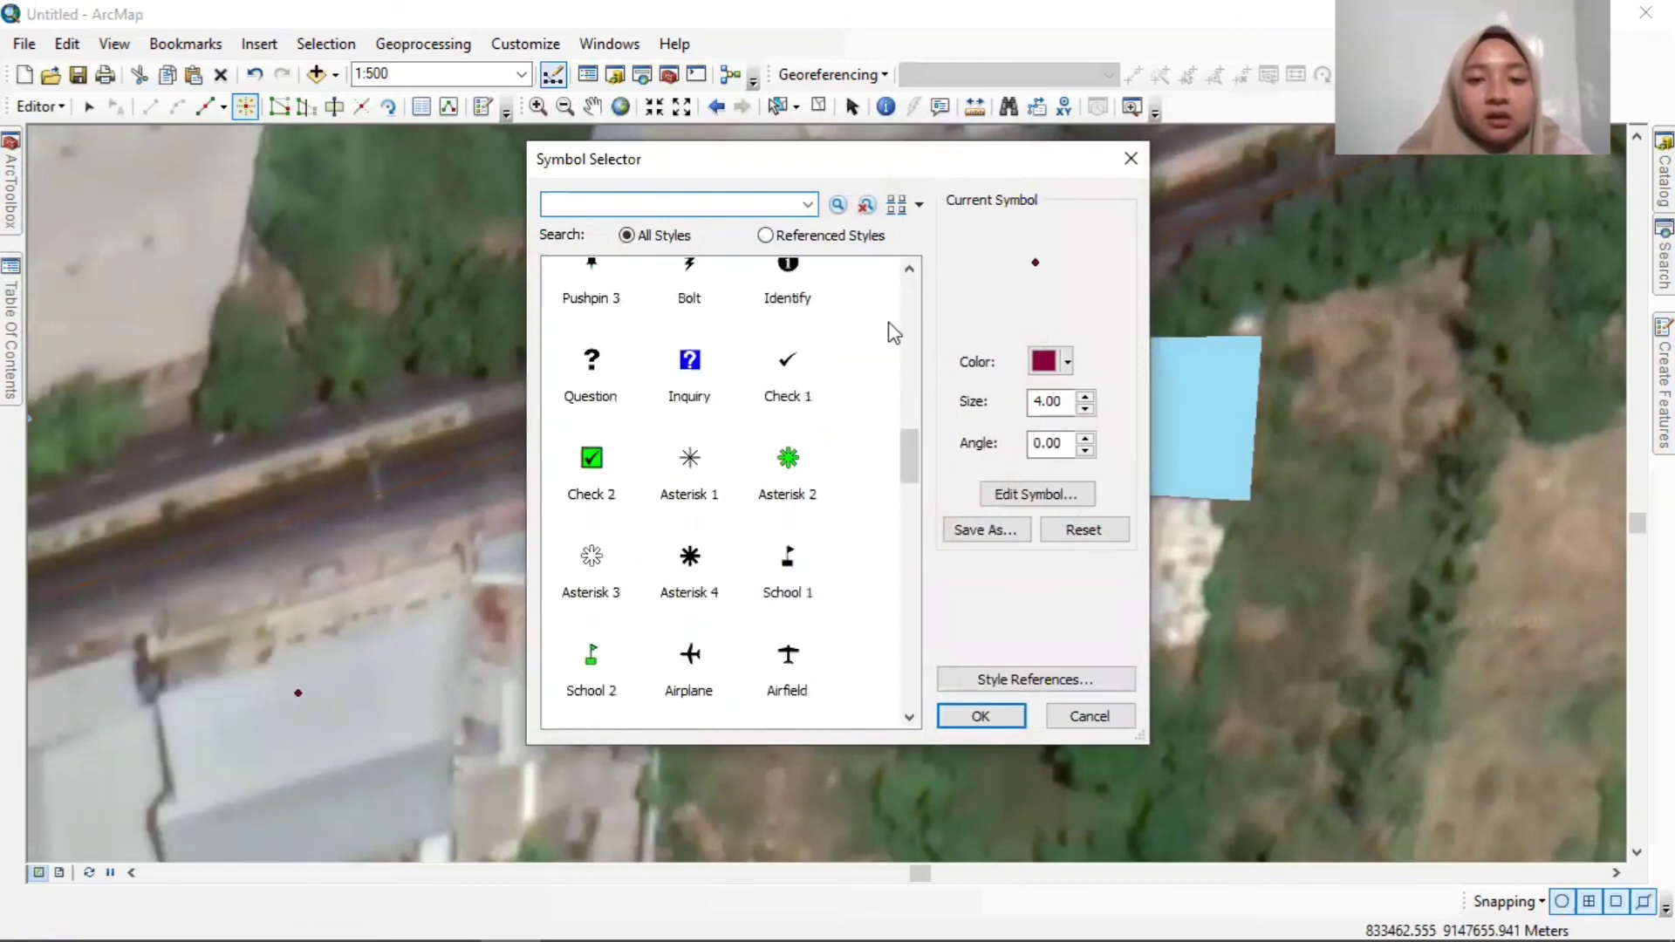
{"action": "scroll", "coordinate": [892, 331], "scroll_direction": "down", "scroll_amount": 2}
{"action": "scroll", "coordinate": [878, 358], "scroll_direction": "up", "scroll_amount": 13}
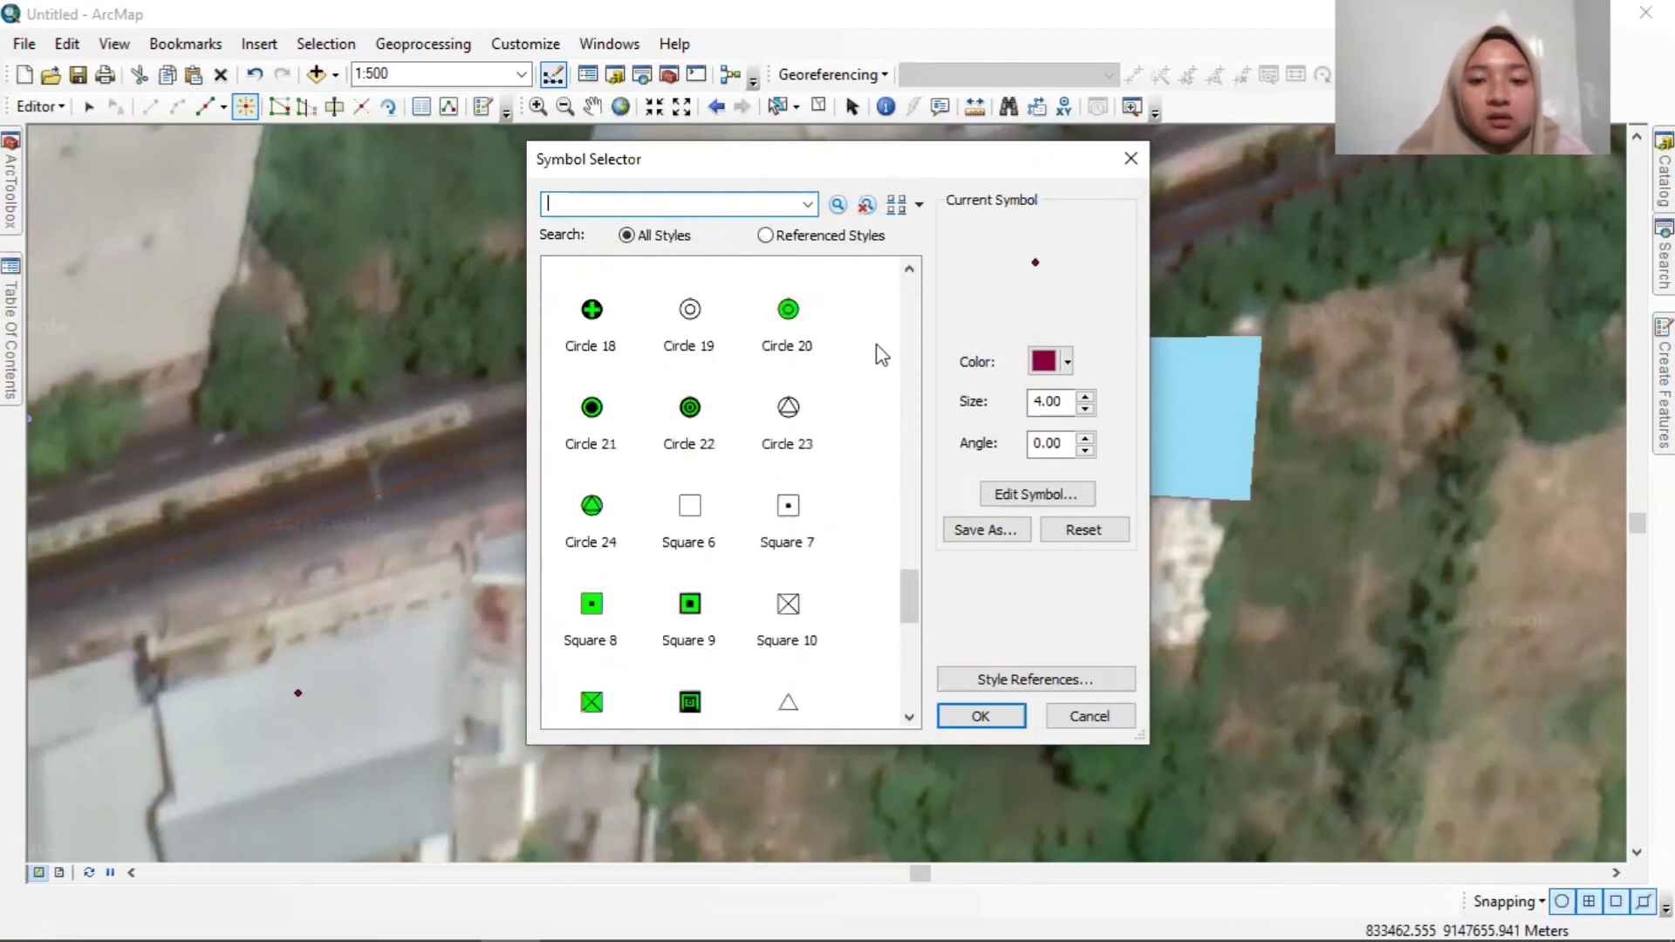
{"action": "scroll", "coordinate": [885, 412], "scroll_direction": "up", "scroll_amount": 3}
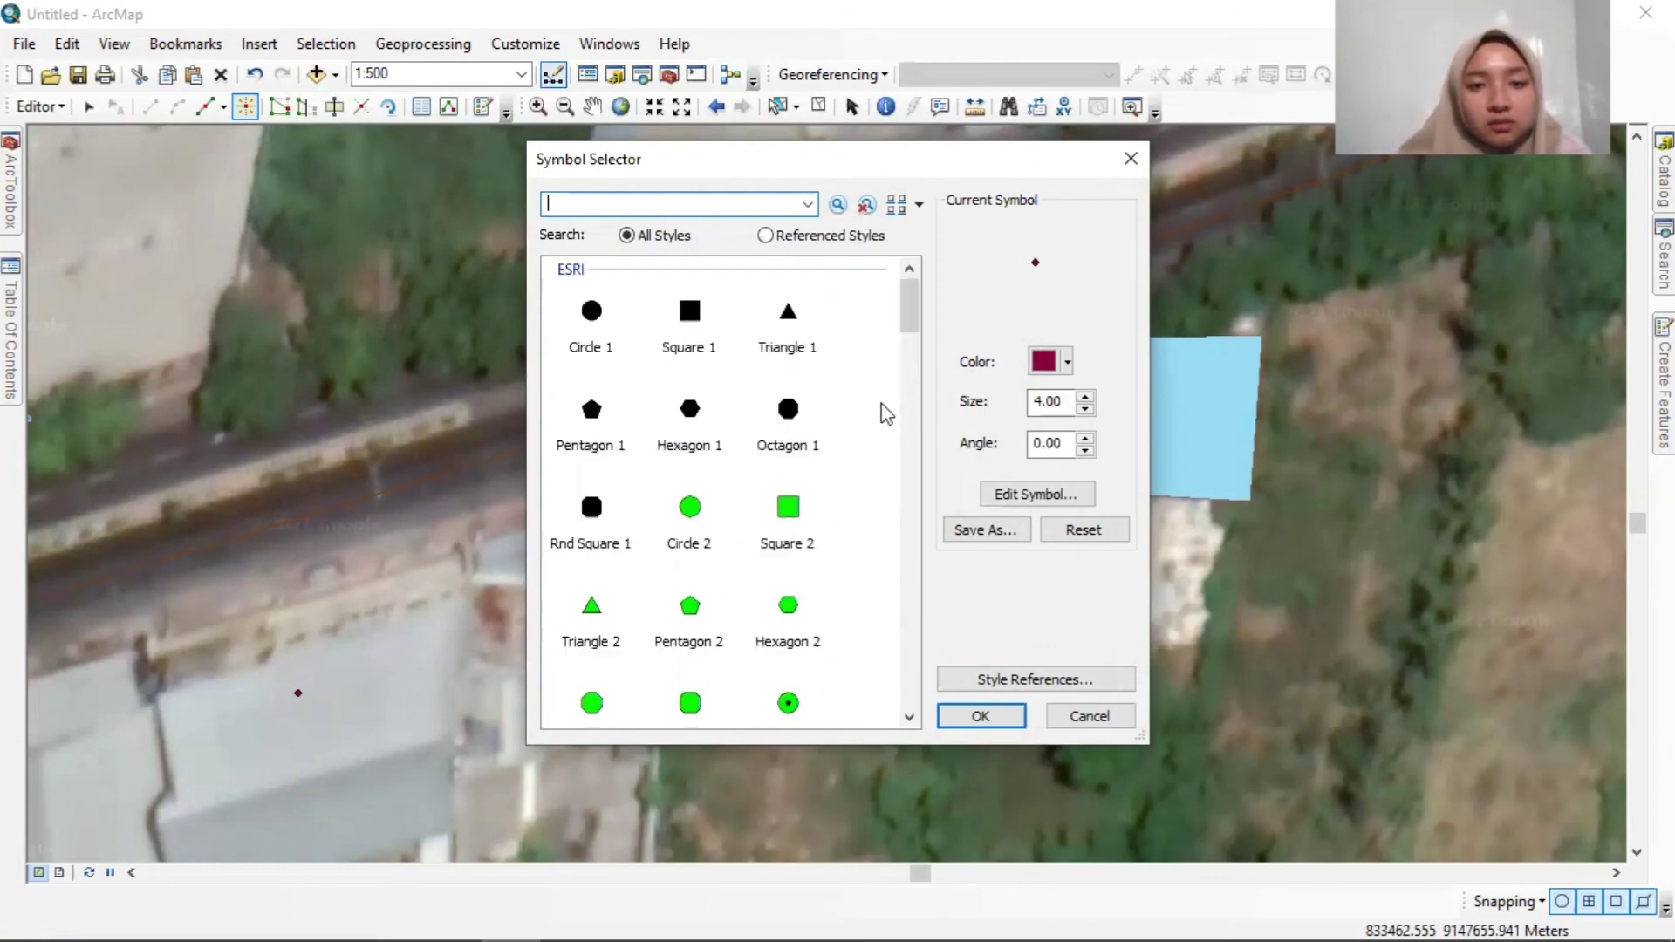
{"action": "left_click", "coordinate": [593, 418]}
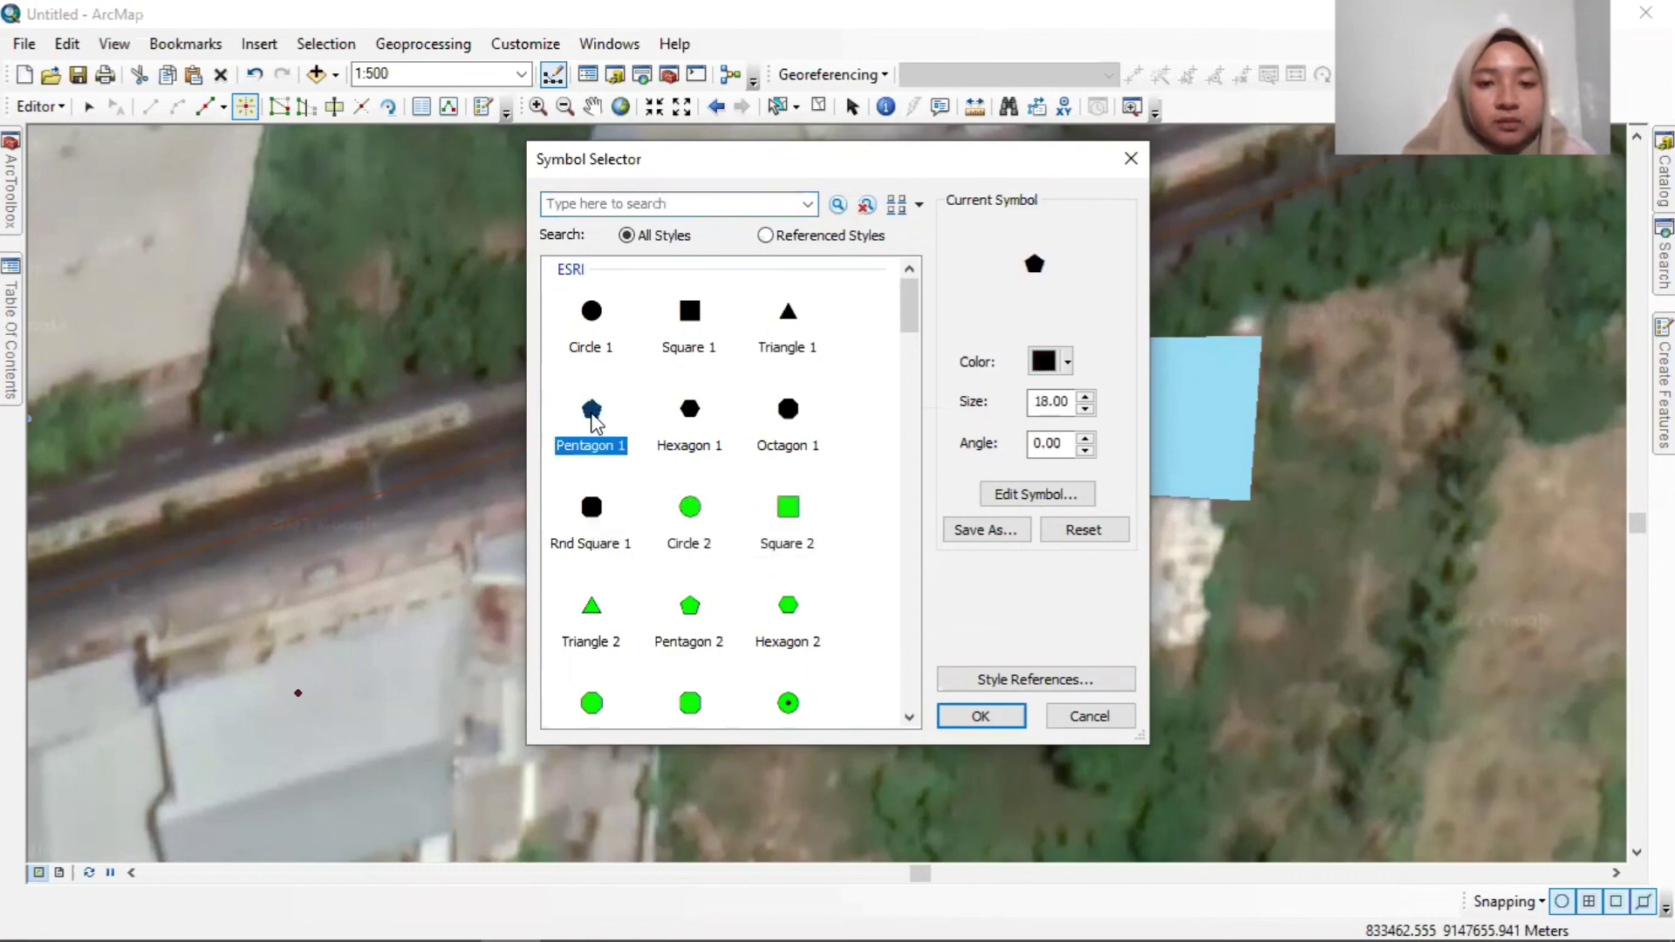
{"action": "left_click", "coordinate": [981, 715]}
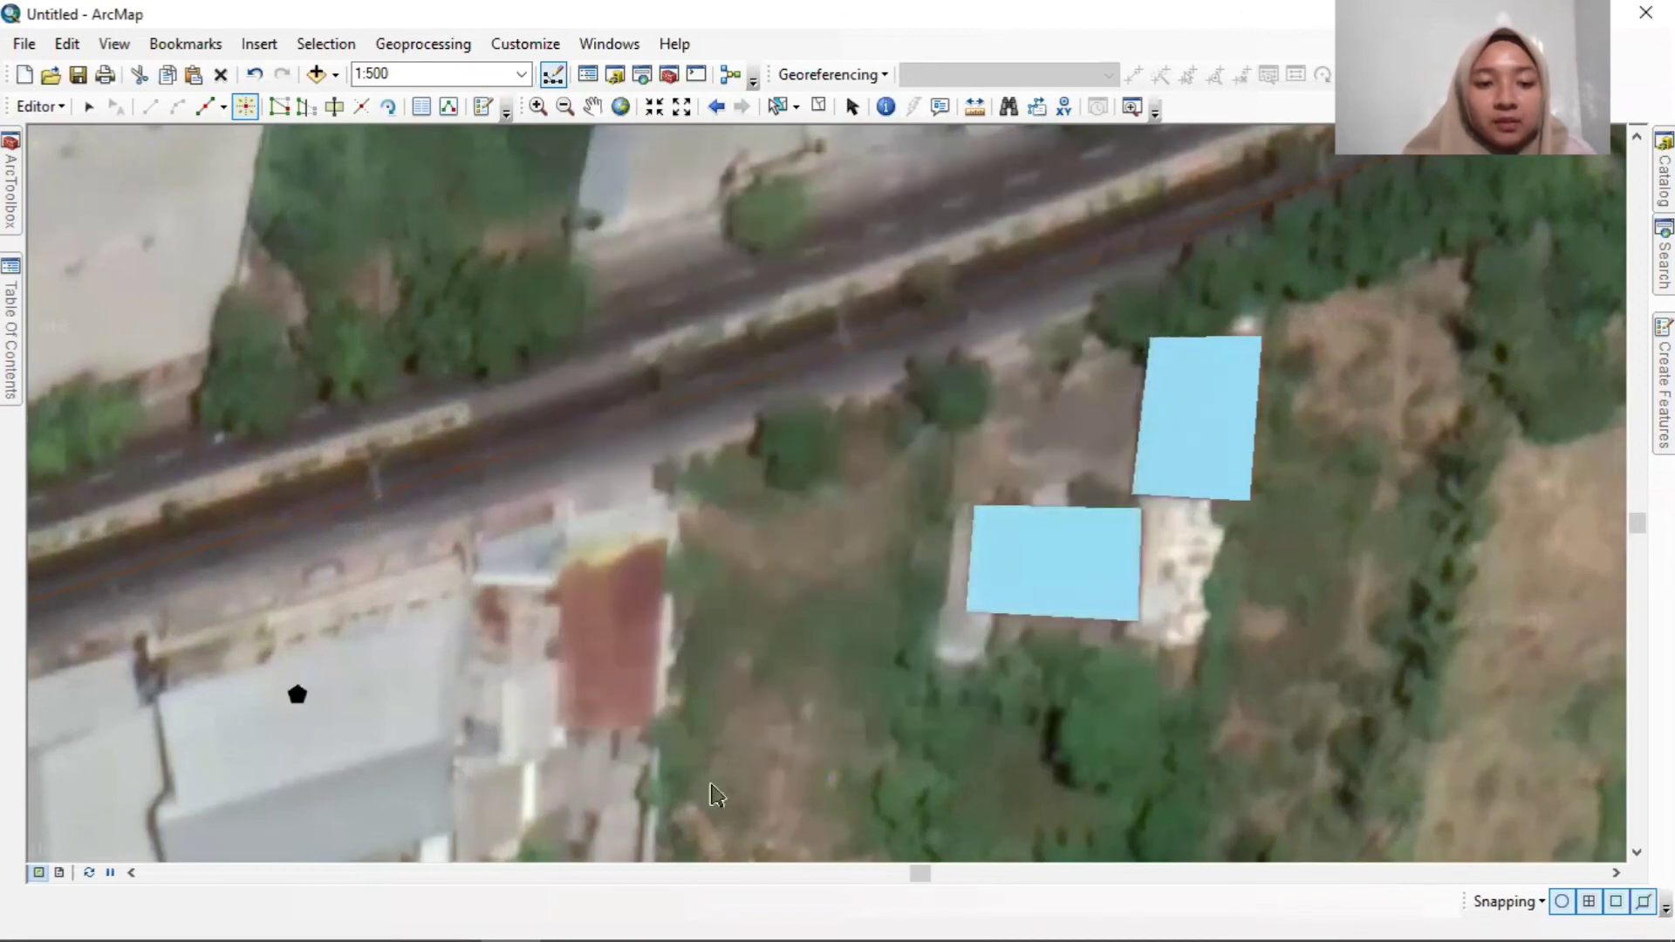
Save the SPBU point edits and end the edit session.
{"action": "scroll", "coordinate": [428, 745], "scroll_direction": "up", "scroll_amount": 1}
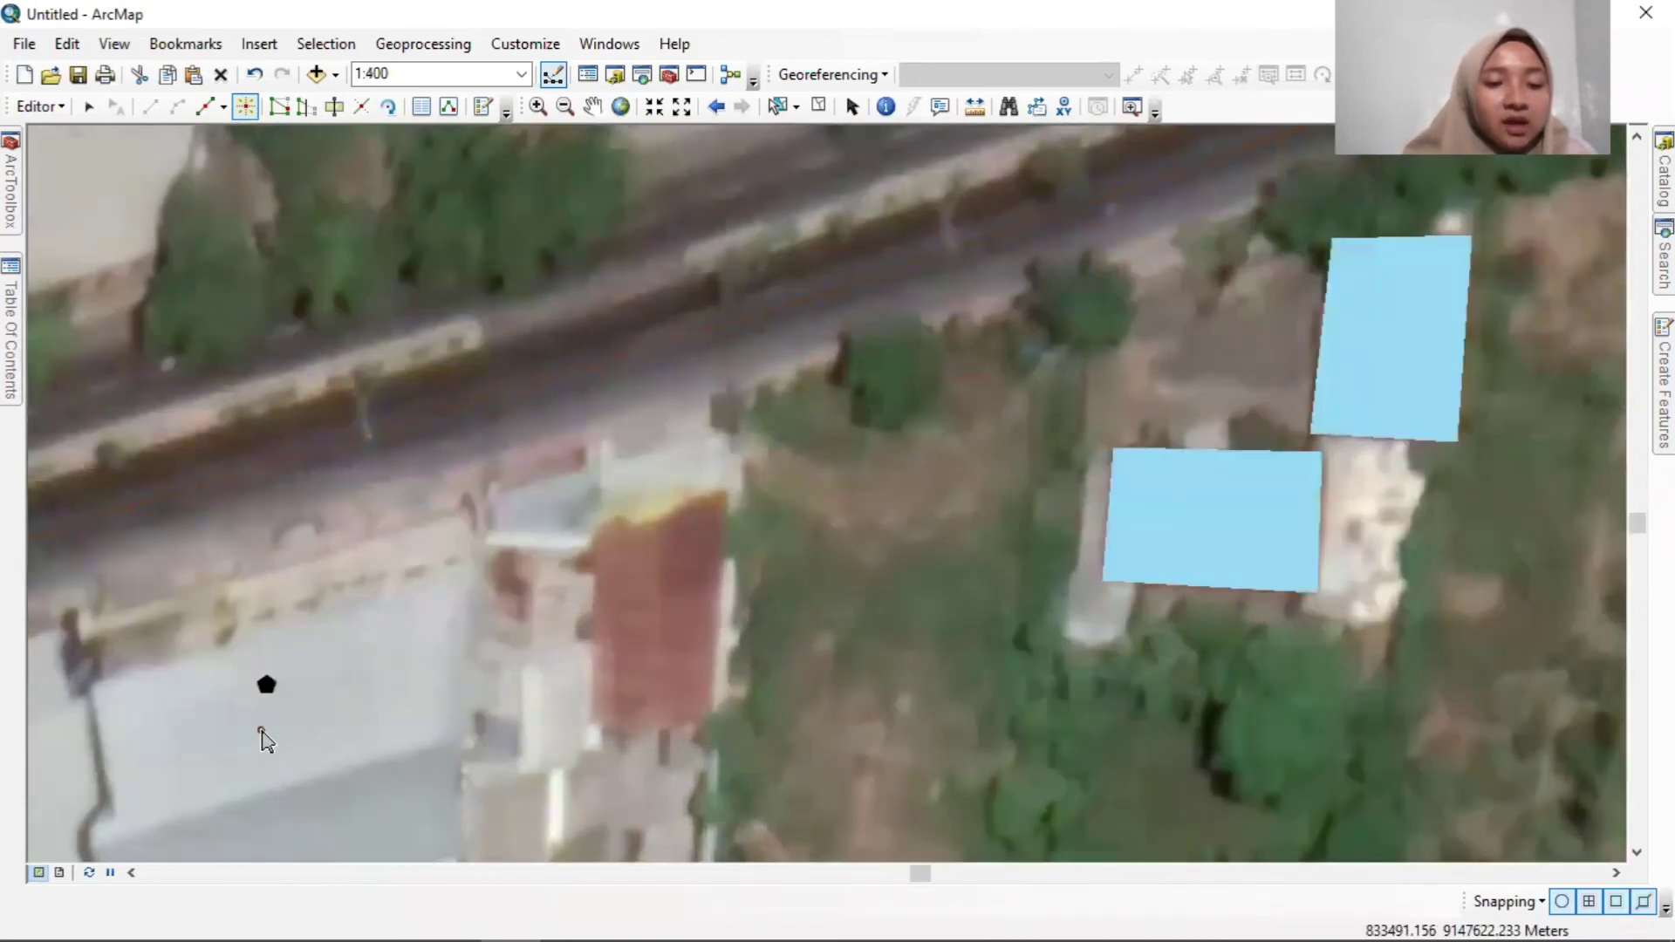
{"action": "scroll", "coordinate": [261, 740], "scroll_direction": "up", "scroll_amount": 1}
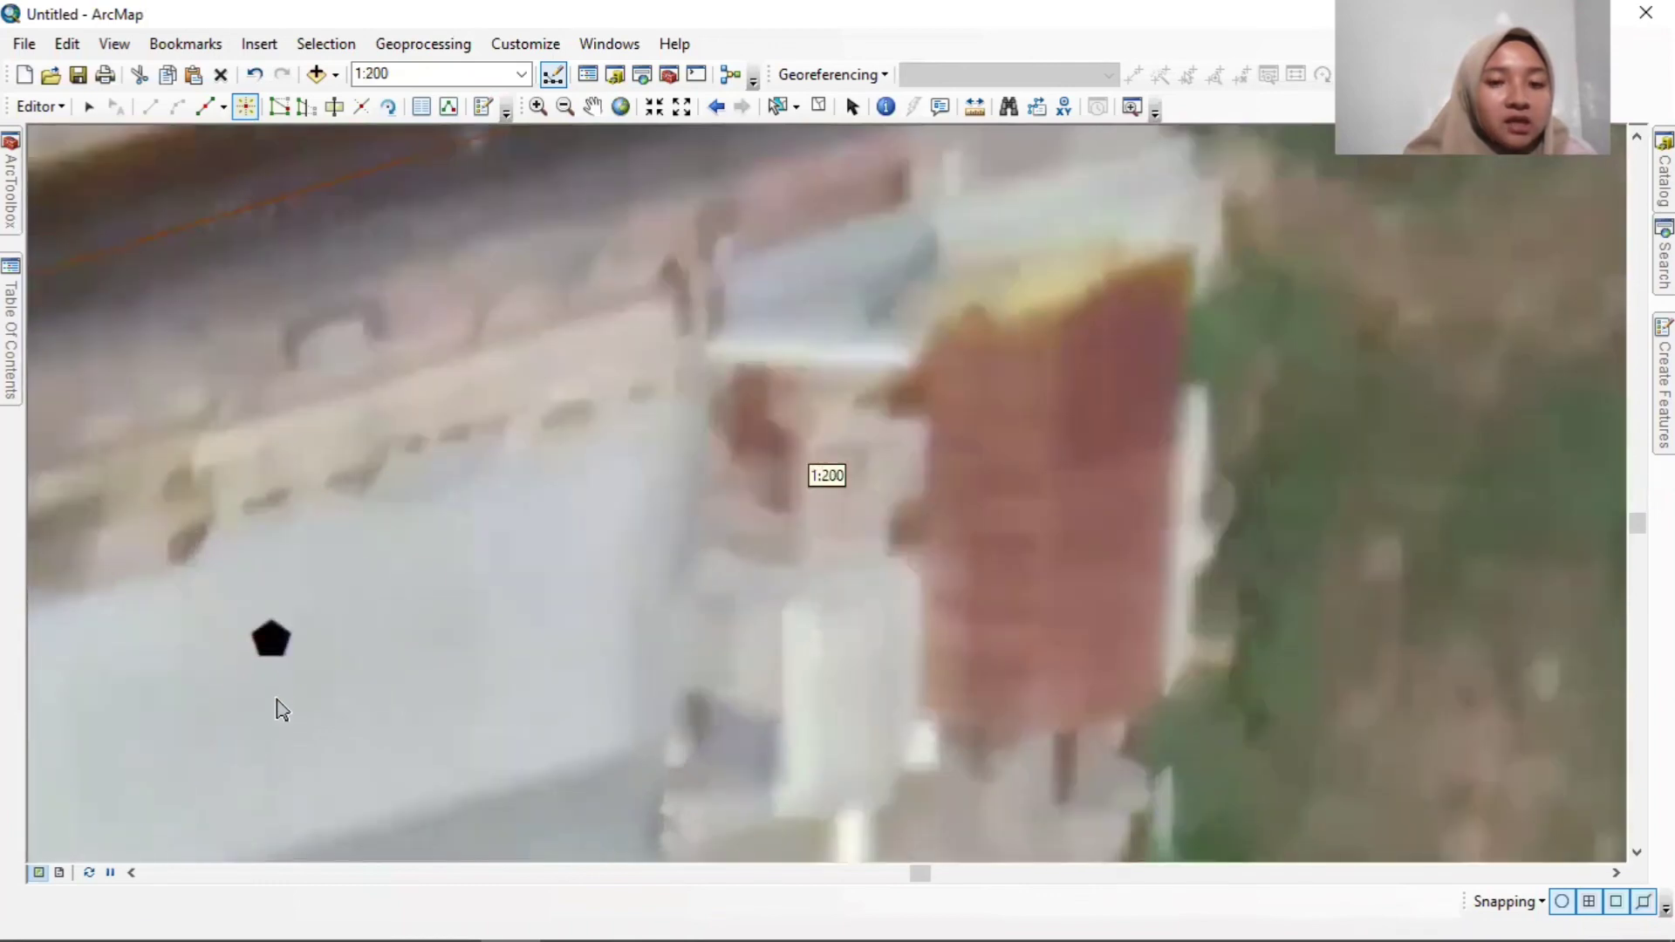
{"action": "scroll", "coordinate": [306, 696], "scroll_direction": "down", "scroll_amount": 2}
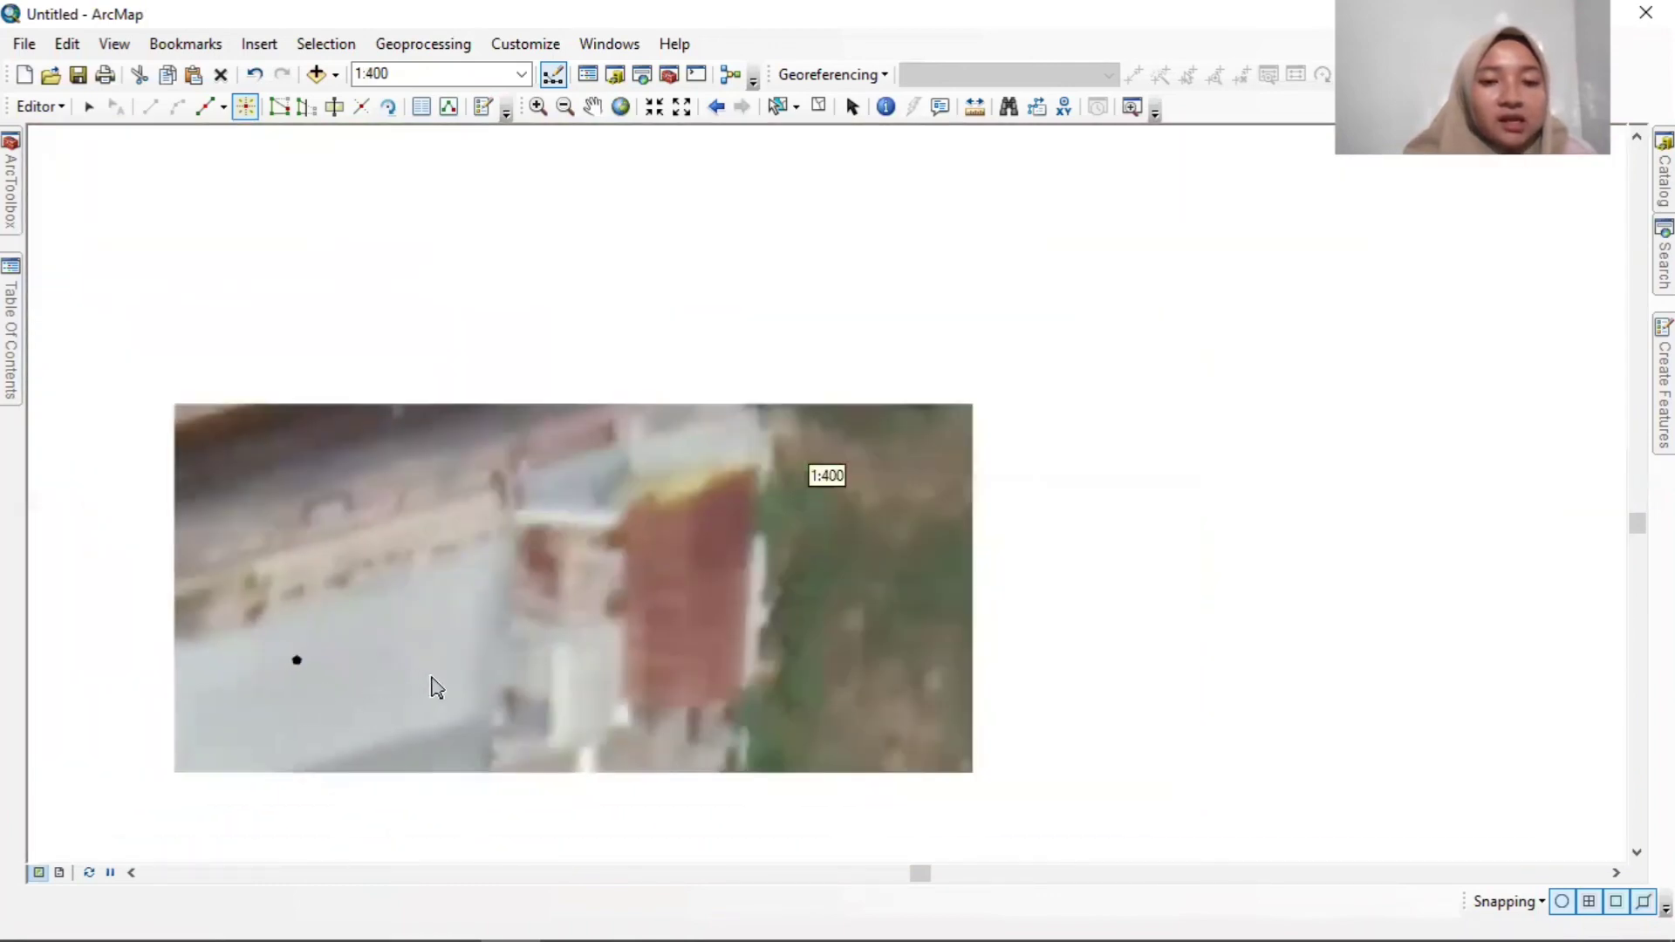
{"action": "scroll", "coordinate": [755, 589], "scroll_direction": "down", "scroll_amount": 2}
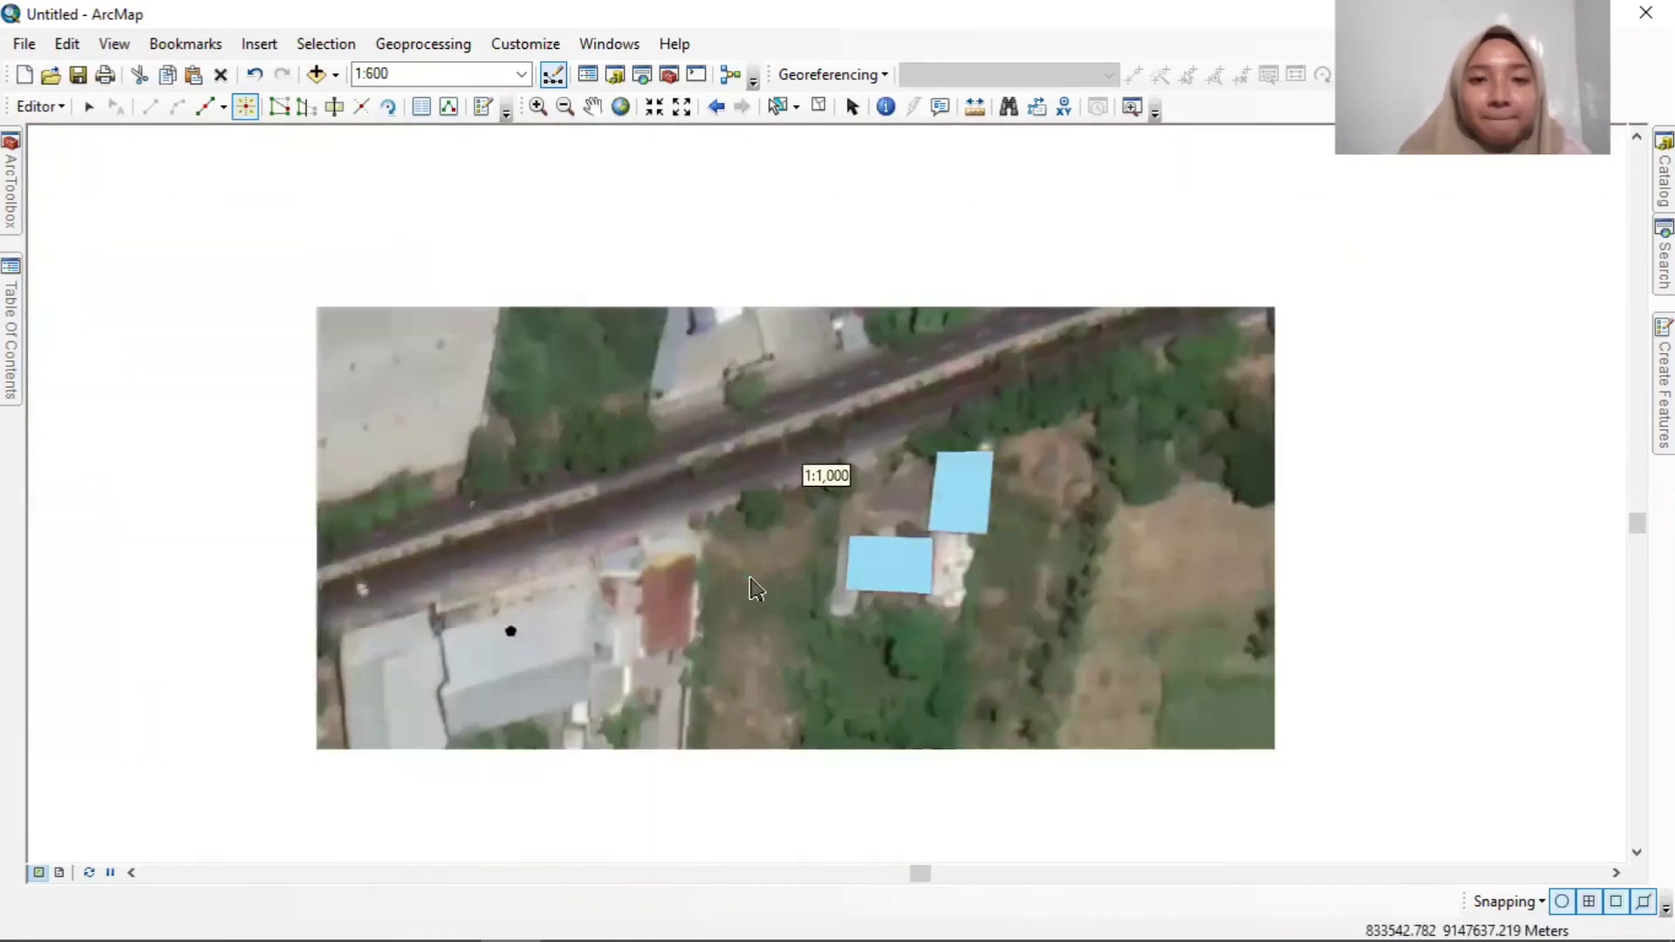
{"action": "scroll", "coordinate": [752, 589], "scroll_direction": "down", "scroll_amount": 1}
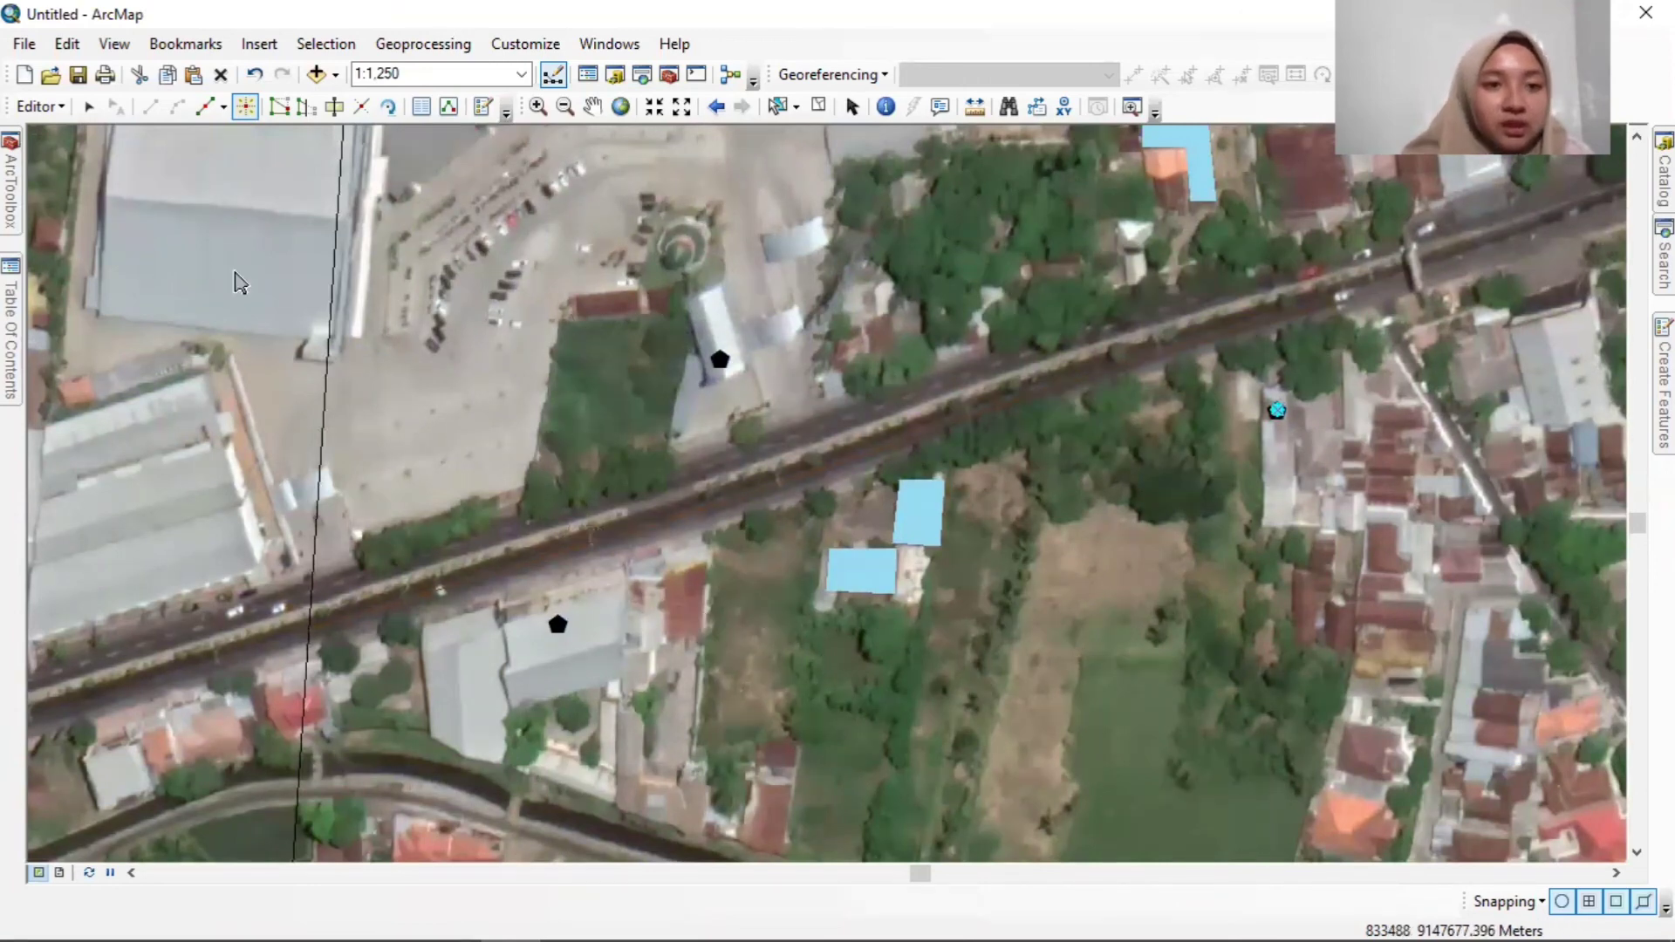
{"action": "left_click", "coordinate": [48, 110]}
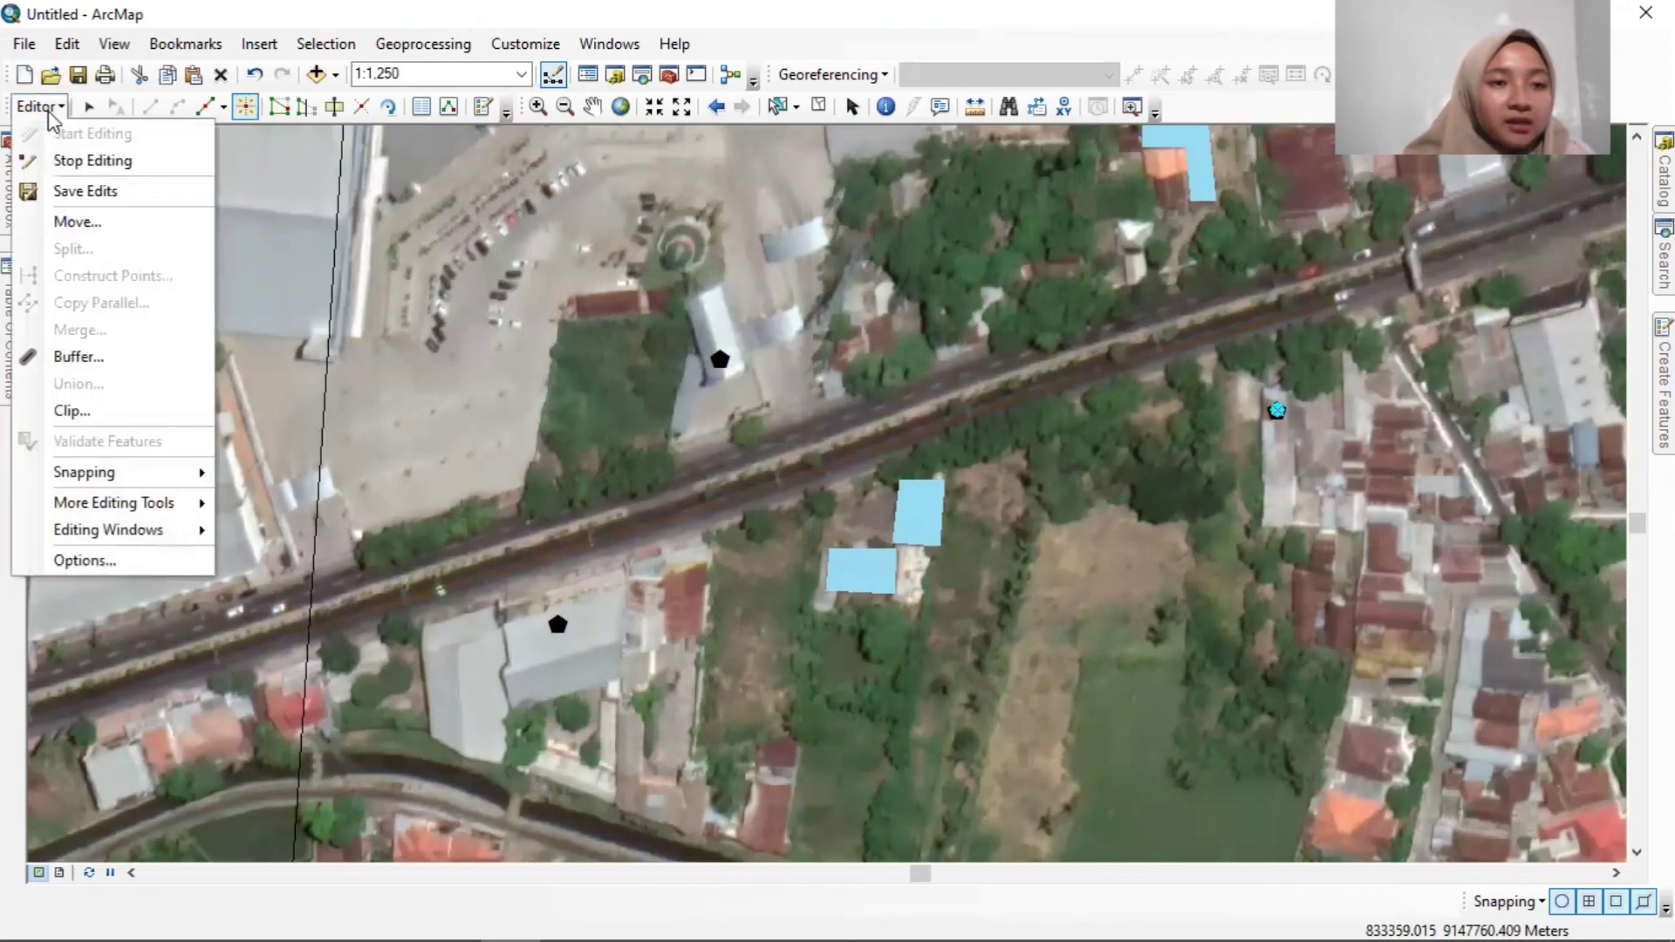
{"action": "left_click", "coordinate": [70, 191]}
{"action": "left_click", "coordinate": [39, 106]}
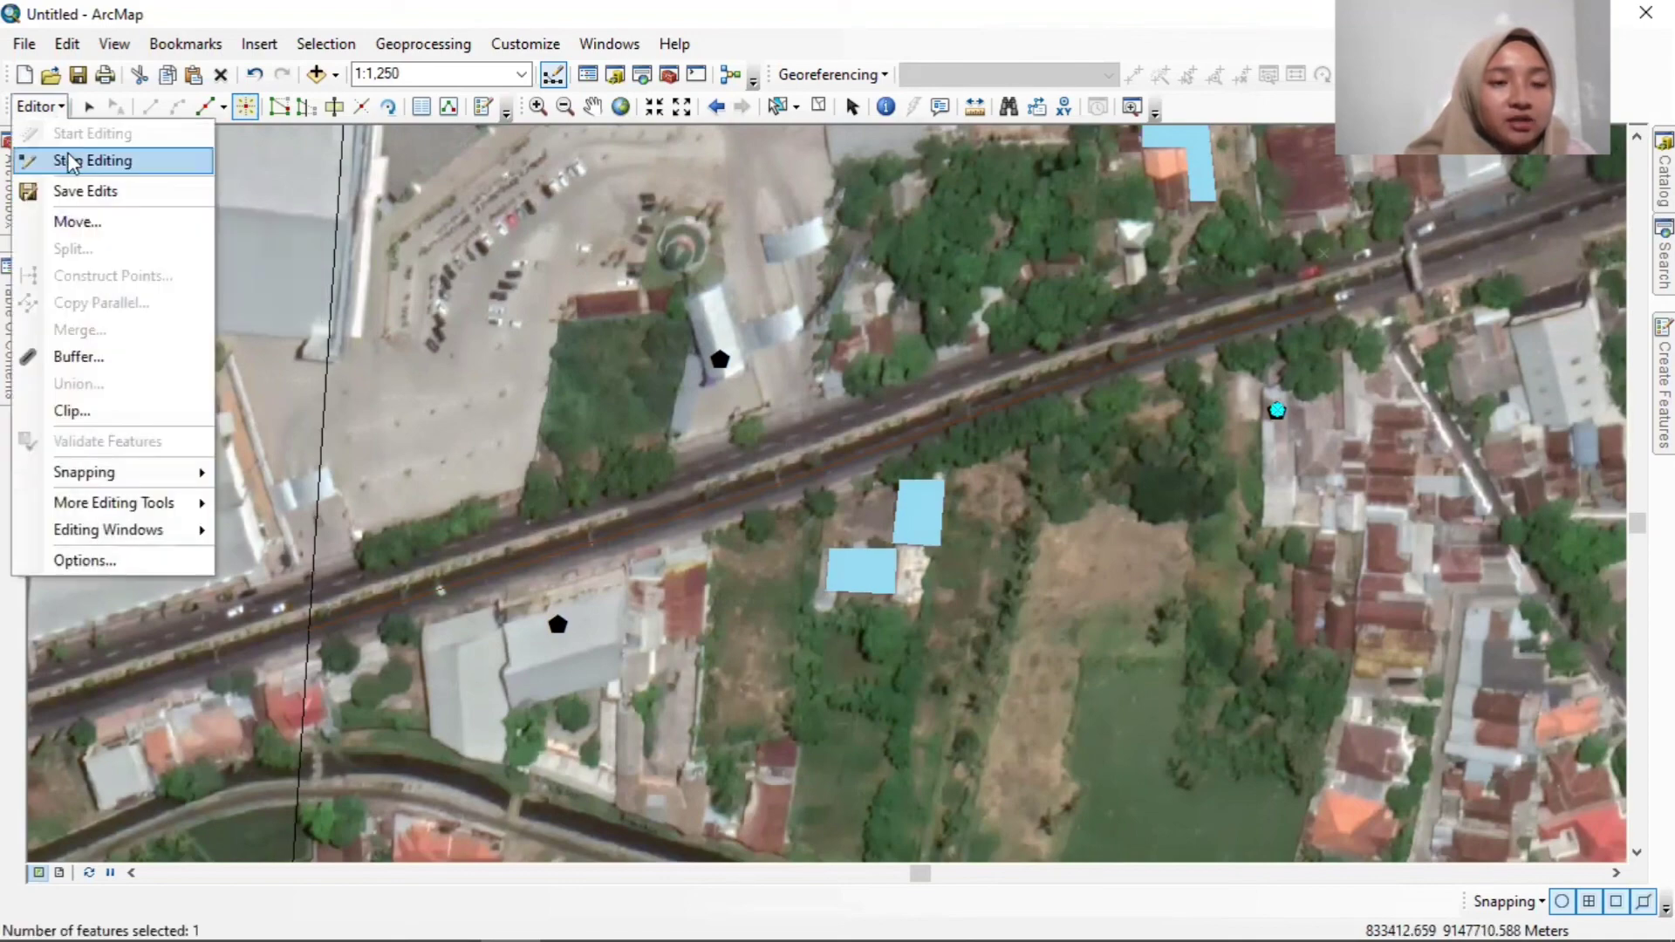
{"action": "left_click", "coordinate": [70, 163]}
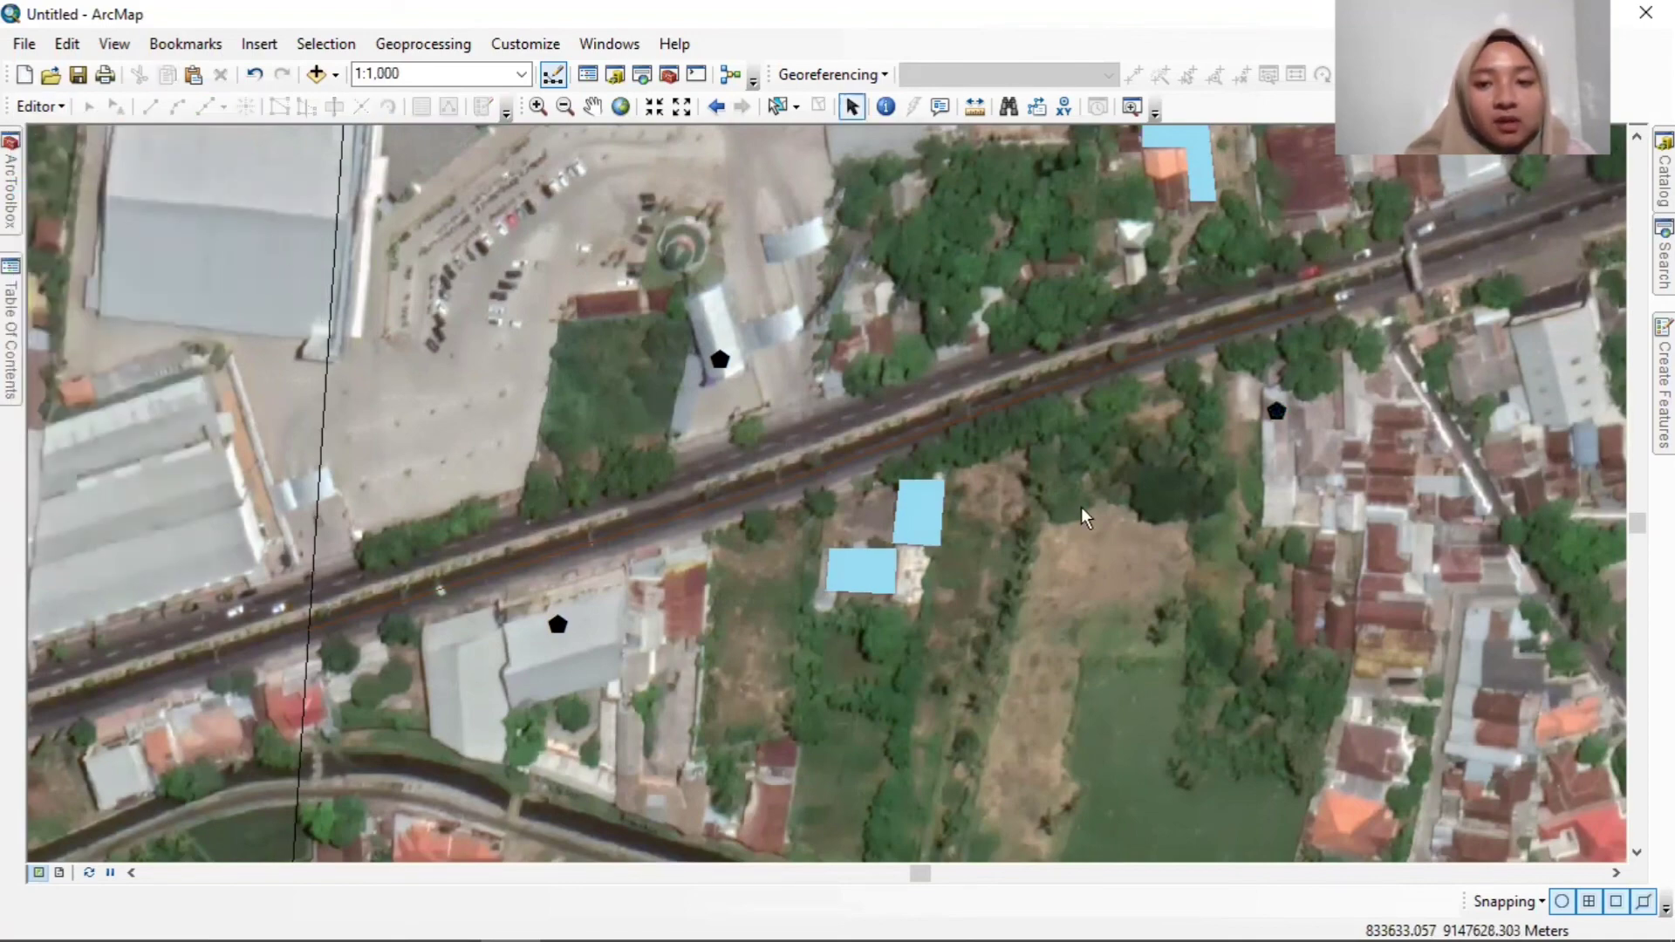
{"action": "scroll", "coordinate": [1084, 516], "scroll_direction": "up", "scroll_amount": 1}
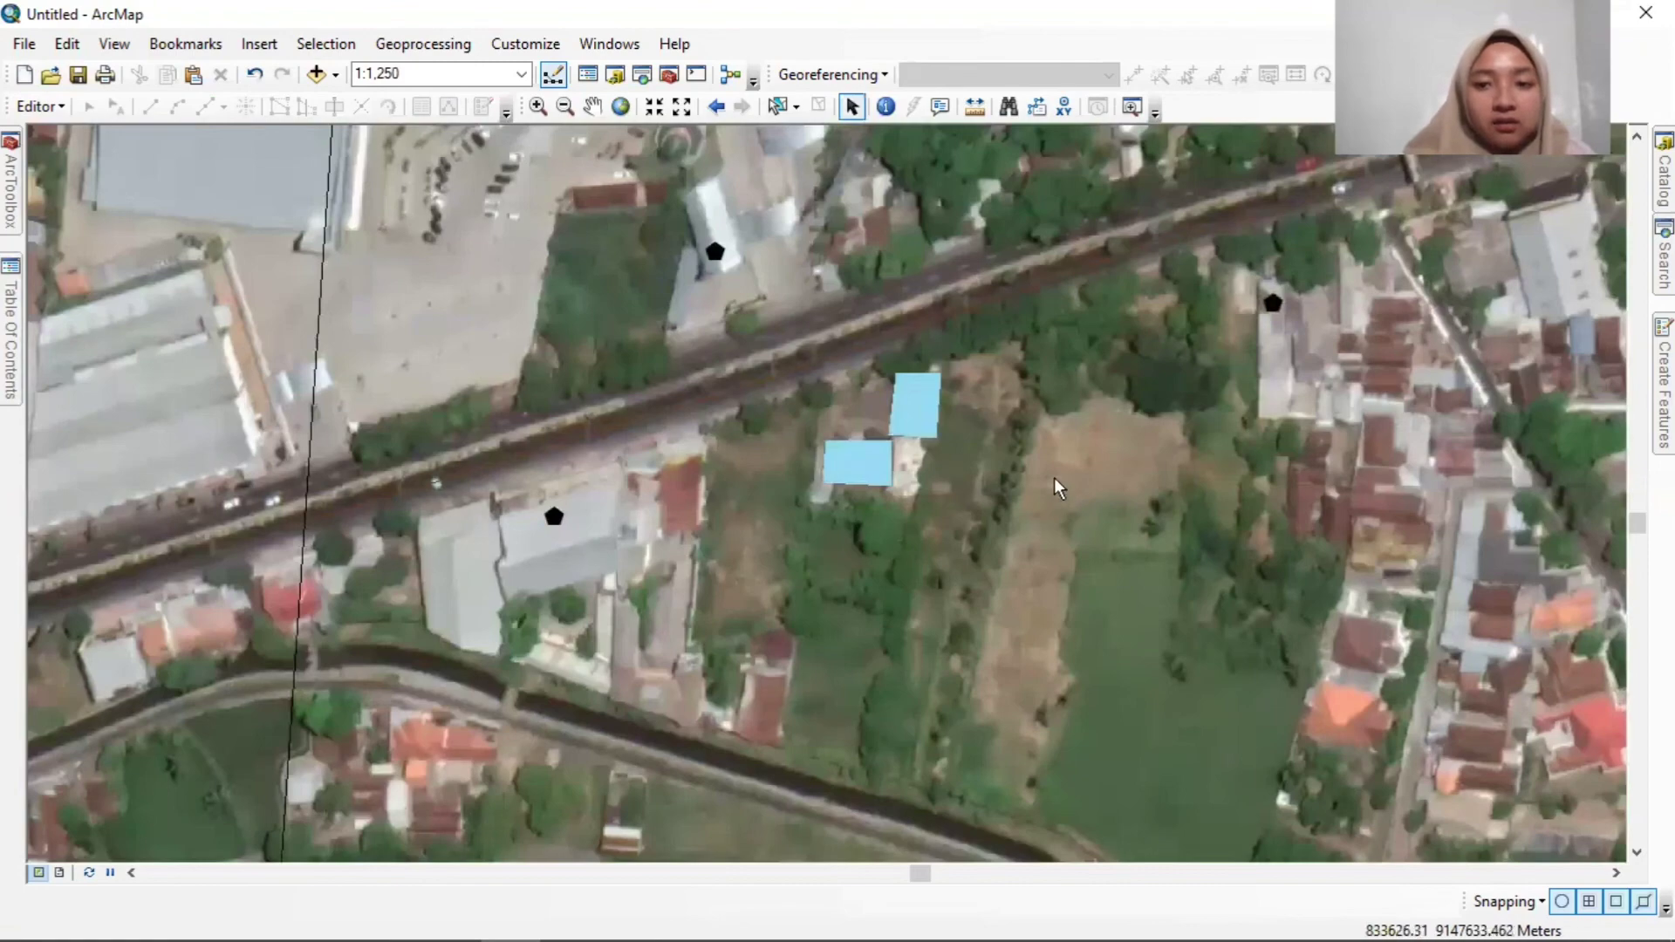
{"action": "scroll", "coordinate": [1056, 422], "scroll_direction": "up", "scroll_amount": 2}
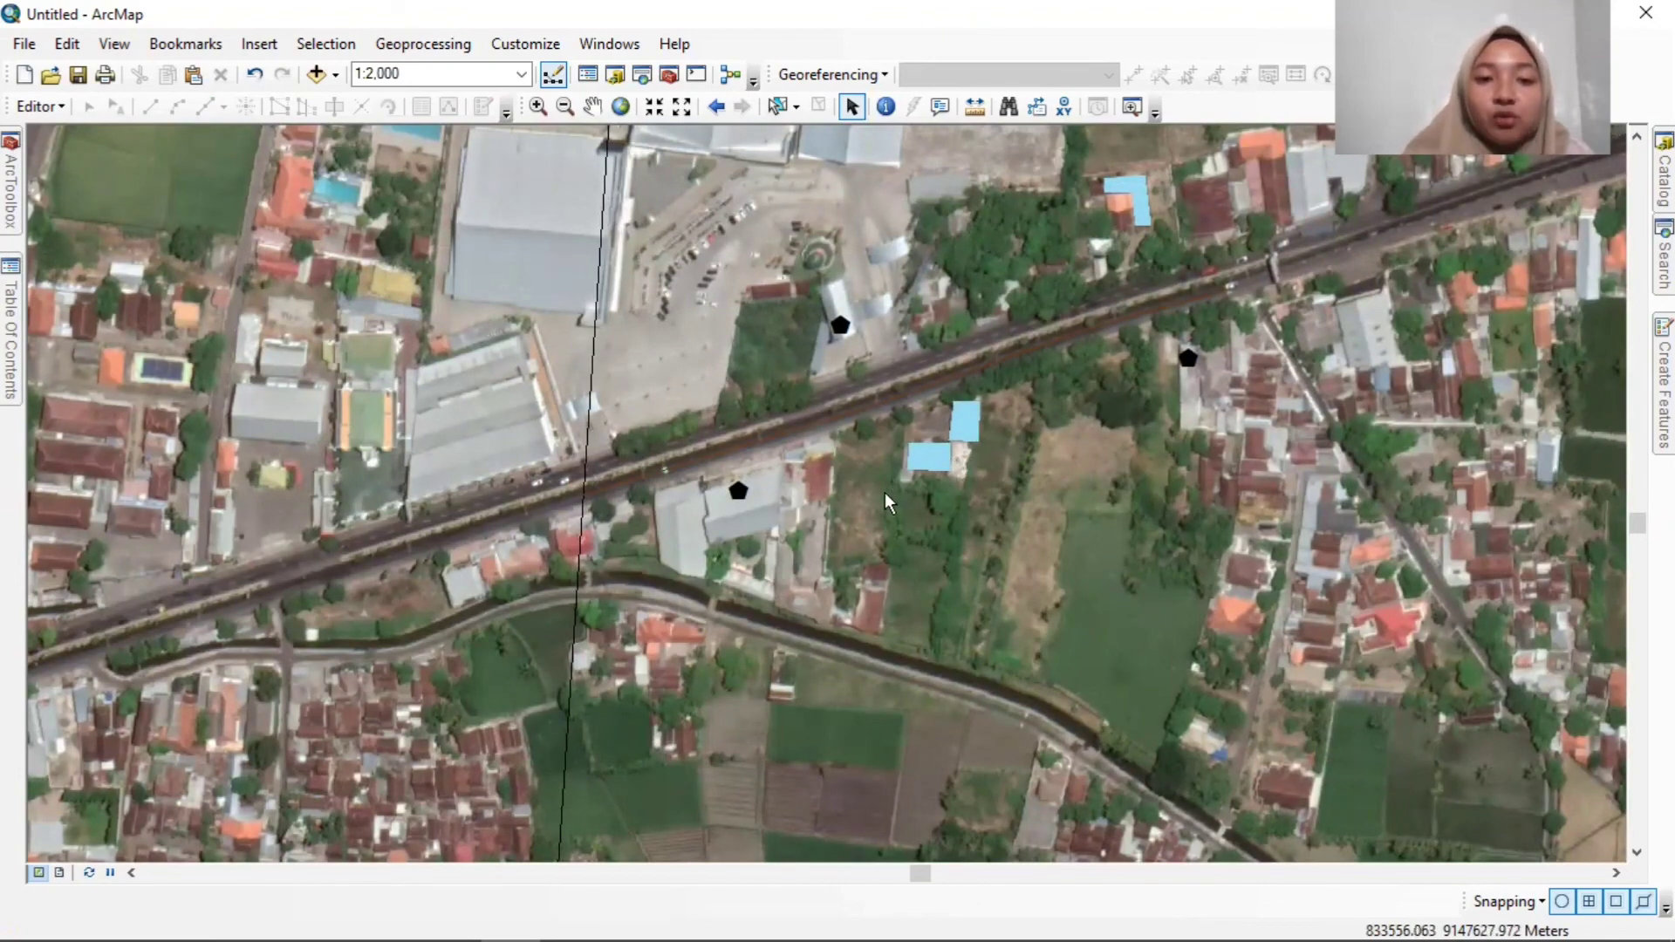
{"action": "scroll", "coordinate": [884, 492], "scroll_direction": "down", "scroll_amount": 2}
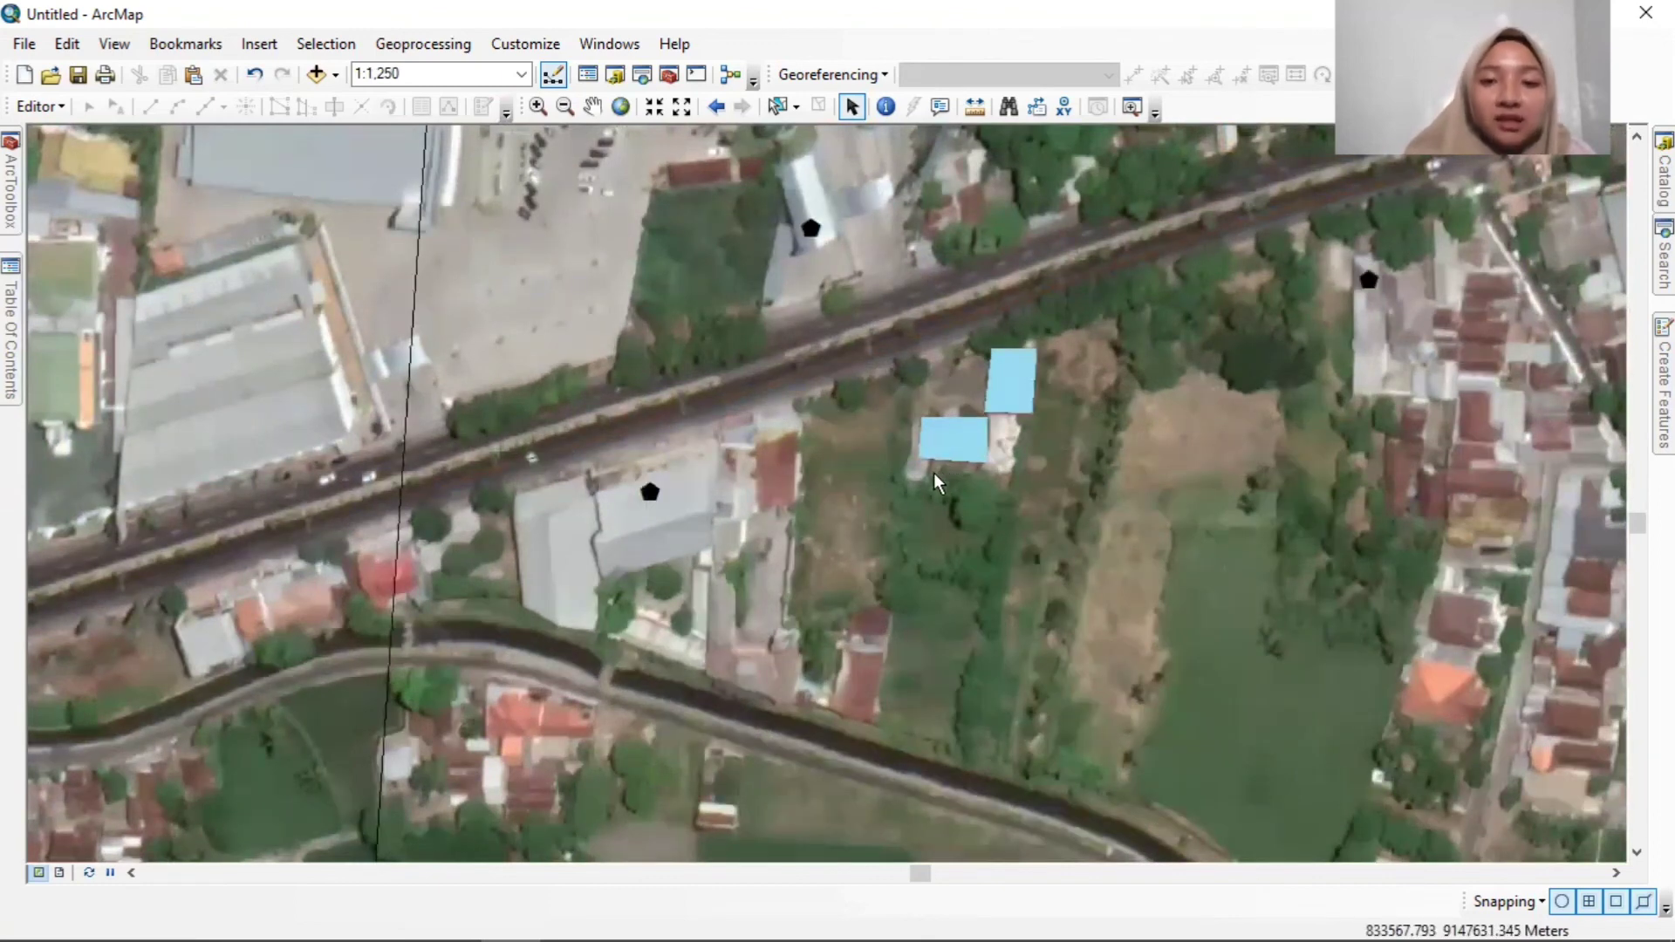